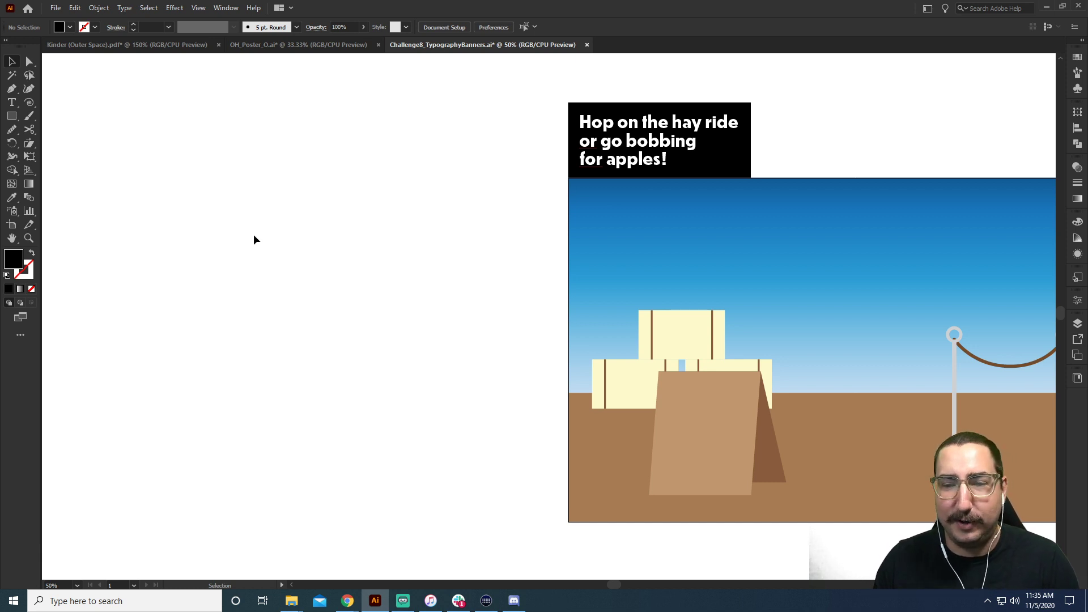
# Duplicate the light tan front panel of the A-frame sign onto the canvas.
pyautogui.hscroll(-5, 254, 233)
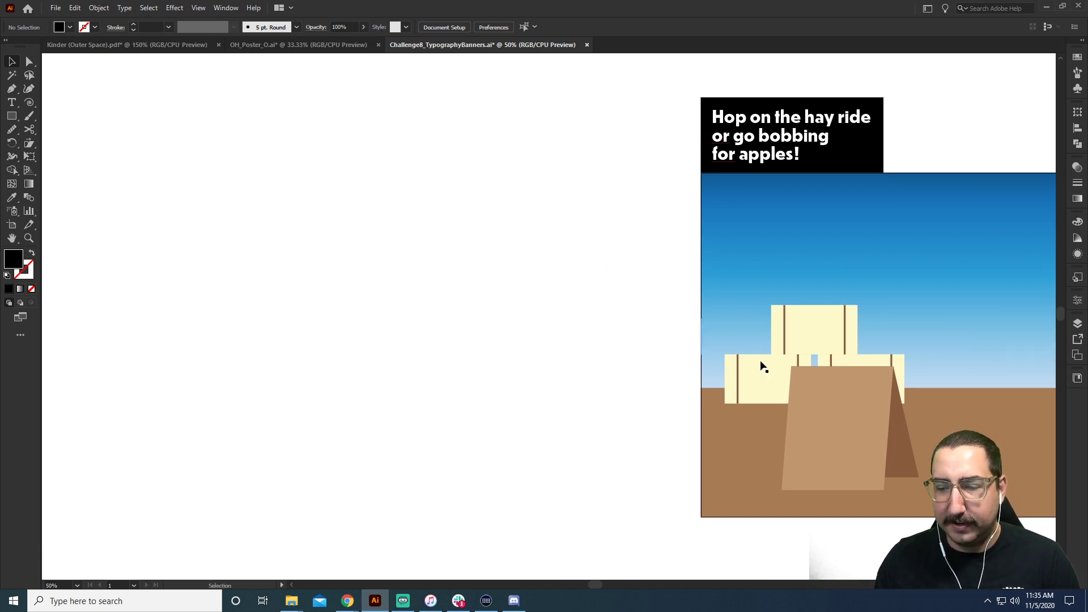
pyautogui.click(820, 405)
pyautogui.hotkey('ctrl', 'c')
pyautogui.hotkey('ctrl', 'v')
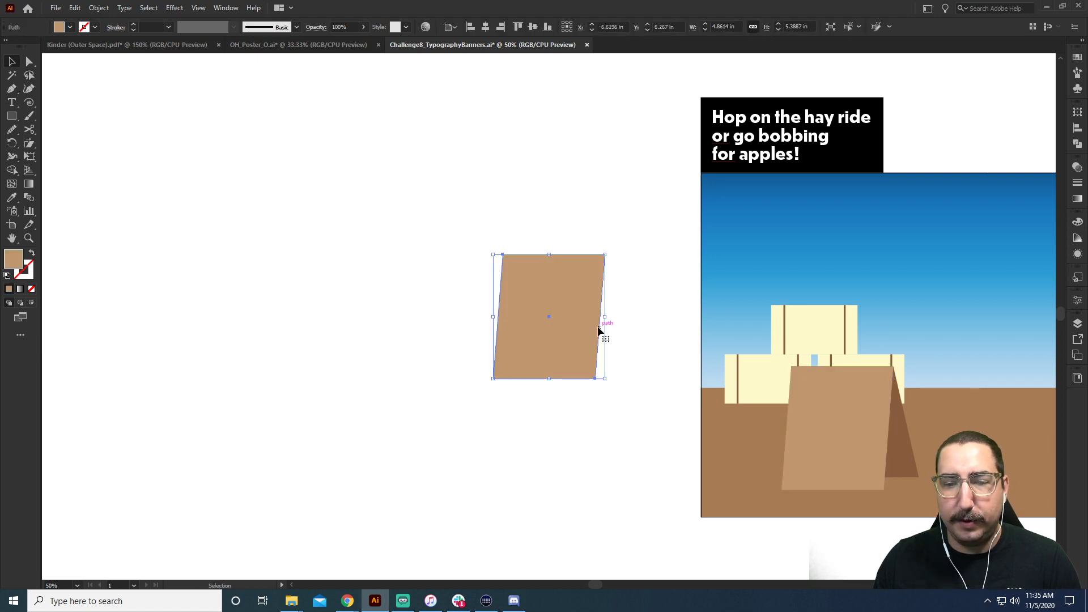
# Move the copied panel to the empty area beside the artboard and enlarge it to about 11.1 by 12.3 in.
pyautogui.moveTo(599, 329); pyautogui.dragTo(472, 293)
pyautogui.press('s')
pyautogui.moveTo(515, 195); pyautogui.dragTo(580, 169)
pyautogui.press('v')
pyautogui.hotkey('ctrl', 'shift', 'a')
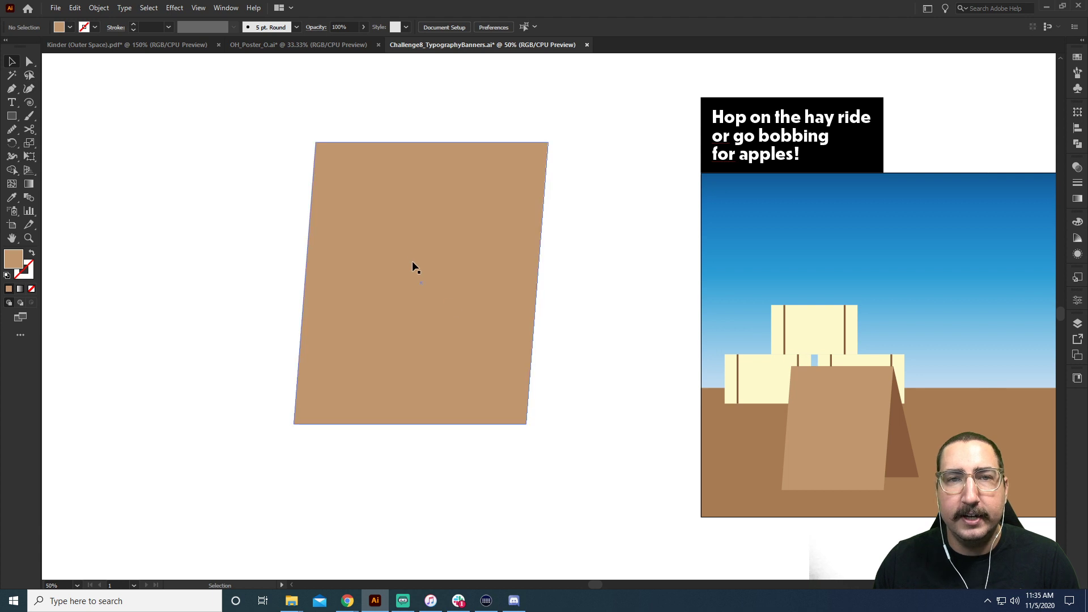
# Draw a vertical guide line about 15.2 in long with the Pen tool, straight down from the enlarged panel's top-left corner.
pyautogui.press('p')
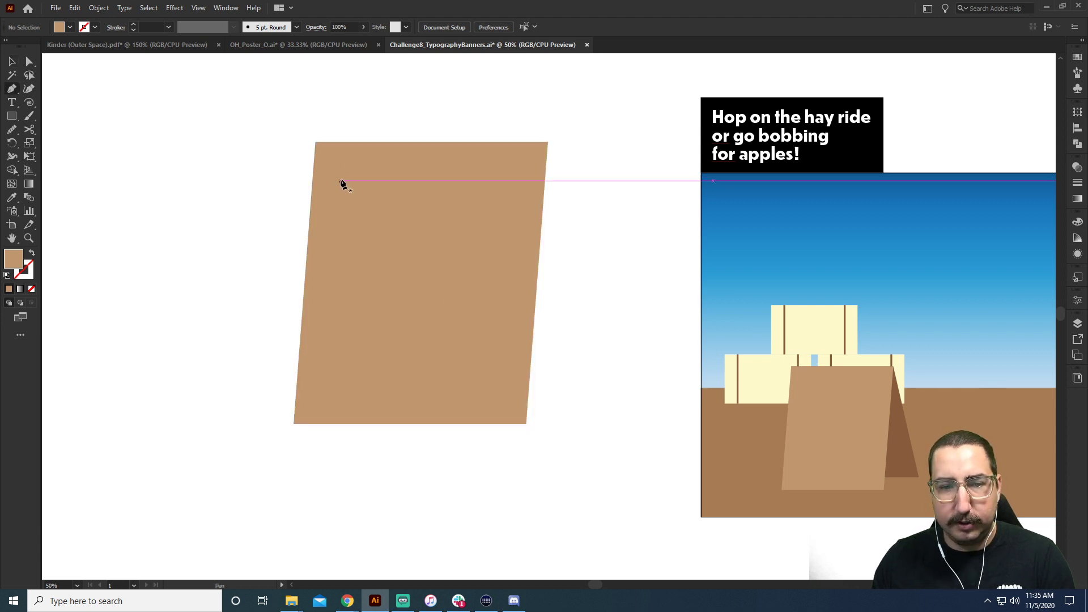
pyautogui.click(316, 142)
pyautogui.click(316, 490)
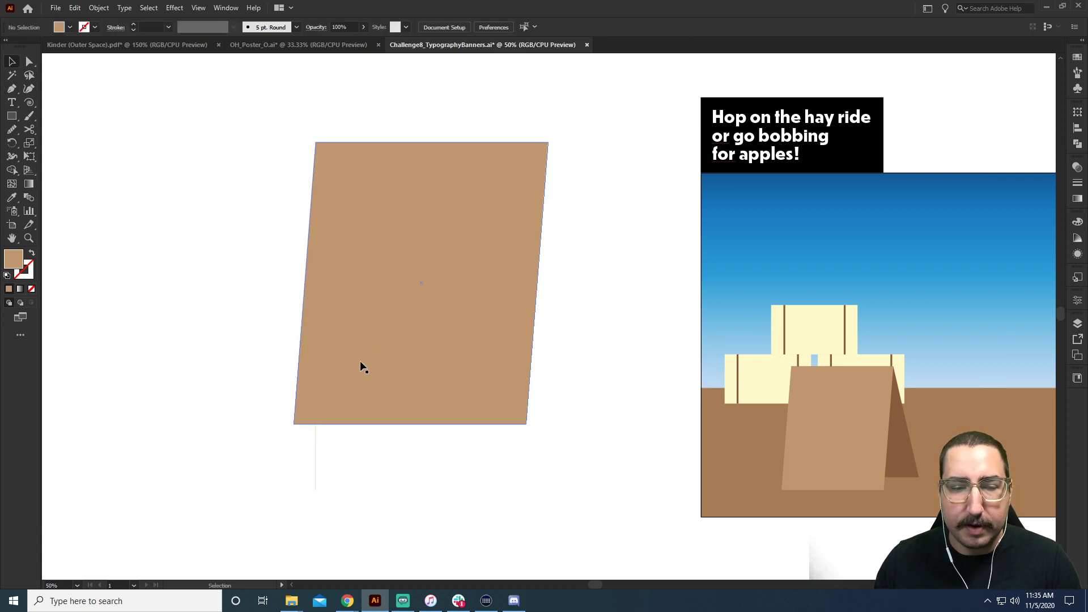
pyautogui.press('v')
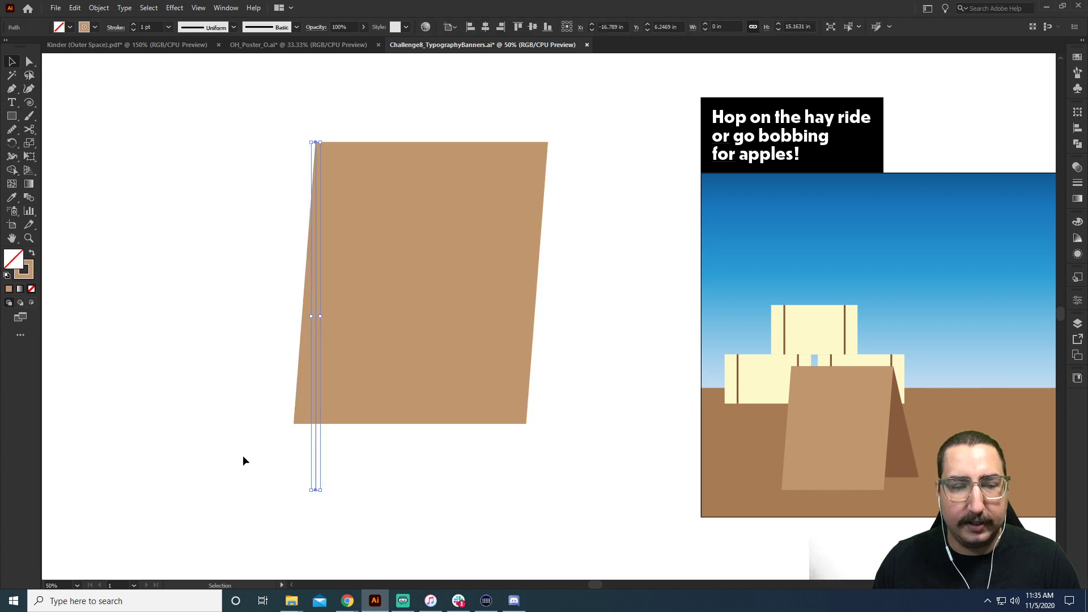
# Shift the panel's two bottom corner points sideways to the guide line so the slanted shape becomes a rectangle.
pyautogui.click(294, 444)
pyautogui.click(295, 423)
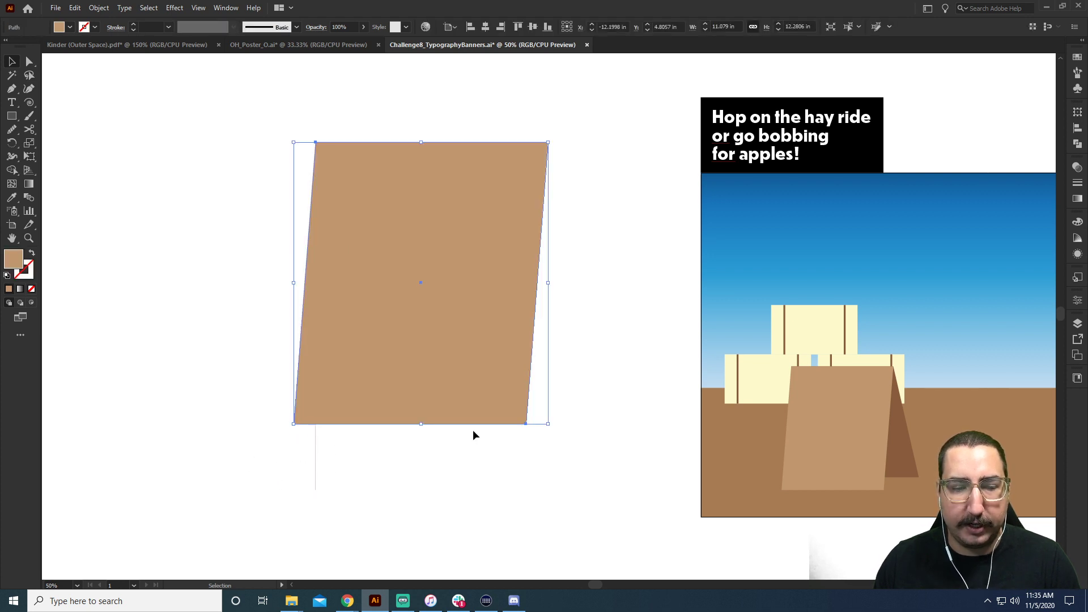
pyautogui.press('a')
pyautogui.click(385, 465)
pyautogui.click(294, 424)
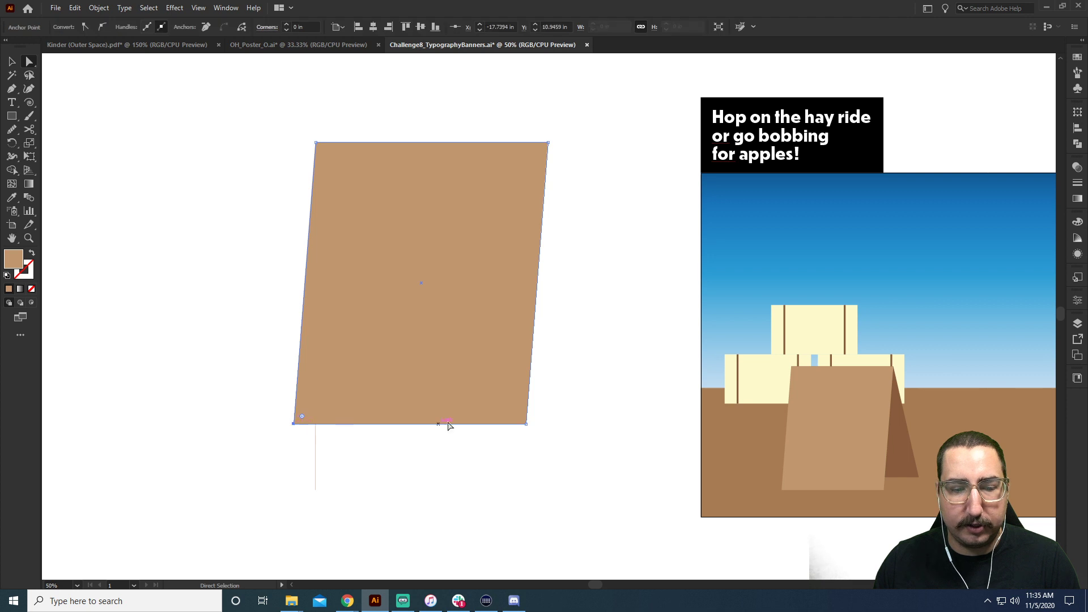
pyautogui.keyDown('shift'); pyautogui.click(526, 424); pyautogui.keyUp('shift')
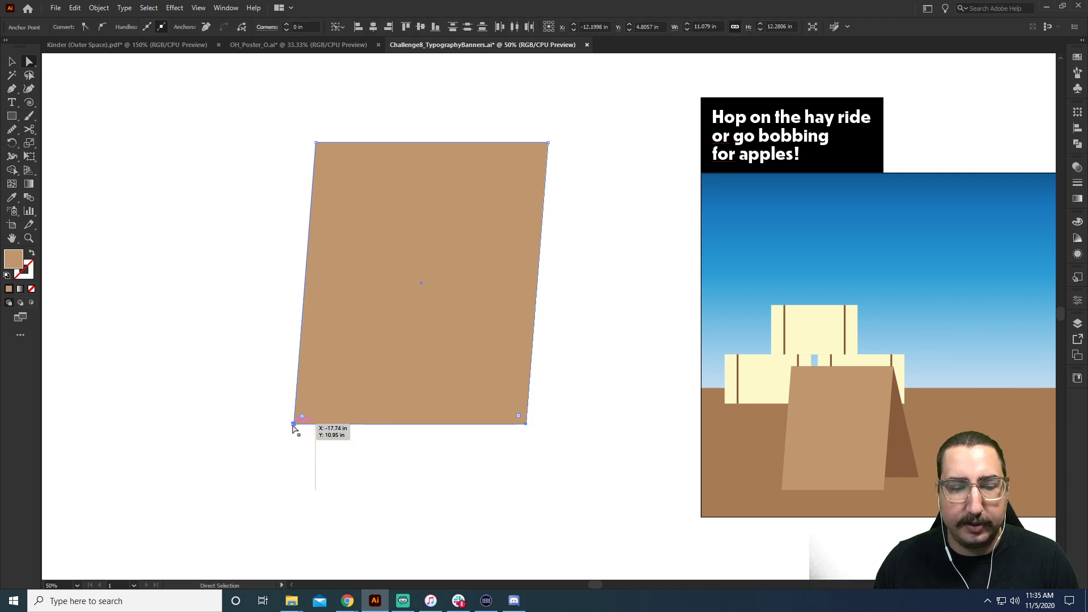
pyautogui.moveTo(294, 424); pyautogui.dragTo(316, 426)
# Delete the vertical guide line.
pyautogui.press('v')
pyautogui.moveTo(328, 470); pyautogui.dragTo(261, 504)
pyautogui.press('Delete')
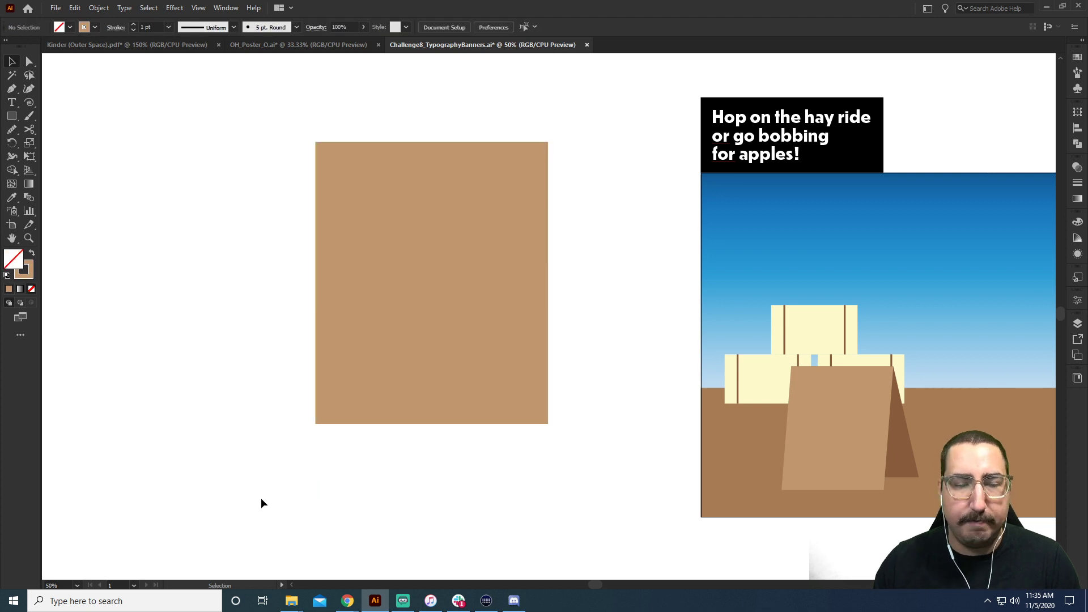
# Swap the rectangle's fill and stroke and colour the outline black.
pyautogui.click(449, 258)
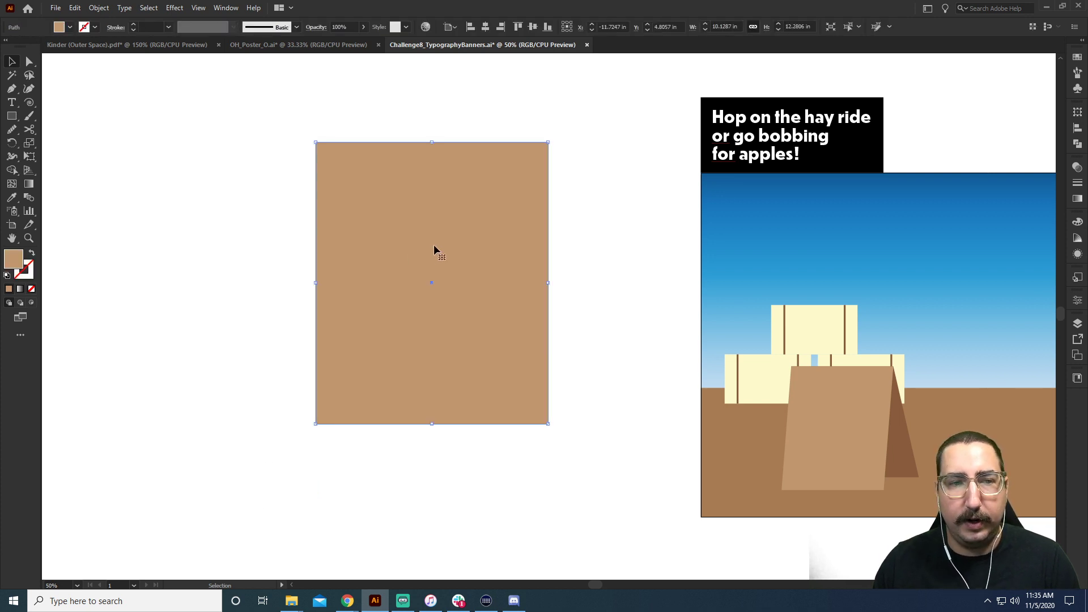
pyautogui.press('Delete')
pyautogui.moveTo(405, 214); pyautogui.dragTo(406, 215)
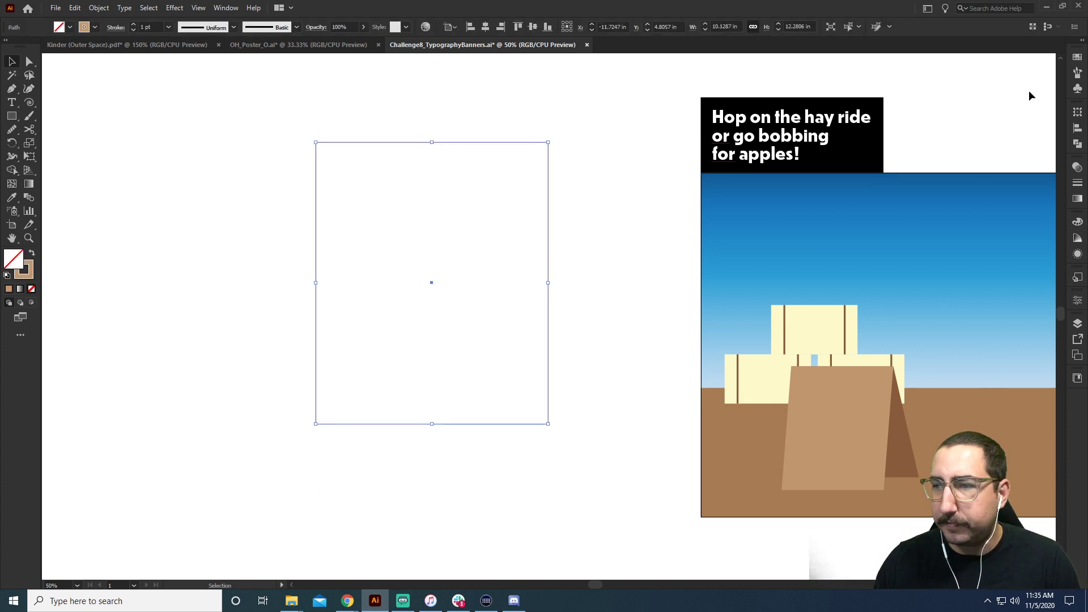
pyautogui.click(1078, 59)
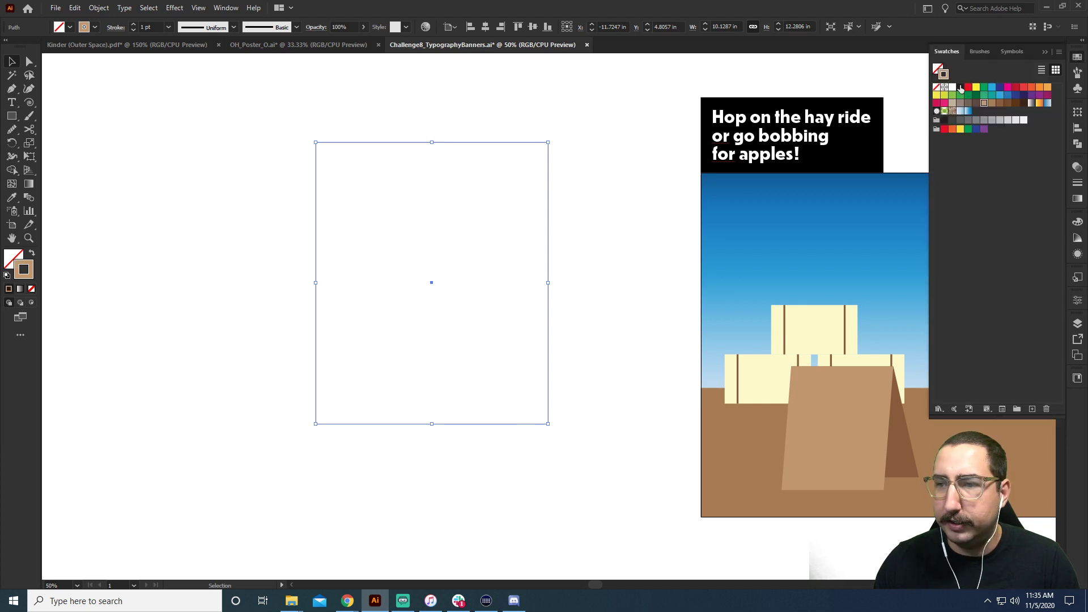
pyautogui.click(960, 87)
# Set the rectangle outline's stroke weight to 4 pt.
pyautogui.click(1078, 184)
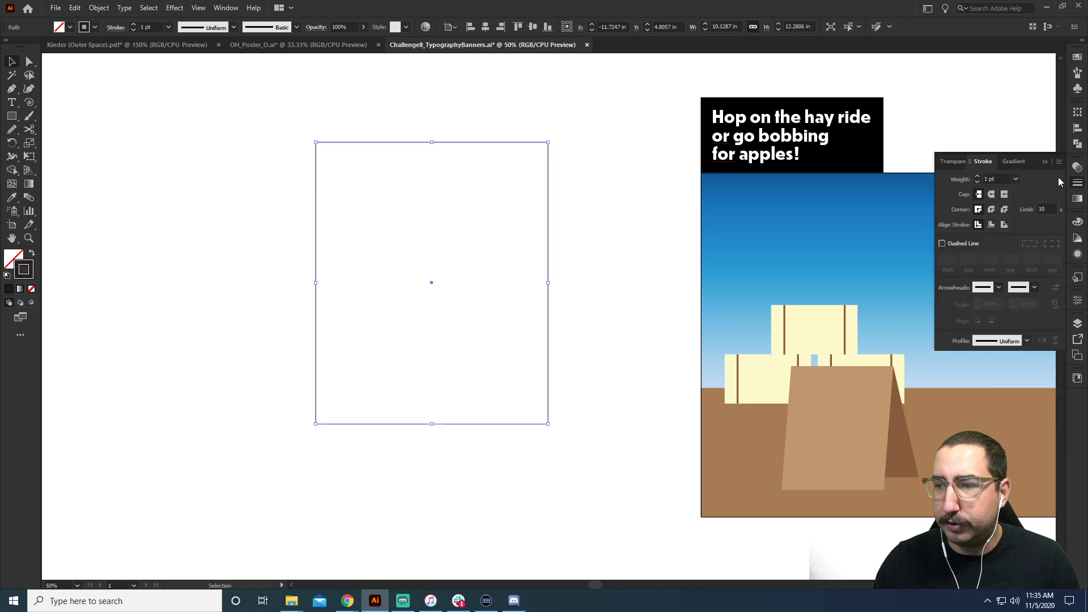
pyautogui.click(1003, 181)
pyautogui.write('4')
pyautogui.press('Return')
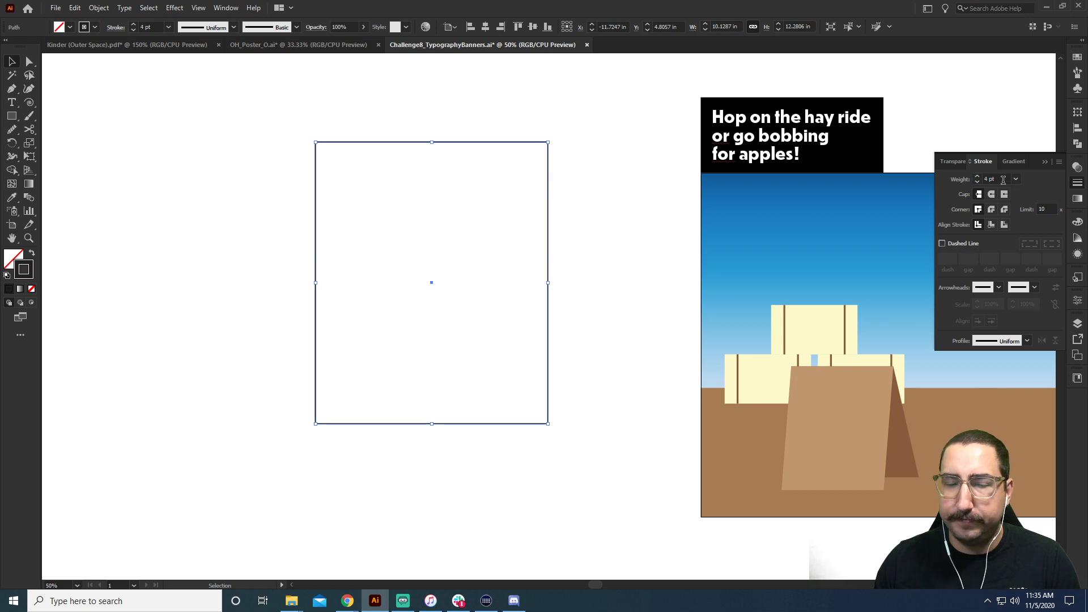
pyautogui.click(355, 242)
pyautogui.moveTo(455, 236); pyautogui.dragTo(223, 97)
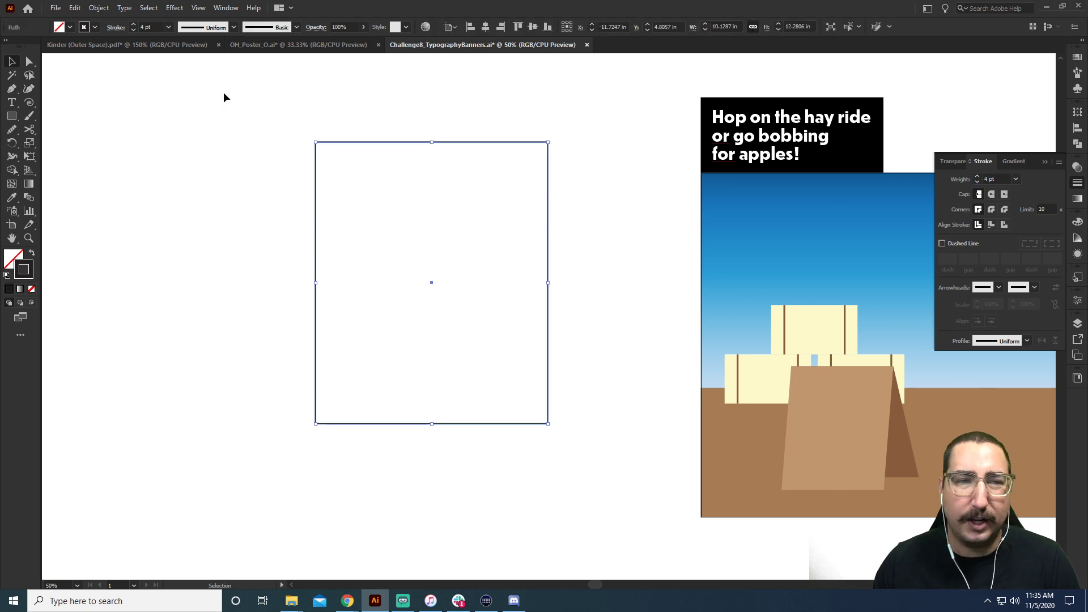
# Lock the outlined rectangle in place as the layout frame.
pyautogui.click(103, 12)
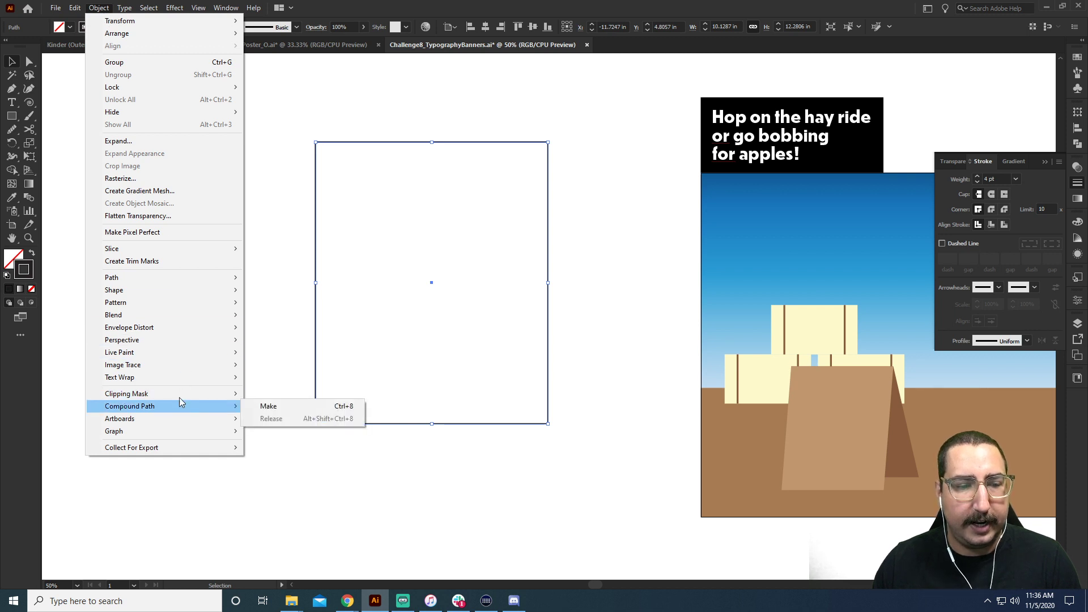
pyautogui.moveTo(157, 88)
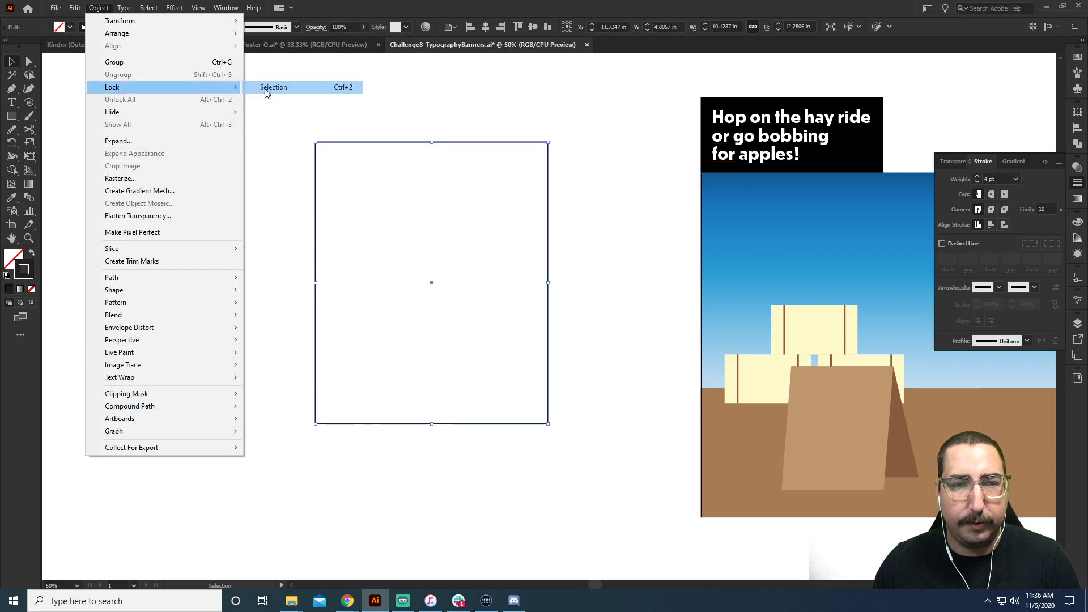
pyautogui.click(264, 88)
pyautogui.keyDown('ctrl'); pyautogui.click(495, 284); pyautogui.keyUp('ctrl')
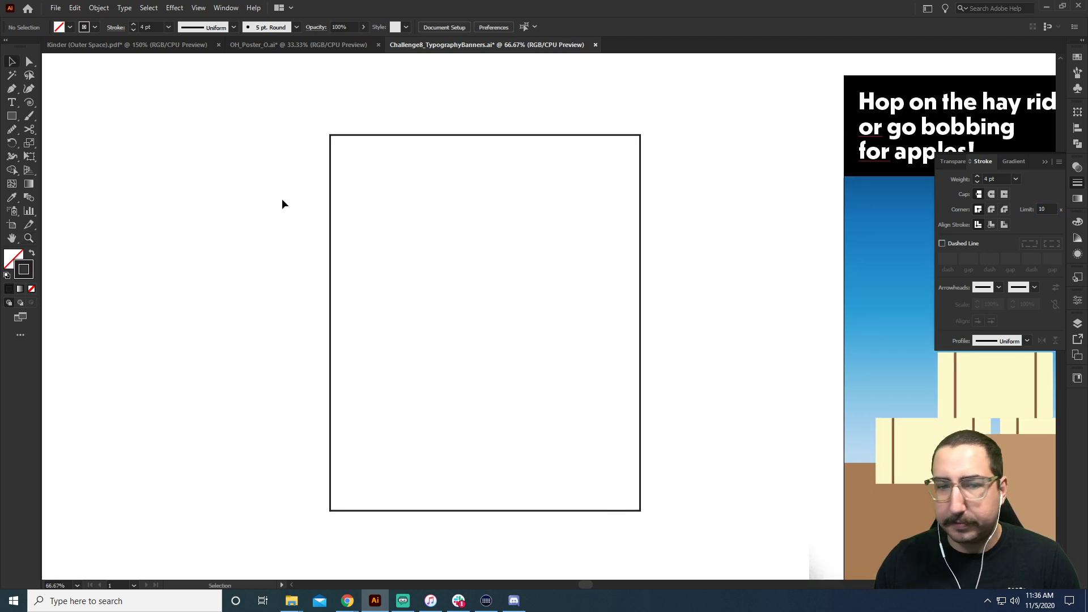
pyautogui.moveTo(477, 121); pyautogui.dragTo(245, 255)
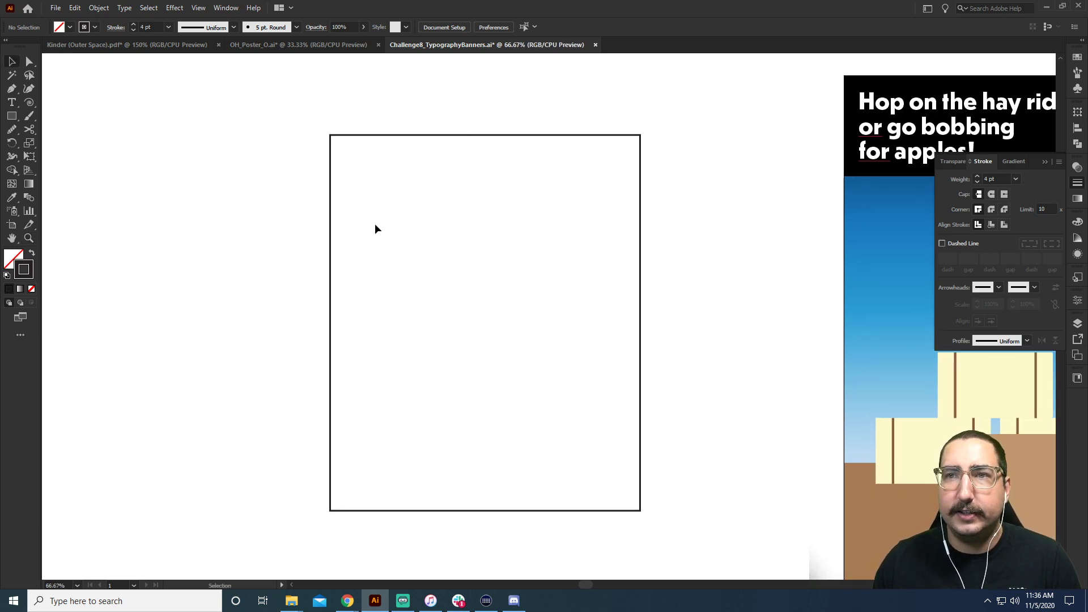
# Draw a circle about 3.1 in across in the frame's upper-right corner, with a black fill and no stroke.
pyautogui.press('m')
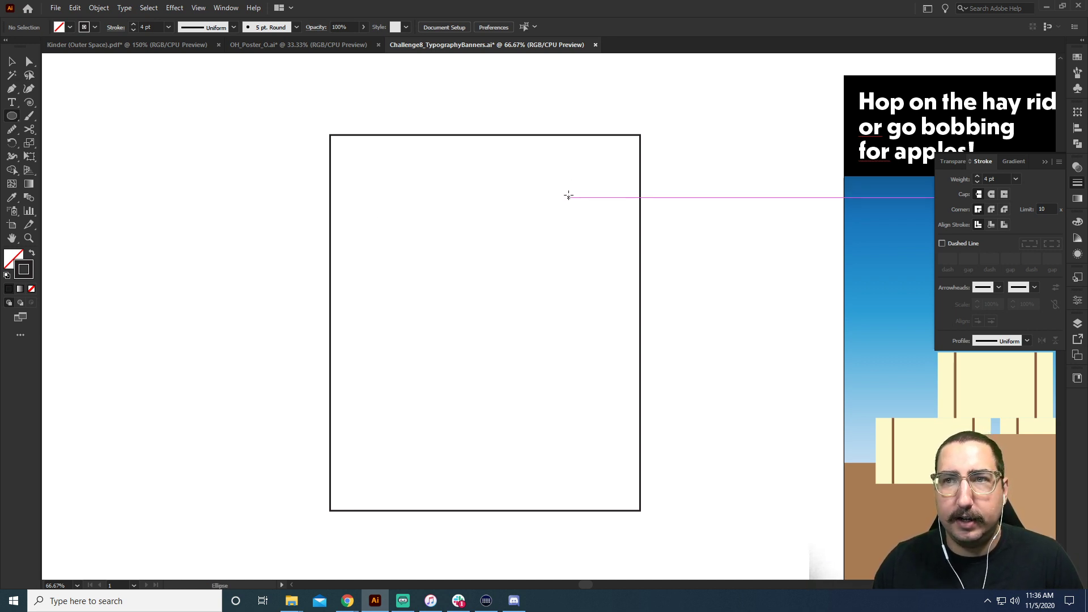
pyautogui.moveTo(568, 196)
pyautogui.mouseDown()
pyautogui.moveTo(513, 158)
pyautogui.moveTo(522, 170)
pyautogui.mouseUp()
pyautogui.hotkey('shift', 'x')
pyautogui.press('v')
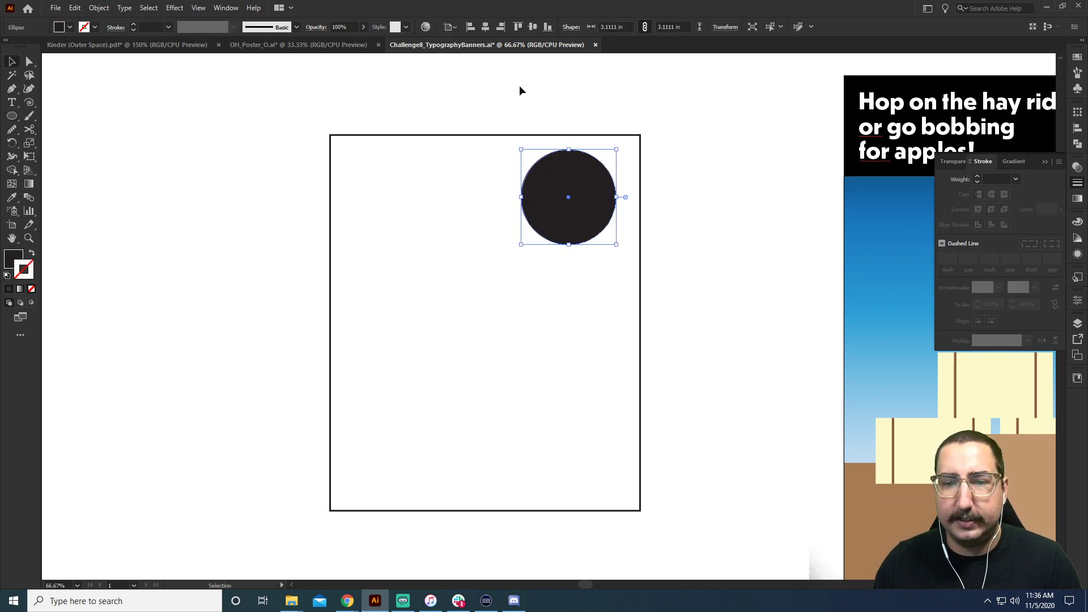
pyautogui.click(520, 86)
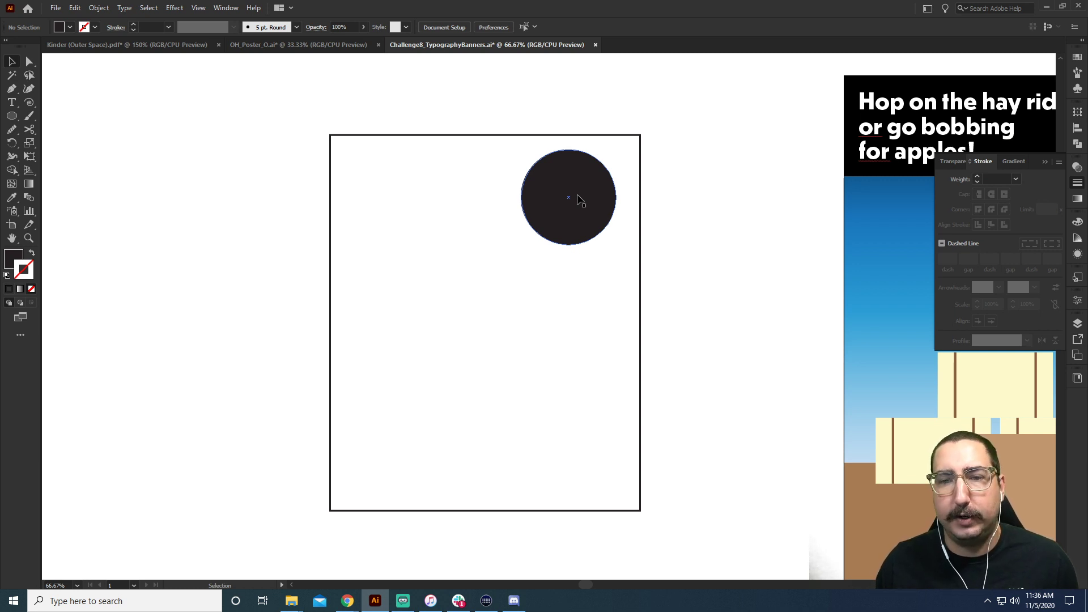
# Draw a black rectangle about 5.4 by 3.1 in in the frame's upper-left area, level with the circle.
pyautogui.press('m')
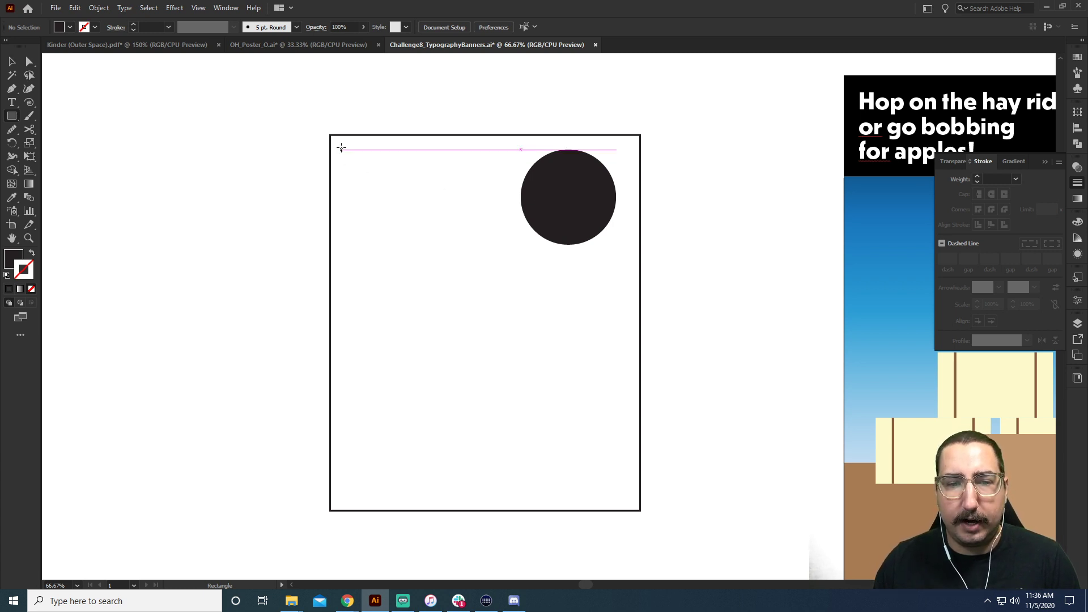
pyautogui.moveTo(341, 149); pyautogui.dragTo(507, 245)
pyautogui.press('v')
pyautogui.click(454, 95)
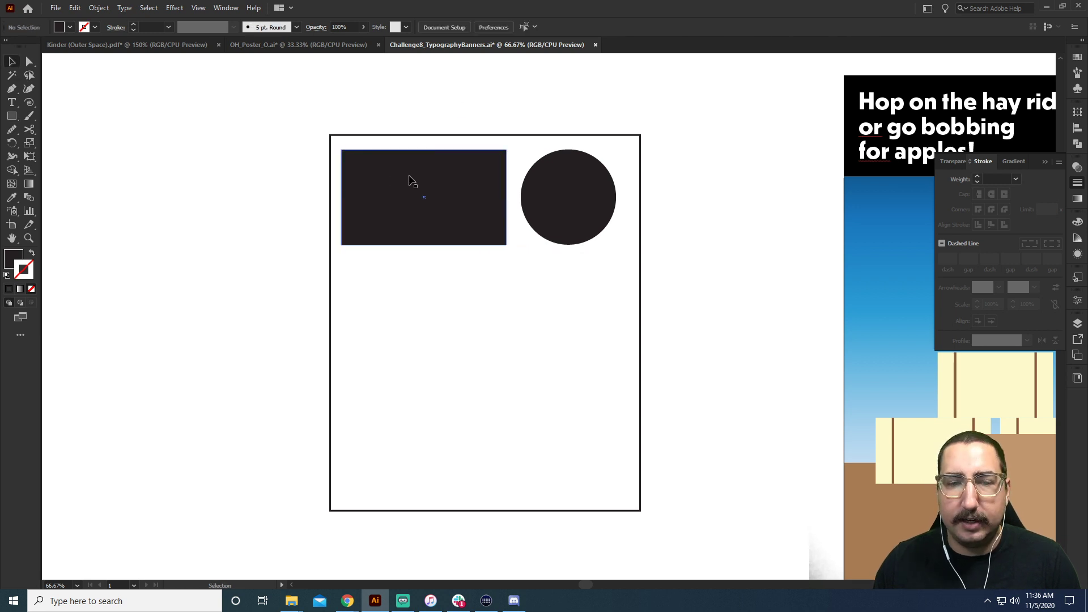
# Lower the black rectangle's top-left corner and raise its bottom-right corner by about 1.4 in each to form an upward-slanting banner.
pyautogui.press('a')
pyautogui.click(341, 151)
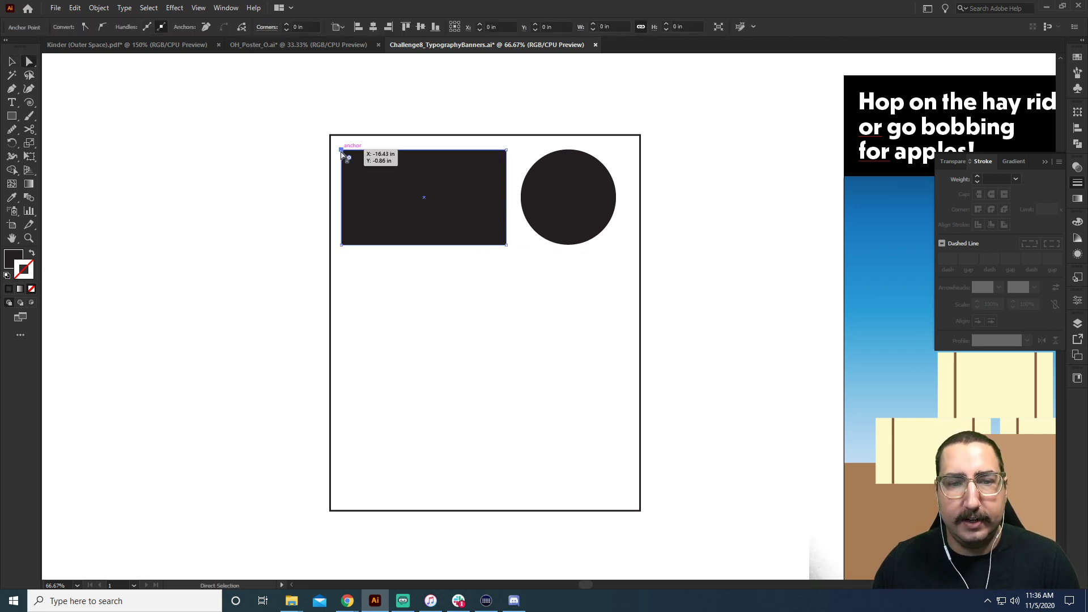
pyautogui.moveTo(342, 151); pyautogui.dragTo(341, 193)
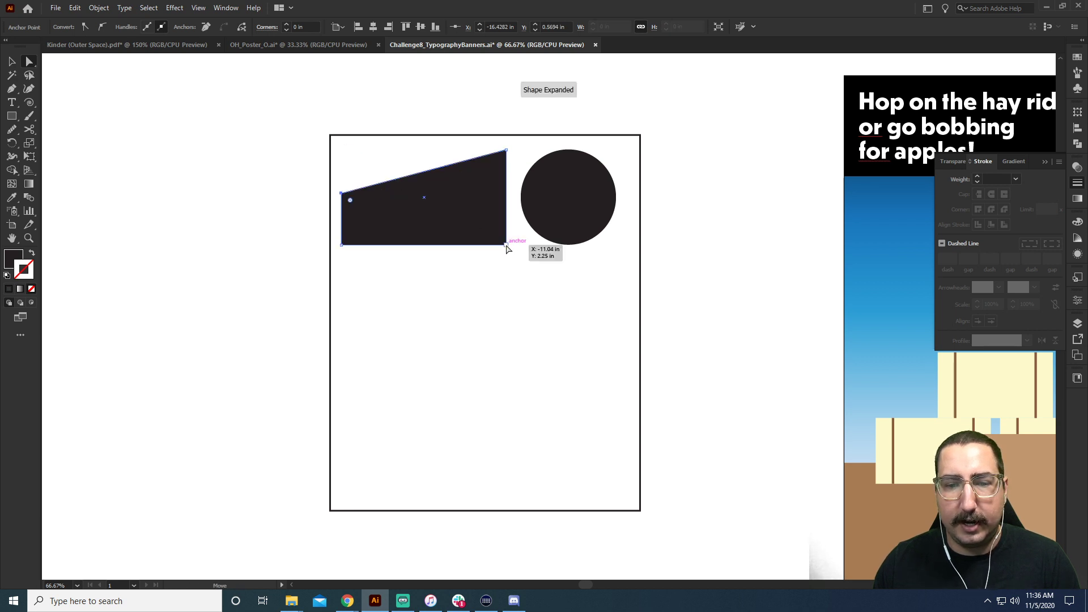
pyautogui.moveTo(507, 245); pyautogui.dragTo(507, 202)
pyautogui.press('v')
pyautogui.click(532, 277)
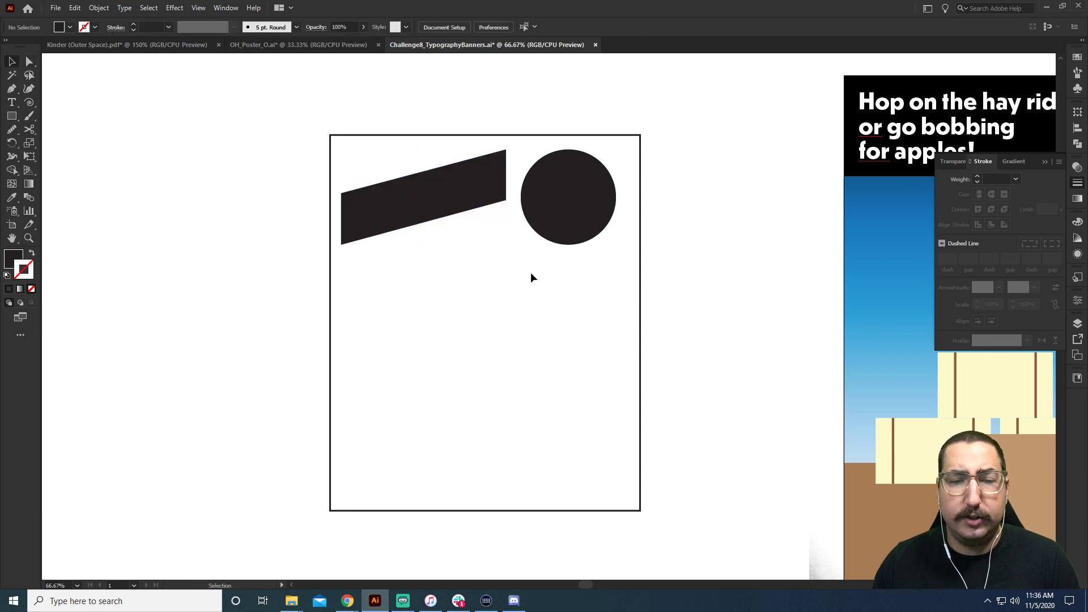
# Draw a filled triangle with the Pen tool under the slanted banner, leaving a thin diagonal gap and aligning with its right edge.
pyautogui.press('p')
pyautogui.click(506, 213)
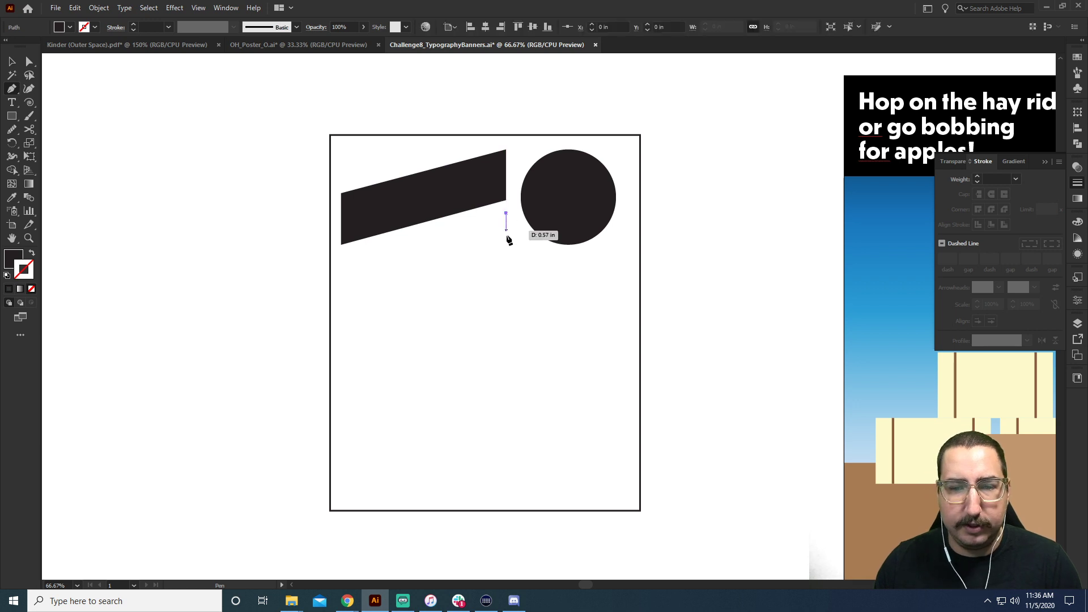
pyautogui.click(506, 245)
pyautogui.click(377, 244)
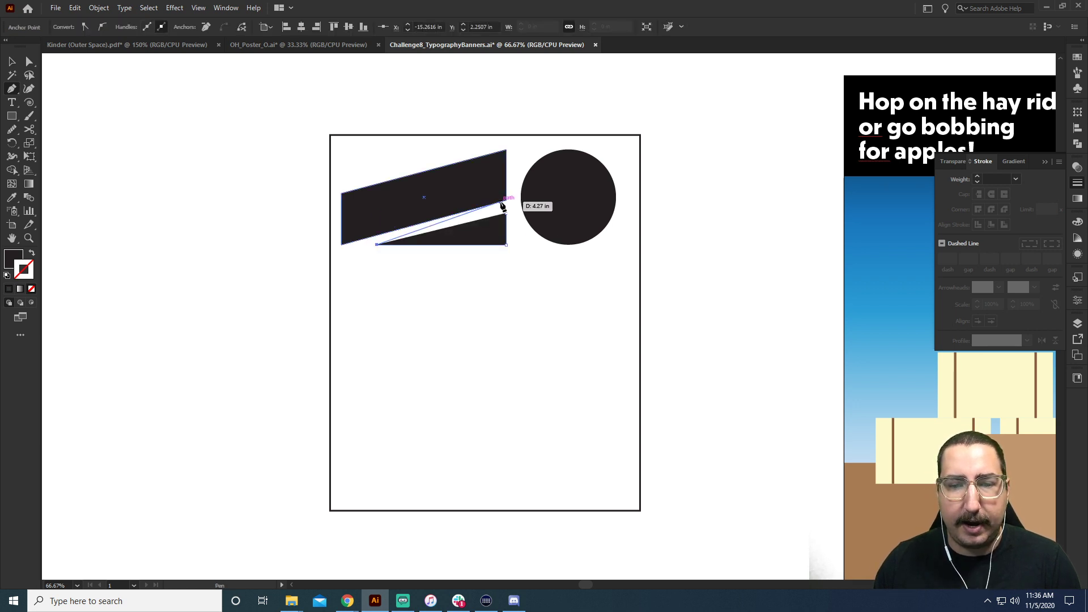
pyautogui.click(507, 214)
pyautogui.keyDown('ctrl'); pyautogui.click(363, 161); pyautogui.keyUp('ctrl')
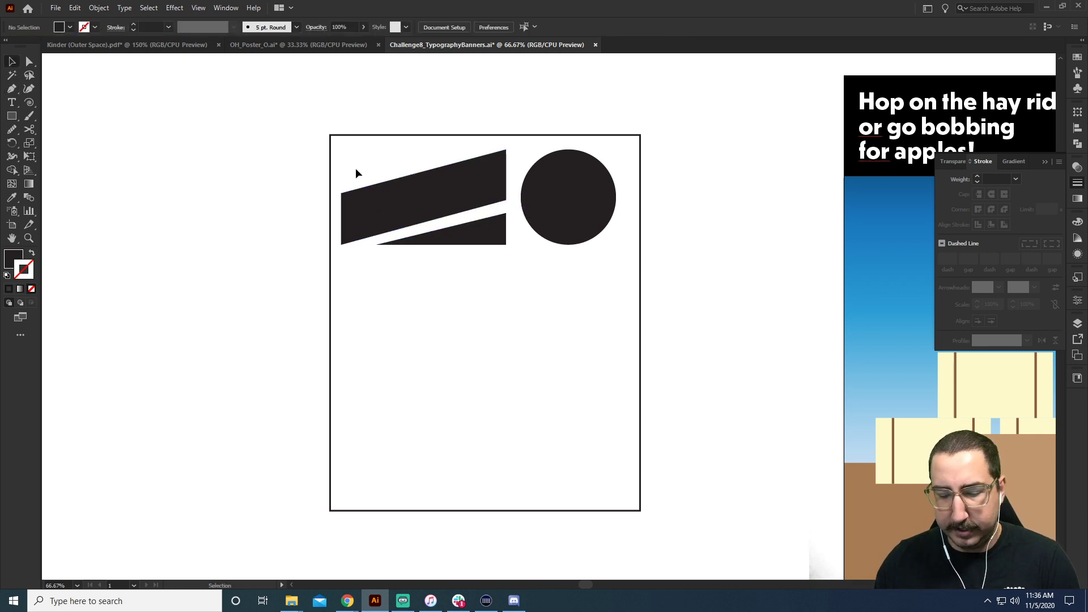
# Draw a filled triangle with the Pen tool above the slanted banner, leaving a thin diagonal gap and spanning its full width.
pyautogui.click(340, 183)
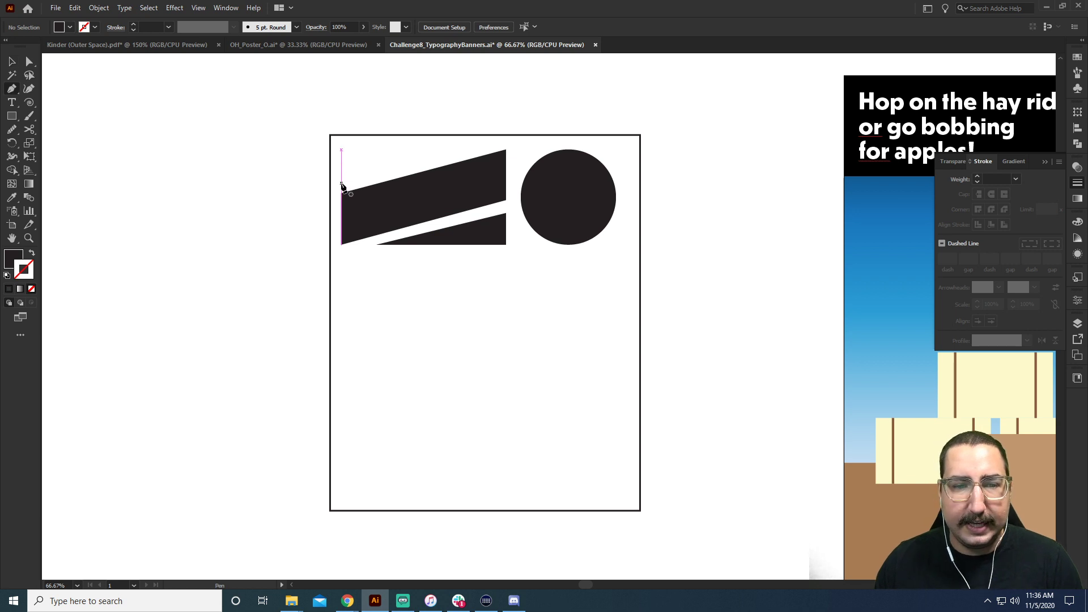
pyautogui.click(506, 142)
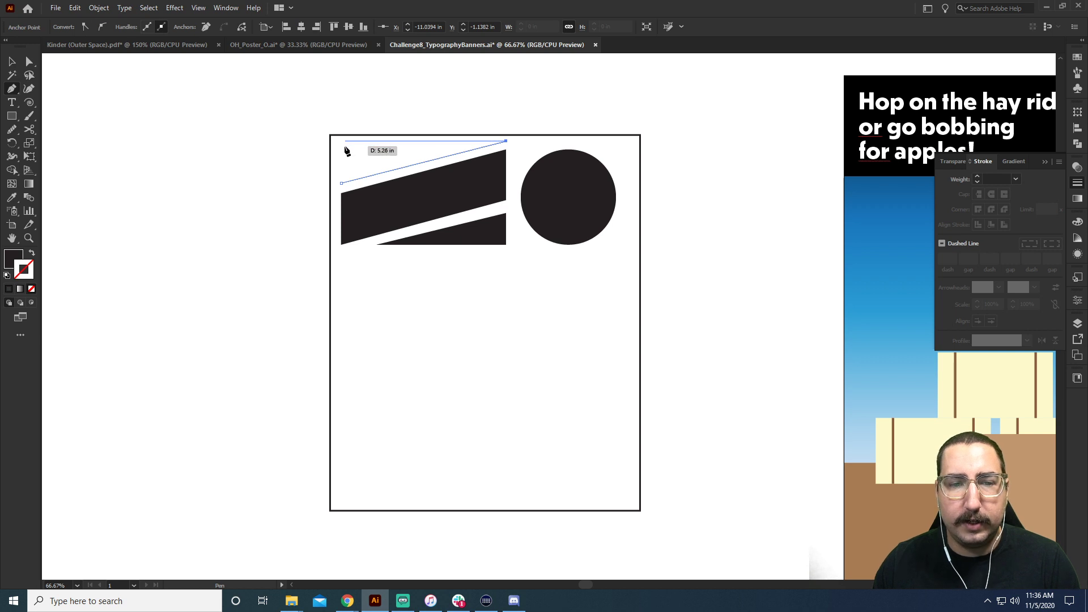
pyautogui.click(341, 141)
pyautogui.click(341, 182)
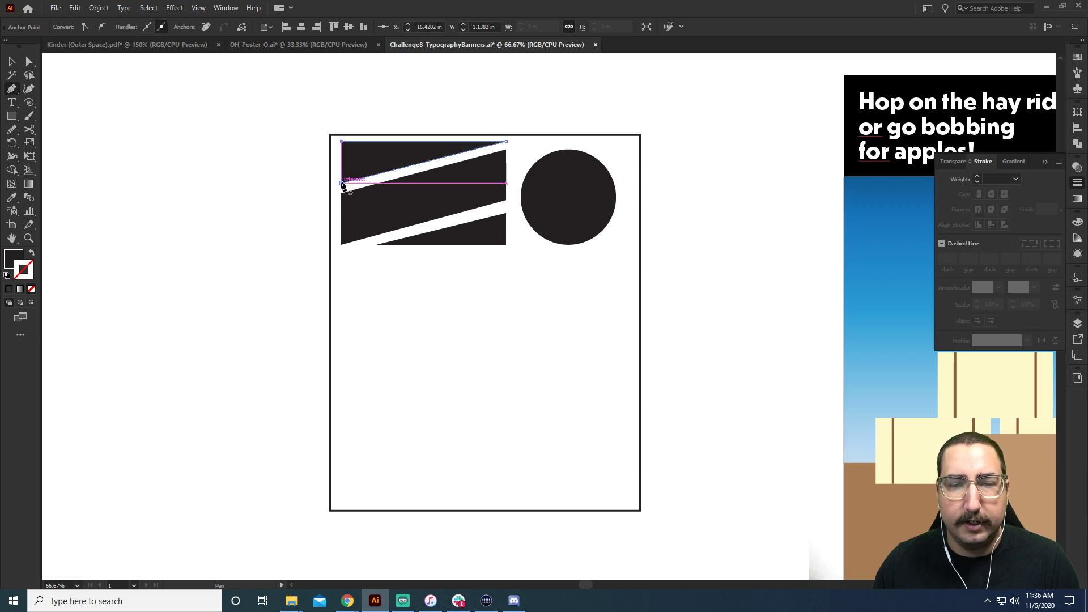
pyautogui.press('v')
pyautogui.click(310, 108)
# Squash the three slanted banner pieces together vertically from above so their top edge lines up with the circle's top.
pyautogui.click(353, 155)
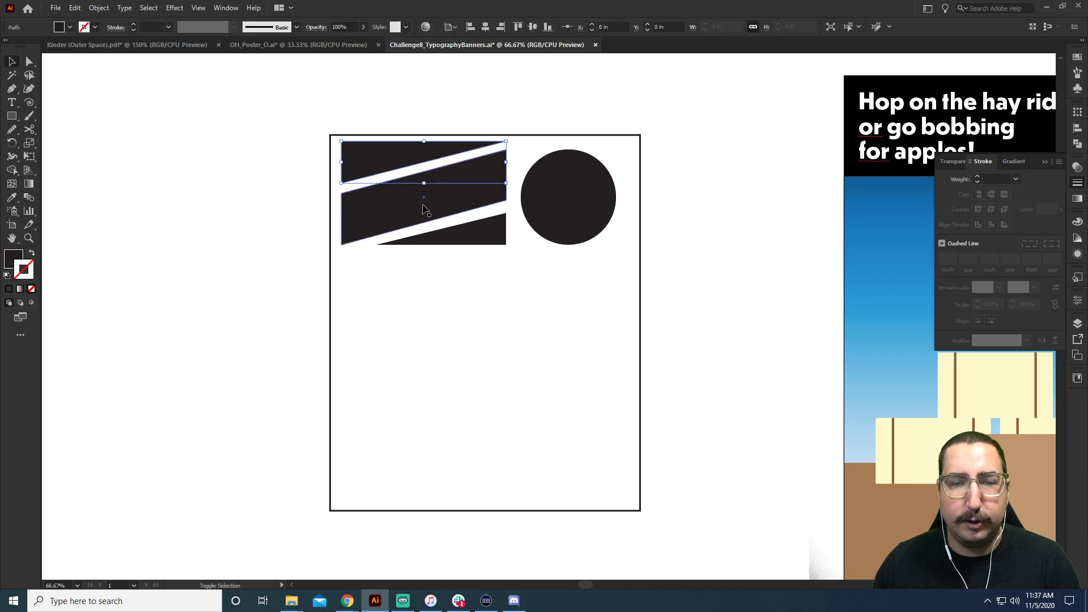
pyautogui.keyDown('shift'); pyautogui.click(422, 206); pyautogui.keyUp('shift')
pyautogui.keyDown('shift'); pyautogui.click(472, 232); pyautogui.keyUp('shift')
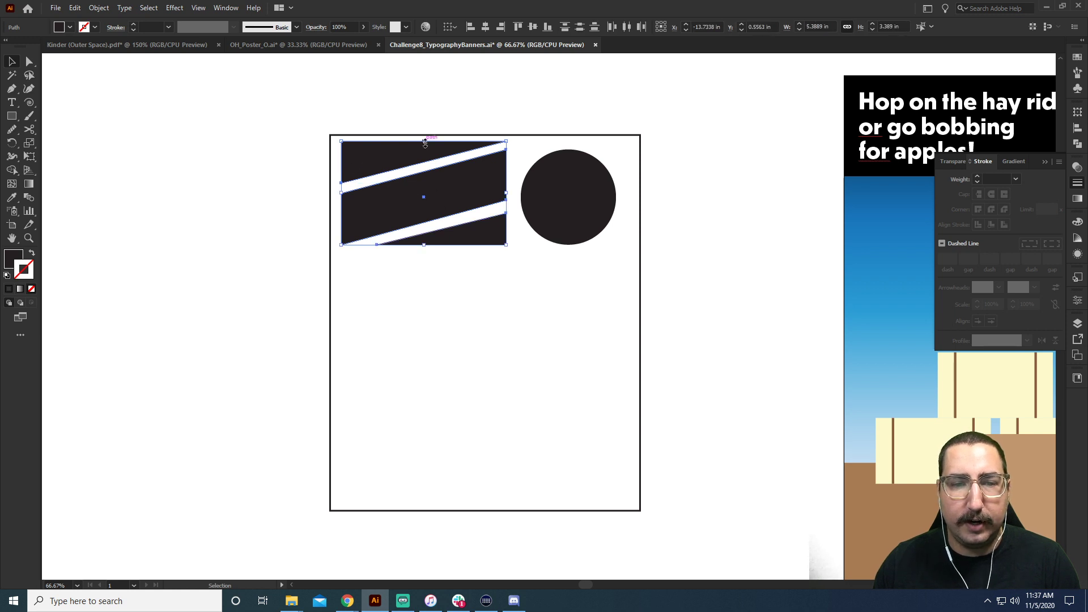
pyautogui.moveTo(424, 142); pyautogui.dragTo(425, 150)
pyautogui.click(450, 109)
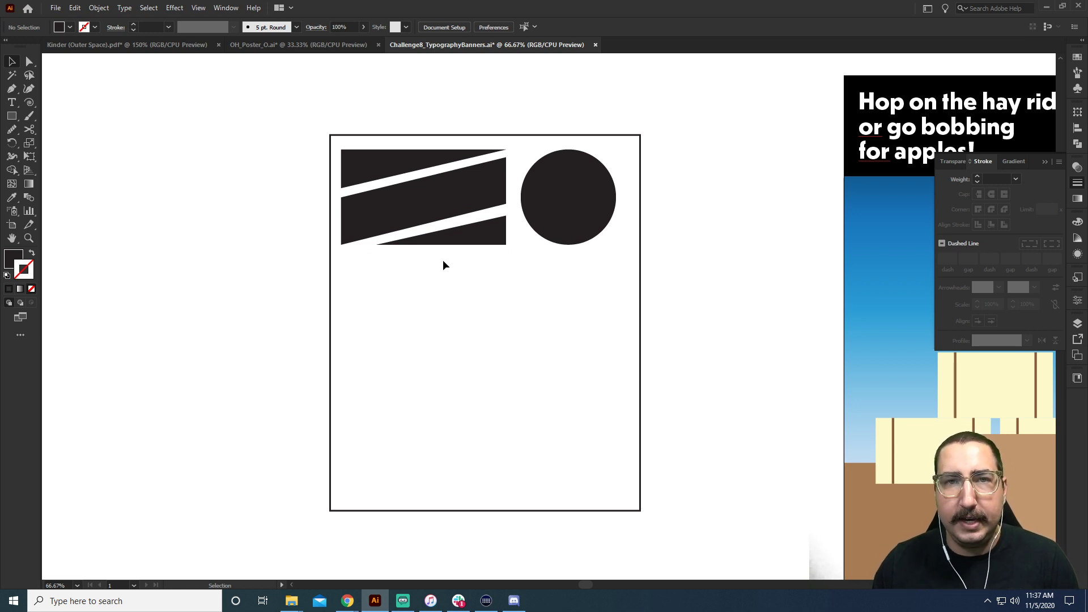
# Draw a black rectangle about 9 by 3.2 in below the banner and circle, spanning from the banner's left edge to the circle's right edge.
pyautogui.press('m')
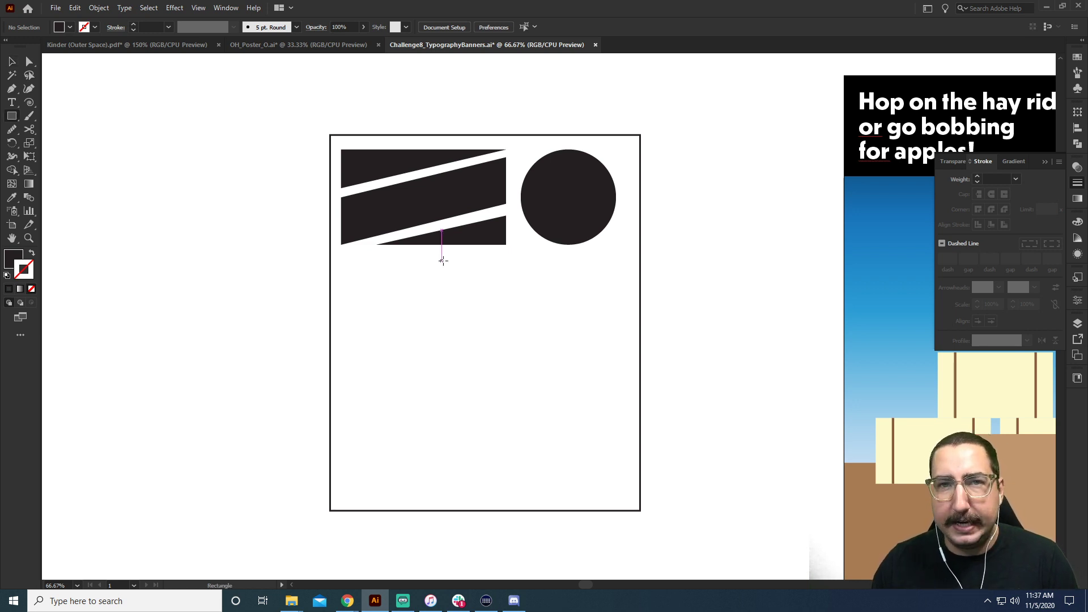
pyautogui.moveTo(340, 259); pyautogui.dragTo(616, 357)
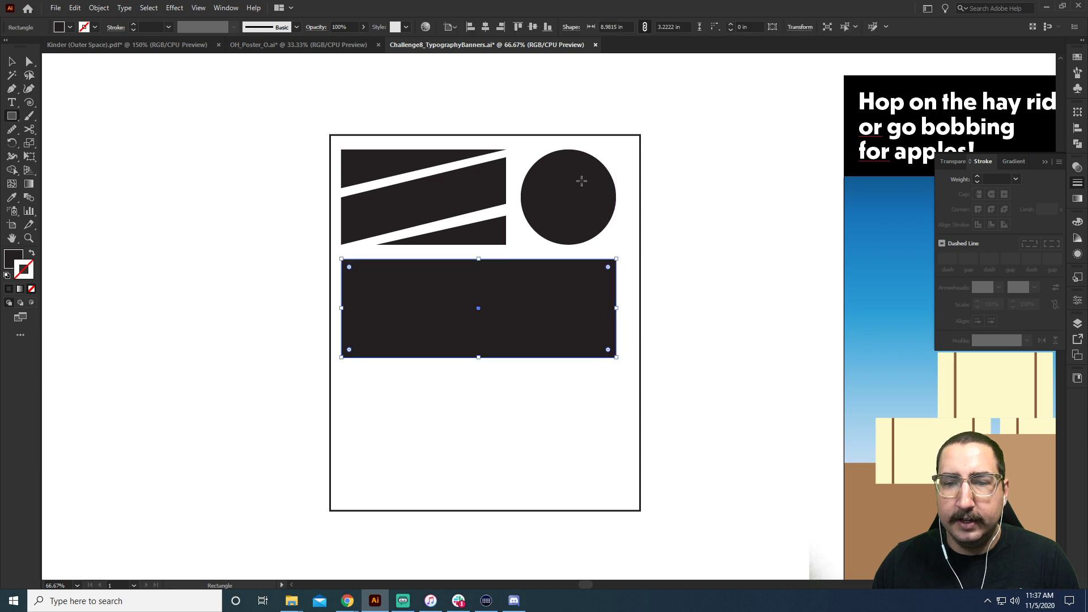
# Select all the black shapes inside the frame and shift them slightly right together to center them horizontally.
pyautogui.press('v')
pyautogui.moveTo(636, 134); pyautogui.dragTo(325, 414)
pyautogui.hotkey('ctrl', 'g')
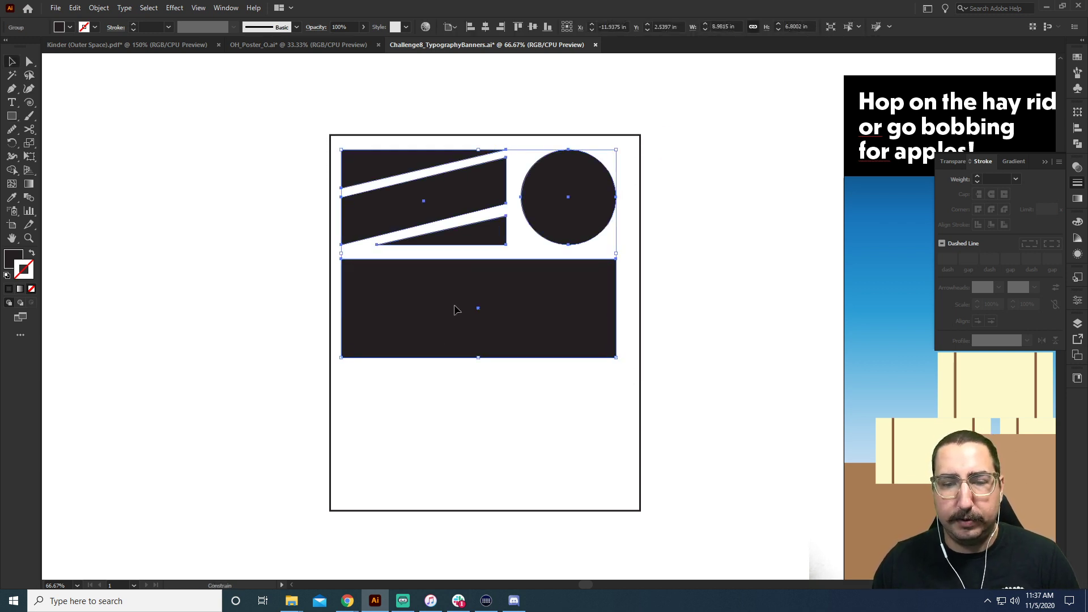
pyautogui.moveTo(448, 314); pyautogui.dragTo(454, 313)
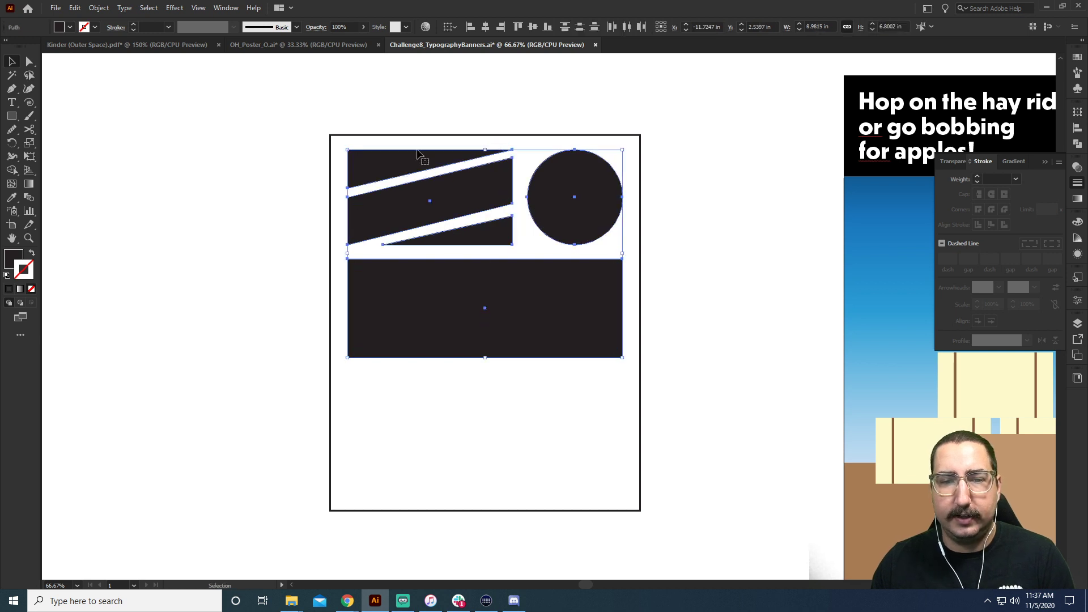
pyautogui.click(413, 117)
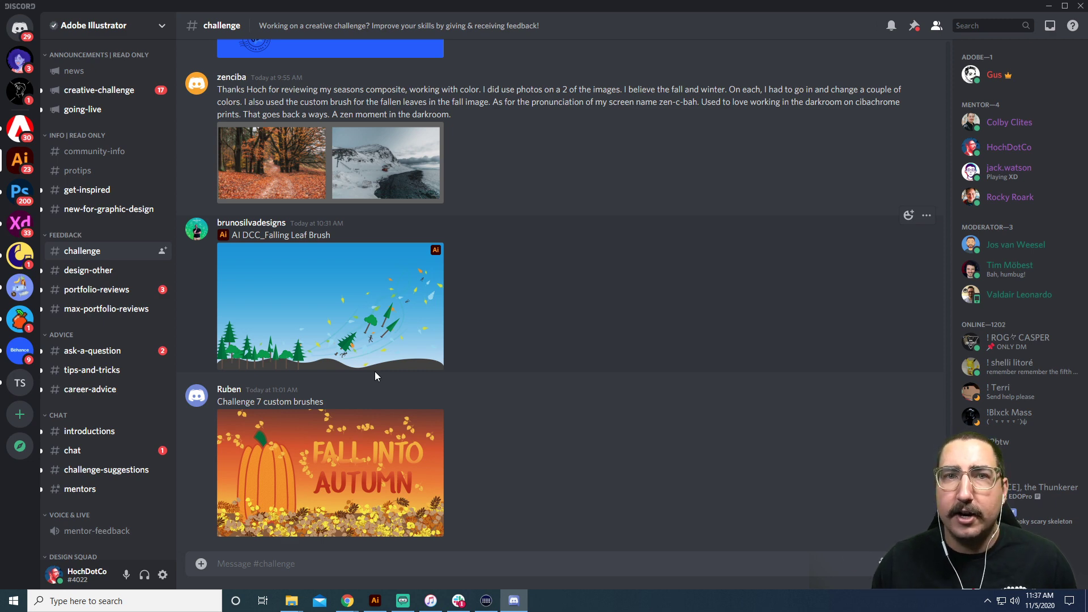
# Return to Illustrator and paint three freehand outlines about 9.1 by 3 in overall below the wide rectangle: a rising wavy ribbon, a strip above and a wedge below.
pyautogui.click(374, 601)
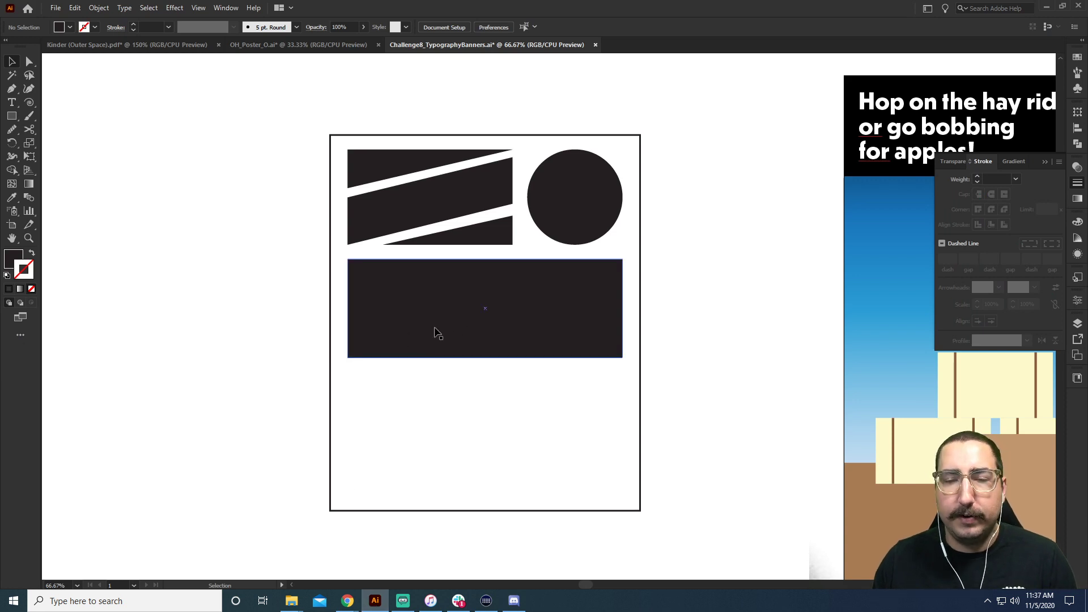
pyautogui.press('z')
pyautogui.click(499, 292)
pyautogui.moveTo(501, 287)
pyautogui.mouseDown()
pyautogui.moveTo(484, 301)
pyautogui.moveTo(484, 282)
pyautogui.mouseUp()
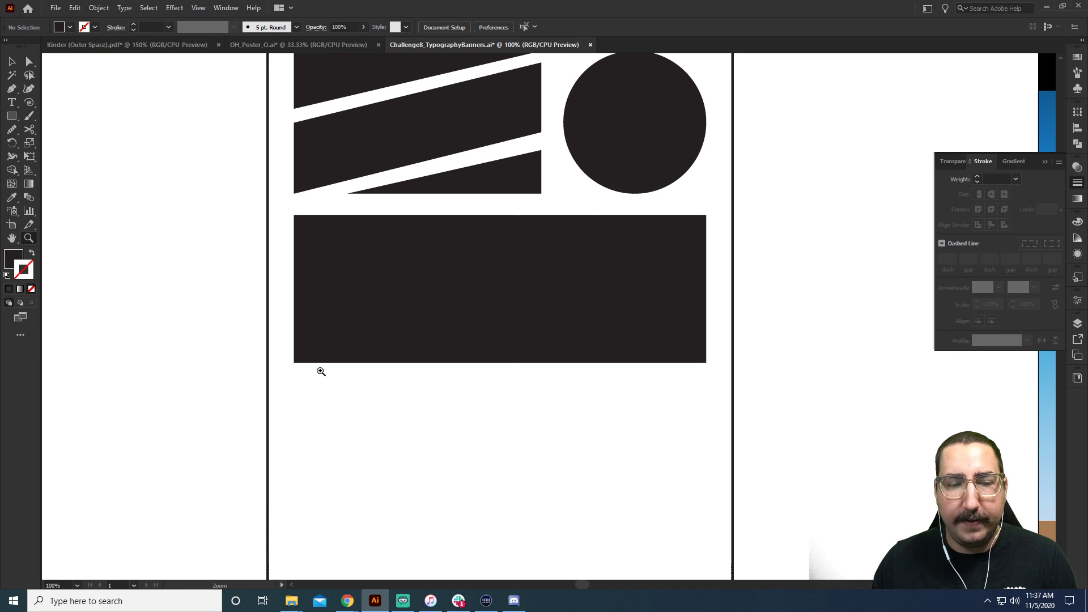
pyautogui.scroll(-3, 350, 312)
pyautogui.press('b')
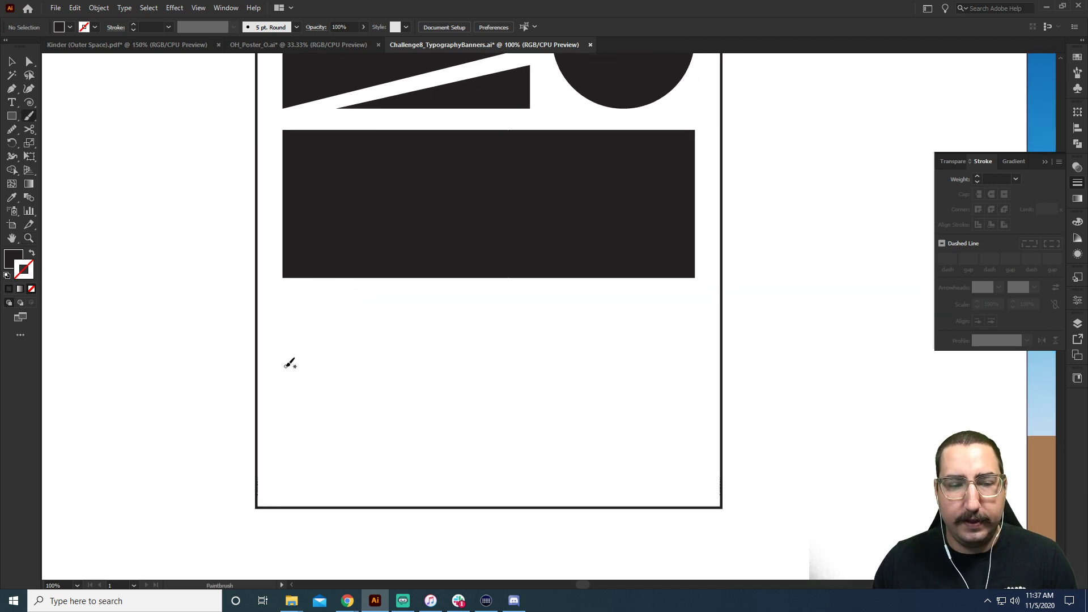
pyautogui.moveTo(285, 366)
pyautogui.mouseDown()
pyautogui.moveTo(494, 362)
pyautogui.moveTo(665, 295)
pyautogui.moveTo(695, 296)
pyautogui.moveTo(694, 331)
pyautogui.moveTo(457, 409)
pyautogui.moveTo(281, 367)
pyautogui.mouseUp()
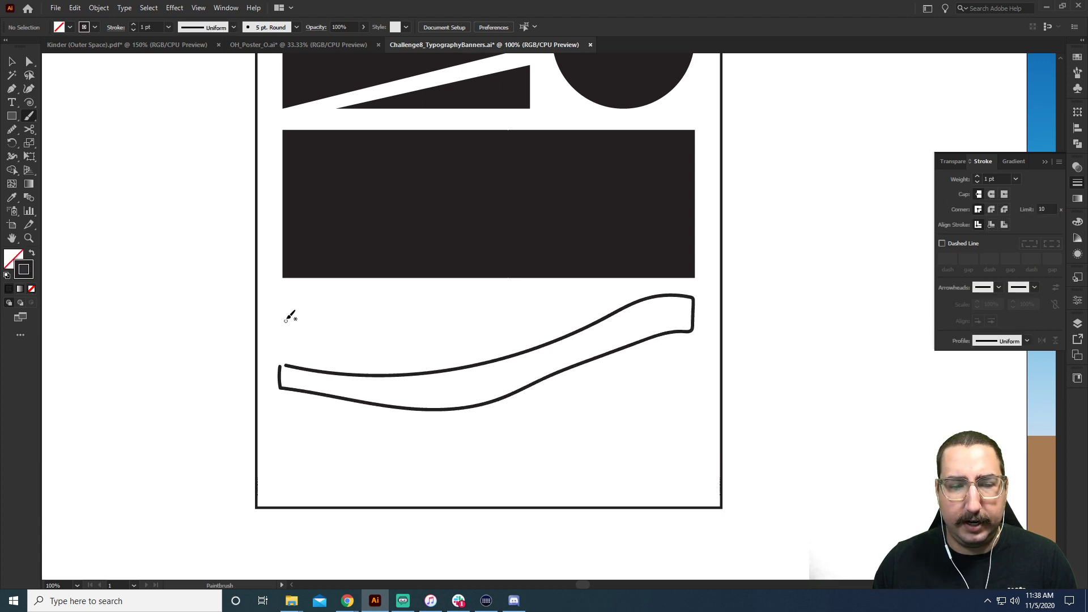
pyautogui.moveTo(288, 297)
pyautogui.mouseDown()
pyautogui.moveTo(287, 345)
pyautogui.moveTo(400, 345)
pyautogui.moveTo(560, 317)
pyautogui.moveTo(558, 287)
pyautogui.moveTo(275, 294)
pyautogui.mouseUp()
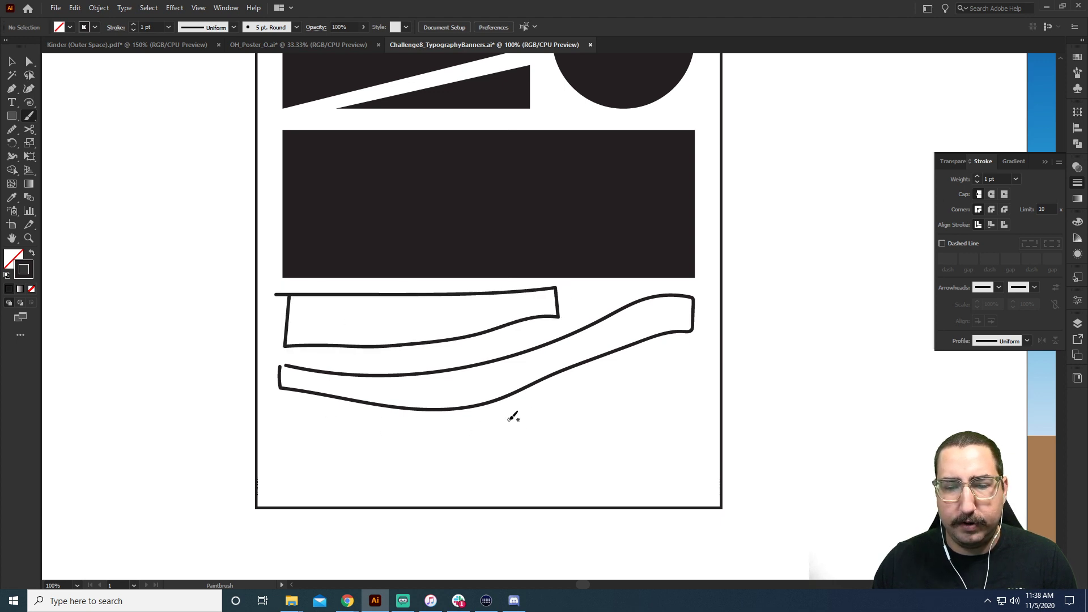
pyautogui.moveTo(537, 399)
pyautogui.mouseDown()
pyautogui.moveTo(685, 348)
pyautogui.moveTo(681, 424)
pyautogui.moveTo(513, 415)
pyautogui.mouseUp()
# Squash the three painted outlines together vertically to about 2 in tall, keeping their upper edge in place.
pyautogui.press('v')
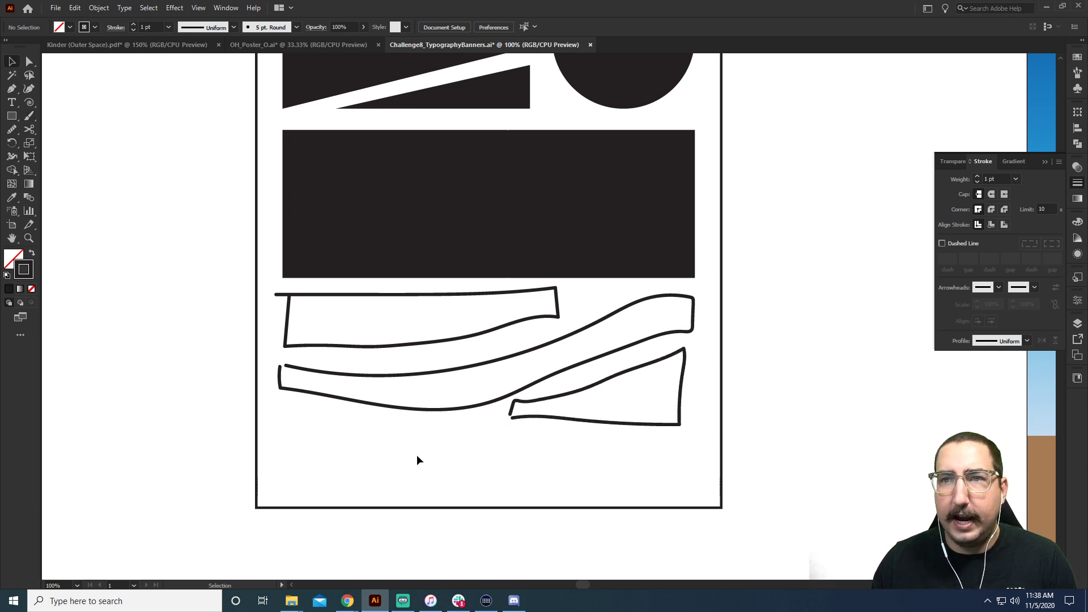
pyautogui.moveTo(416, 454); pyautogui.dragTo(383, 336)
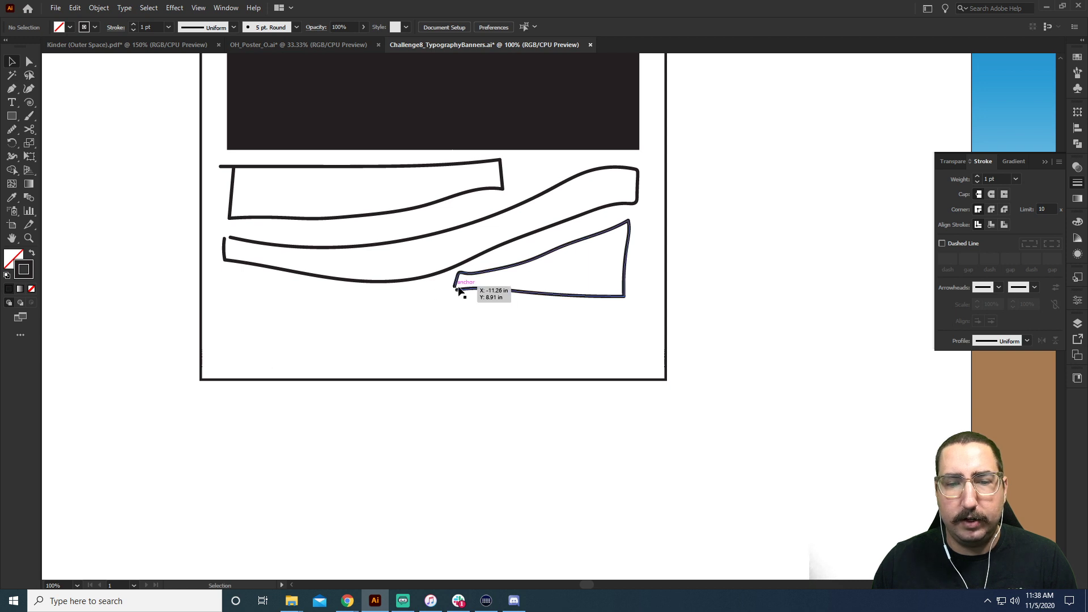
pyautogui.moveTo(607, 314)
pyautogui.mouseDown()
pyautogui.moveTo(491, 276)
pyautogui.moveTo(366, 274)
pyautogui.mouseUp()
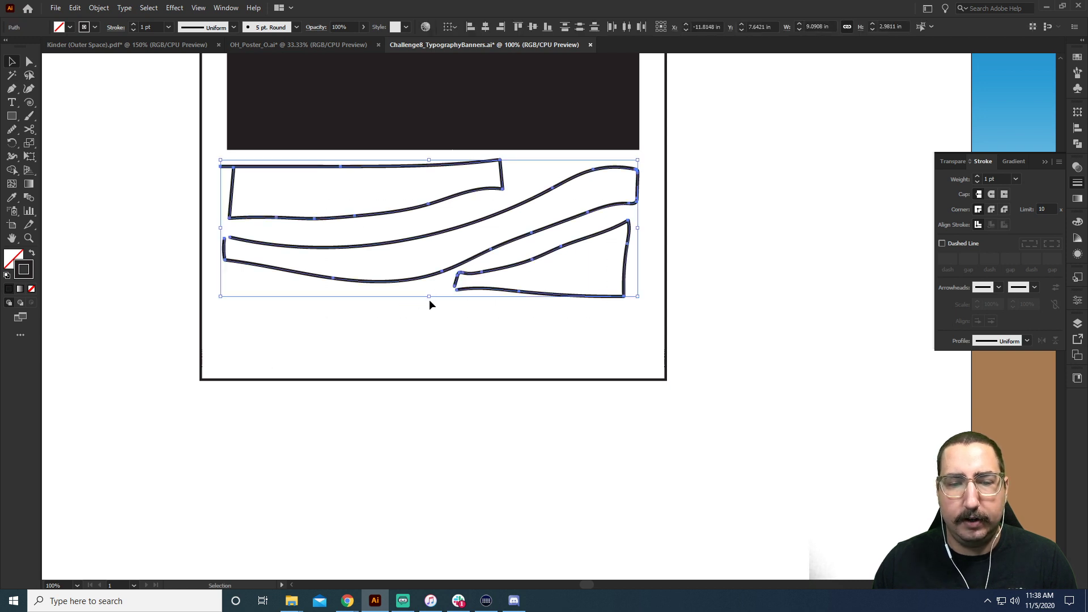
pyautogui.moveTo(429, 297); pyautogui.dragTo(426, 253)
pyautogui.click(416, 305)
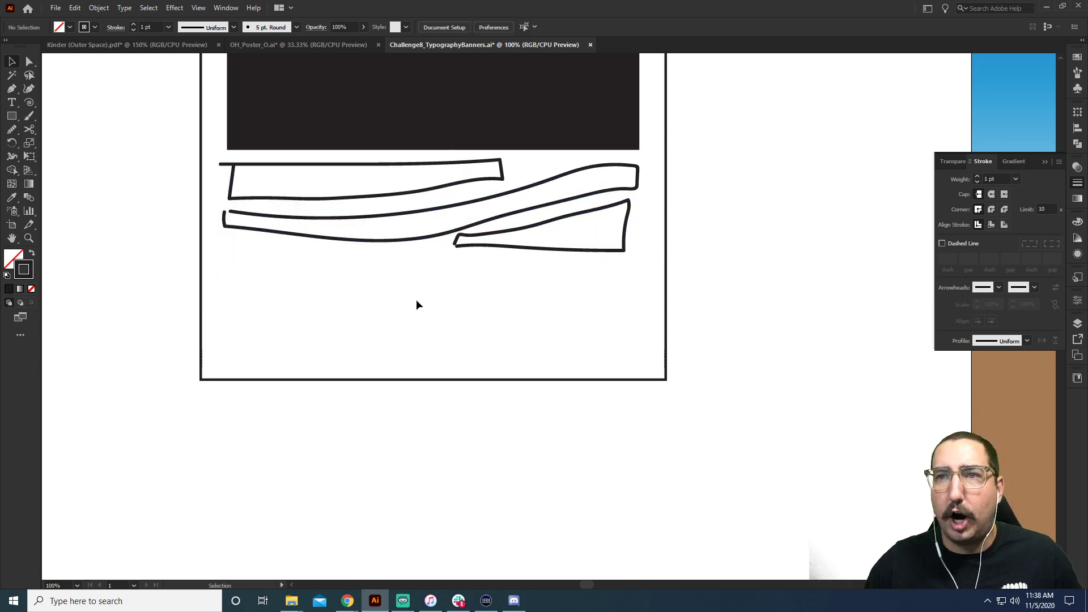
# Paint two outlines below the wavy ones: a band about 8.5 by 1.6 in with an arched underside and a dome about 8.3 by 1.8 in.
pyautogui.press('b')
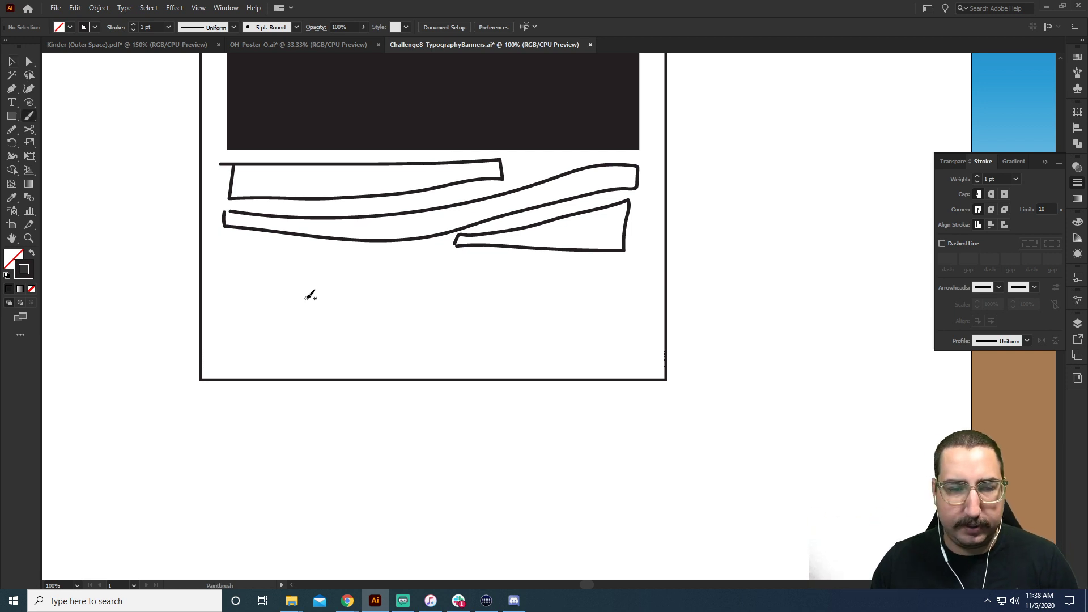
pyautogui.moveTo(229, 248)
pyautogui.mouseDown()
pyautogui.moveTo(231, 317)
pyautogui.moveTo(310, 283)
pyautogui.moveTo(407, 268)
pyautogui.moveTo(476, 273)
pyautogui.moveTo(612, 322)
pyautogui.moveTo(624, 267)
pyautogui.moveTo(620, 252)
pyautogui.moveTo(264, 260)
pyautogui.moveTo(227, 249)
pyautogui.mouseUp()
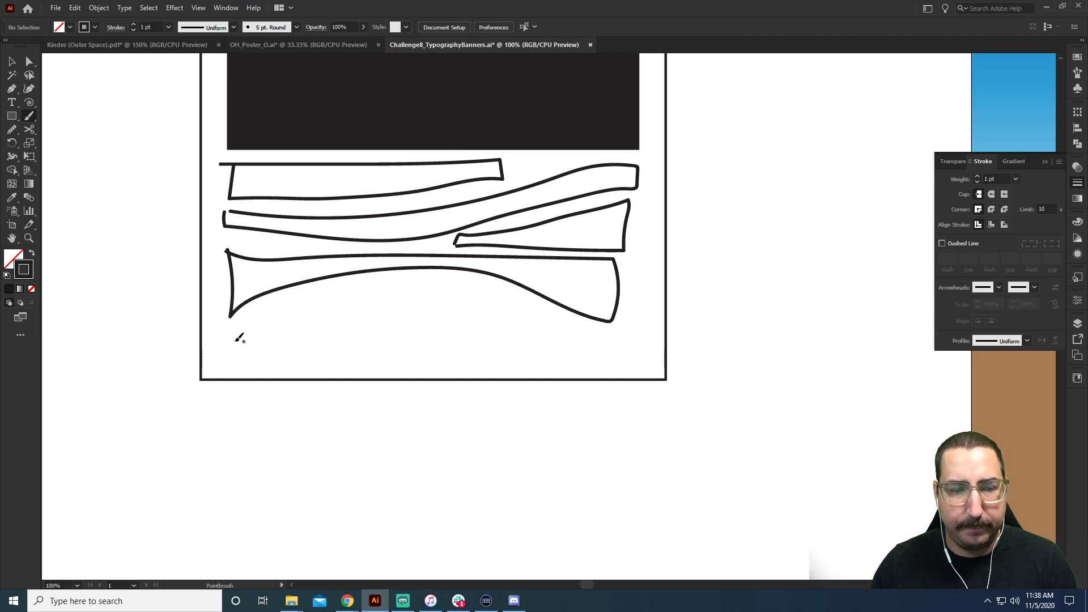
pyautogui.moveTo(237, 342)
pyautogui.mouseDown()
pyautogui.moveTo(317, 308)
pyautogui.moveTo(420, 290)
pyautogui.moveTo(521, 302)
pyautogui.moveTo(615, 344)
pyautogui.moveTo(615, 361)
pyautogui.moveTo(231, 361)
pyautogui.moveTo(244, 335)
pyautogui.mouseUp()
# Swap fill and stroke on the arched band and the dome to make both solid black.
pyautogui.press('v')
pyautogui.click(260, 361)
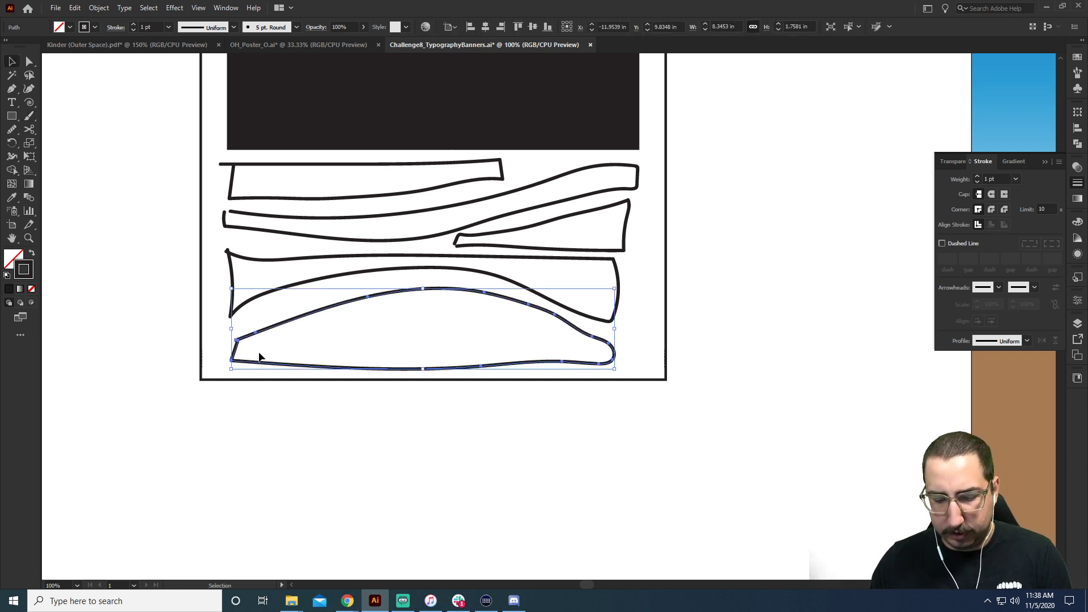
pyautogui.moveTo(187, 279); pyautogui.dragTo(238, 287)
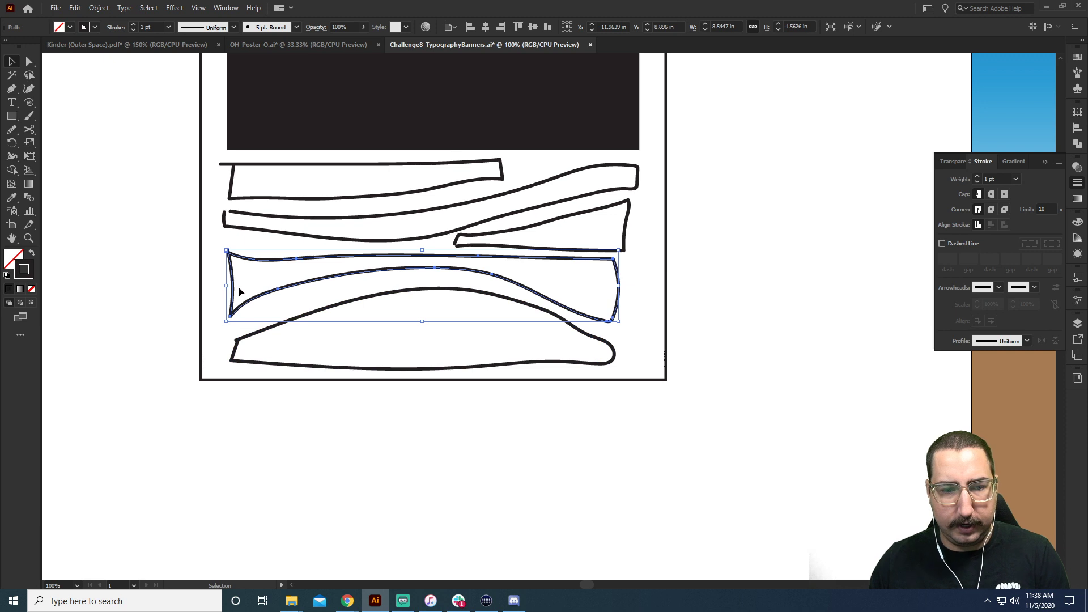
pyautogui.keyDown('shift'); pyautogui.click(267, 335); pyautogui.keyUp('shift')
pyautogui.hotkey('shift', 'x')
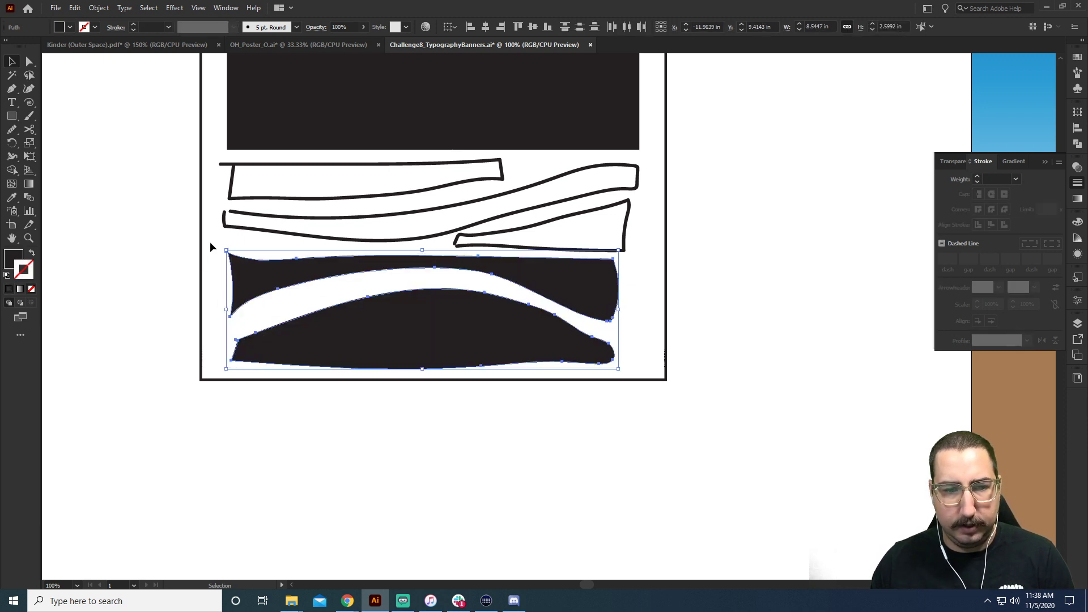
# Swap fill and stroke on the upper strip, the wavy ribbon and the wedge to make all three solid black.
pyautogui.moveTo(199, 164); pyautogui.dragTo(258, 189)
pyautogui.press('v')
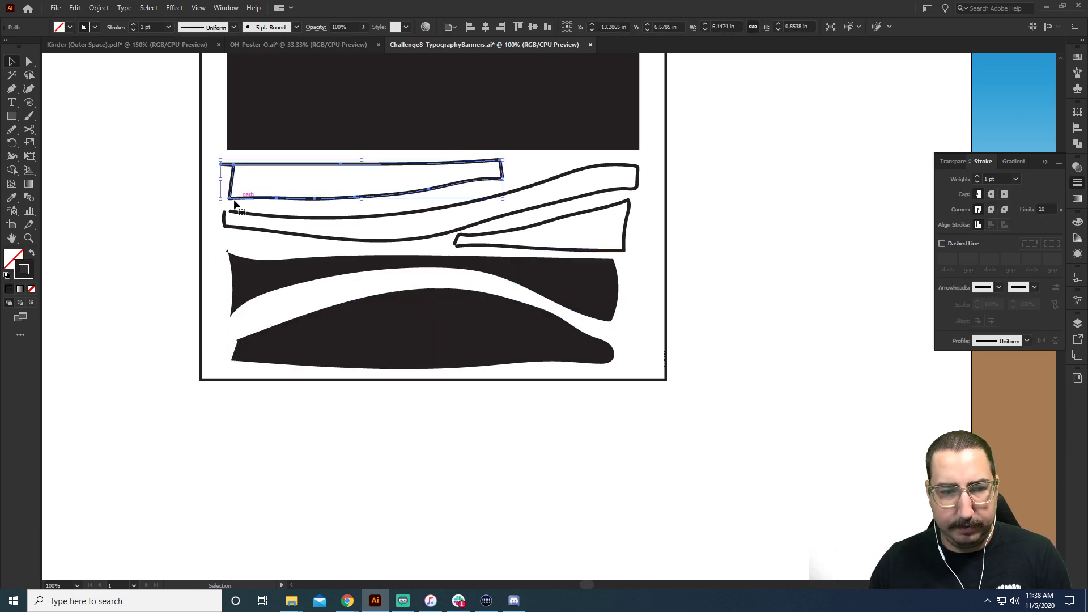
pyautogui.click(497, 219)
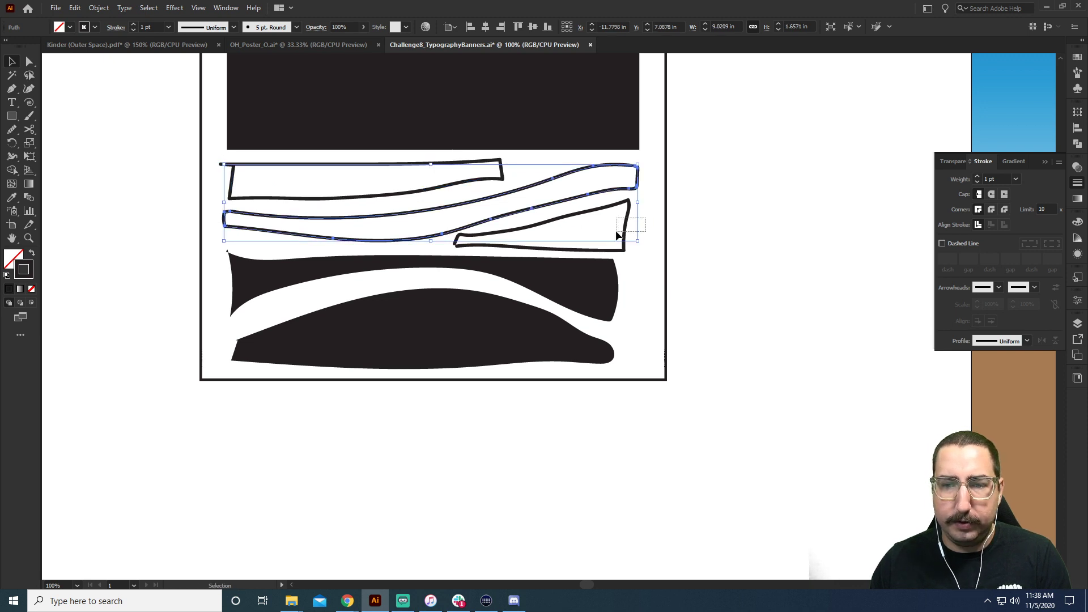
pyautogui.moveTo(618, 236); pyautogui.dragTo(619, 237)
pyautogui.moveTo(607, 171); pyautogui.dragTo(422, 237)
pyautogui.press('a')
pyautogui.press('v')
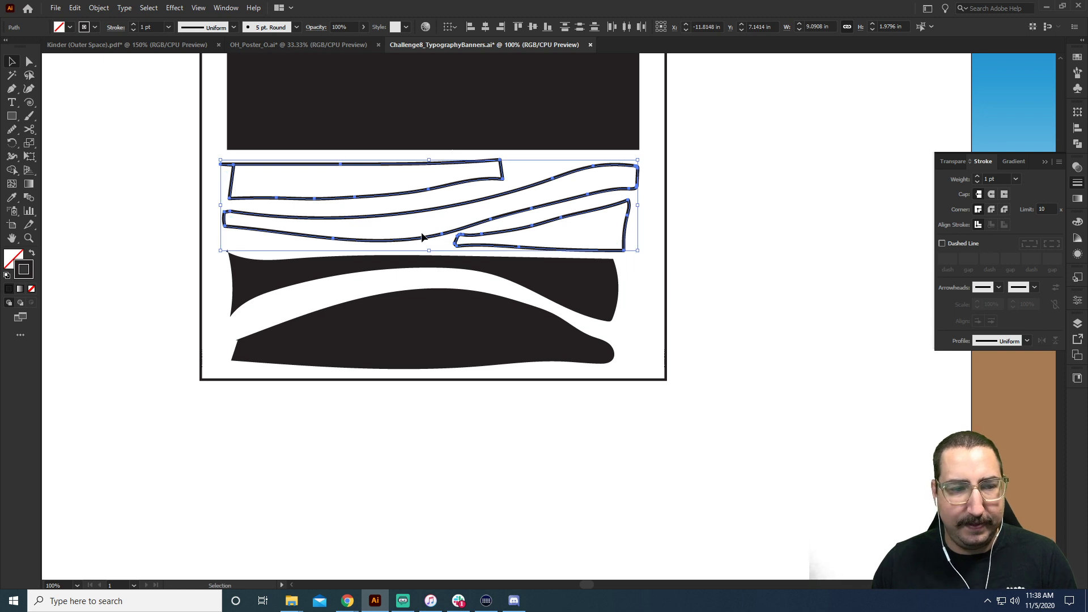
pyautogui.press('x')
pyautogui.hotkey('shift', 'x')
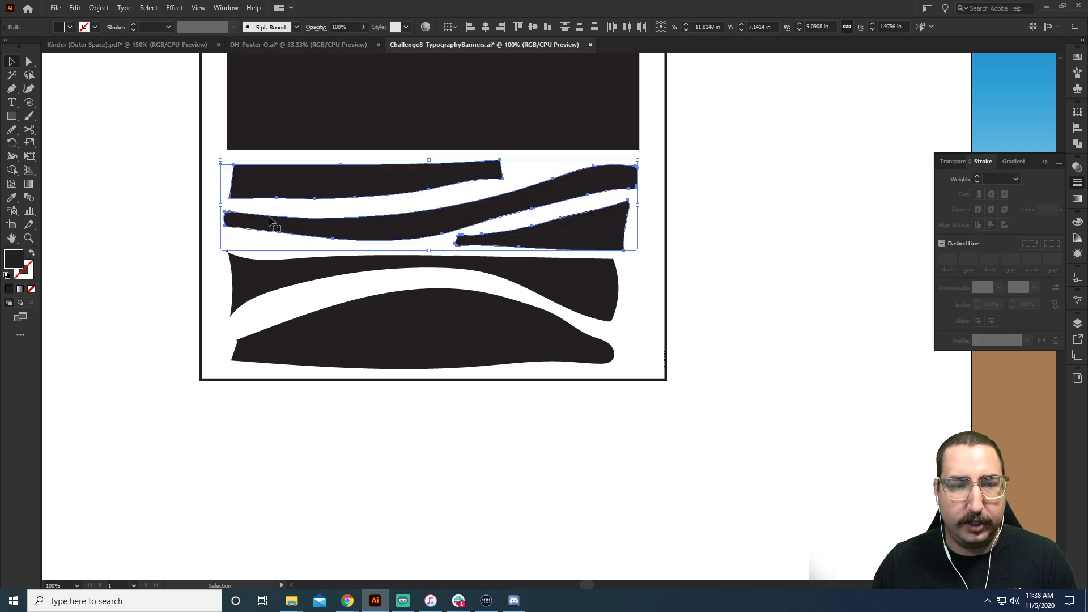
pyautogui.click(204, 200)
pyautogui.press('z')
pyautogui.keyDown('alt'); pyautogui.click(495, 267); pyautogui.keyUp('alt')
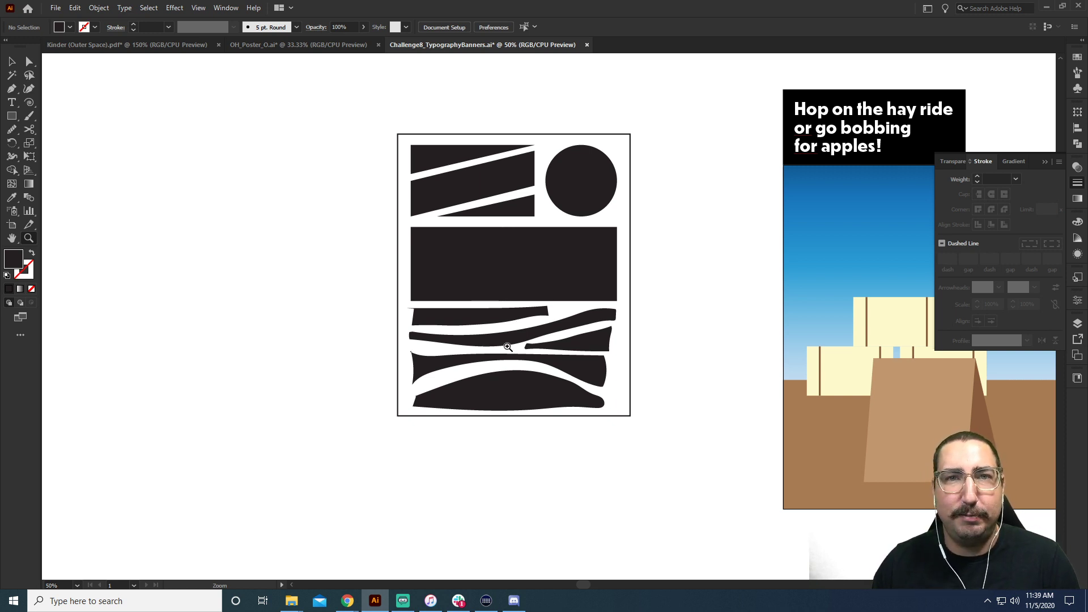
pyautogui.press('v')
pyautogui.moveTo(357, 122); pyautogui.dragTo(669, 428)
pyautogui.moveTo(537, 261); pyautogui.dragTo(295, 451)
pyautogui.scroll(-3, 284, 281)
pyautogui.click(451, 283)
pyautogui.moveTo(481, 313); pyautogui.dragTo(457, 424)
pyautogui.scroll(-3, 340, 368)
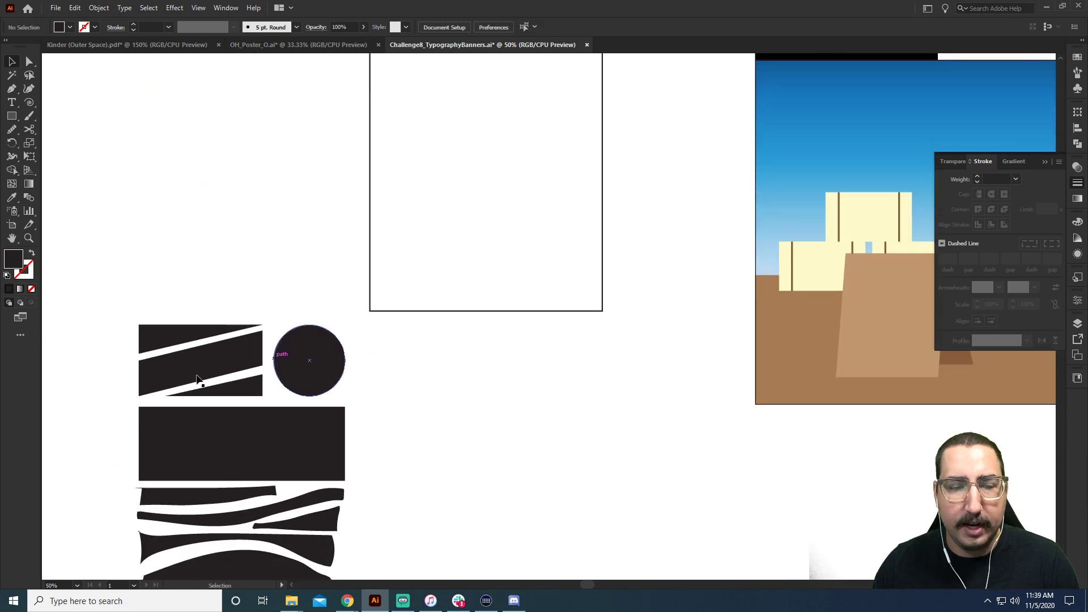
pyautogui.moveTo(210, 364); pyautogui.dragTo(425, 138)
pyautogui.hotkey('ctrl', 'z')
pyautogui.hotkey('ctrl', 'z')
pyautogui.hotkey('ctrl', 'z')
pyautogui.hotkey('ctrl', 'z')
pyautogui.hotkey('ctrl', 'z')
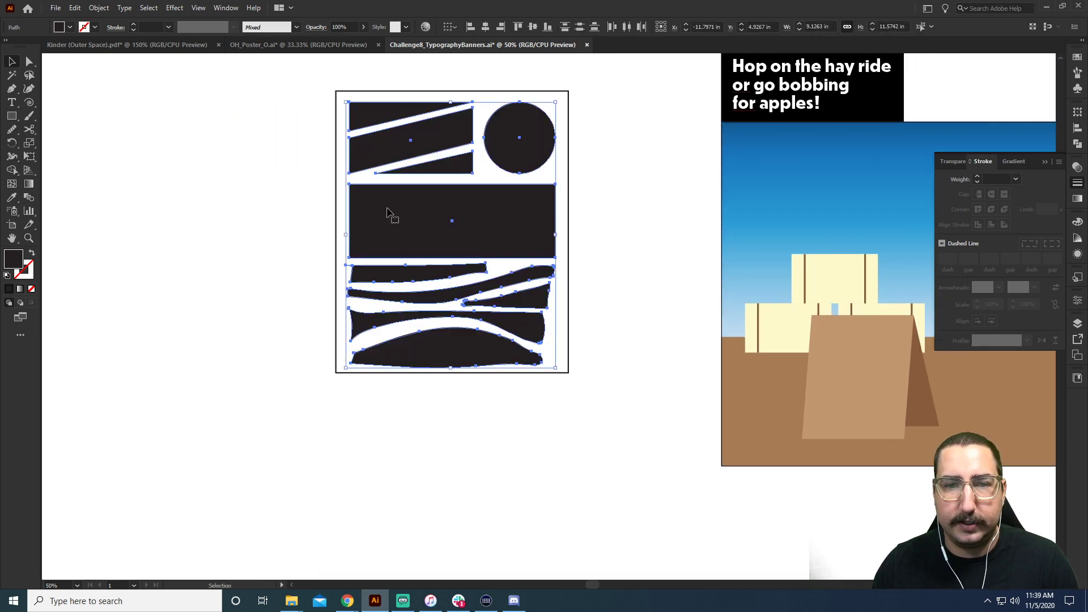
# Group all the black shapes and place a copy of the group about 13.3 in to the left, outside the frame.
pyautogui.click(443, 221)
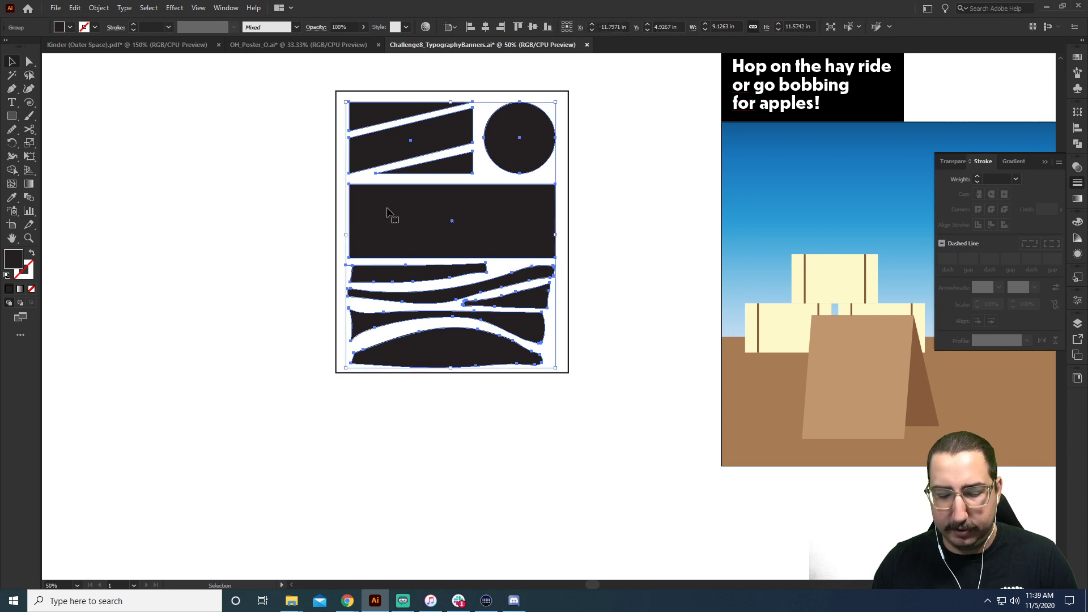
pyautogui.moveTo(434, 221); pyautogui.dragTo(207, 236)
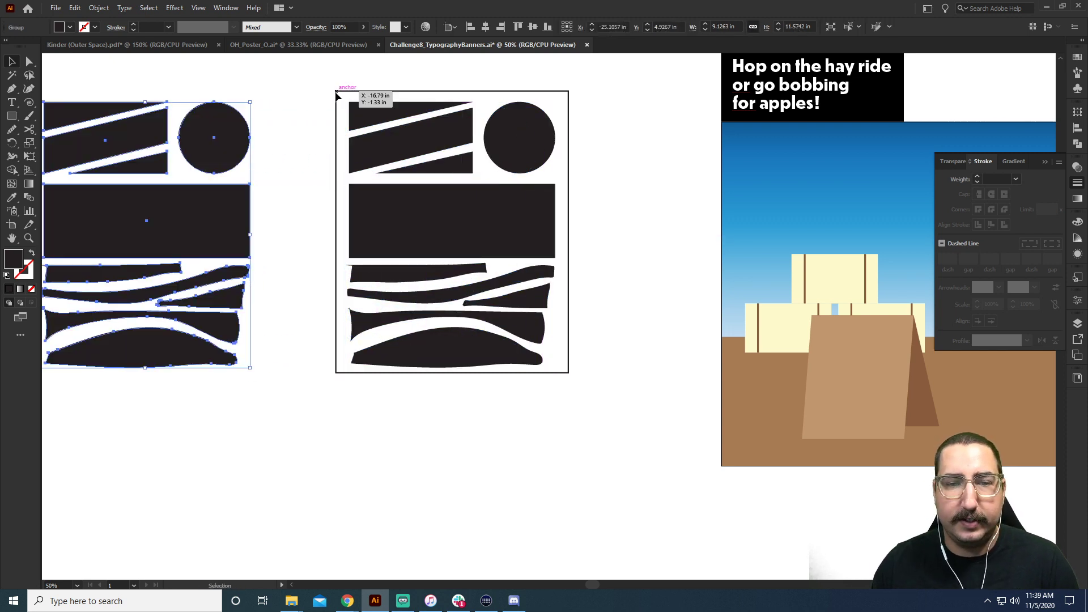
# Turn the group of black shapes inside the frame into one compound path.
pyautogui.click(527, 292)
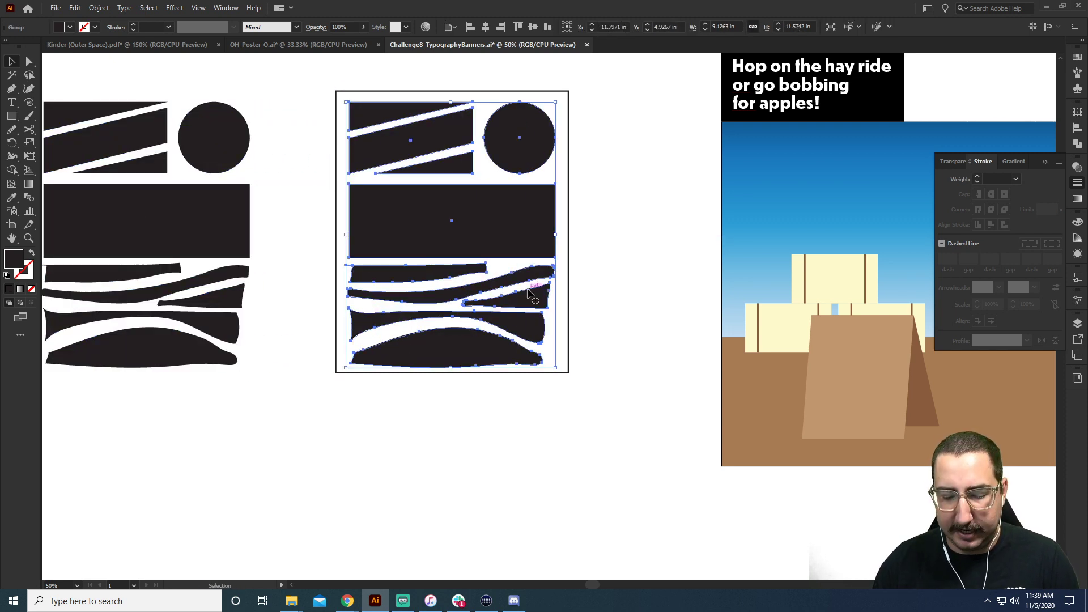
pyautogui.hotkey('ctrl', '8')
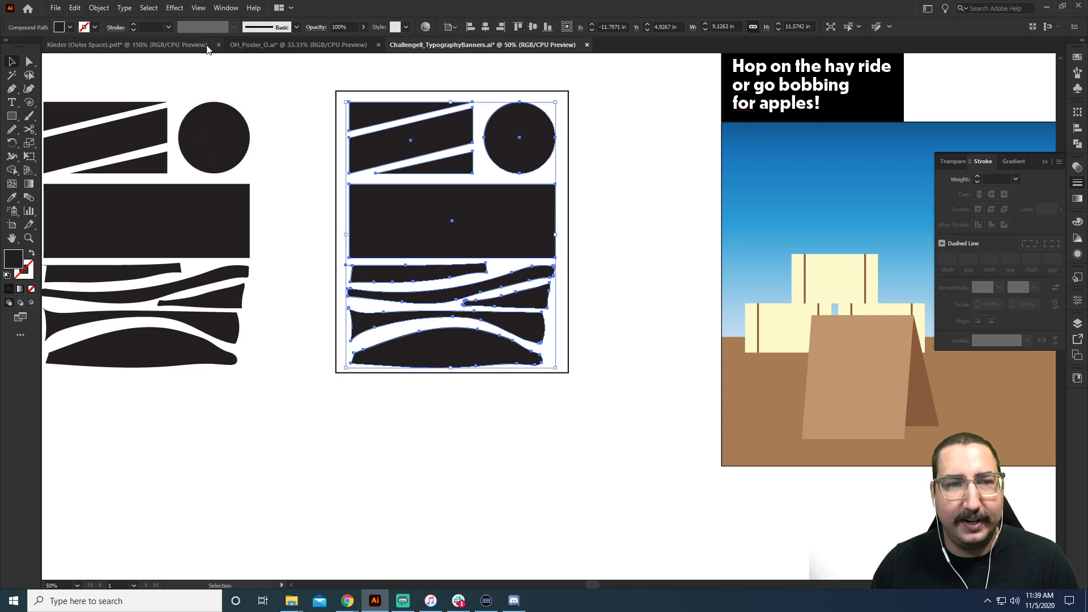
# Convert the selected compound path of black shapes inside the frame into guides.
pyautogui.click(200, 8)
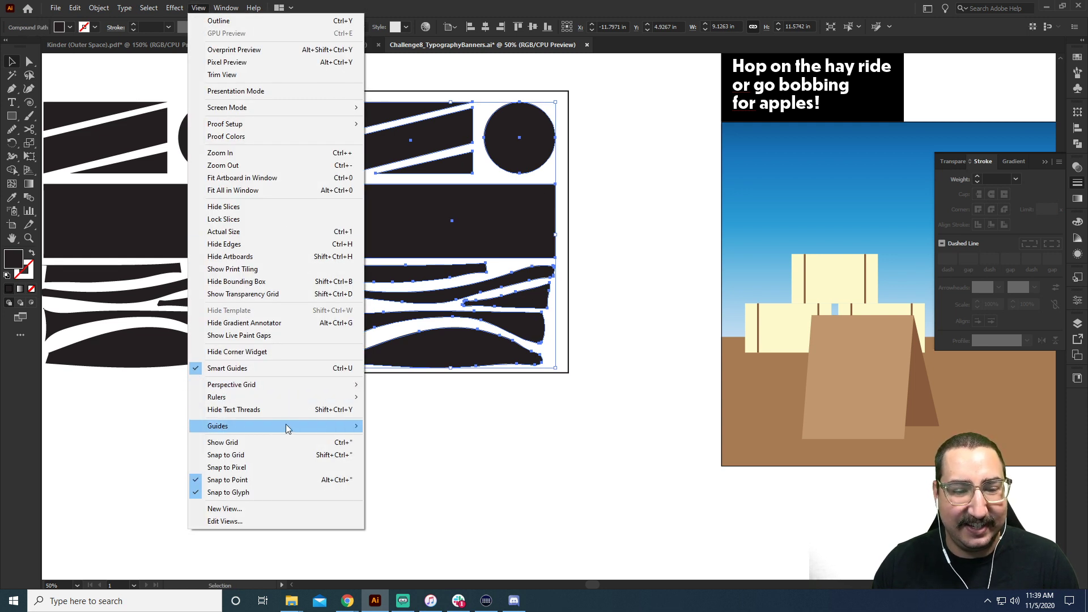
pyautogui.moveTo(287, 429)
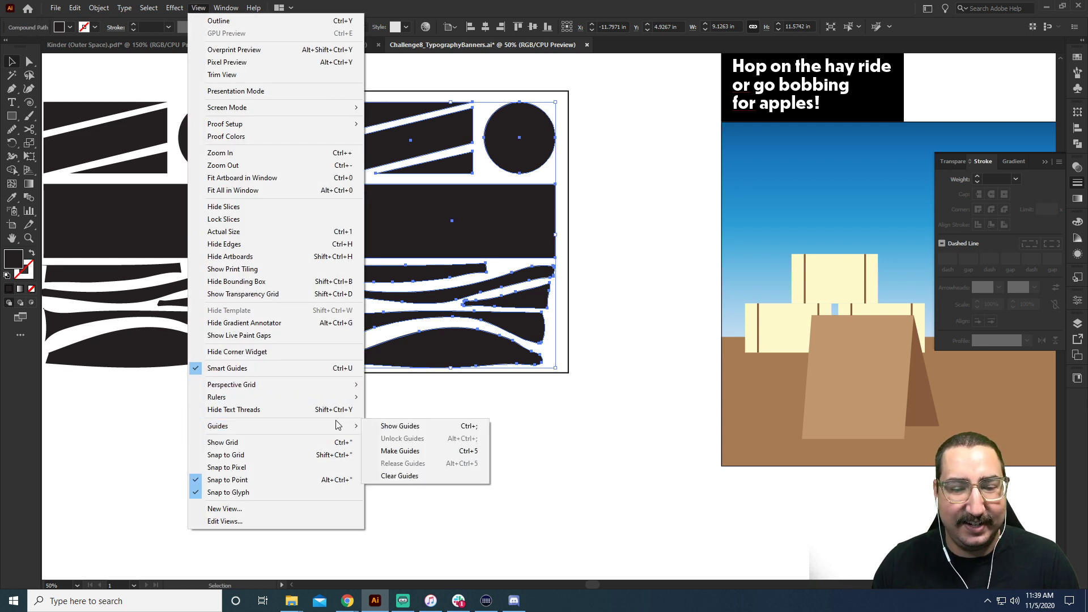
pyautogui.click(415, 453)
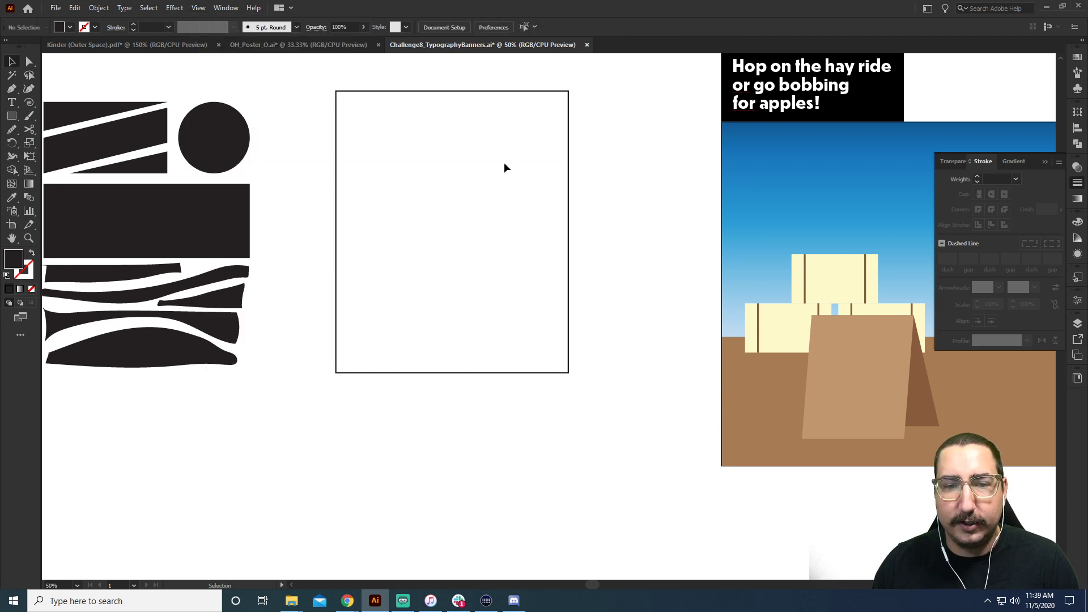
# Show the guides, inspect the converted shape outlines inside the frame up close, and hide the guides again.
pyautogui.hotkey('ctrl', ';')
pyautogui.press('z')
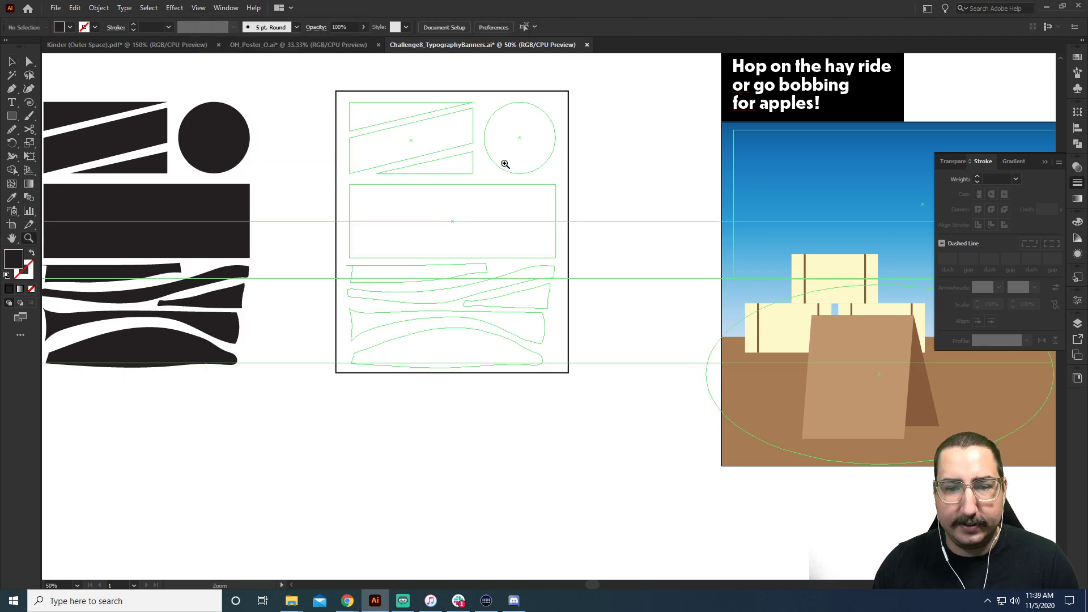
pyautogui.click(507, 192)
pyautogui.scroll(-4, 471, 250)
pyautogui.hscroll(2, 488, 227)
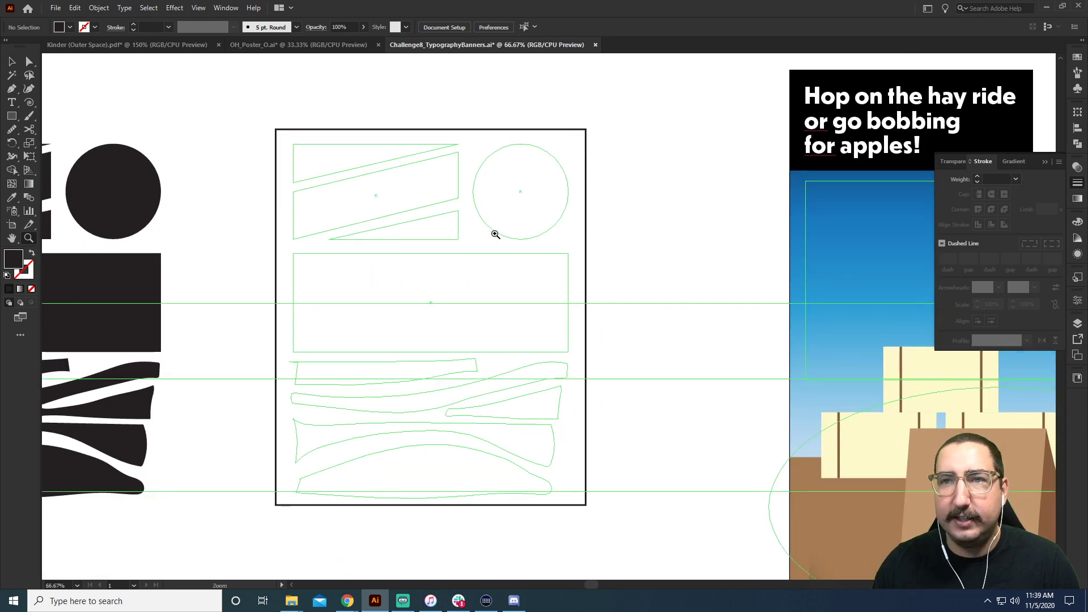
pyautogui.click(495, 233)
pyautogui.moveTo(540, 302); pyautogui.dragTo(464, 187)
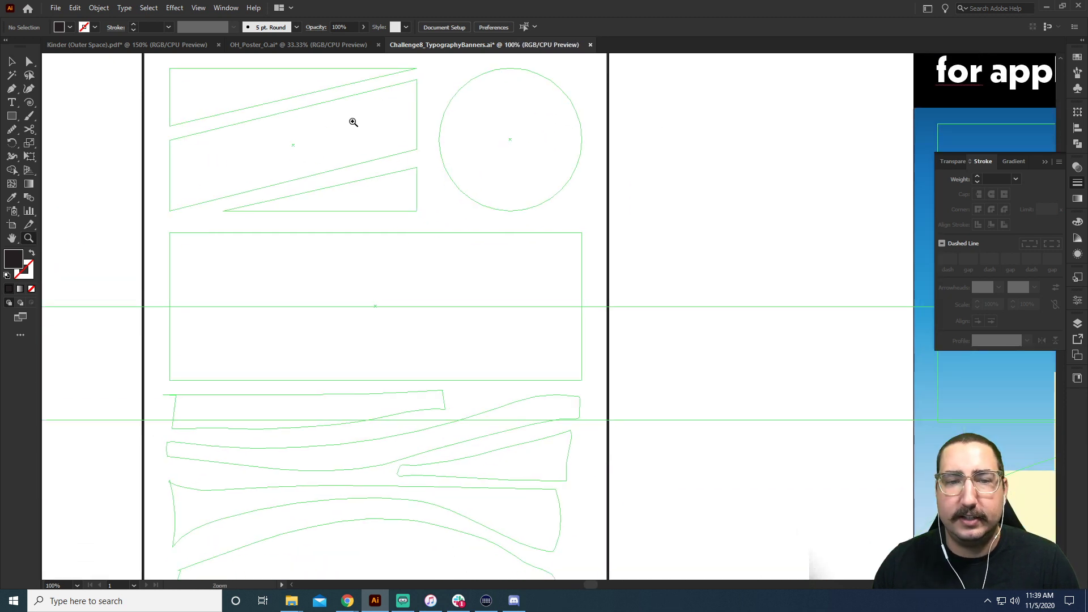
pyautogui.hotkey('ctrl', ';')
pyautogui.keyDown('alt'); pyautogui.click(418, 180); pyautogui.keyUp('alt')
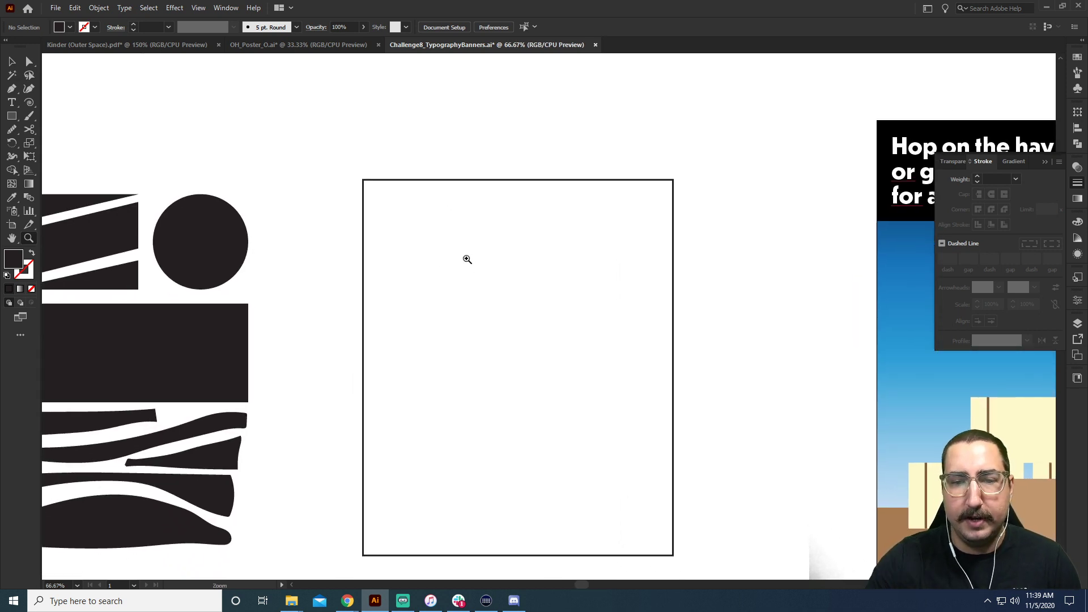
# Add the text FAMILY in the upper part of the frame and enlarge it to about 84 pt.
pyautogui.press('t')
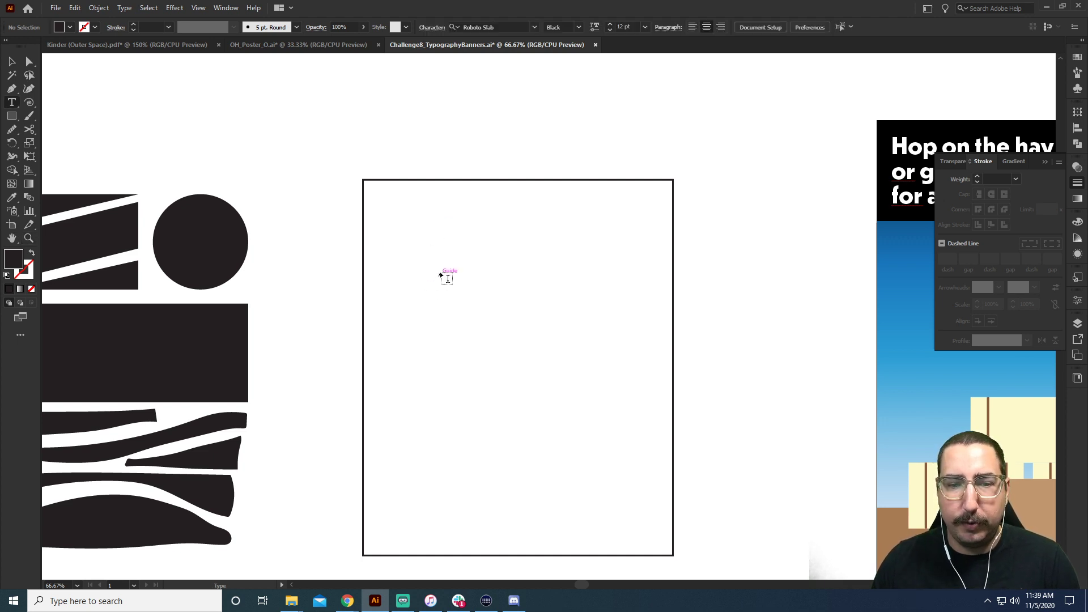
pyautogui.click(442, 274)
pyautogui.write('FAMILY')
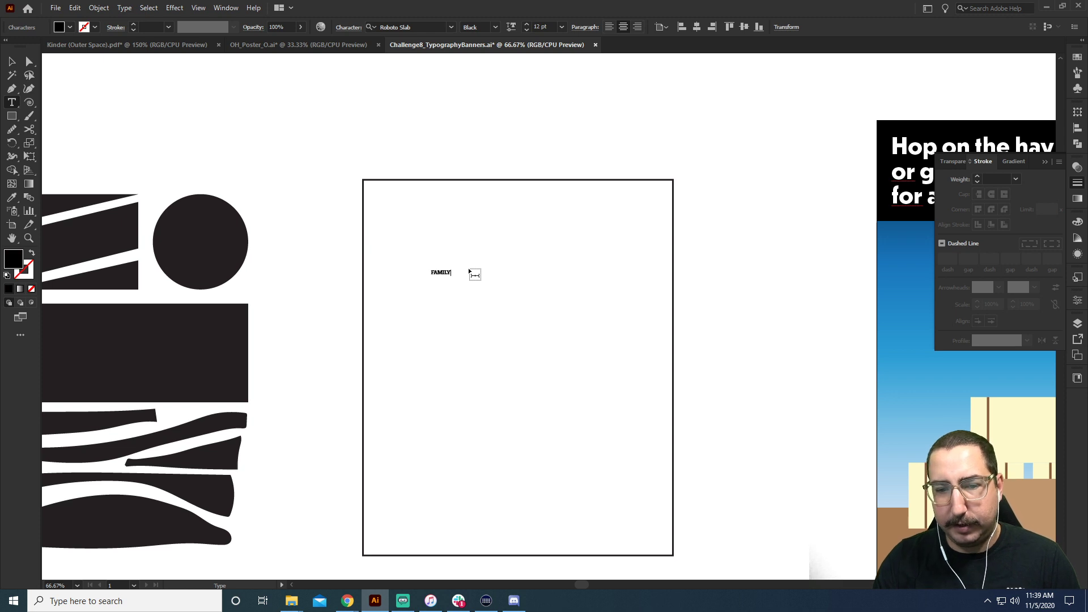
pyautogui.press('Escape')
pyautogui.moveTo(452, 269); pyautogui.dragTo(620, 199)
# Select the FAMILY text, filter the additional Adobe fonts to heavy-weight slab serifs, and pick Abril Text.
pyautogui.press('t')
pyautogui.doubleClick(476, 257)
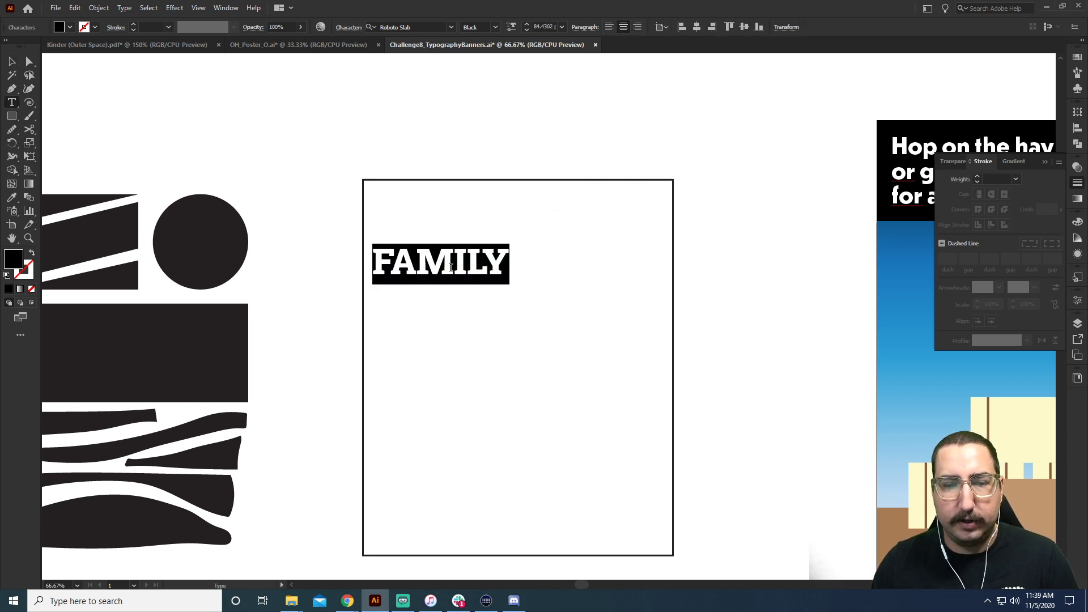
pyautogui.hotkey('ctrl', 't')
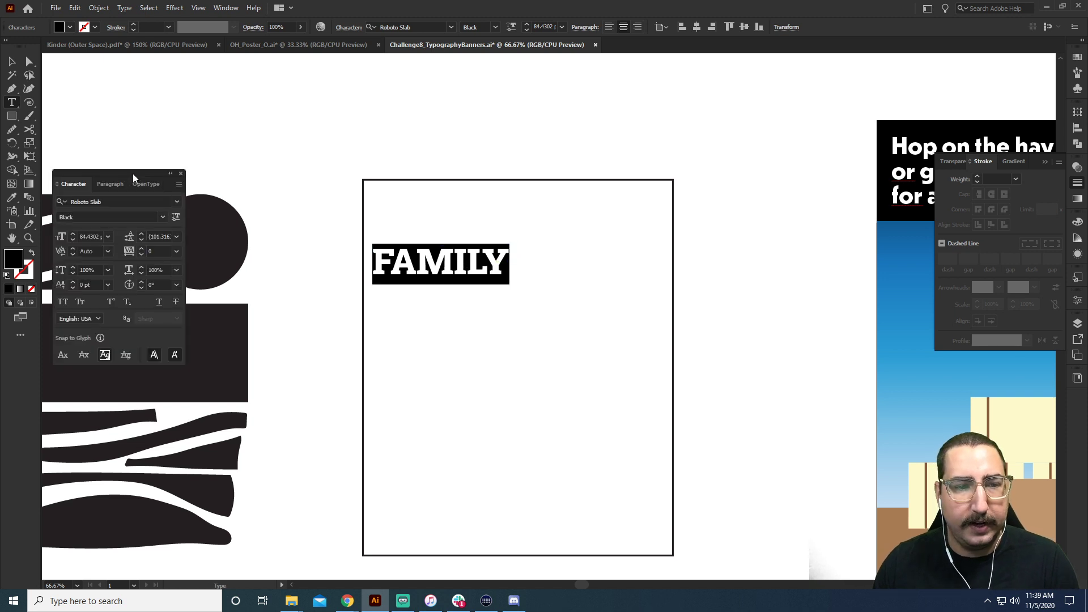
pyautogui.moveTo(133, 173); pyautogui.dragTo(300, 104)
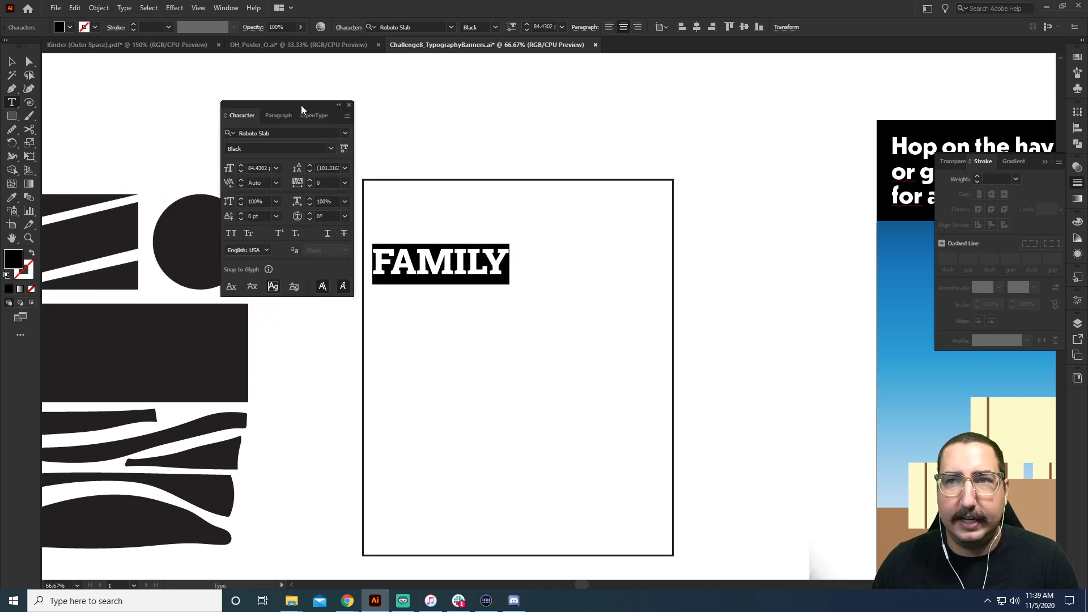
pyautogui.click(346, 133)
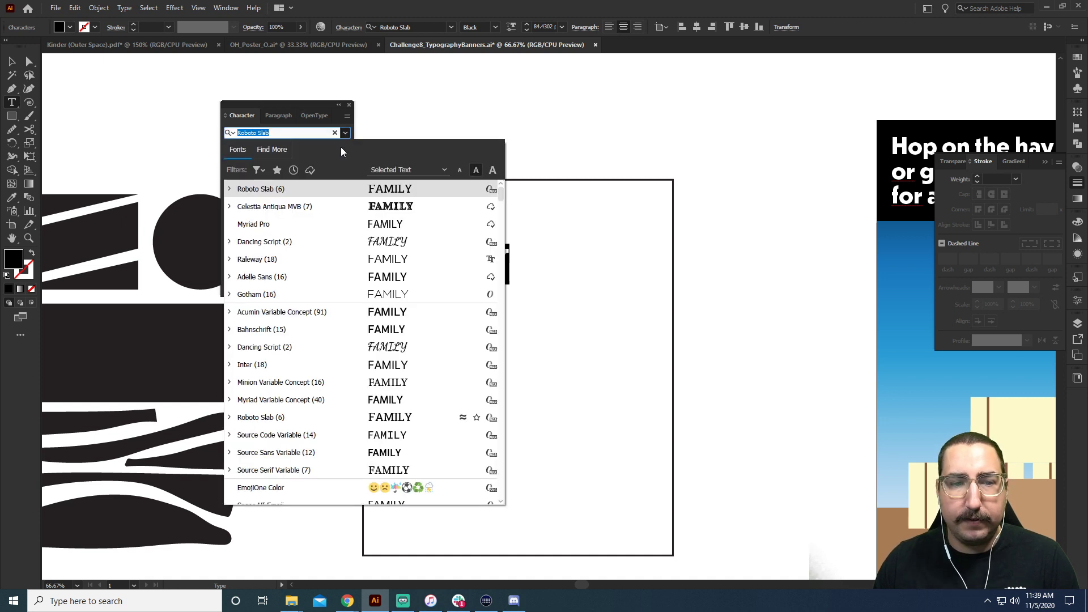
pyautogui.click(277, 149)
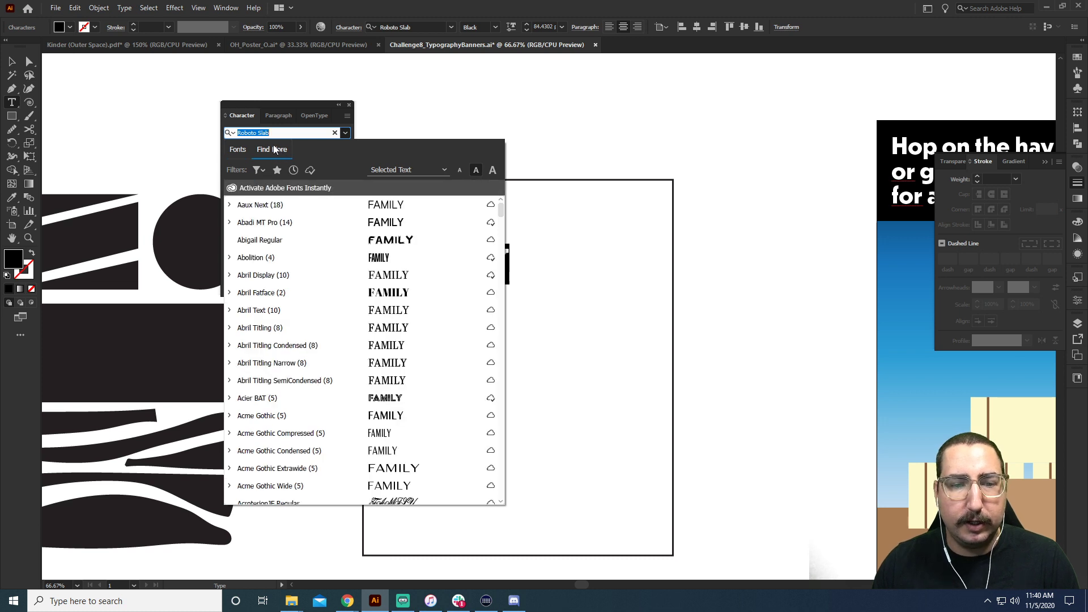
pyautogui.click(259, 170)
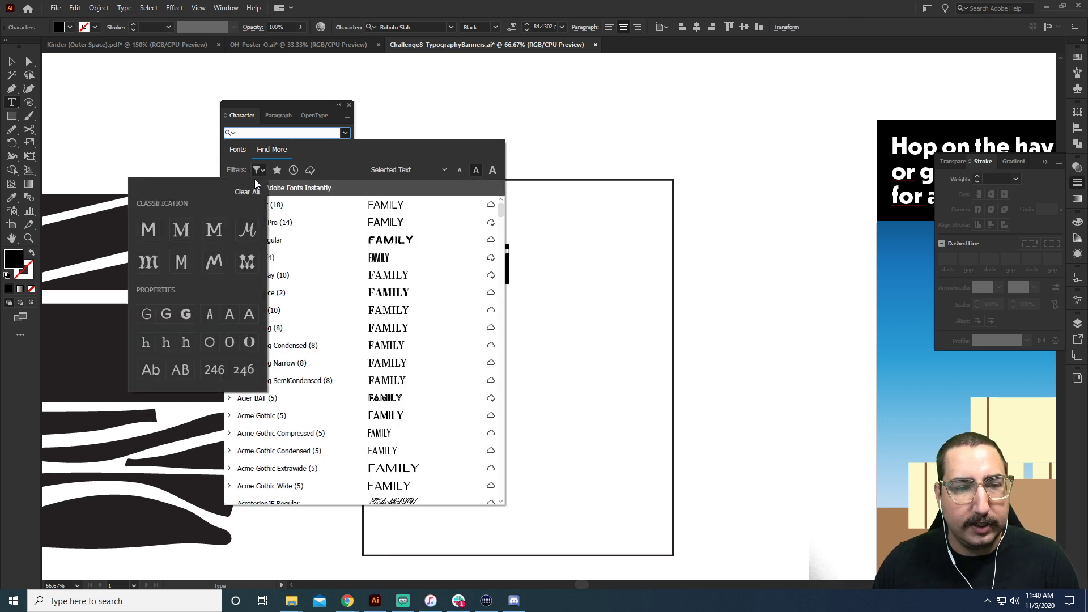
pyautogui.click(214, 232)
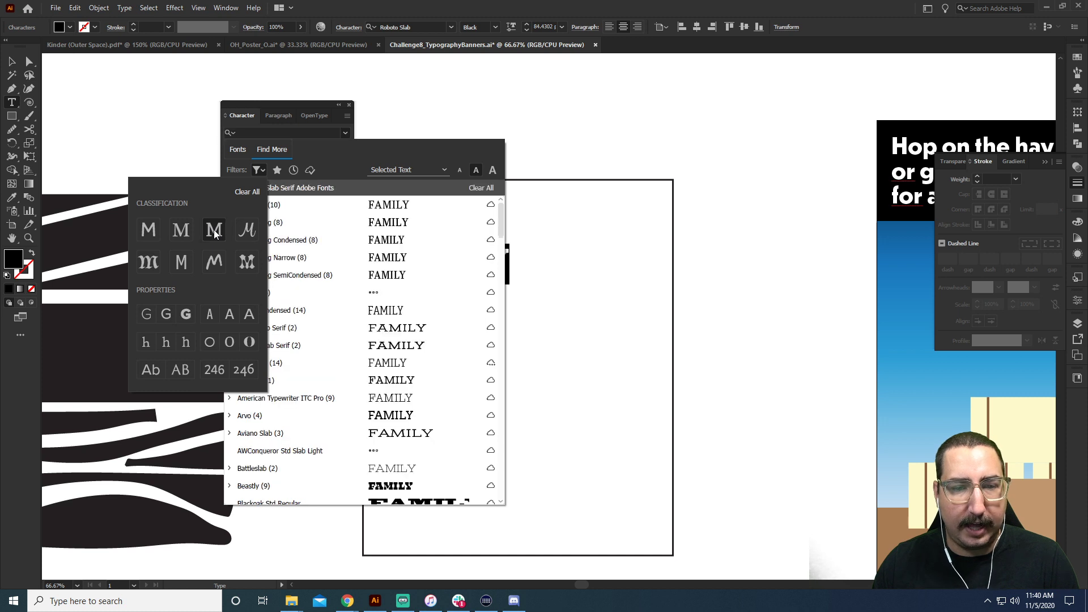
pyautogui.click(189, 313)
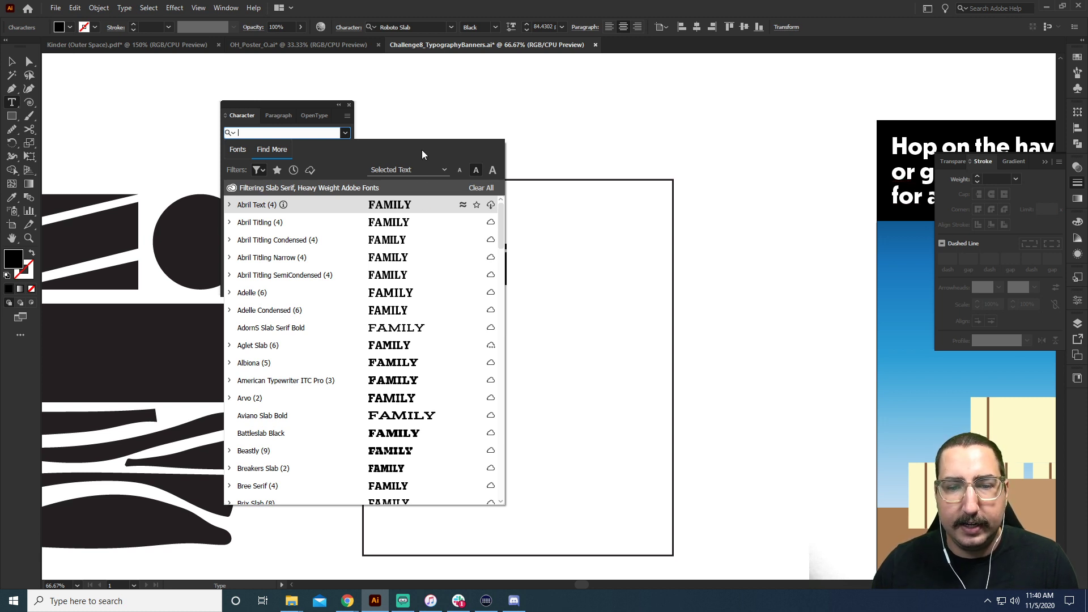
pyautogui.click(423, 204)
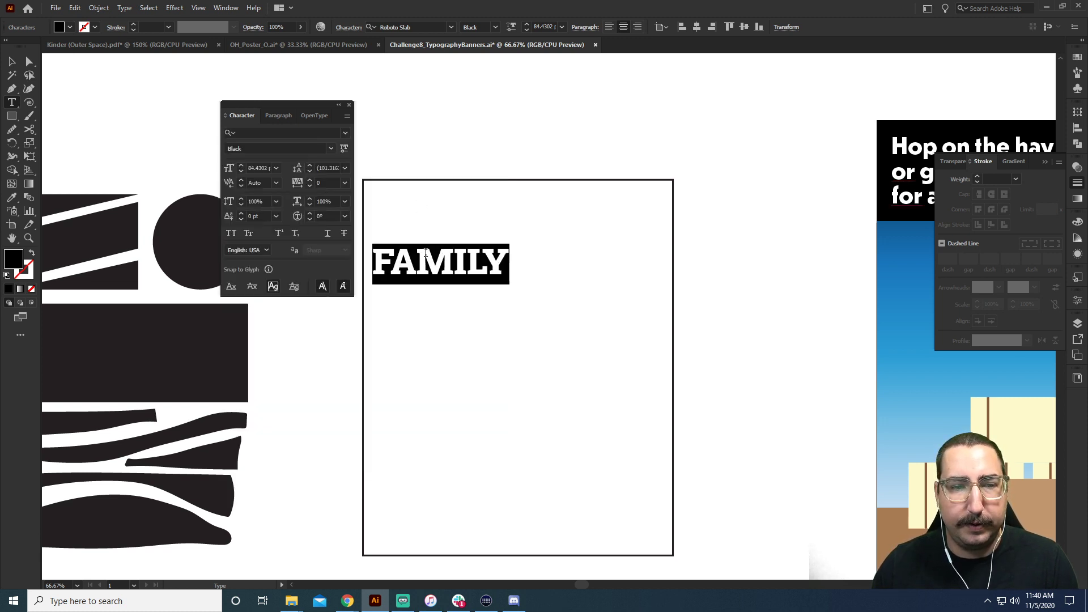
# Find Abril Text ExtraBold with the font search "ab" and apply it to the FAMILY text.
pyautogui.click(425, 254)
pyautogui.click(286, 133)
pyautogui.press('Escape')
pyautogui.press('Escape')
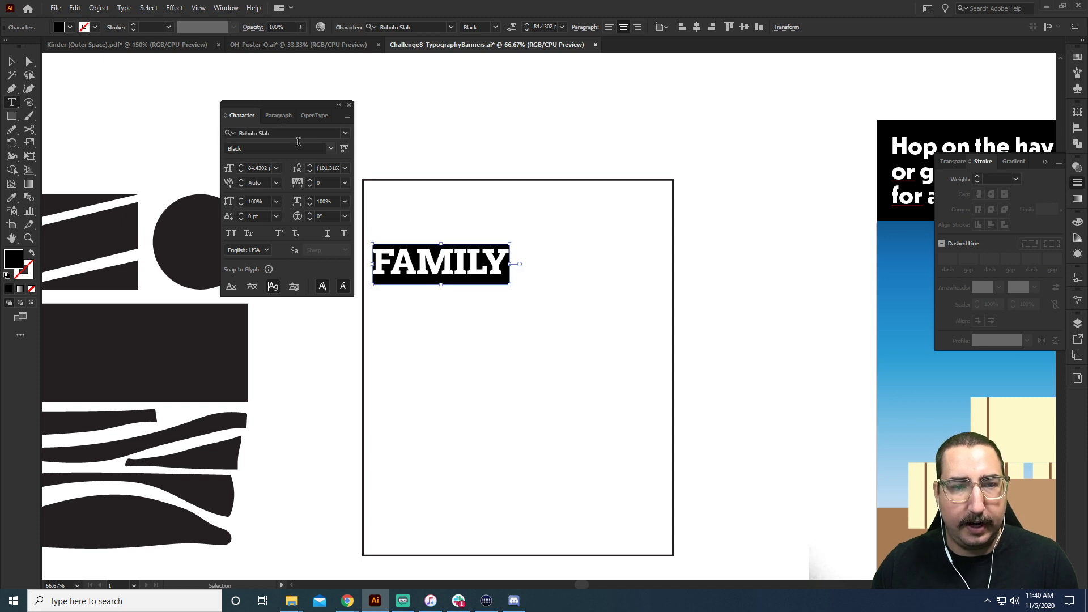
pyautogui.click(295, 134)
pyautogui.write('ab')
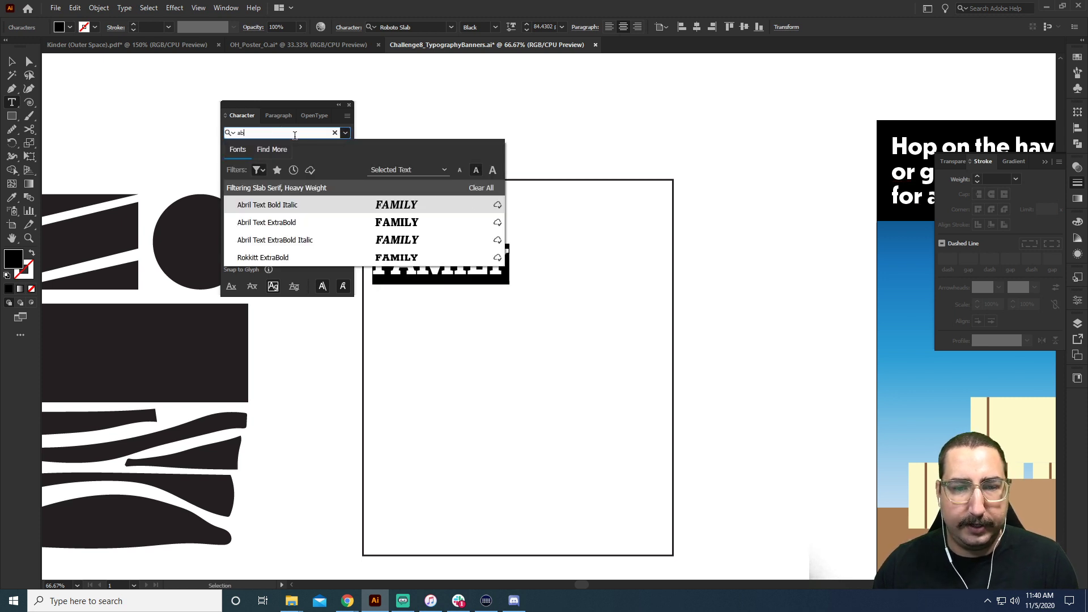
pyautogui.click(298, 222)
pyautogui.press('Escape')
pyautogui.click(543, 160)
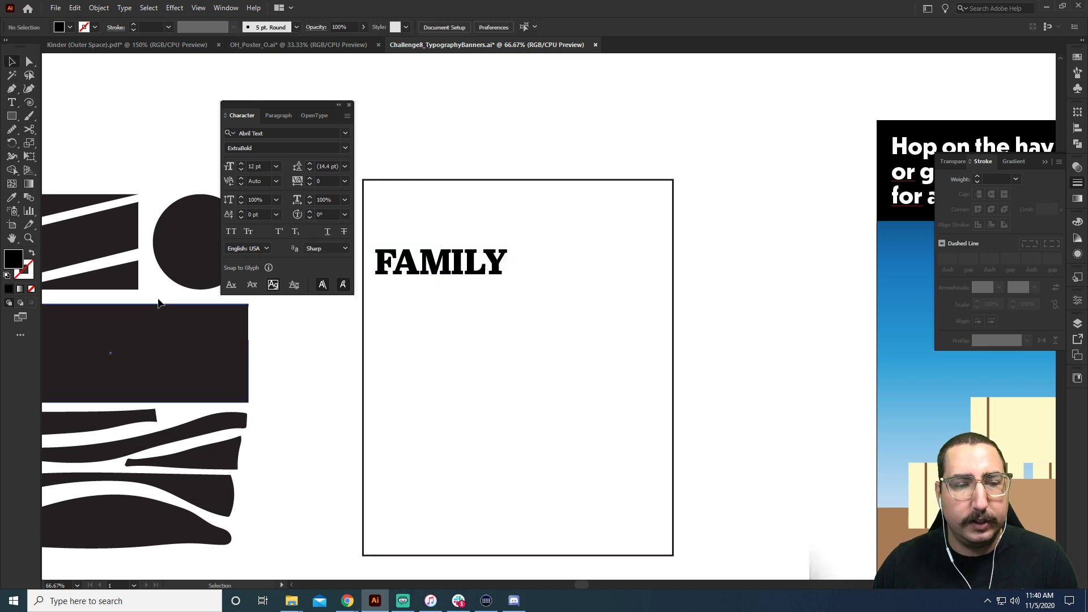
# Rotate the FAMILY text by 40°.
pyautogui.hscroll(-2, 96, 260)
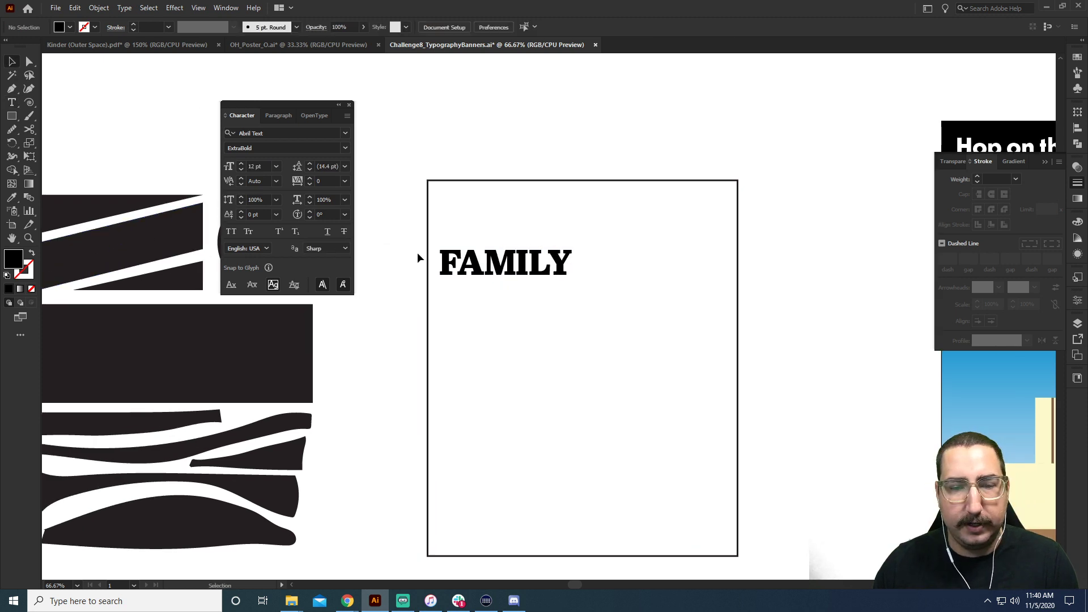
pyautogui.click(491, 267)
pyautogui.press('r')
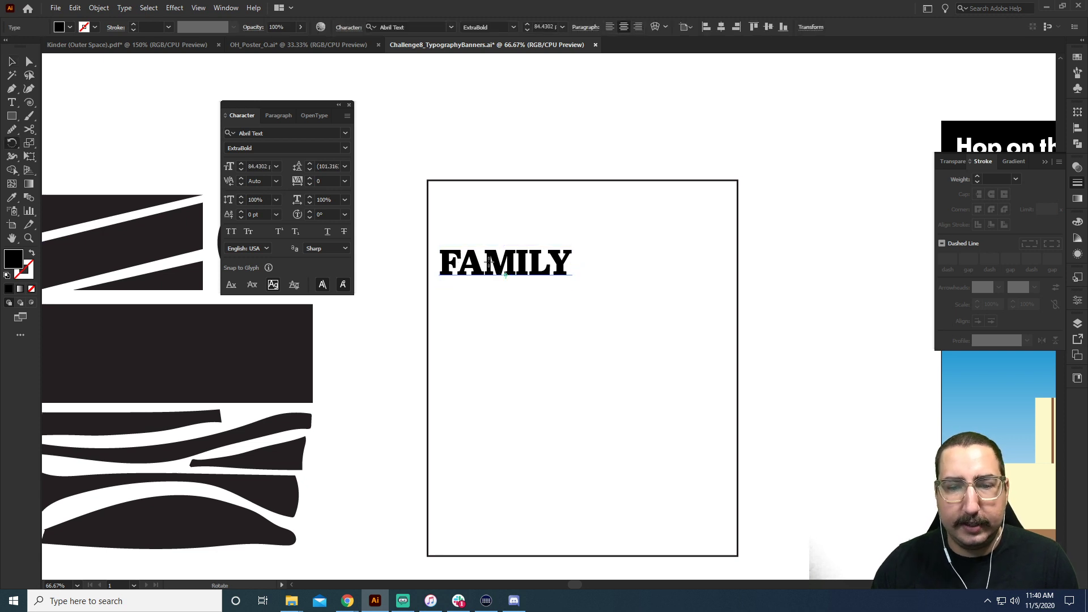
pyautogui.press('Return')
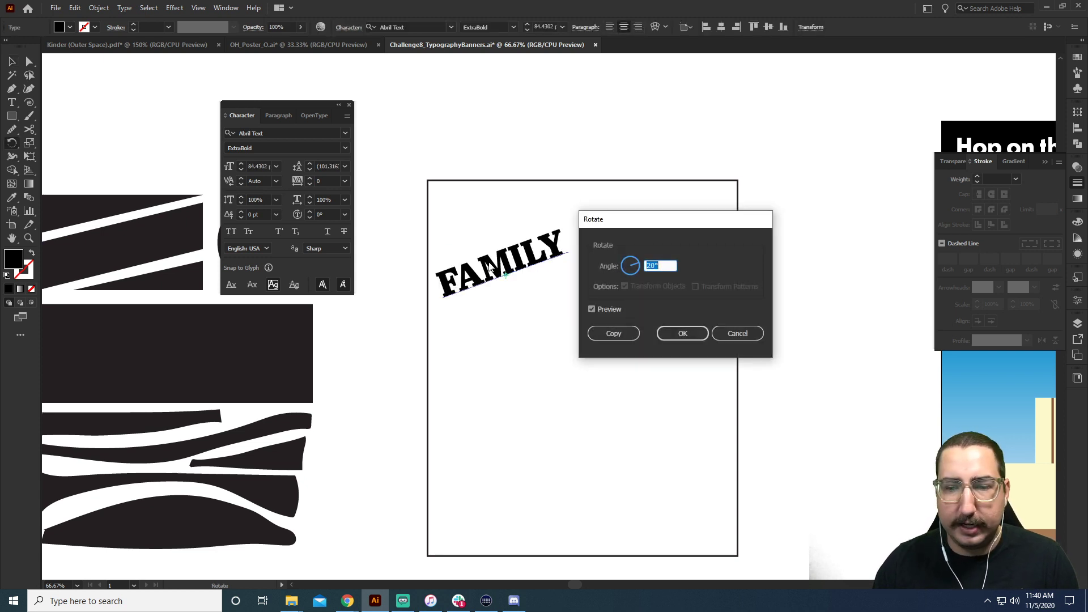
pyautogui.write('40')
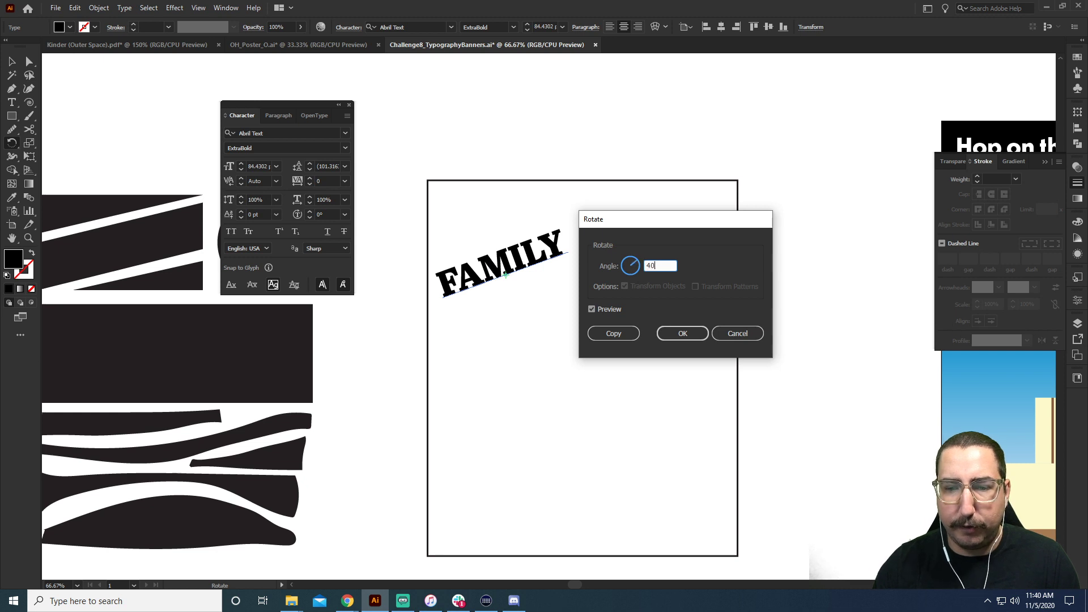
pyautogui.press('Tab')
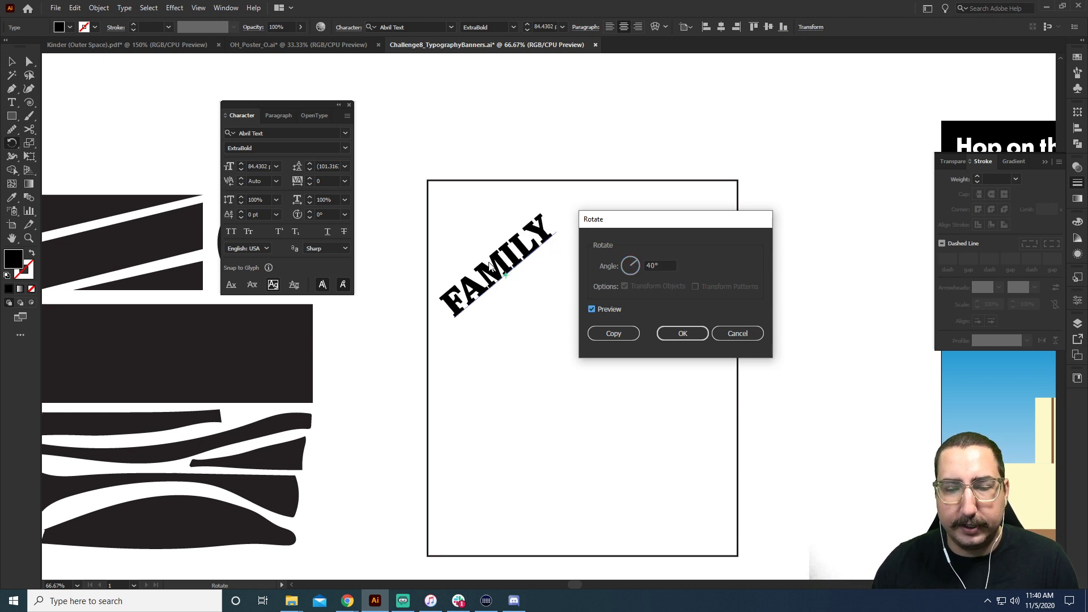
pyautogui.press('Return')
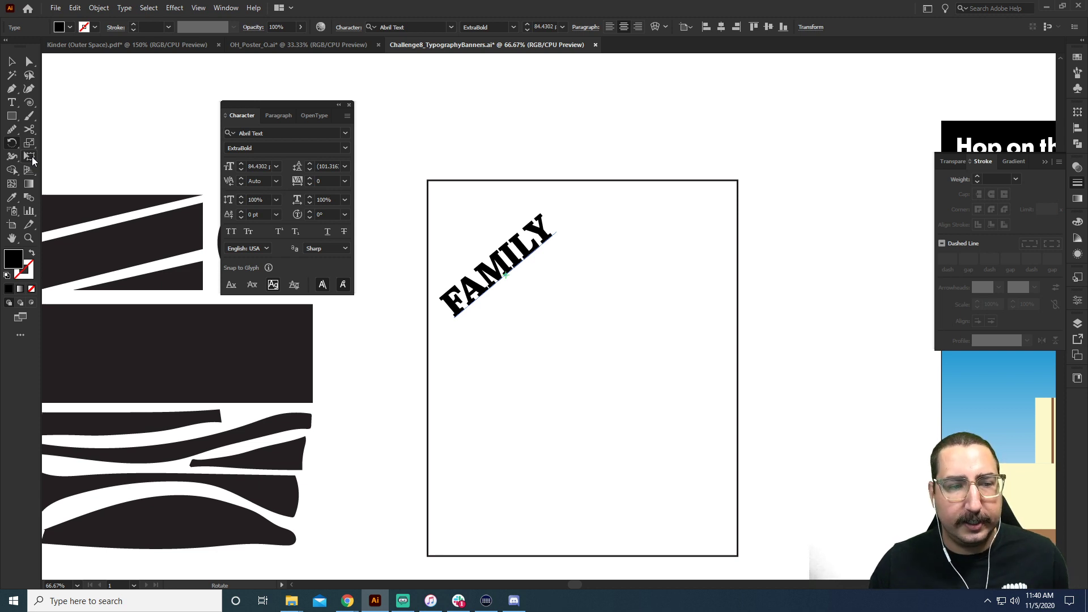
# Shear the FAMILY text by 40° along the horizontal axis.
pyautogui.click(32, 157)
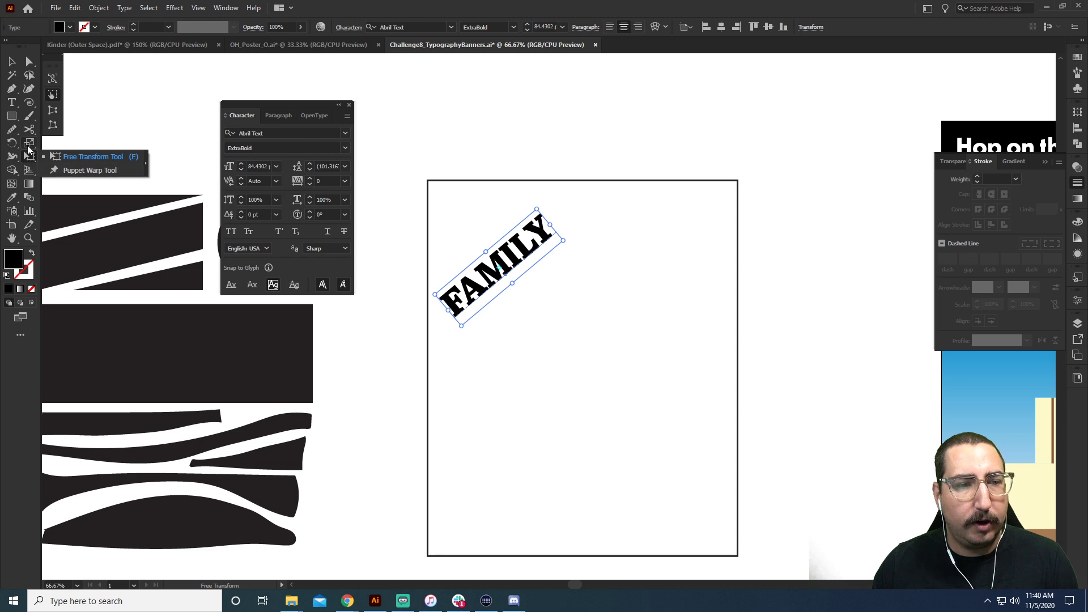
pyautogui.moveTo(28, 143); pyautogui.dragTo(63, 157)
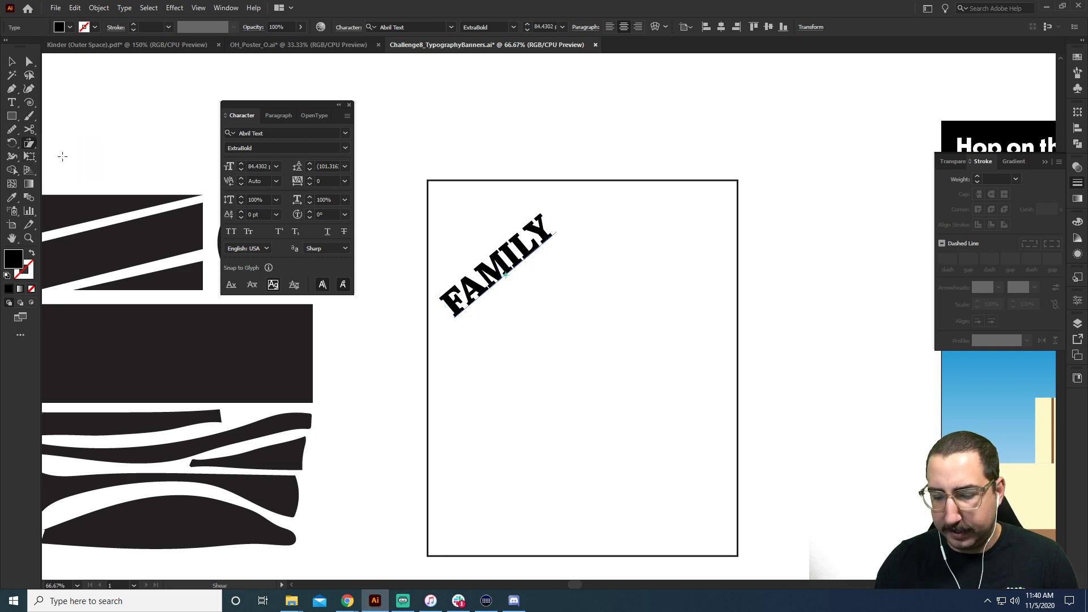
pyautogui.keyDown('alt'); pyautogui.click(62, 157); pyautogui.keyUp('alt')
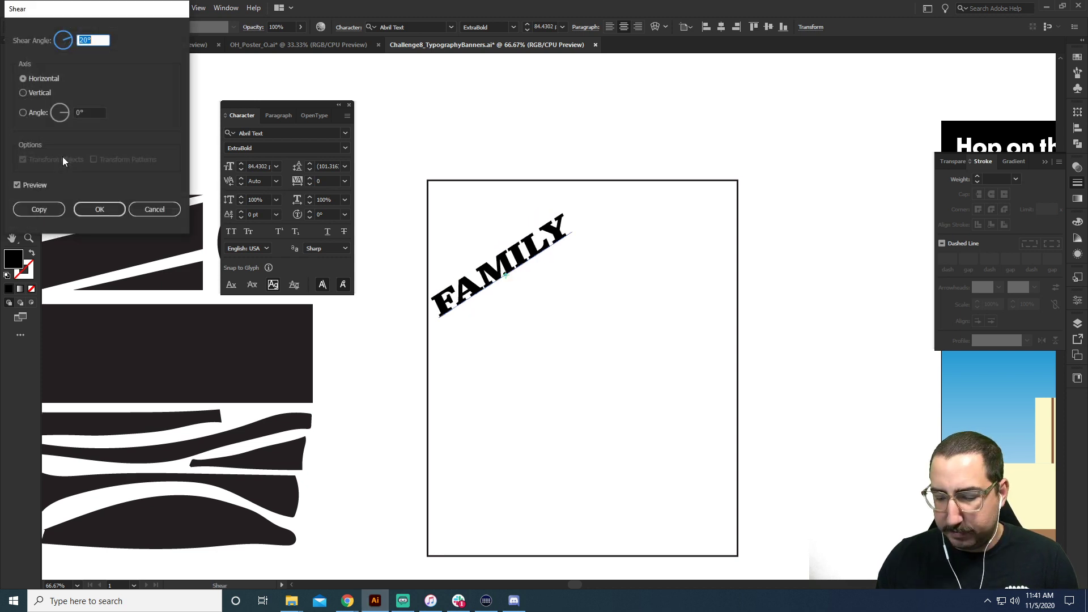
pyautogui.write('40')
pyautogui.press('Tab')
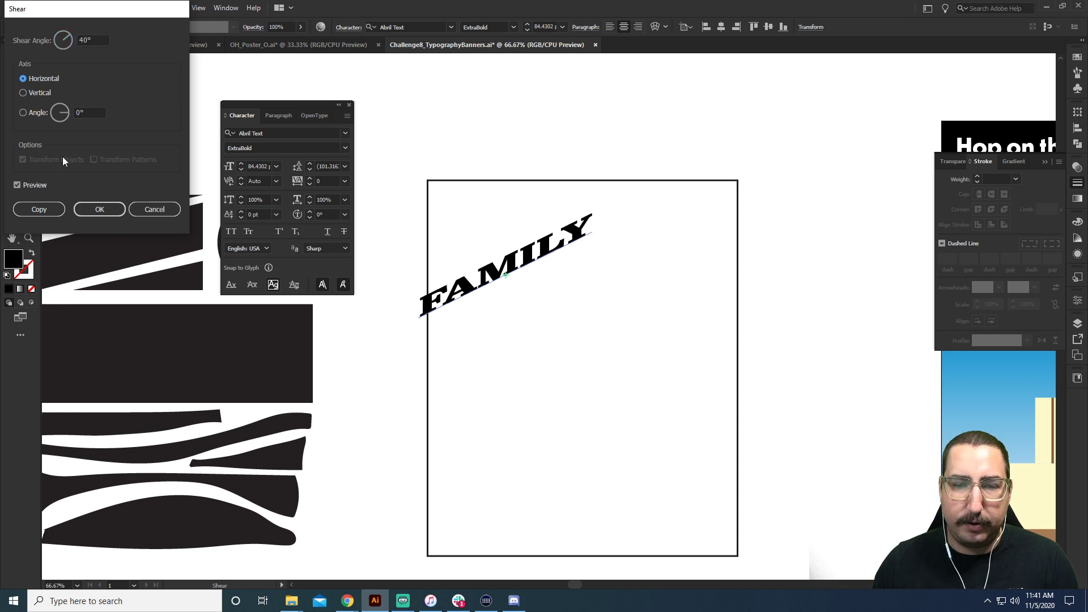
pyautogui.click(105, 208)
pyautogui.press('v')
pyautogui.click(546, 267)
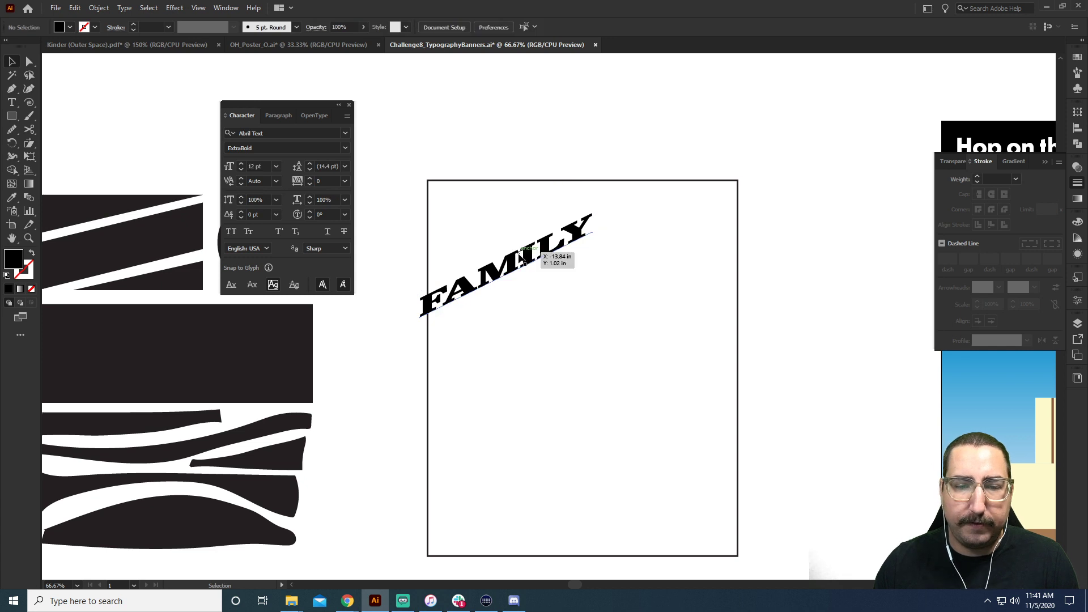
# Scale the FAMILY text down to about 49 pt near the frame's upper-left corner and select all its letters.
pyautogui.click(520, 256)
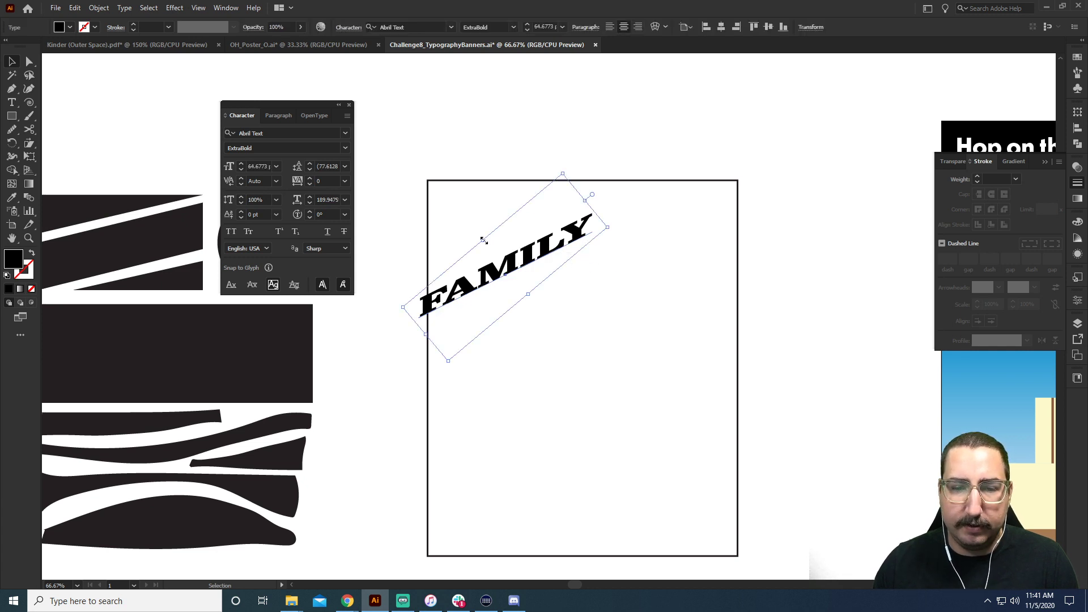
pyautogui.click(461, 220)
pyautogui.click(584, 227)
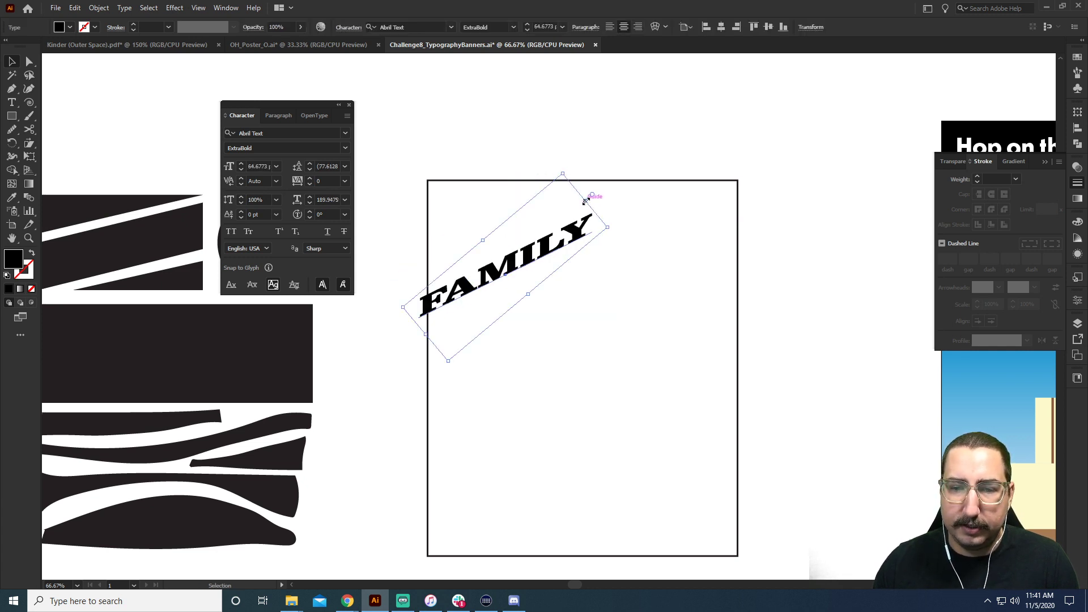
pyautogui.moveTo(607, 227); pyautogui.dragTo(534, 217)
pyautogui.doubleClick(485, 247)
pyautogui.doubleClick(485, 248)
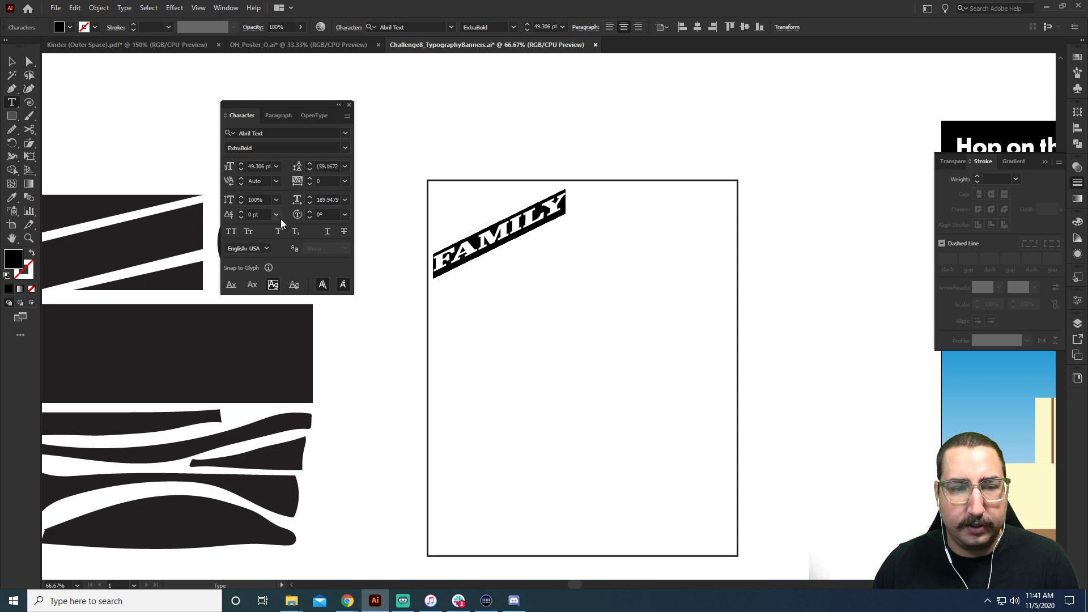
# Stretch the FAMILY text to a vertical scale of 200% and deselect it.
pyautogui.click(263, 201)
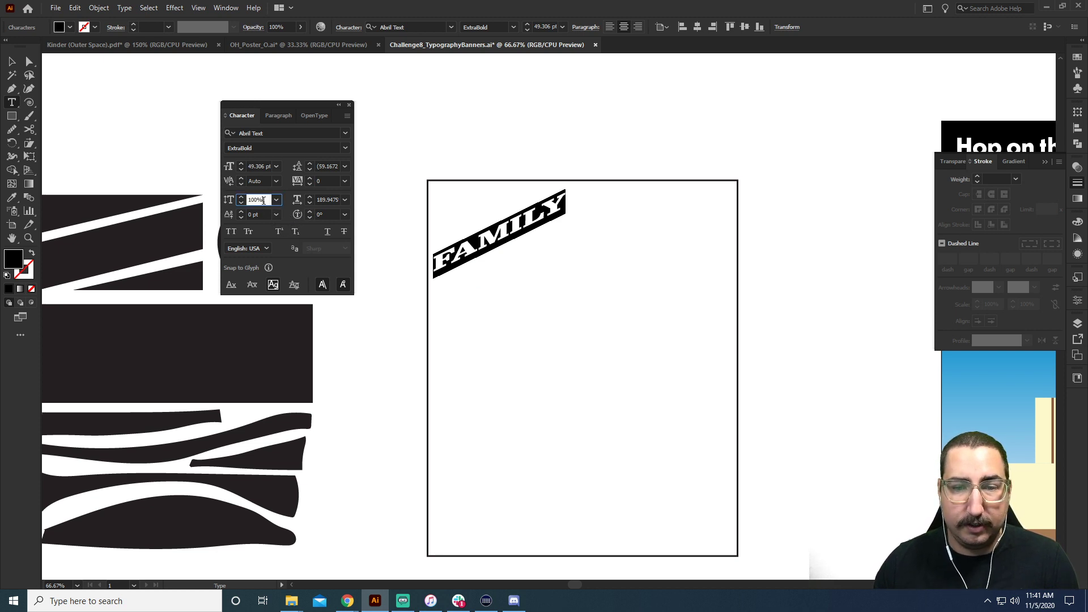
pyautogui.hotkey('shift', 'Up')
pyautogui.hotkey('shift', 'Up')
pyautogui.hotkey('shift', 'Up')
pyautogui.hotkey('shift', 'Up')
pyautogui.hotkey('shift', 'Up')
pyautogui.hotkey('shift', 'Up')
pyautogui.hotkey('shift', 'Up')
pyautogui.hotkey('shift', 'Up')
pyautogui.hotkey('shift', 'Up')
pyautogui.hotkey('shift', 'Up')
pyautogui.hotkey('shift', 'Up')
pyautogui.hotkey('shift', 'Up')
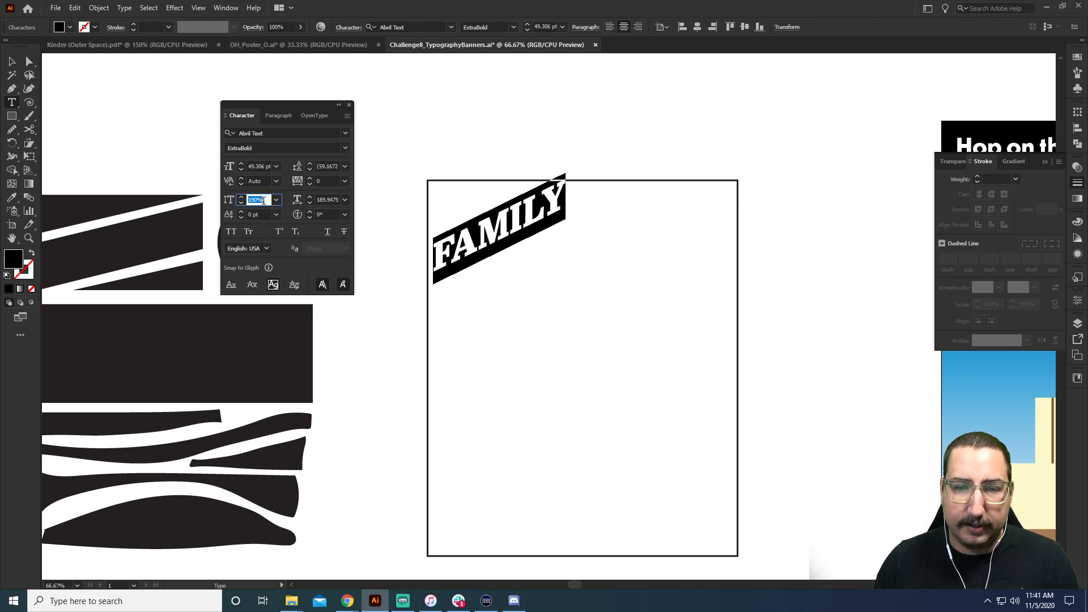
pyautogui.hotkey('shift', 'Down')
pyautogui.hotkey('shift', 'Down')
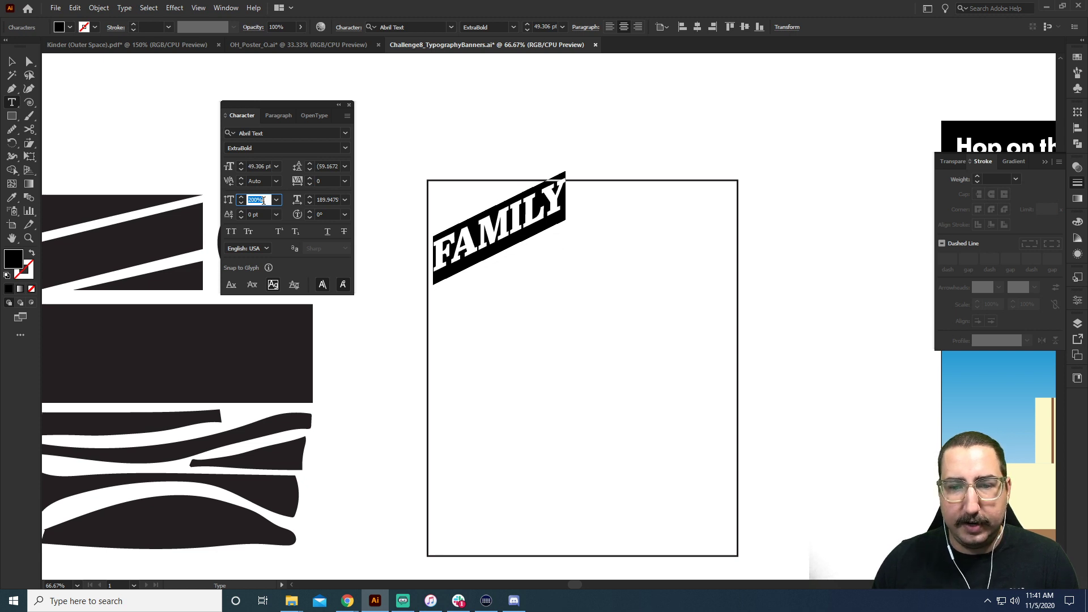
pyautogui.click(11, 61)
pyautogui.click(488, 104)
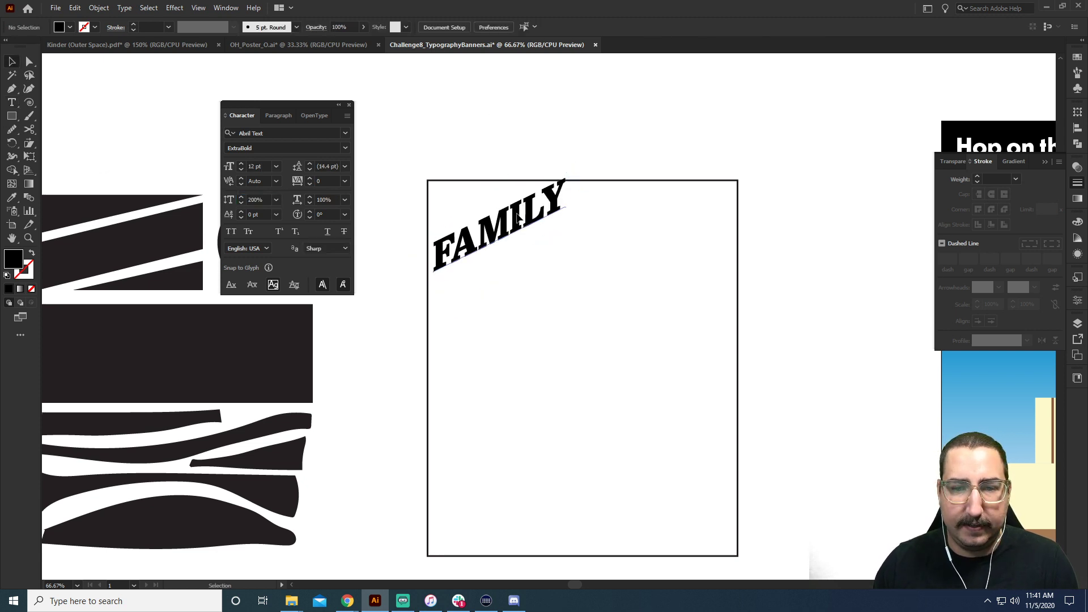
# Scale the FAMILY text down to about 46 pt and position it just inside the frame's upper-left corner.
pyautogui.moveTo(518, 215); pyautogui.dragTo(525, 227)
pyautogui.click(650, 142)
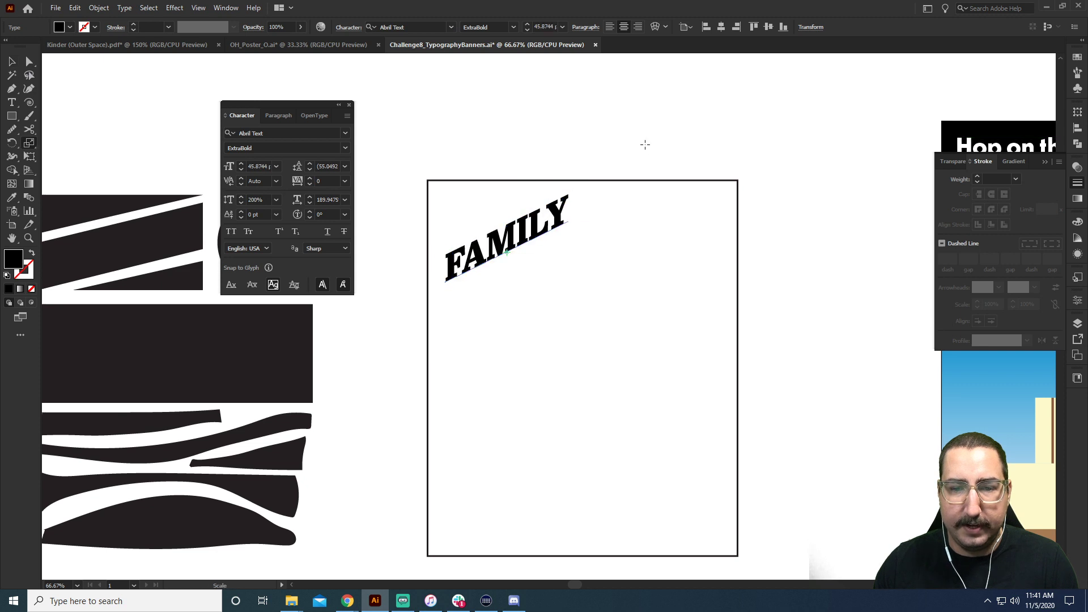
pyautogui.scroll(-1, 558, 215)
pyautogui.click(495, 211)
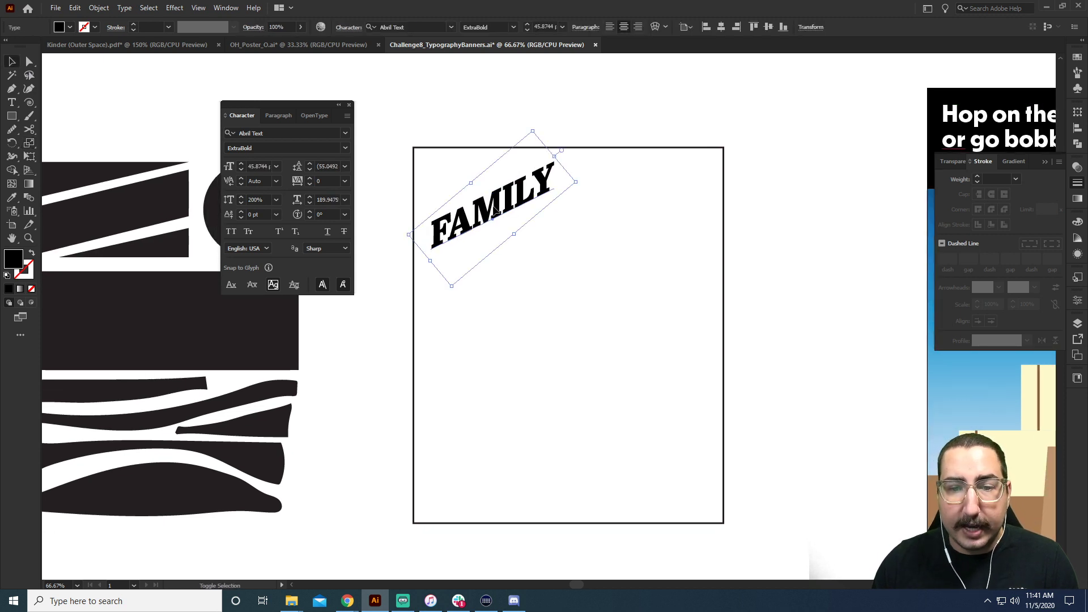
pyautogui.click(529, 260)
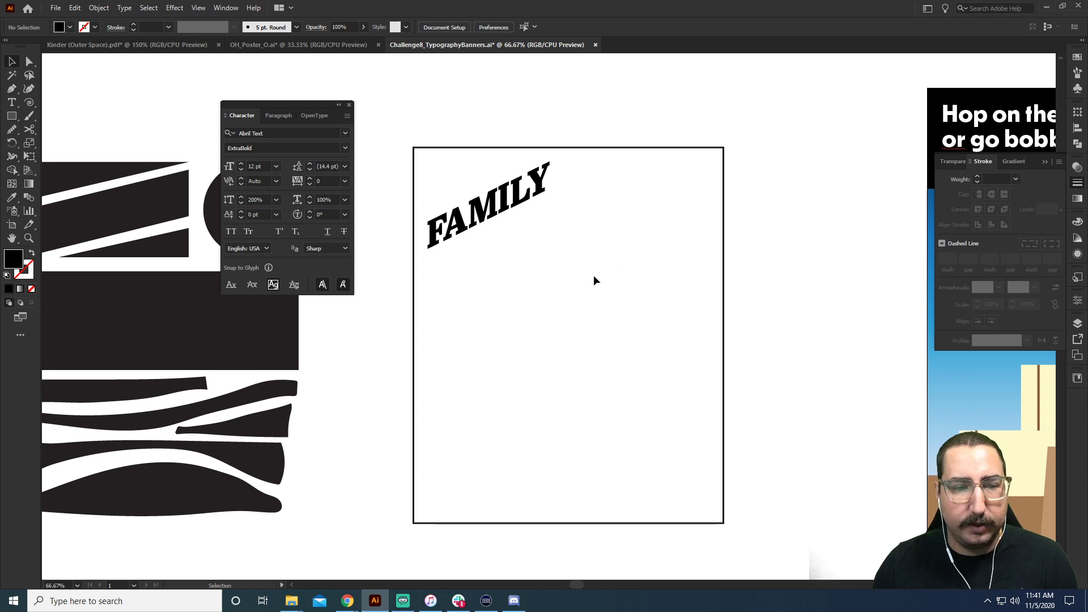
pyautogui.moveTo(595, 277); pyautogui.dragTo(544, 266)
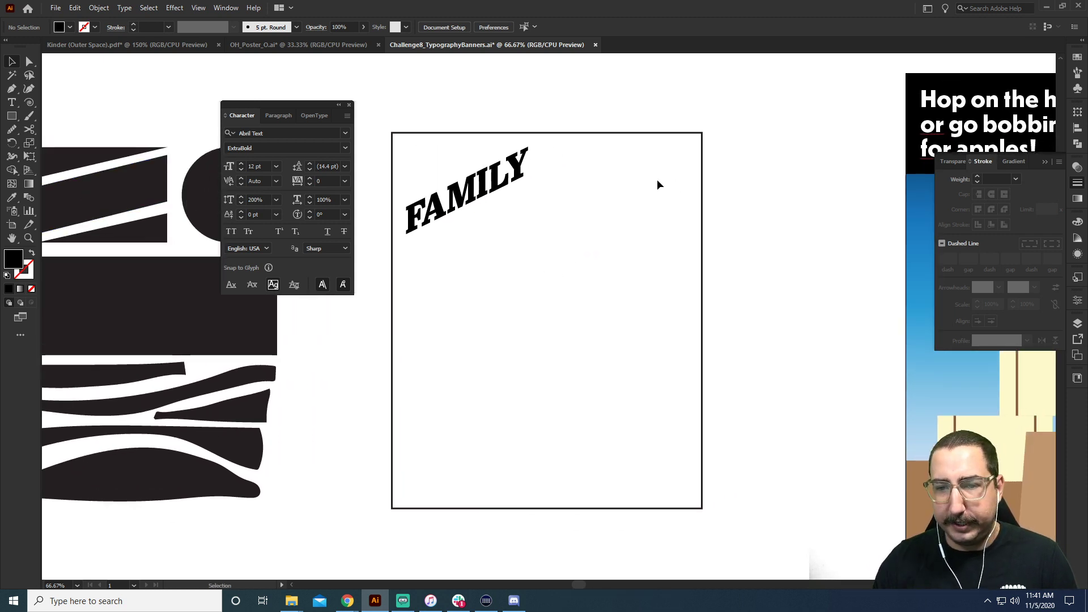
# Draw a black circle about 3.03 in wide in the frame's upper-right corner and nudge it slightly down.
pyautogui.press('l')
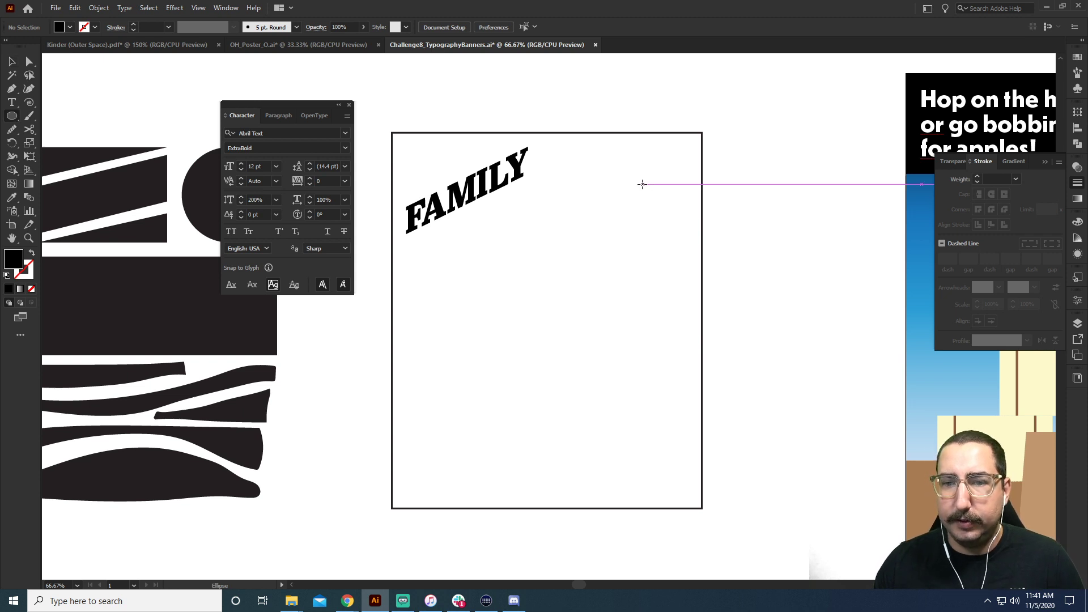
pyautogui.moveTo(639, 186); pyautogui.dragTo(598, 139)
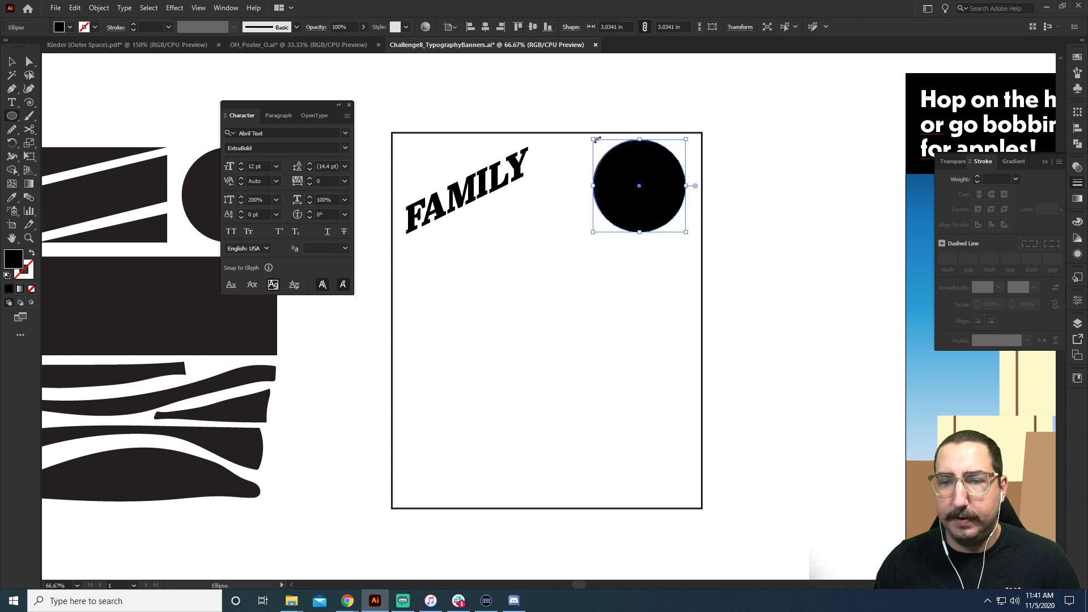
pyautogui.press('v')
pyautogui.hotkey('shift', 'Down')
pyautogui.hotkey('shift', 'Down')
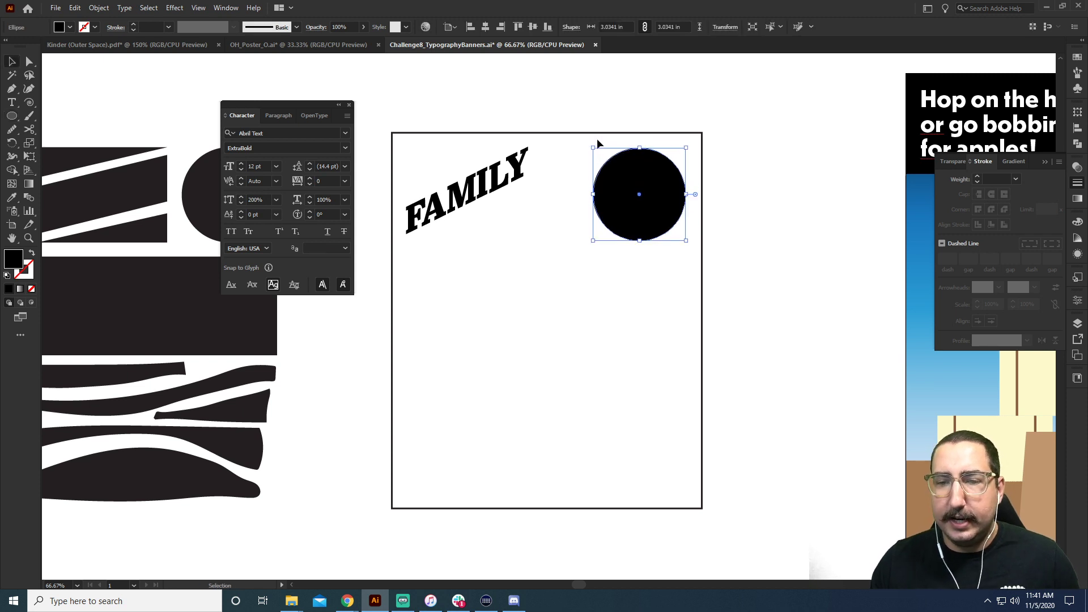
pyautogui.click(749, 120)
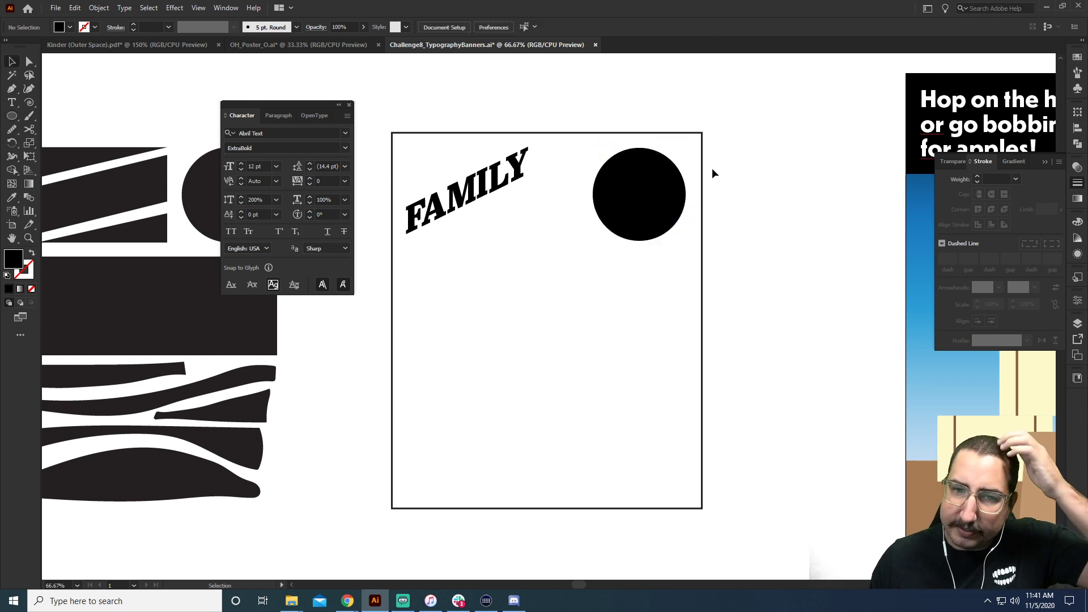
# Start a Roughen effect on the circle with smooth points and a detail of 5 per inch.
pyautogui.click(634, 188)
pyautogui.click(174, 8)
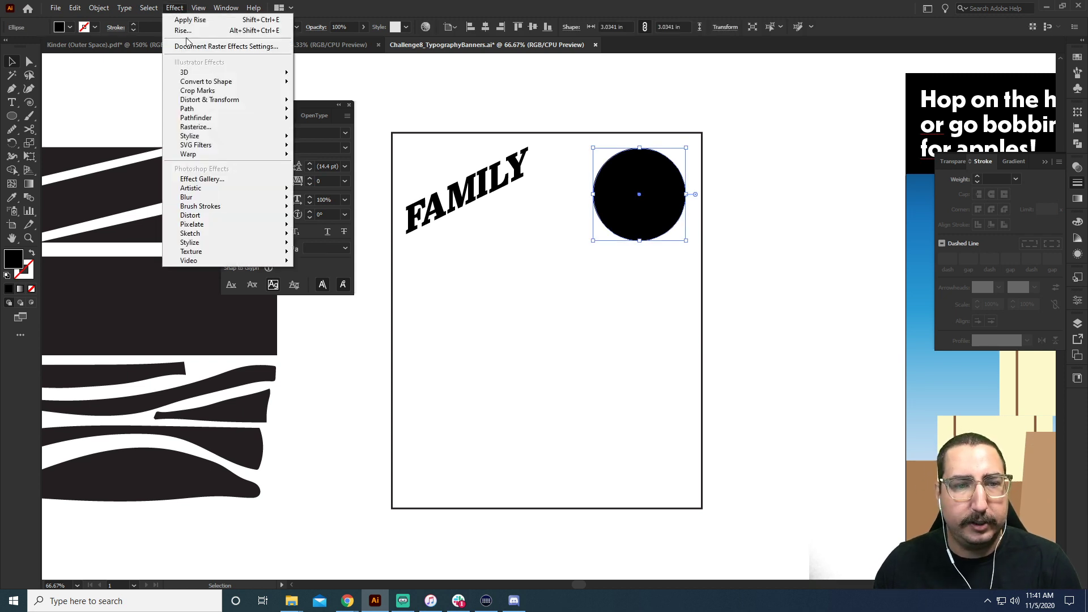
pyautogui.moveTo(218, 100)
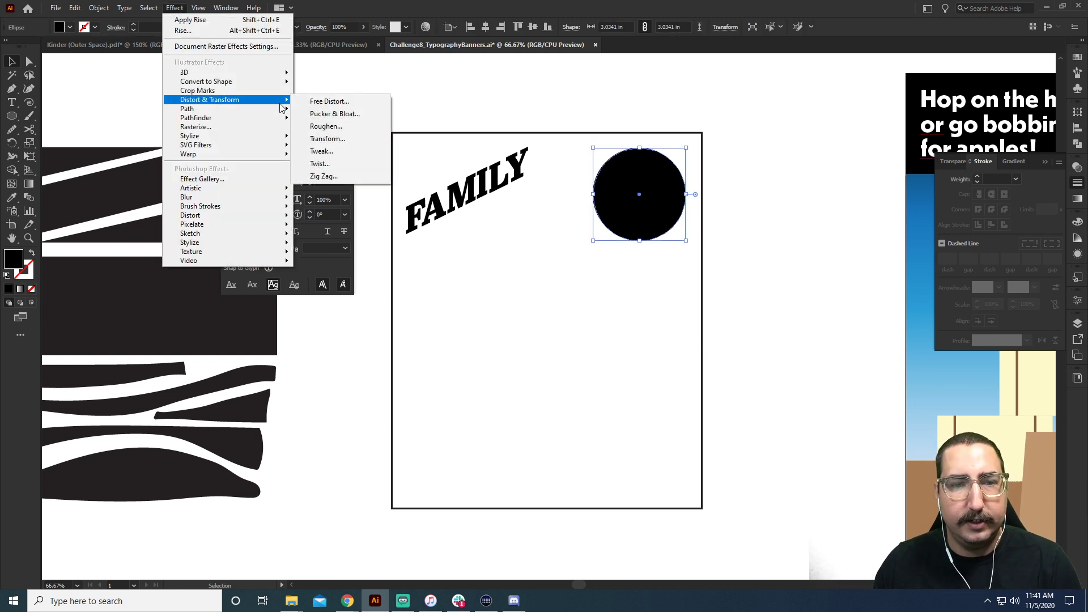
pyautogui.click(352, 125)
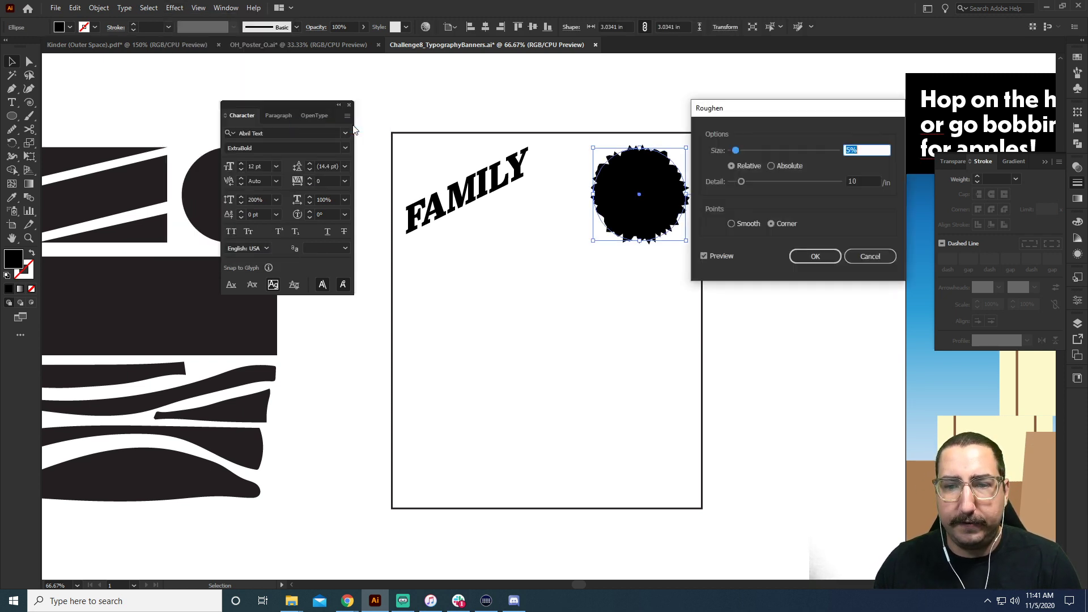
pyautogui.doubleClick(851, 181)
pyautogui.write('6')
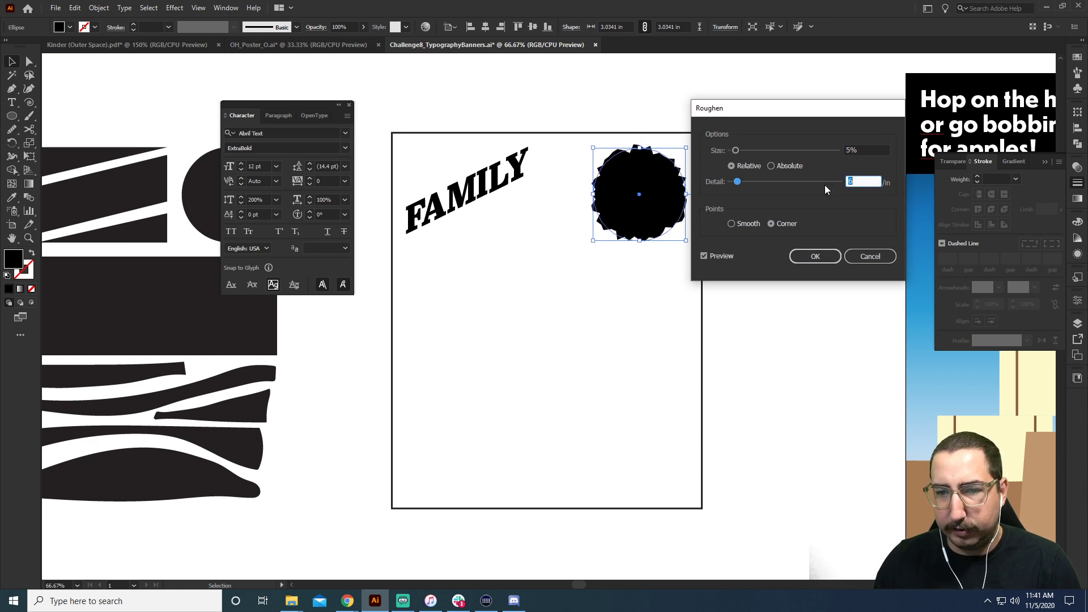
pyautogui.press('Down')
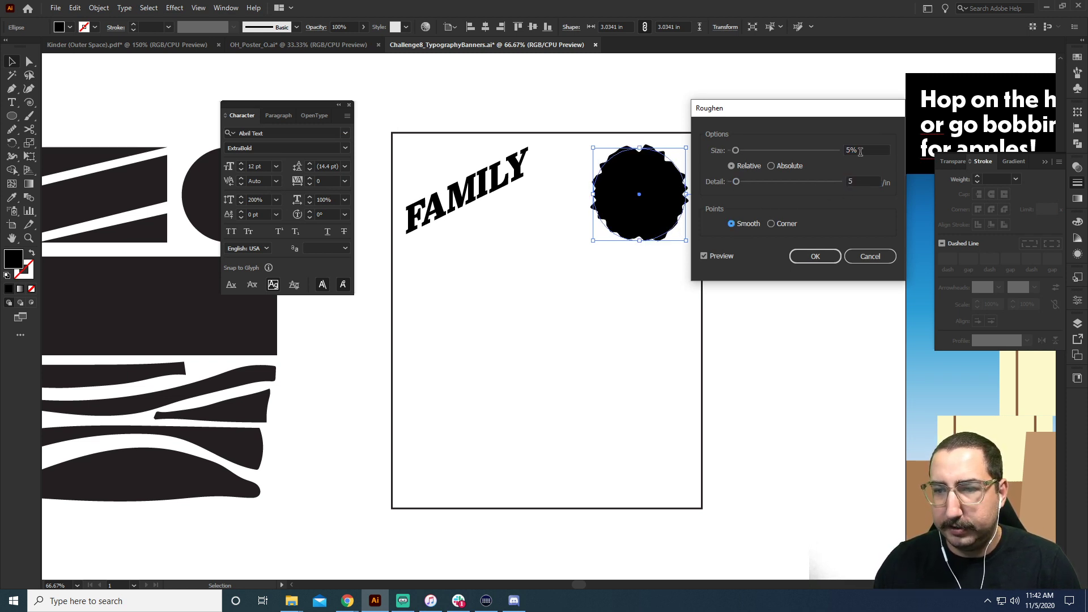
# Try the Roughen effect with a size of 1% and then 3%, and a detail of 3 per inch.
pyautogui.click(860, 152)
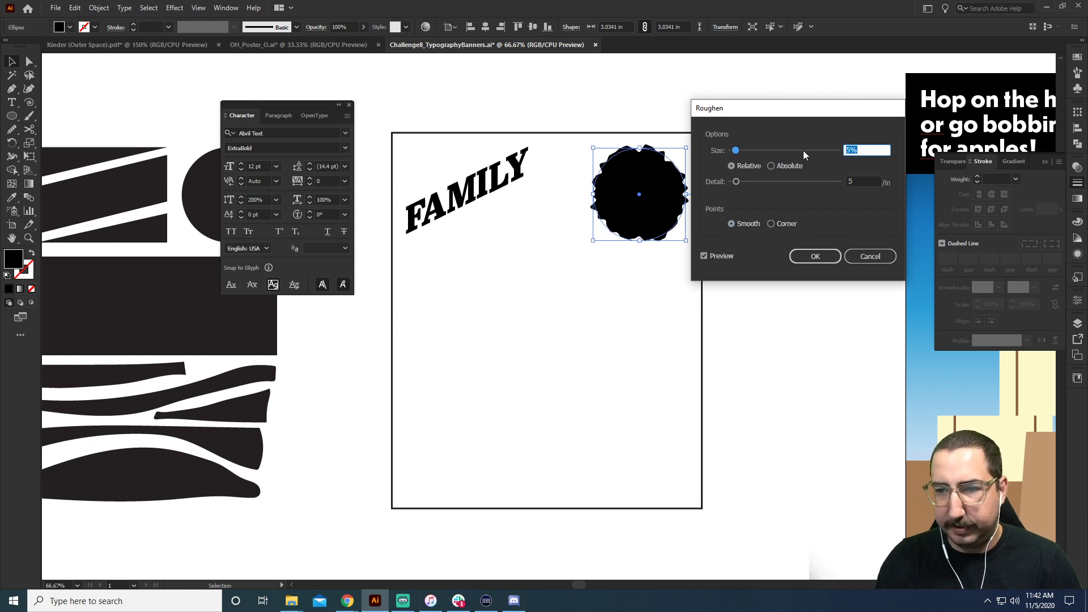
pyautogui.write('.')
pyautogui.write('1')
pyautogui.press('Tab')
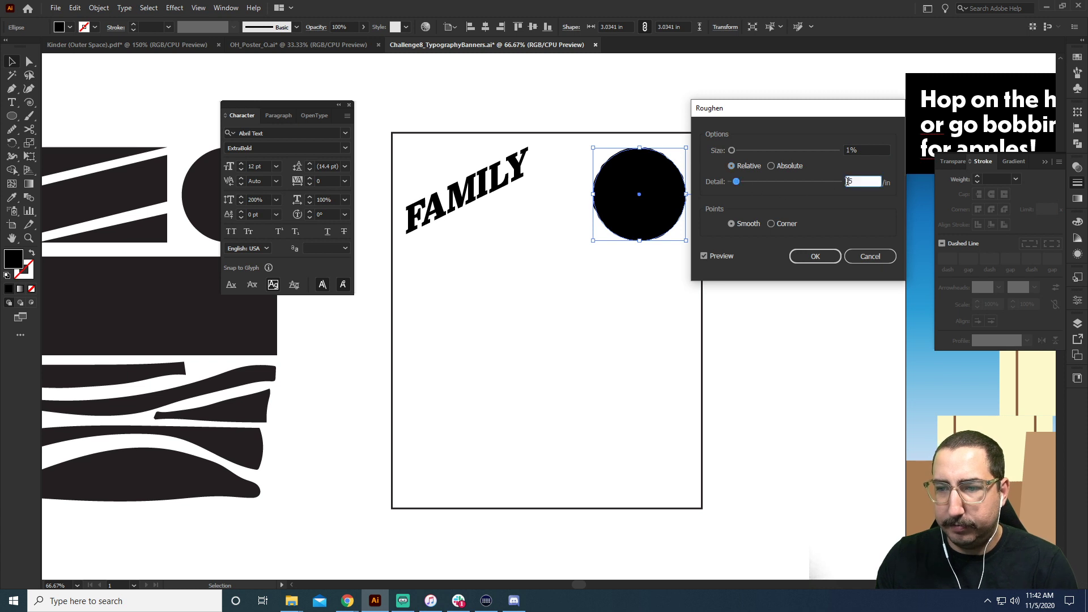
pyautogui.write('3')
pyautogui.click(858, 149)
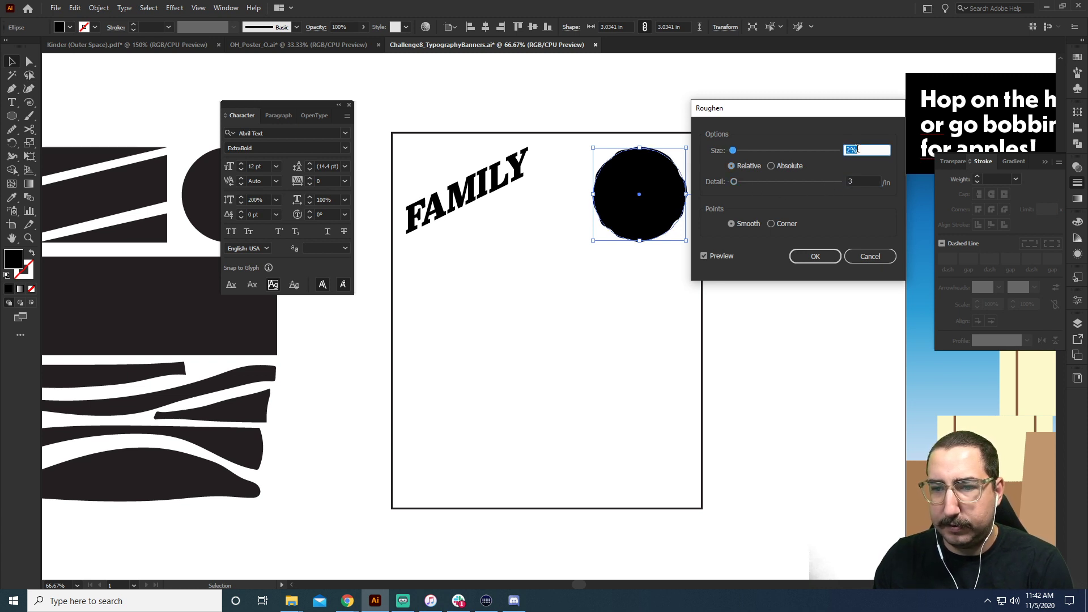
pyautogui.press('Up')
# Set the Roughen detail to 2 per inch and the size to 6%, and apply the effect.
pyautogui.click(855, 182)
pyautogui.press('Down')
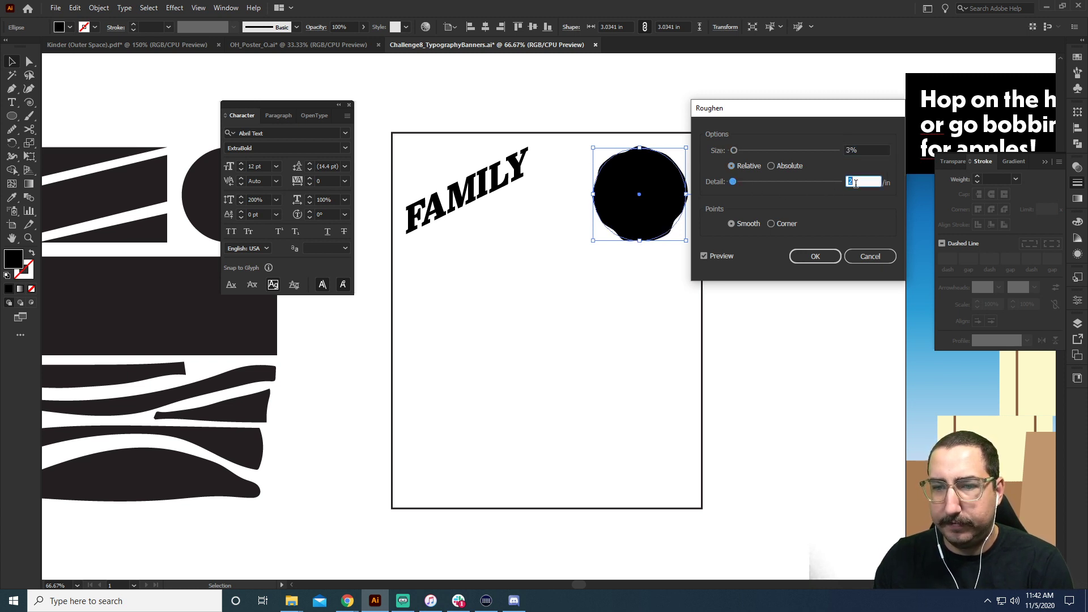
pyautogui.hotkey('shift', 'Tab')
pyautogui.press('Up')
pyautogui.press('Up')
pyautogui.press('Up')
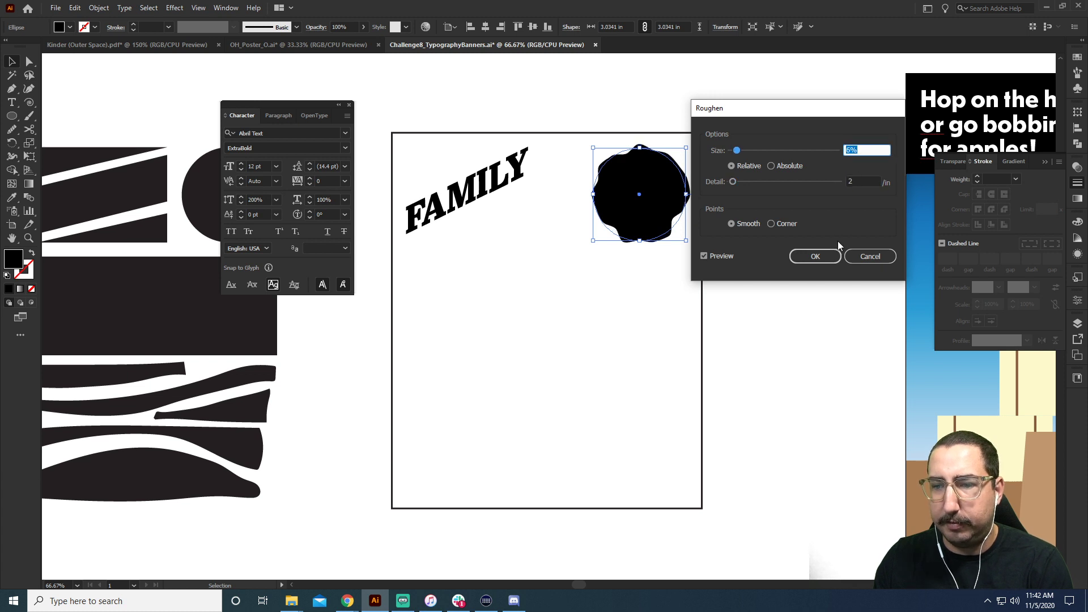
pyautogui.click(828, 256)
# Expand the appearance of the roughened circle into an editable path and deselect it.
pyautogui.click(99, 8)
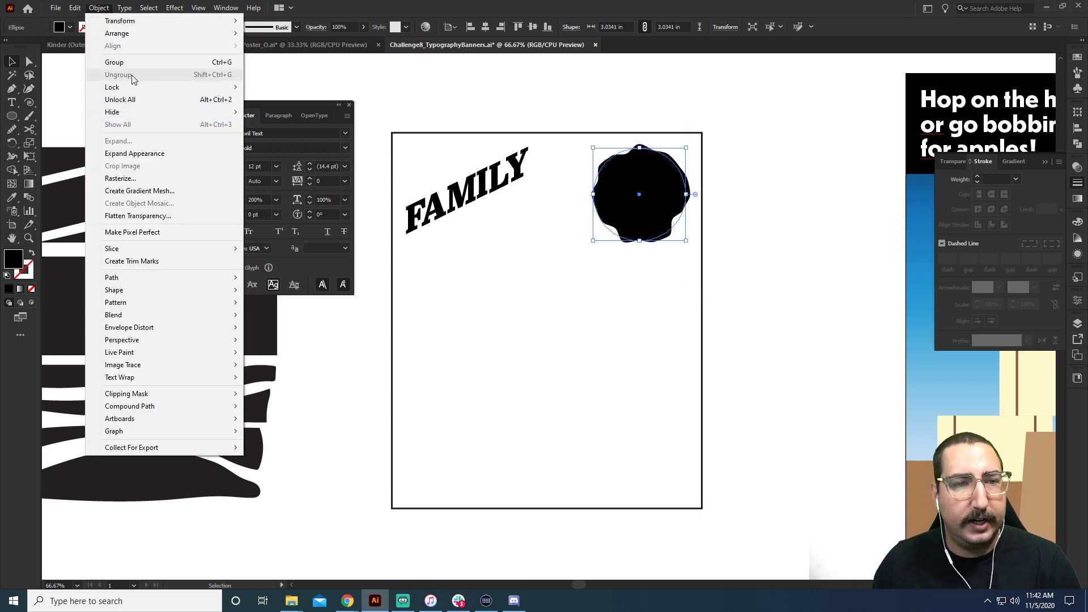
pyautogui.click(134, 153)
pyautogui.click(732, 209)
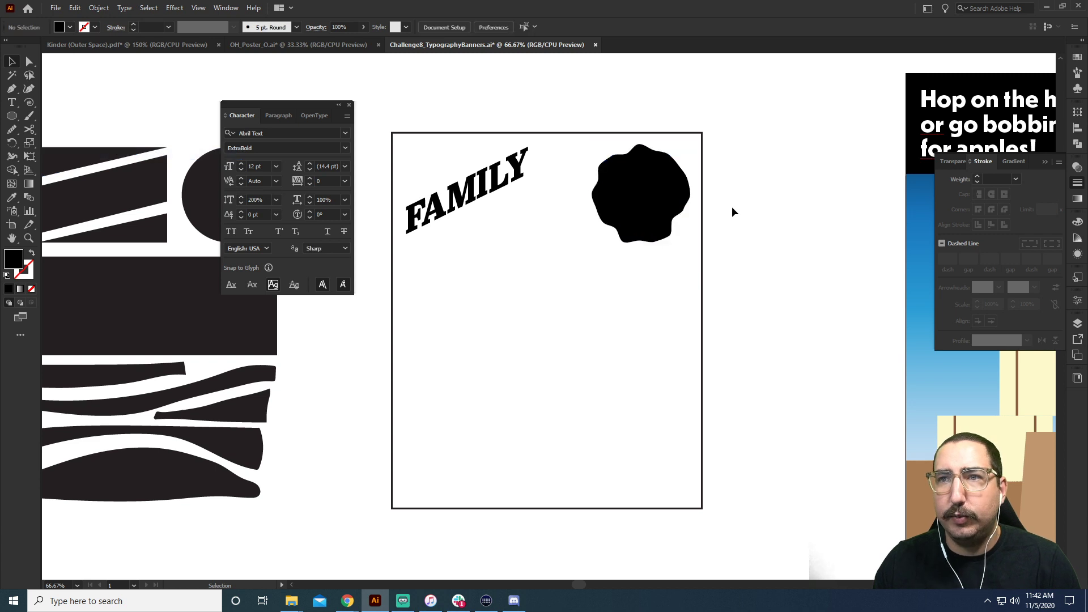
# Fill the black wavy blob with the magenta swatch.
pyautogui.press('z')
pyautogui.click(629, 245)
pyautogui.click(550, 291)
pyautogui.moveTo(617, 283); pyautogui.dragTo(594, 297)
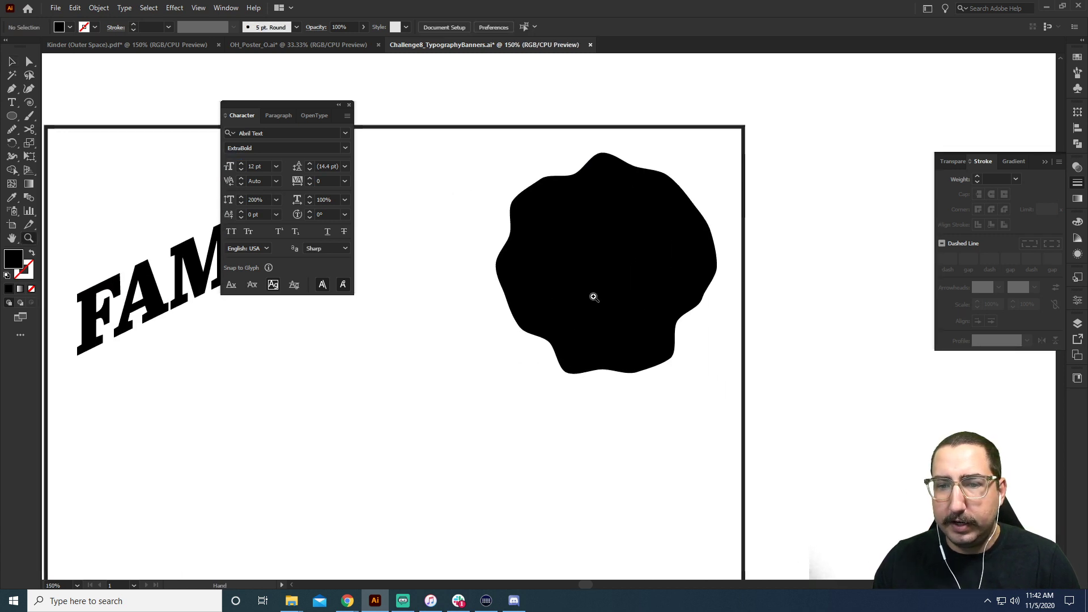
pyautogui.press('v')
pyautogui.click(593, 297)
pyautogui.click(1077, 57)
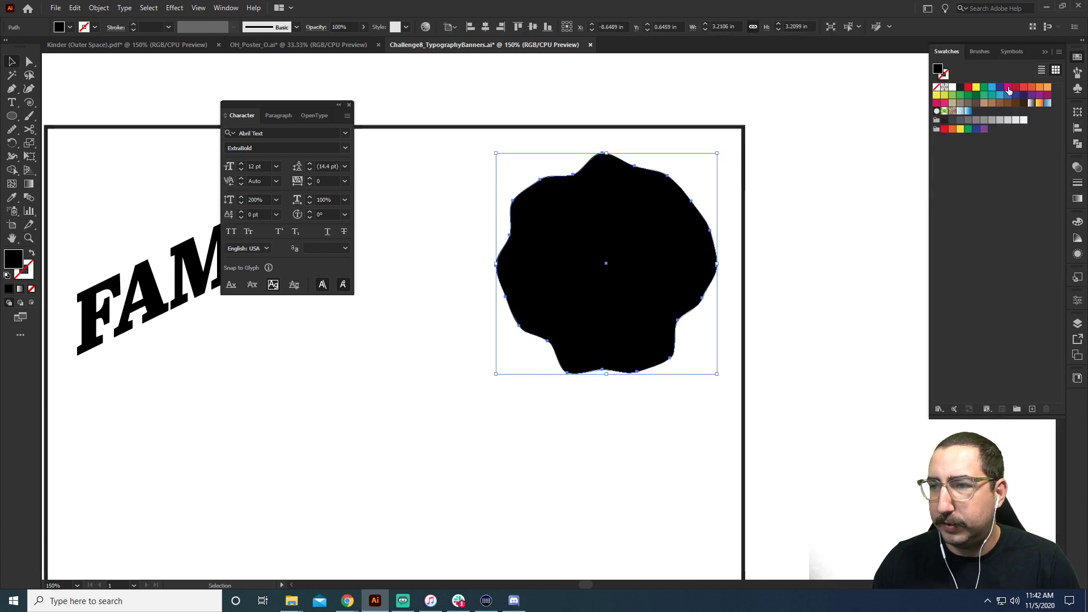
pyautogui.click(1009, 89)
pyautogui.click(798, 146)
# Make a smaller copy of the magenta blob about 2.43 in wide, scaled proportionally around the same centre.
pyautogui.click(643, 233)
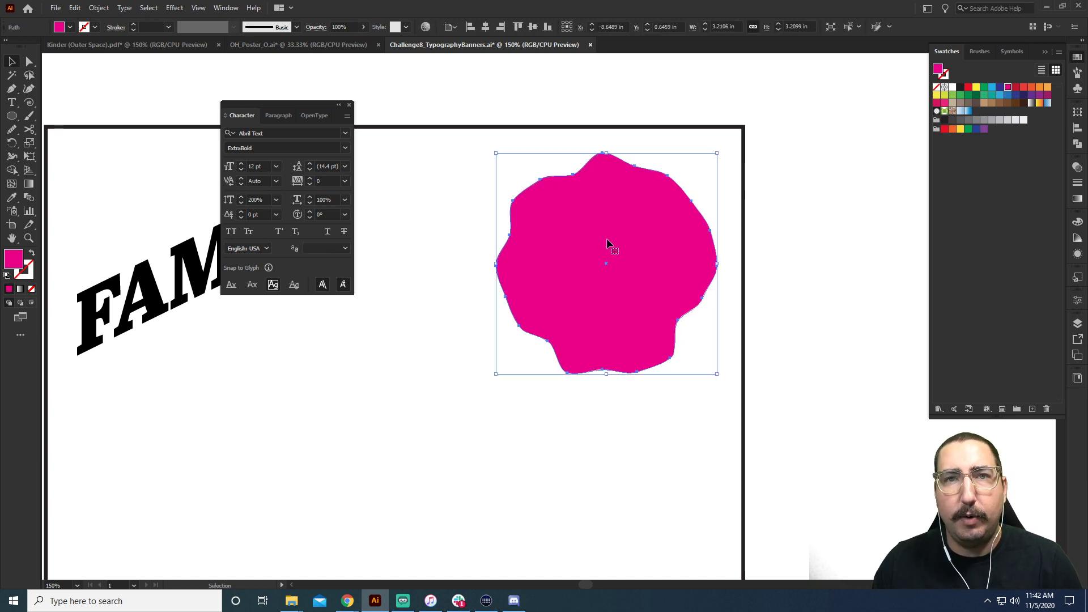
pyautogui.press('s')
pyautogui.moveTo(864, 124); pyautogui.dragTo(821, 167)
pyautogui.press('z')
pyautogui.keyDown('alt'); pyautogui.click(555, 270); pyautogui.keyUp('alt')
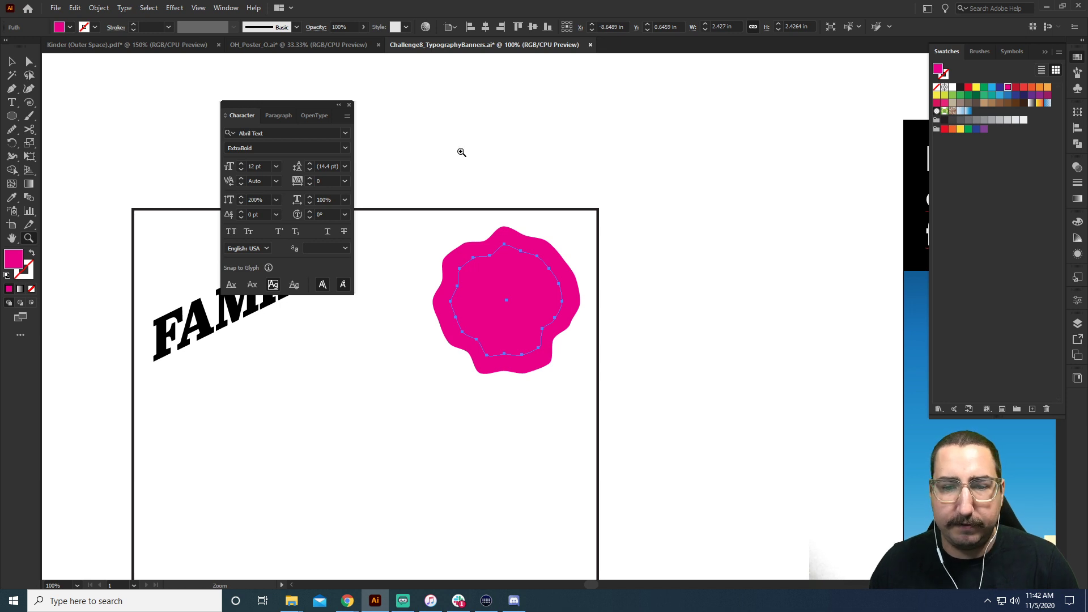
# Add the text FREE above the frame and set its font to Bitter Bold.
pyautogui.press('t')
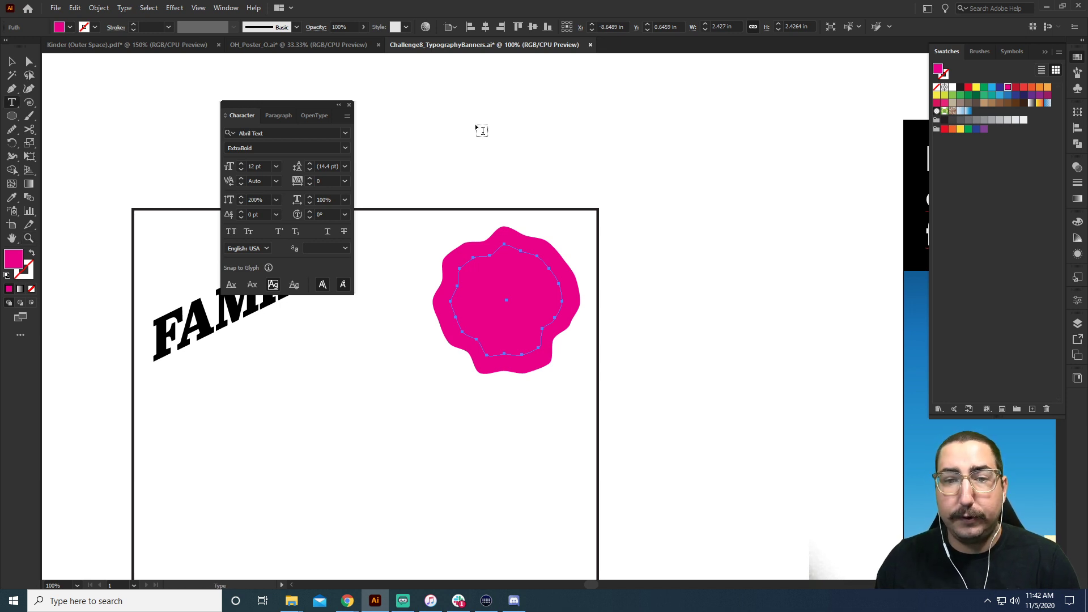
pyautogui.click(475, 123)
pyautogui.write('FREE')
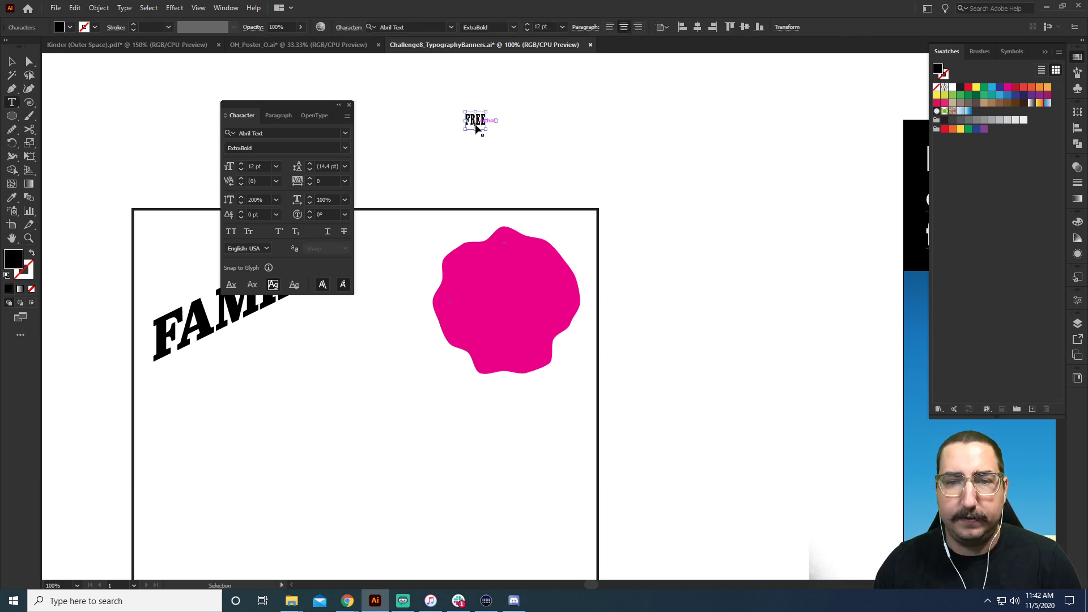
pyautogui.hotkey('ctrl', 'a')
pyautogui.click(345, 133)
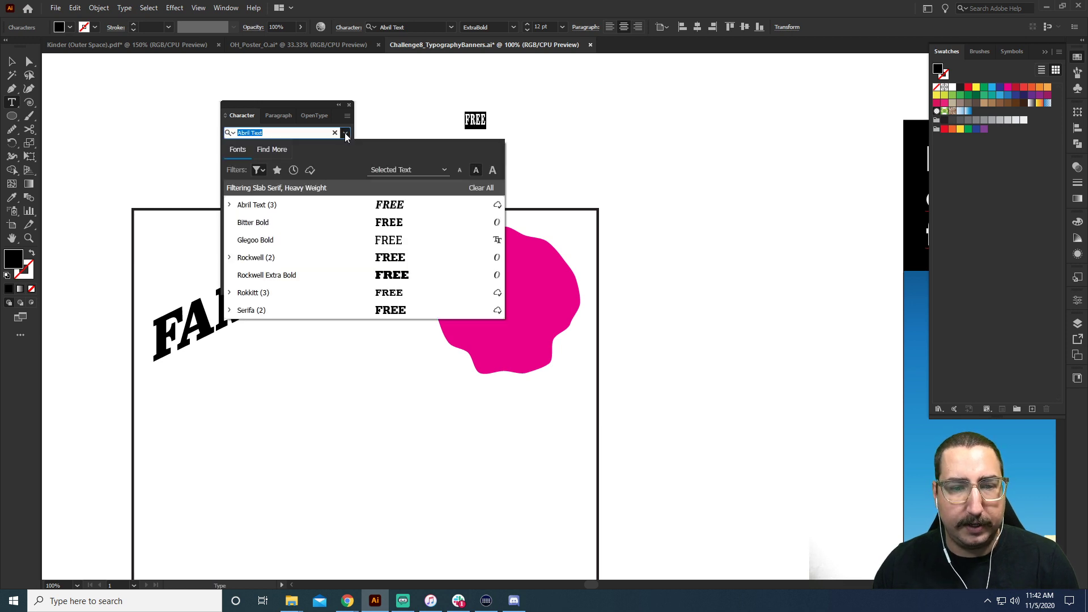
pyautogui.click(295, 222)
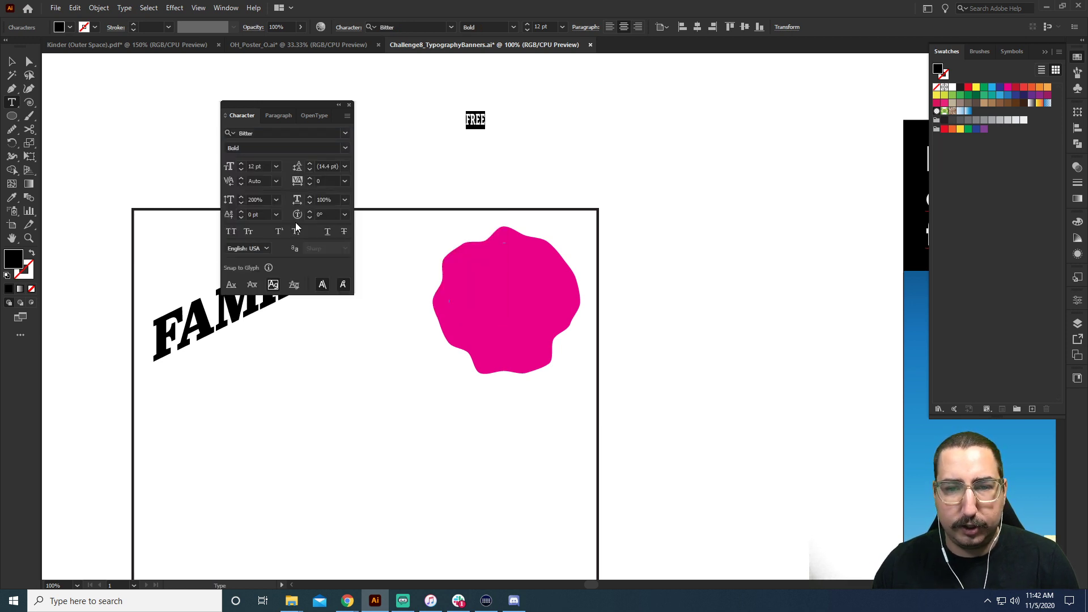
# Reset the vertical scale of the FREE text to 100%.
pyautogui.click(267, 200)
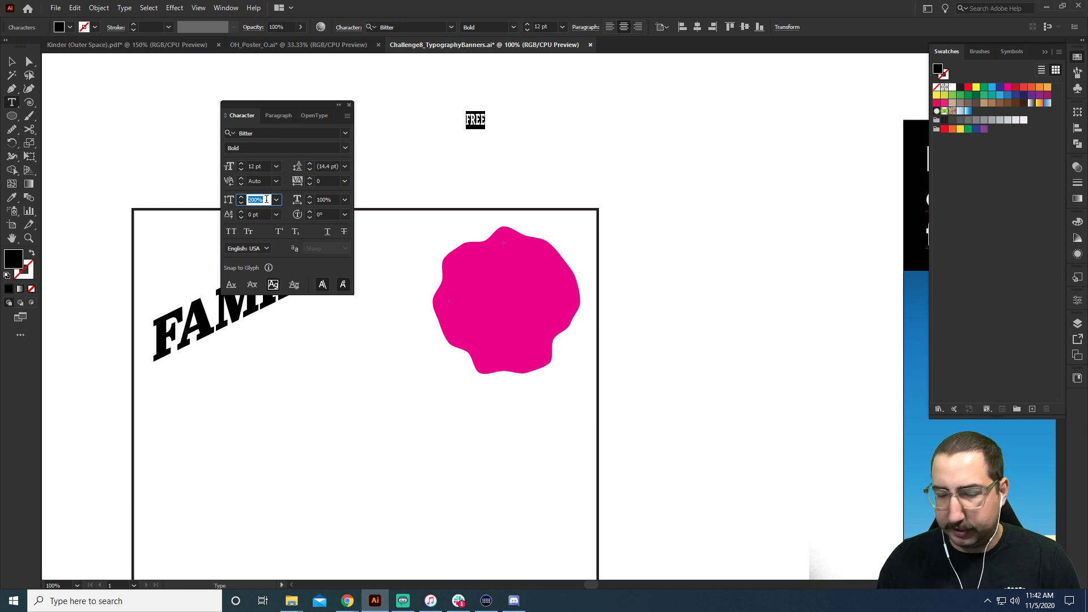
pyautogui.write('100')
pyautogui.press('Return')
pyautogui.click(11, 61)
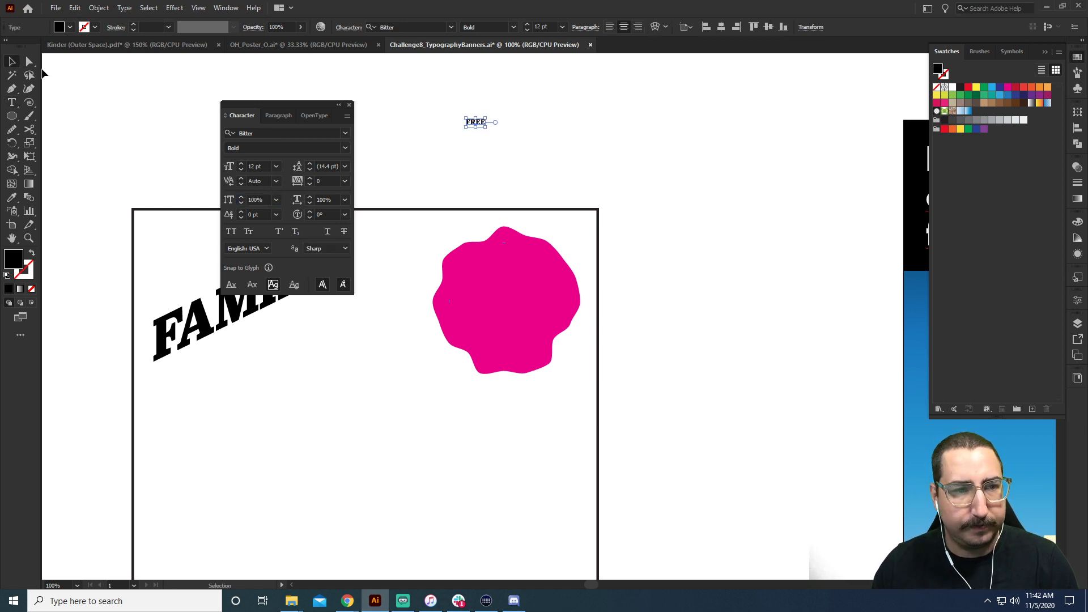
# Enlarge the FREE text above the frame to slightly wider than the magenta blob, and select the smaller inner blob.
pyautogui.moveTo(485, 127); pyautogui.dragTo(623, 116)
pyautogui.hotkey('ctrl', 'space')
pyautogui.click(527, 312)
pyautogui.click(550, 282)
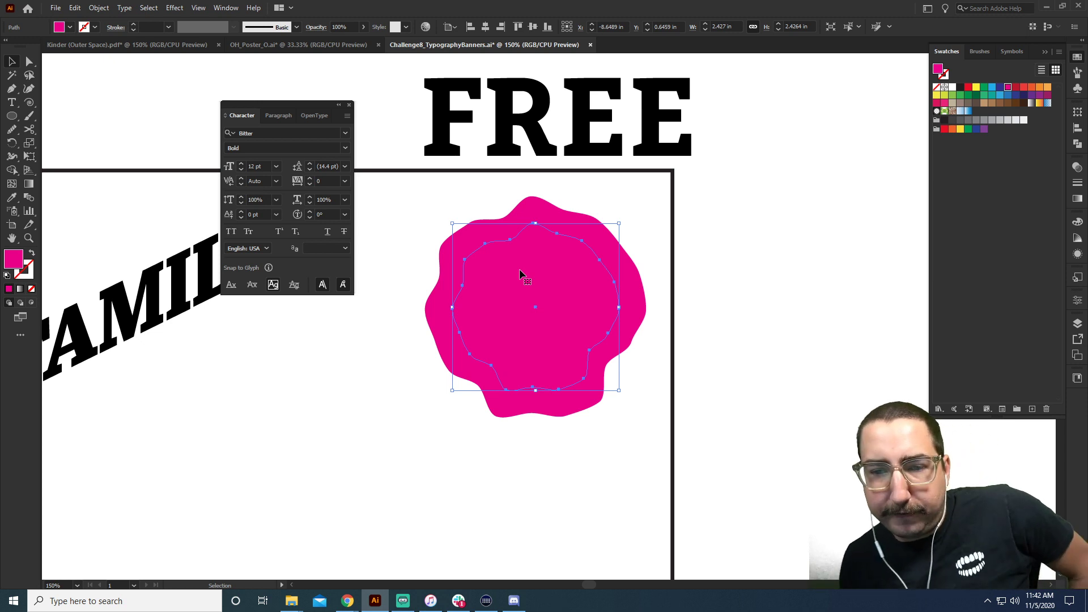
# Bring the smaller inner blob to the front of the stacking order.
pyautogui.keyDown('shift'); pyautogui.click(476, 154); pyautogui.keyUp('shift')
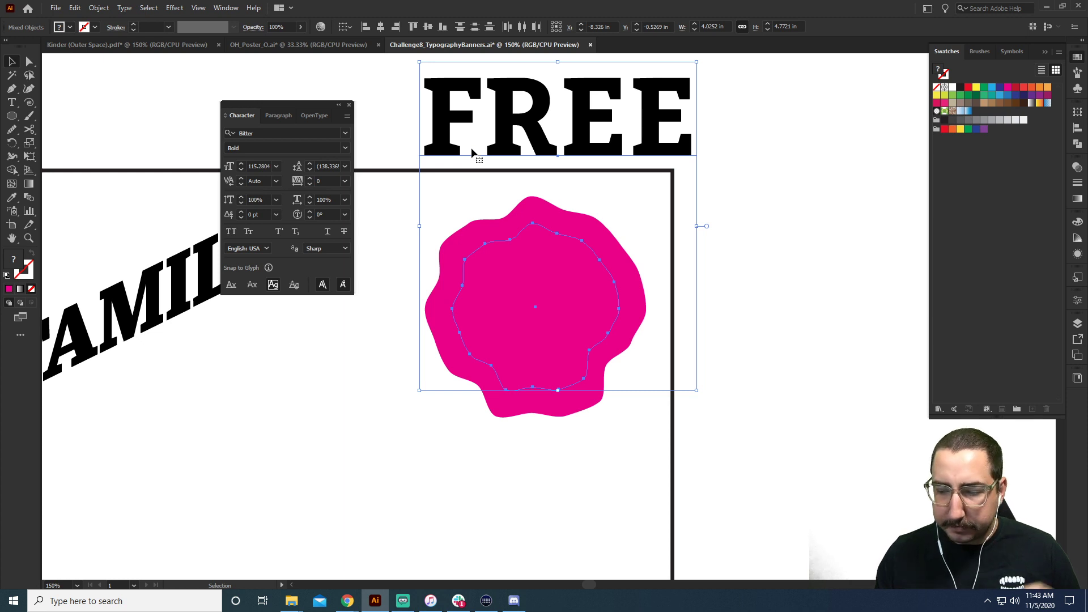
pyautogui.click(753, 199)
pyautogui.rightClick(534, 289)
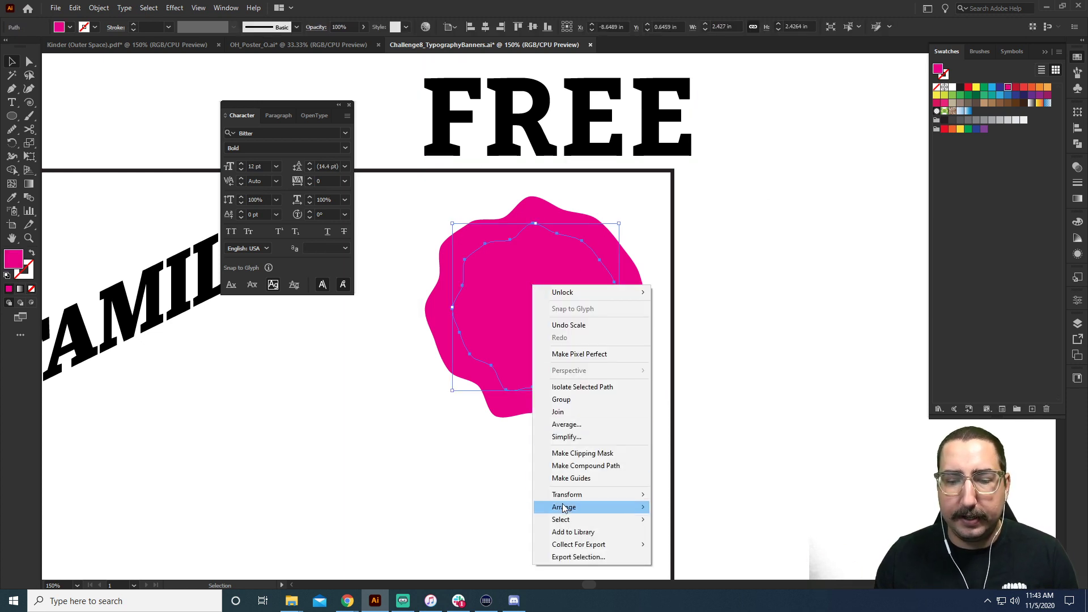
pyautogui.moveTo(567, 508)
pyautogui.click(690, 508)
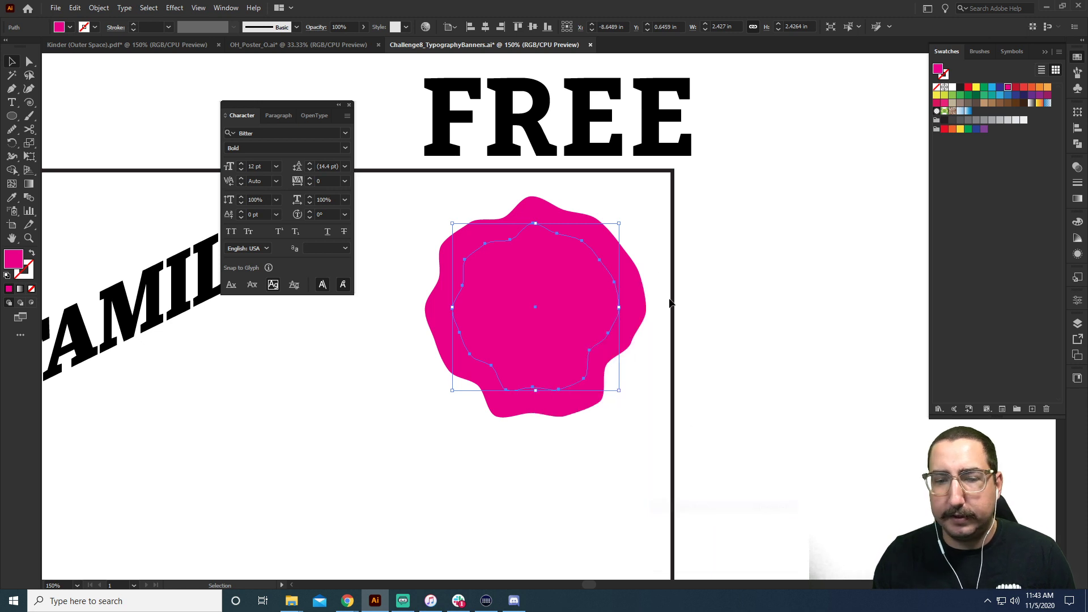
# Warp the FREE text into the smaller blob's shape using Envelope Distort with the top object.
pyautogui.keyDown('shift'); pyautogui.click(605, 146); pyautogui.keyUp('shift')
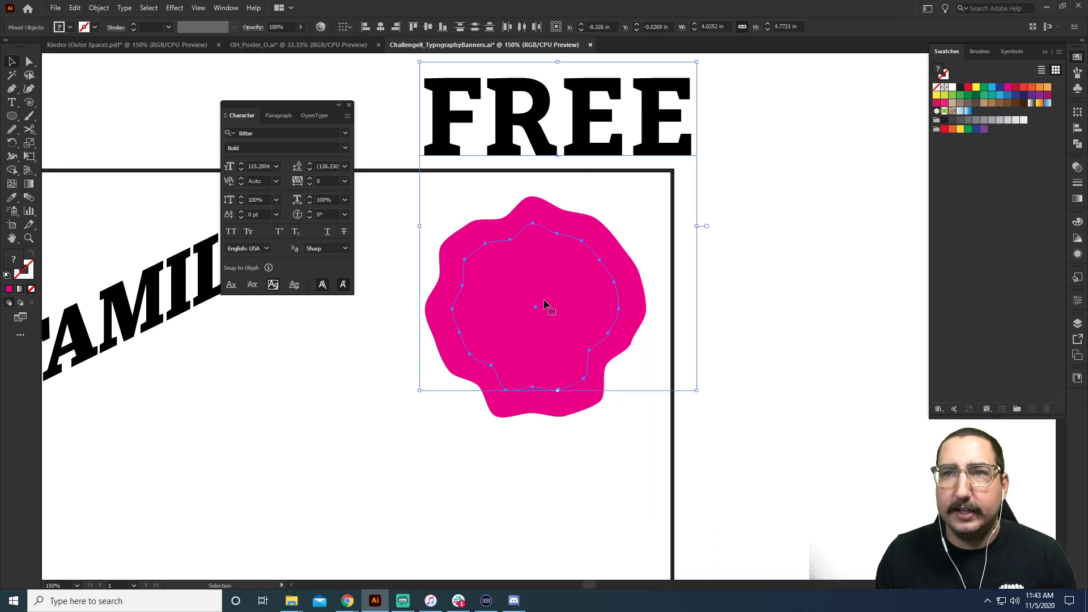
pyautogui.click(100, 8)
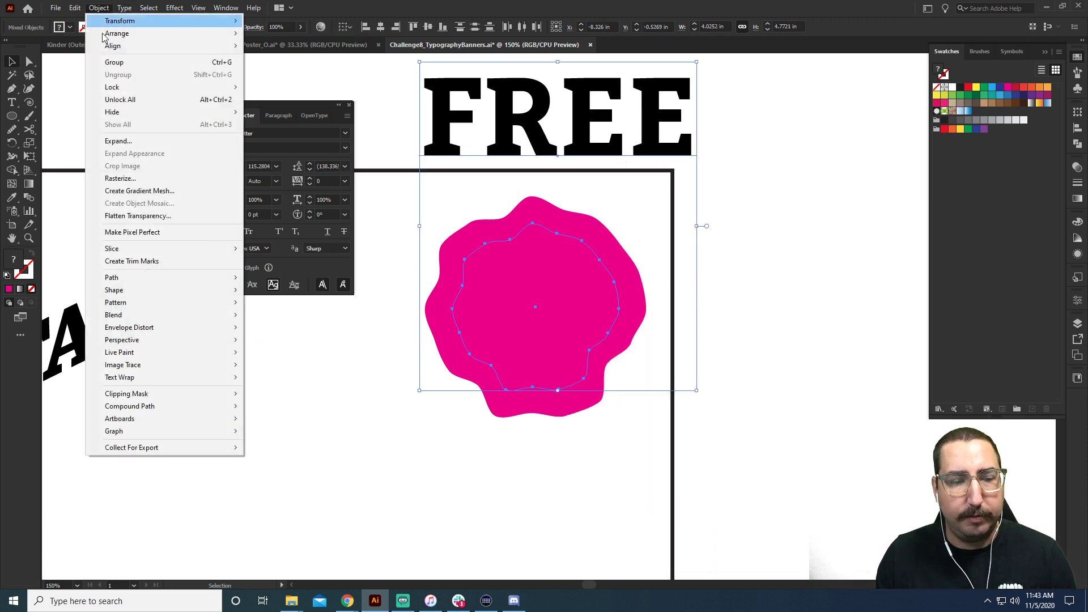
pyautogui.moveTo(157, 330)
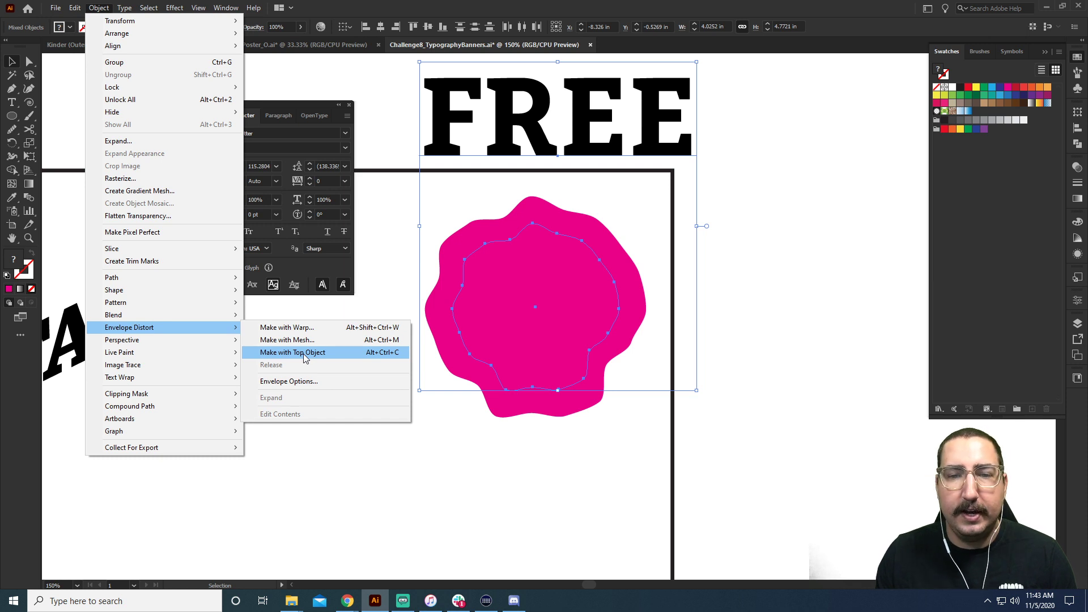
pyautogui.click(304, 352)
pyautogui.click(733, 340)
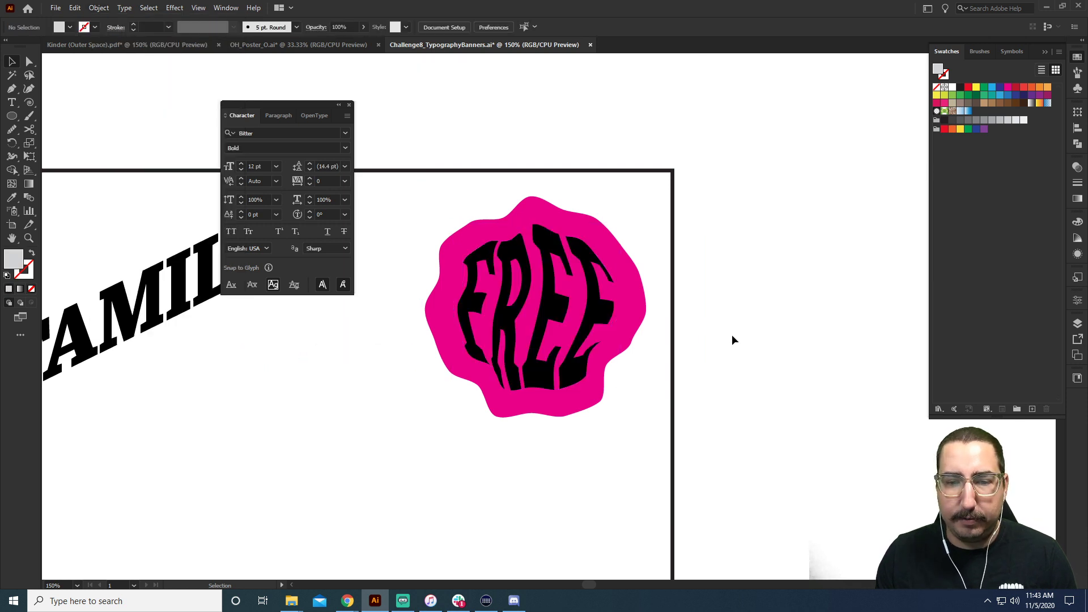
# Rotate the magenta blob together with its warped FREE text slightly clockwise.
pyautogui.click(617, 213)
pyautogui.press('r')
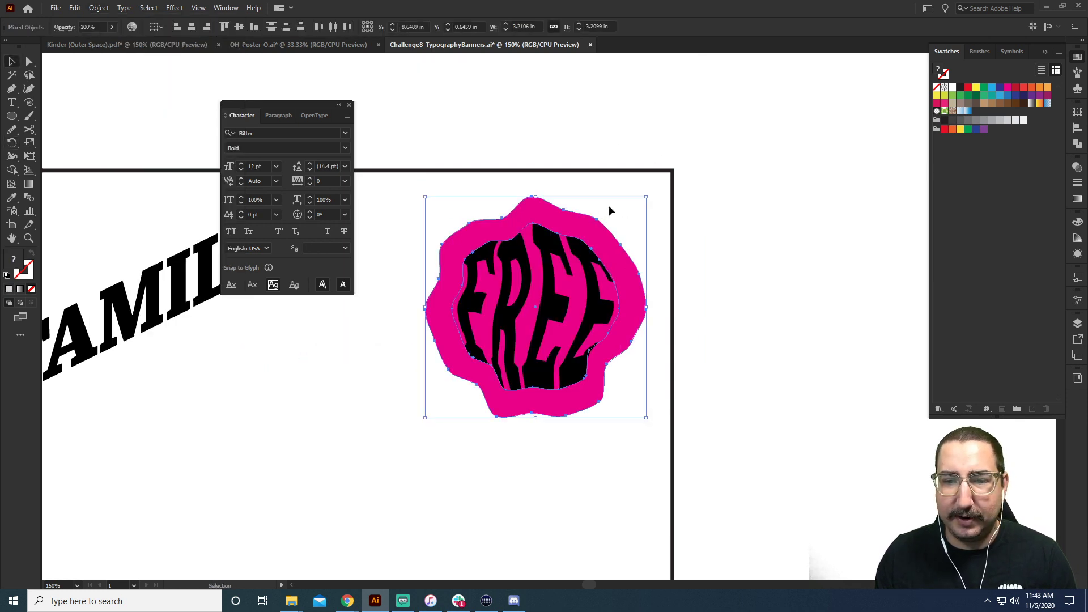
pyautogui.moveTo(652, 163)
pyautogui.mouseDown()
pyautogui.moveTo(700, 200)
pyautogui.moveTo(663, 175)
pyautogui.mouseUp()
pyautogui.press('v')
pyautogui.hotkey('ctrl', 'shift', 'a')
# Replace the FREE text inside the badge's envelope with $10.
pyautogui.click(577, 288)
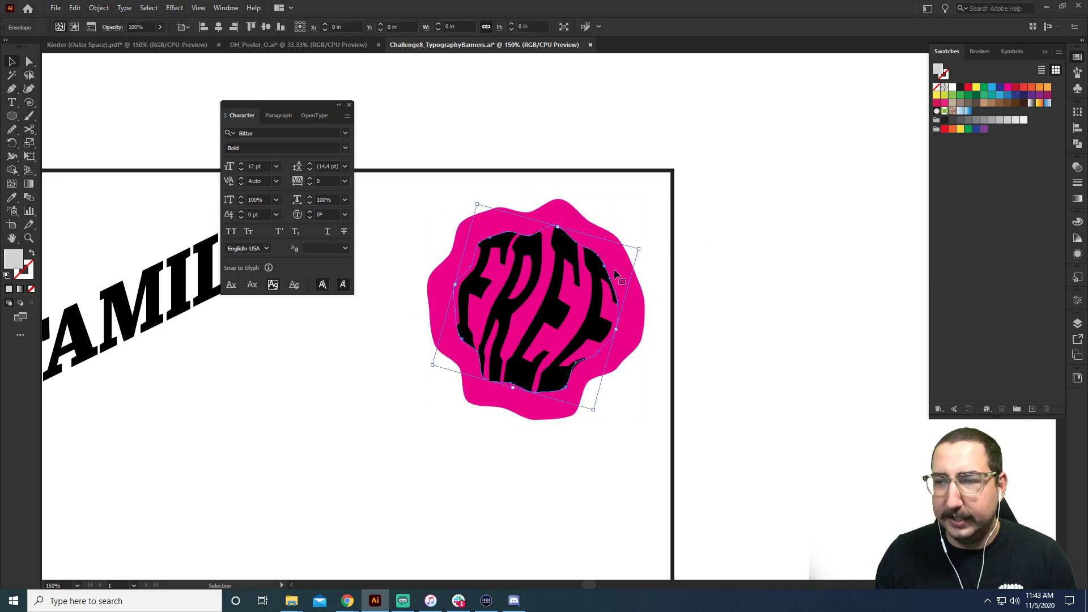
pyautogui.doubleClick(567, 290)
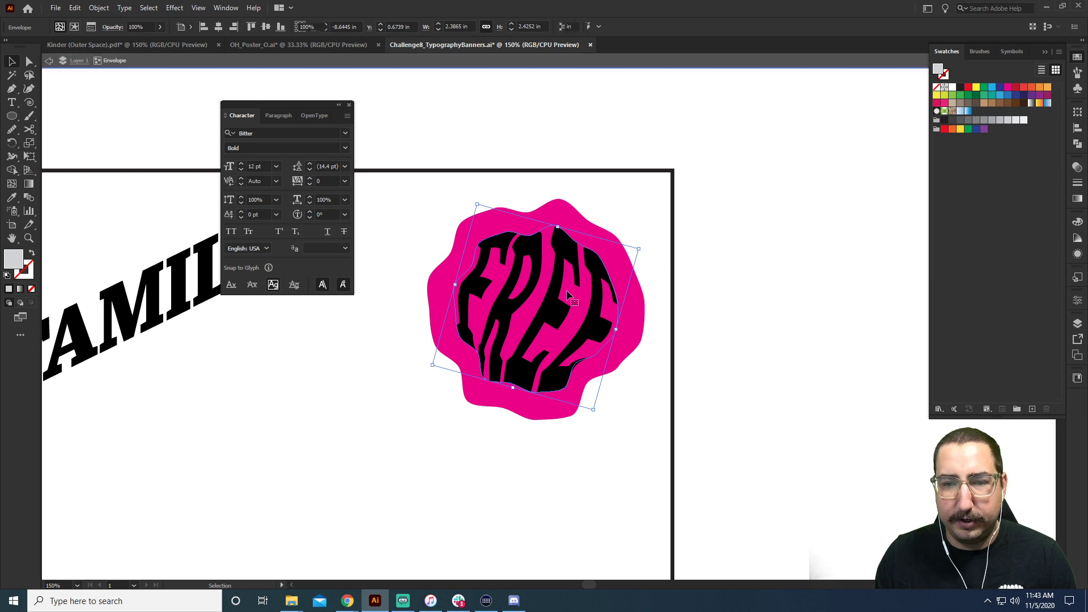
pyautogui.doubleClick(535, 297)
pyautogui.tripleClick(535, 297)
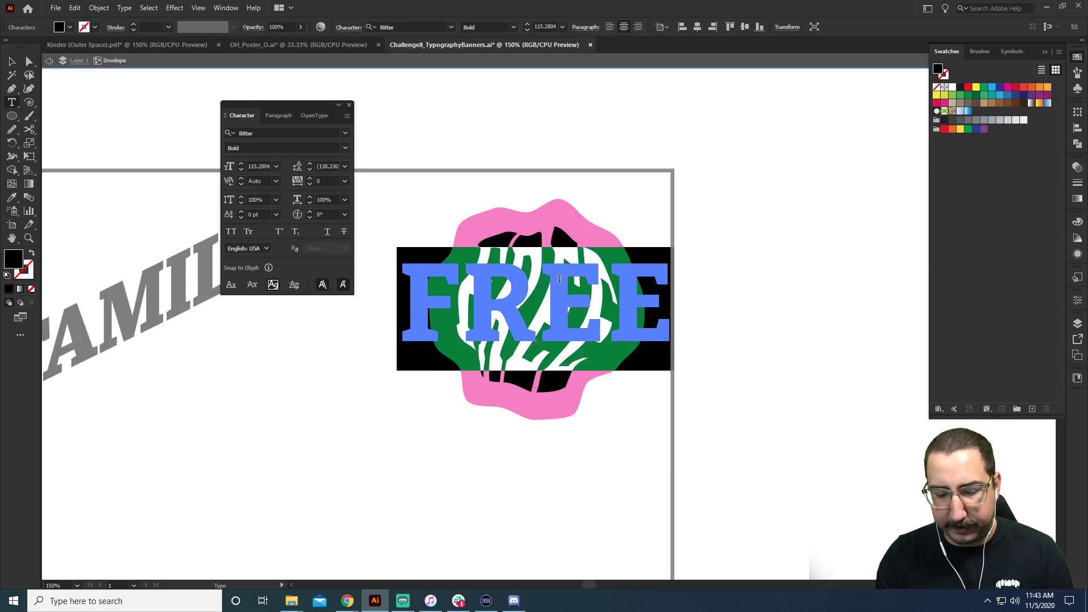
pyautogui.write('$10')
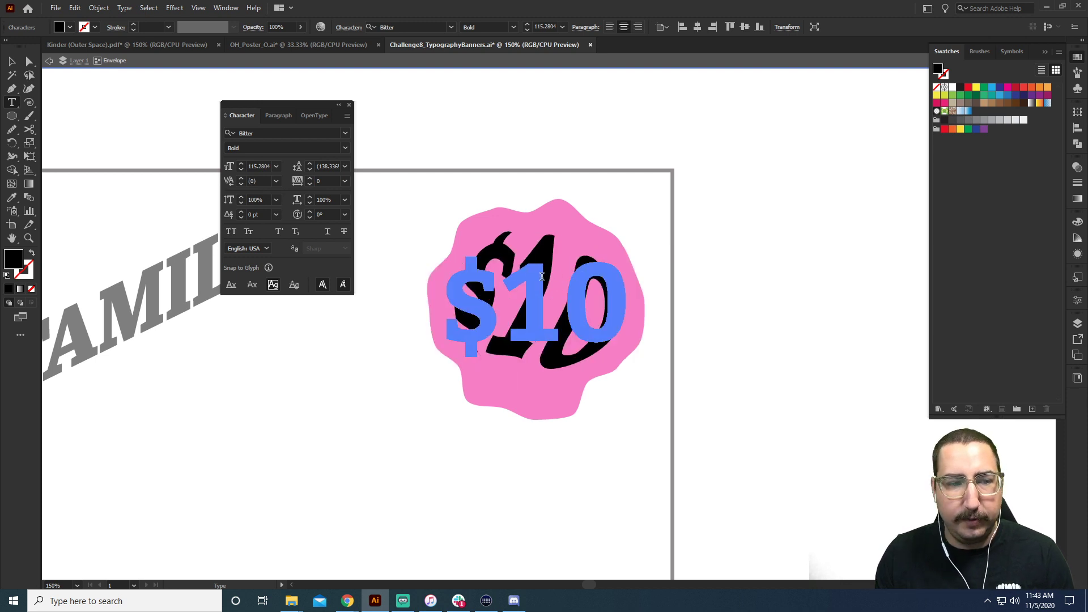
# Fill the $10 text with white and leave the envelope's isolation mode.
pyautogui.hotkey('ctrl', 'a')
pyautogui.click(950, 87)
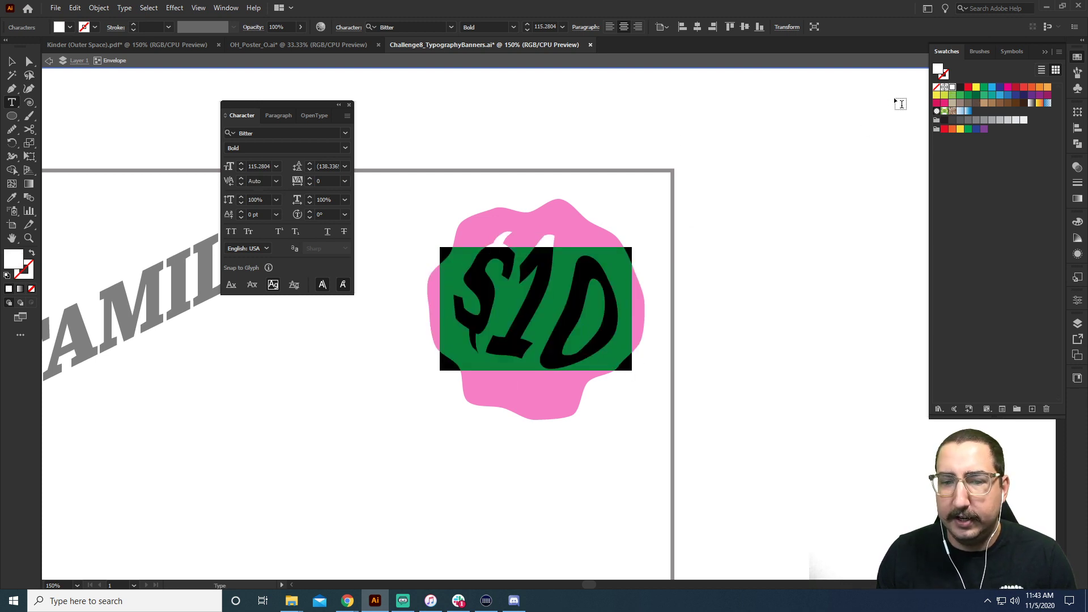
pyautogui.click(12, 62)
pyautogui.doubleClick(546, 145)
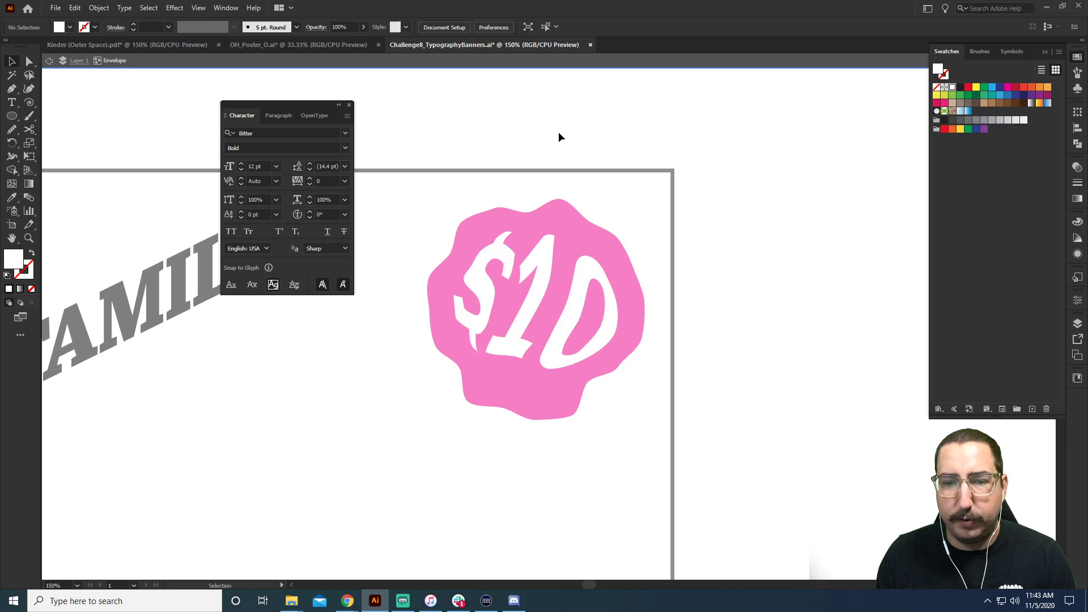
# Scale the $10 badge down to about 2.22 in wide and place it in the frame's upper right corner.
pyautogui.hotkey('ctrl', '-')
pyautogui.moveTo(472, 372); pyautogui.dragTo(599, 292)
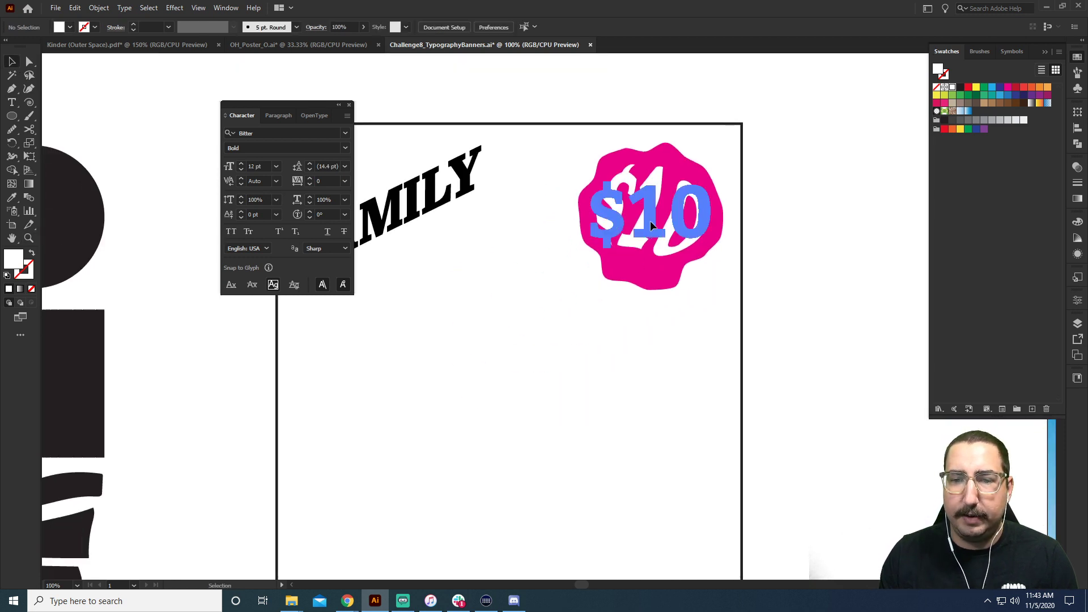
pyautogui.click(671, 159)
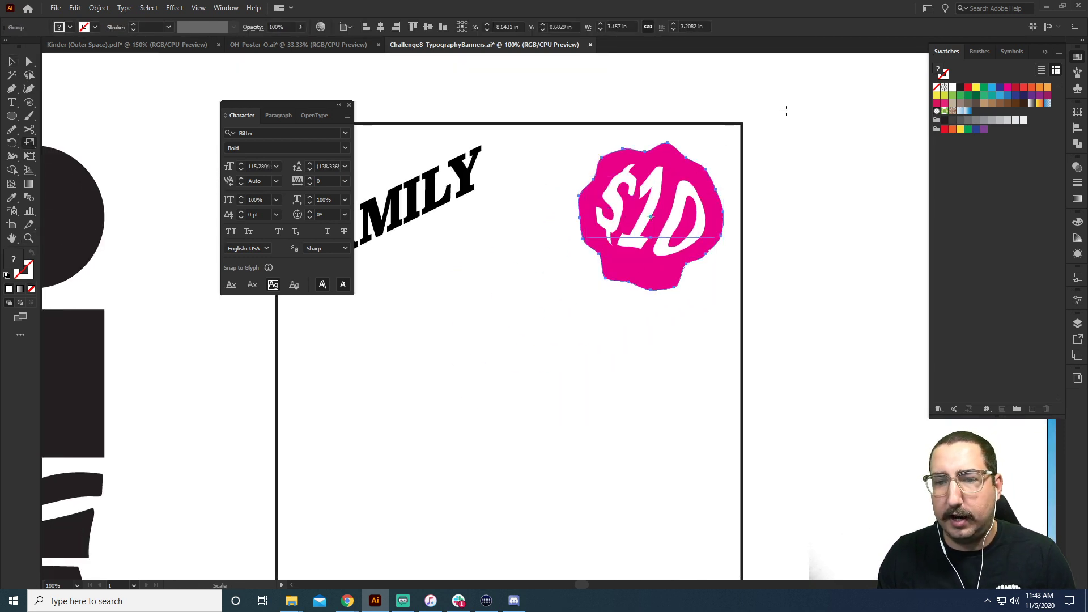
pyautogui.moveTo(723, 143); pyautogui.dragTo(702, 165)
pyautogui.moveTo(663, 233); pyautogui.dragTo(686, 215)
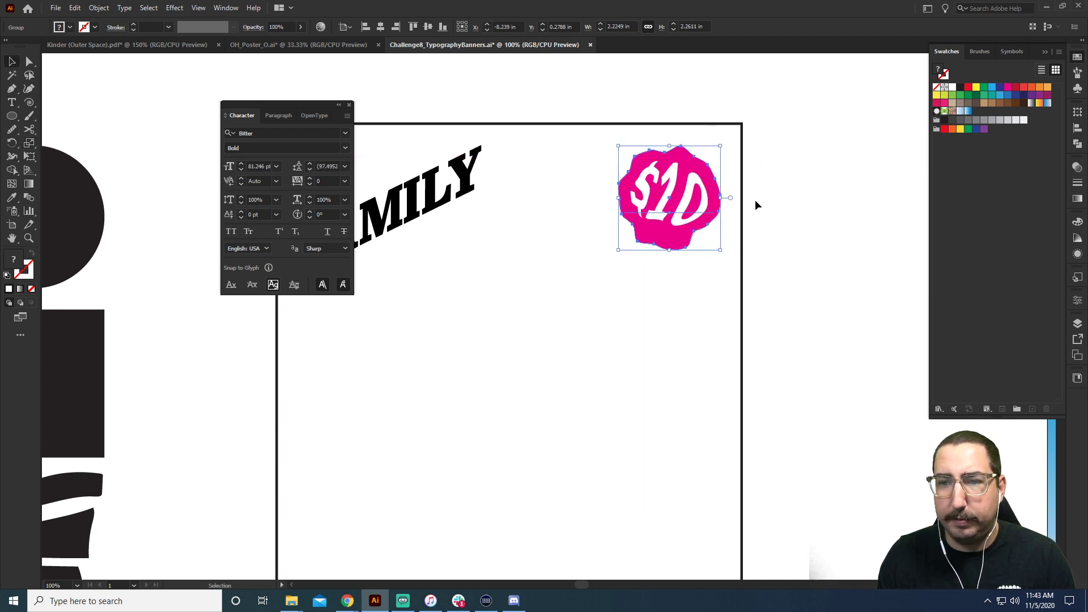
pyautogui.click(758, 204)
# Move the Character panel off the frame and add the text SEASONAL in the frame's lower half.
pyautogui.moveTo(304, 104); pyautogui.dragTo(191, 103)
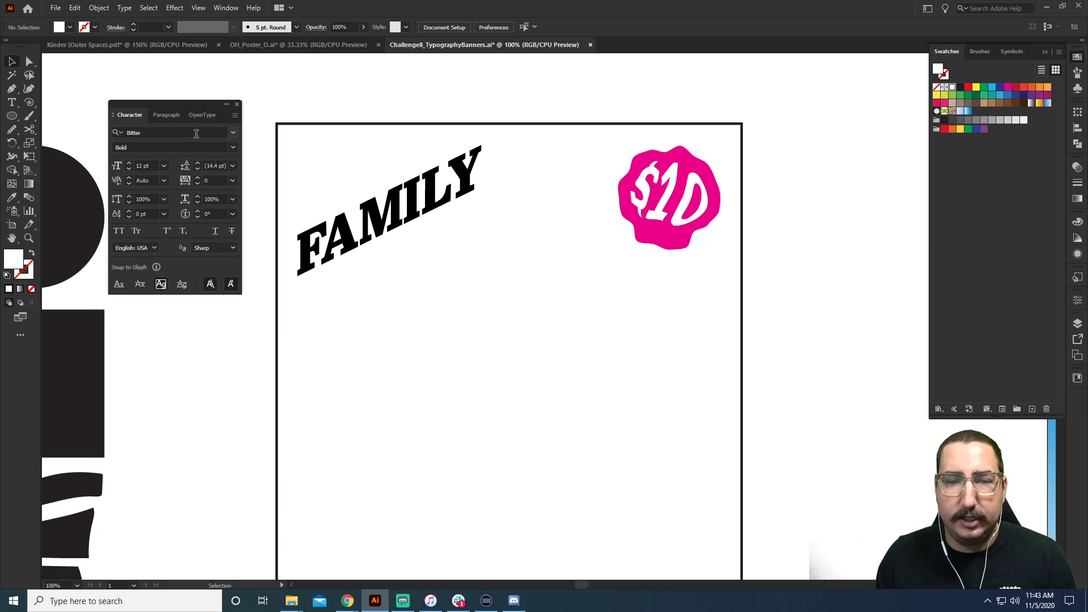
pyautogui.moveTo(352, 367); pyautogui.dragTo(527, 270)
pyautogui.moveTo(414, 332); pyautogui.dragTo(643, 265)
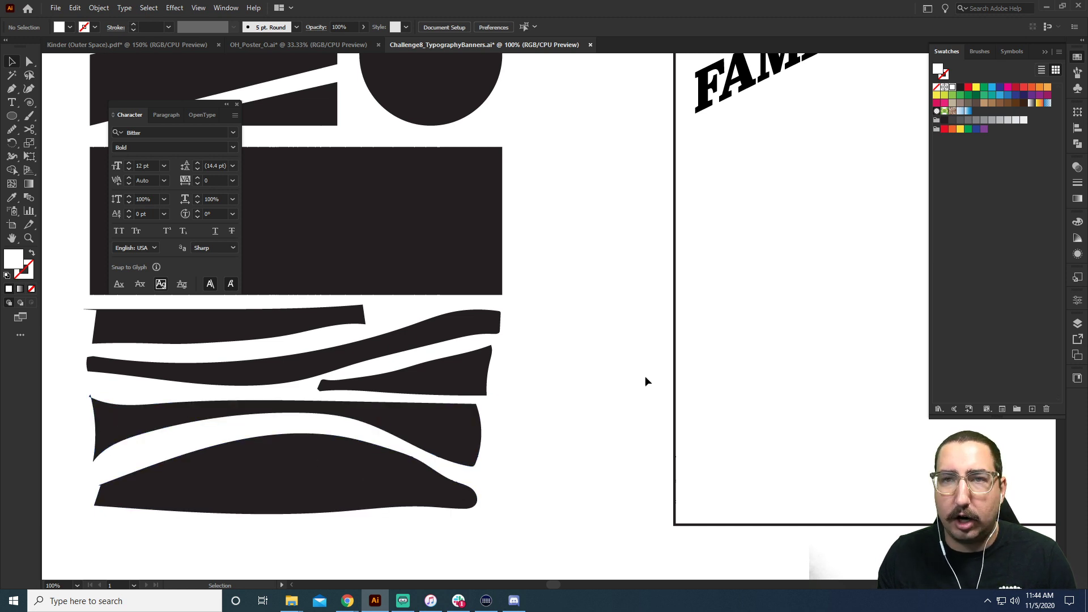
pyautogui.hscroll(10, 646, 379)
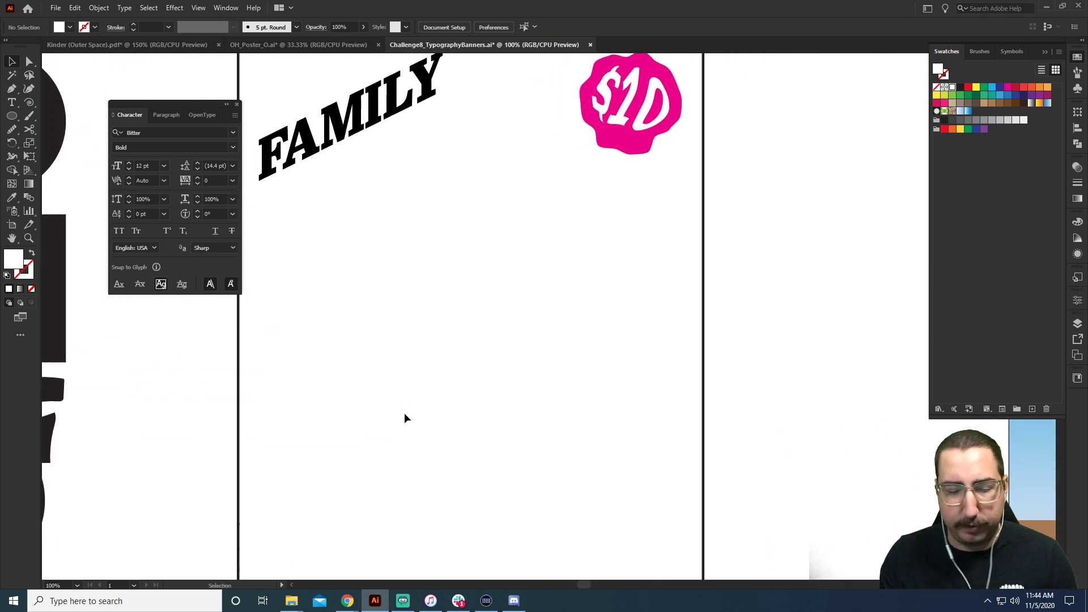
pyautogui.scroll(-3, 403, 413)
pyautogui.press('t')
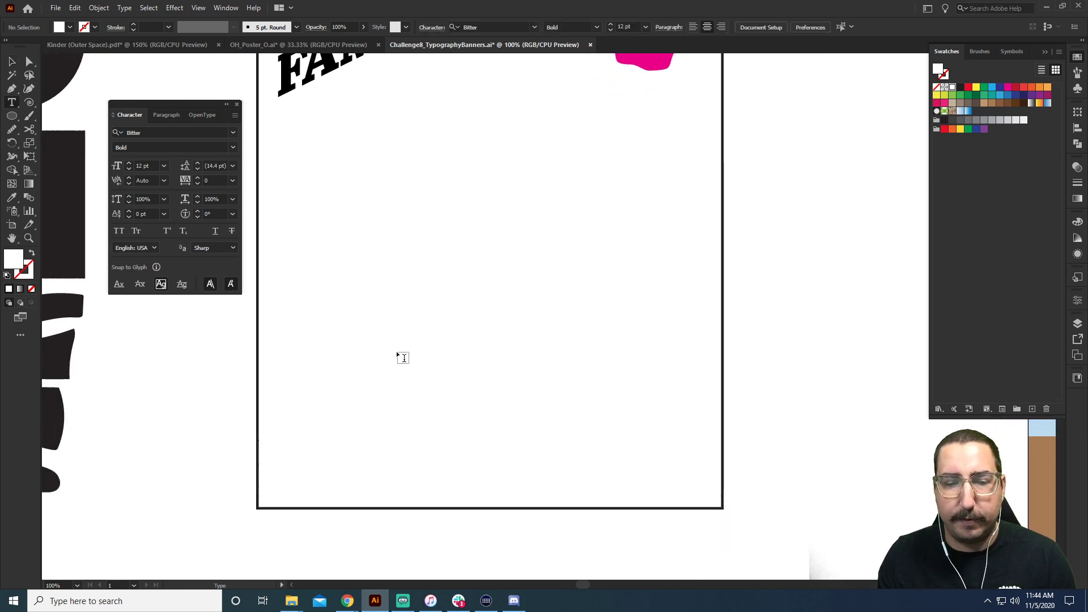
pyautogui.click(398, 351)
pyautogui.write('SEASON')
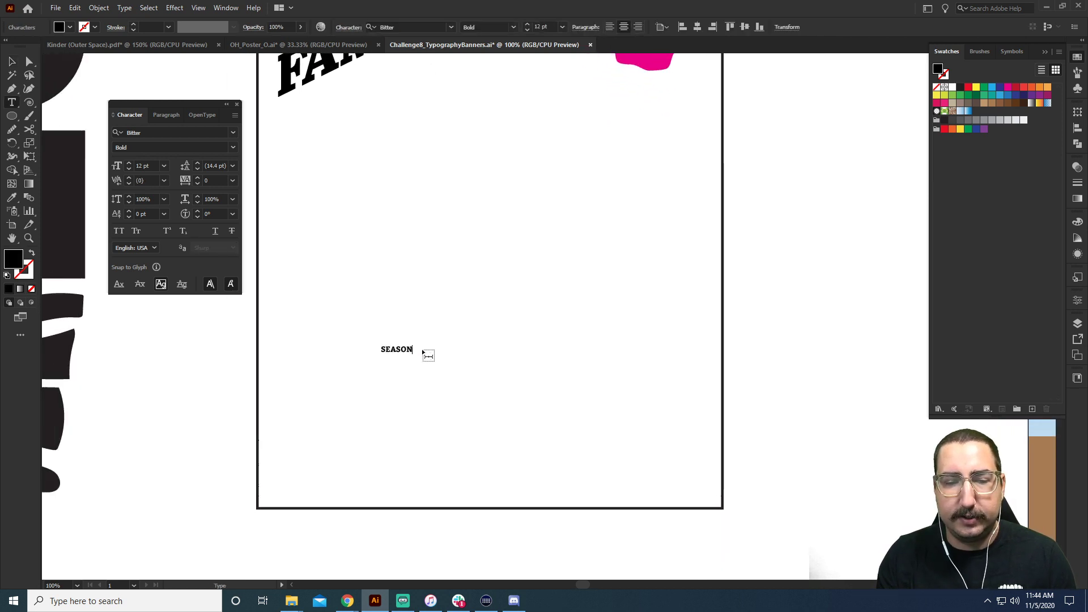
pyautogui.write('AL')
pyautogui.press('Escape')
# Scale the SEASONAL text up proportionally to about 117 pt.
pyautogui.click(11, 60)
pyautogui.click(397, 349)
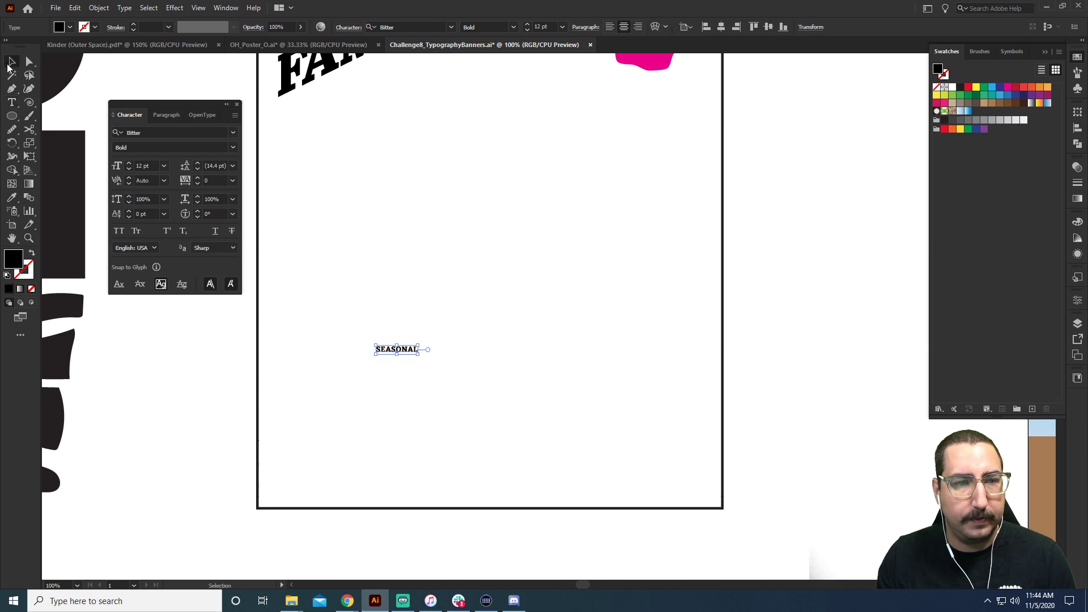
pyautogui.press('s')
pyautogui.moveTo(449, 315); pyautogui.dragTo(436, 278)
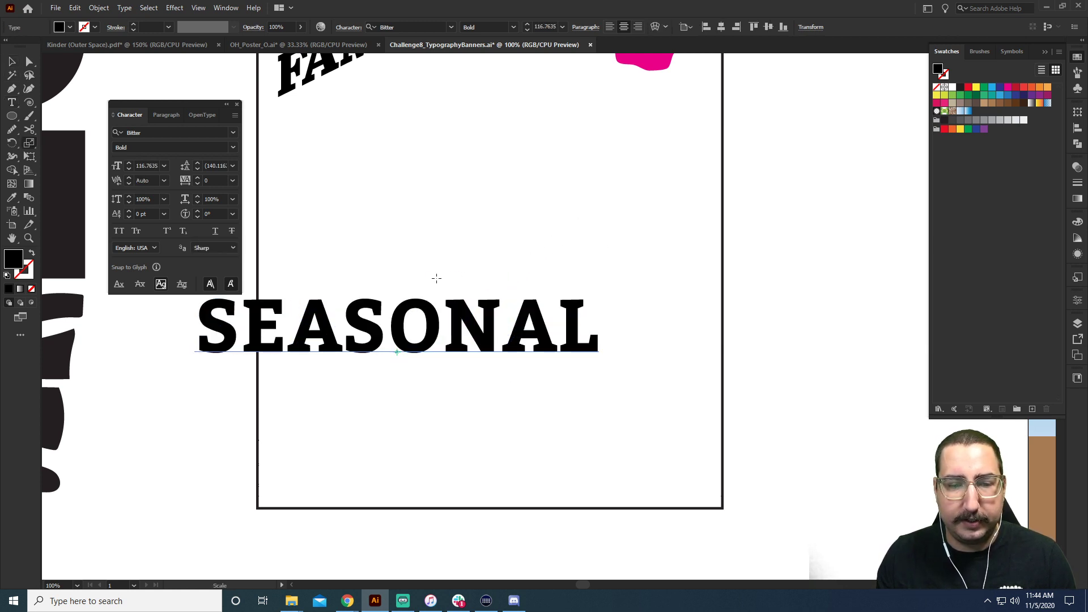
# Clear the font filters and set the SEASONAL text's font to Celestia Antiqua MVB Bold.
pyautogui.click(234, 133)
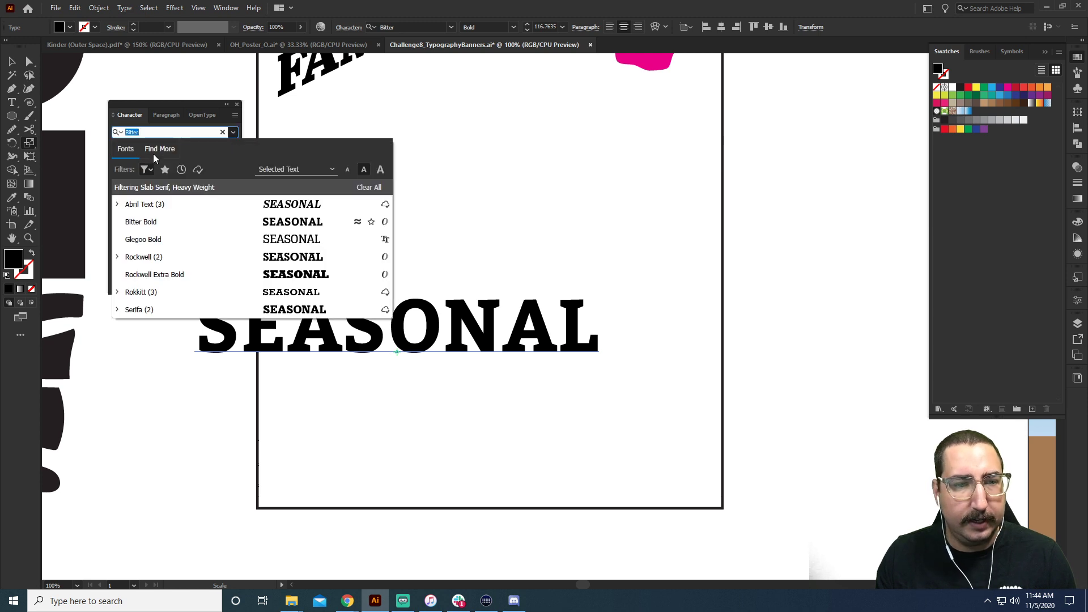
pyautogui.click(145, 170)
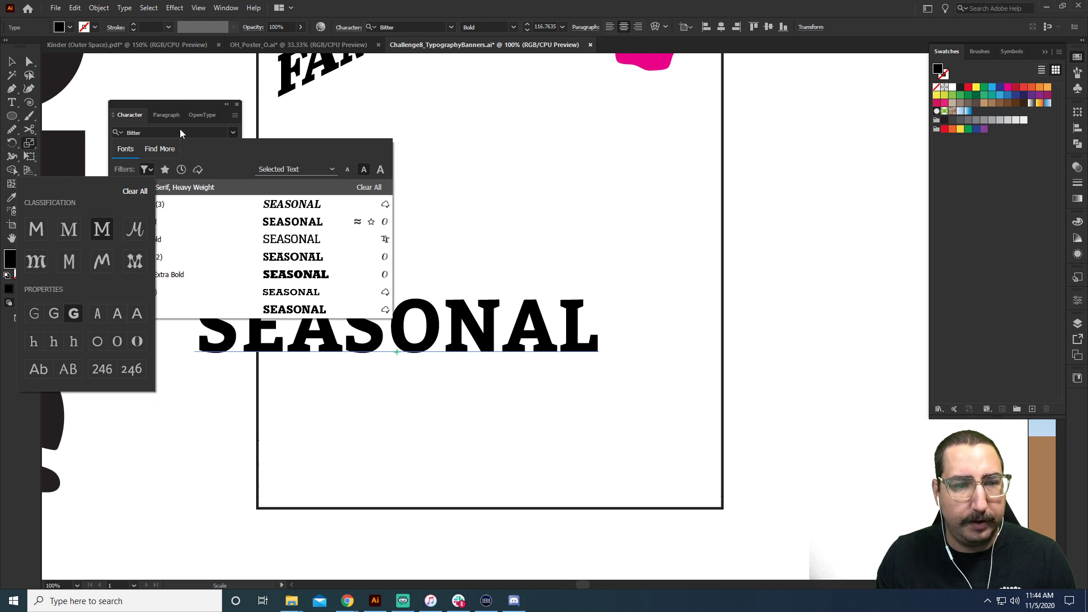
pyautogui.click(129, 191)
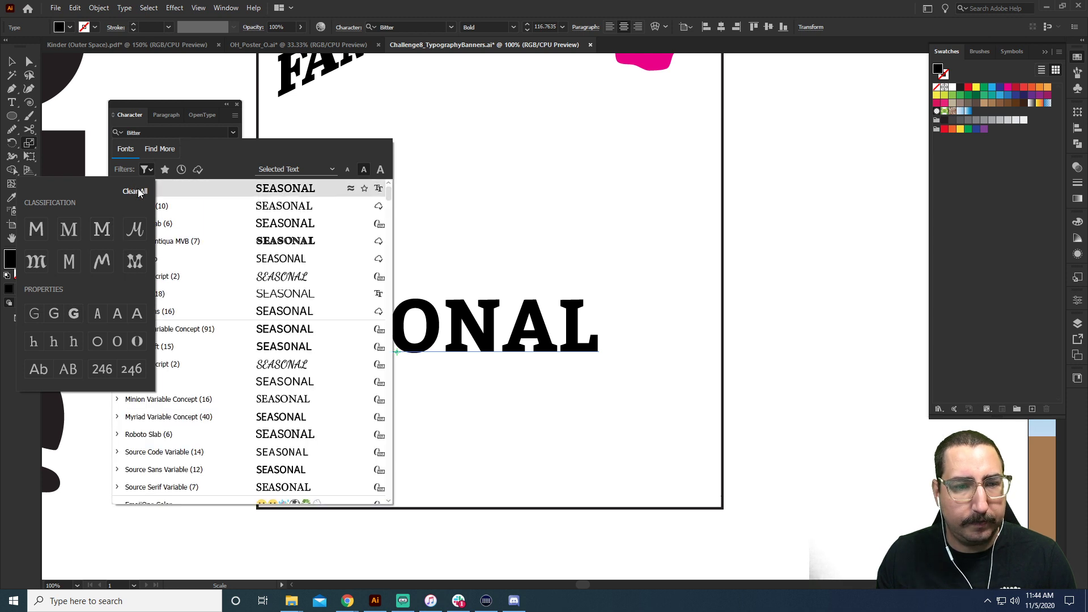
pyautogui.click(209, 148)
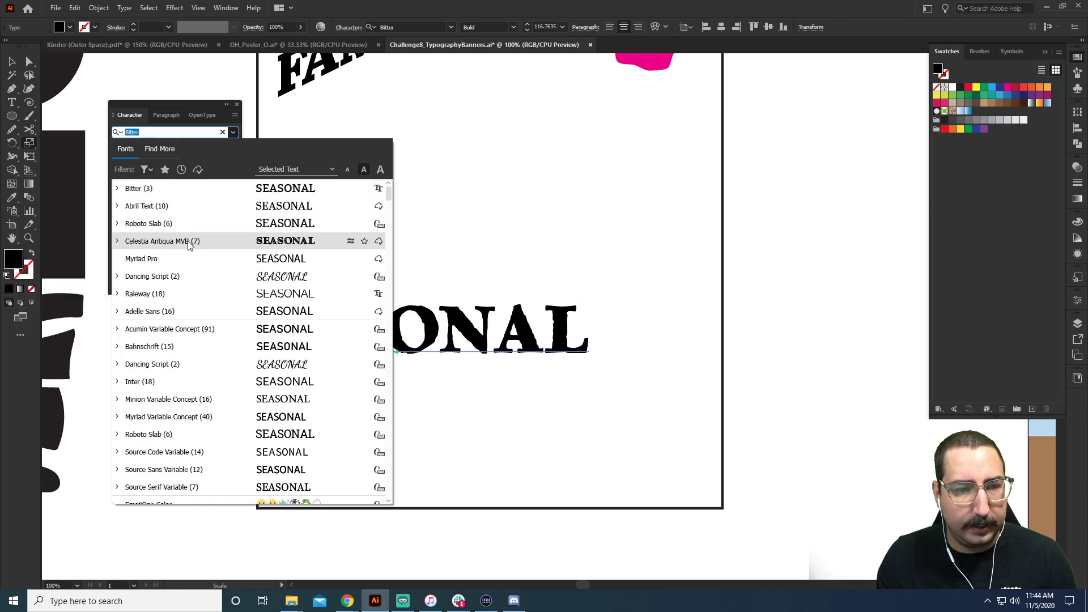
pyautogui.click(162, 241)
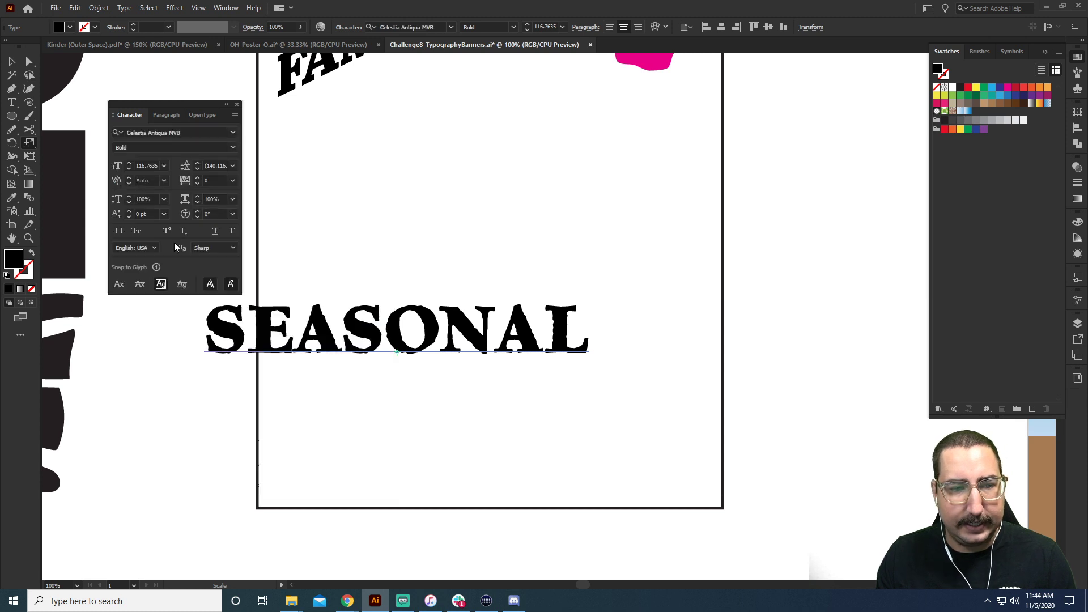
# Move the SEASONAL text inside the frame, roughly centred between its side edges.
pyautogui.click(12, 62)
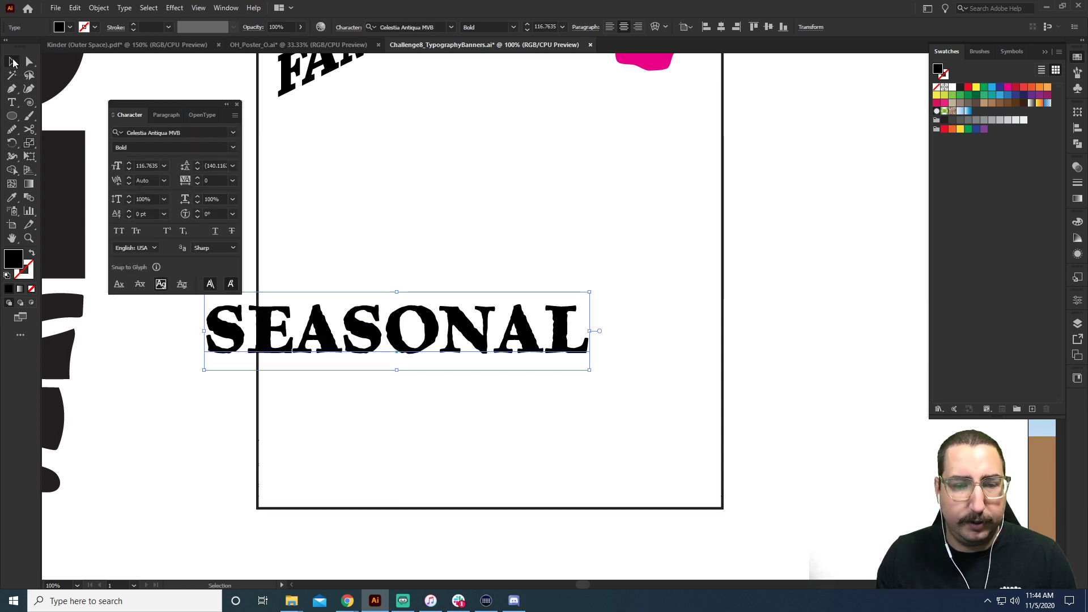
pyautogui.click(443, 235)
pyautogui.moveTo(444, 330); pyautogui.dragTo(543, 309)
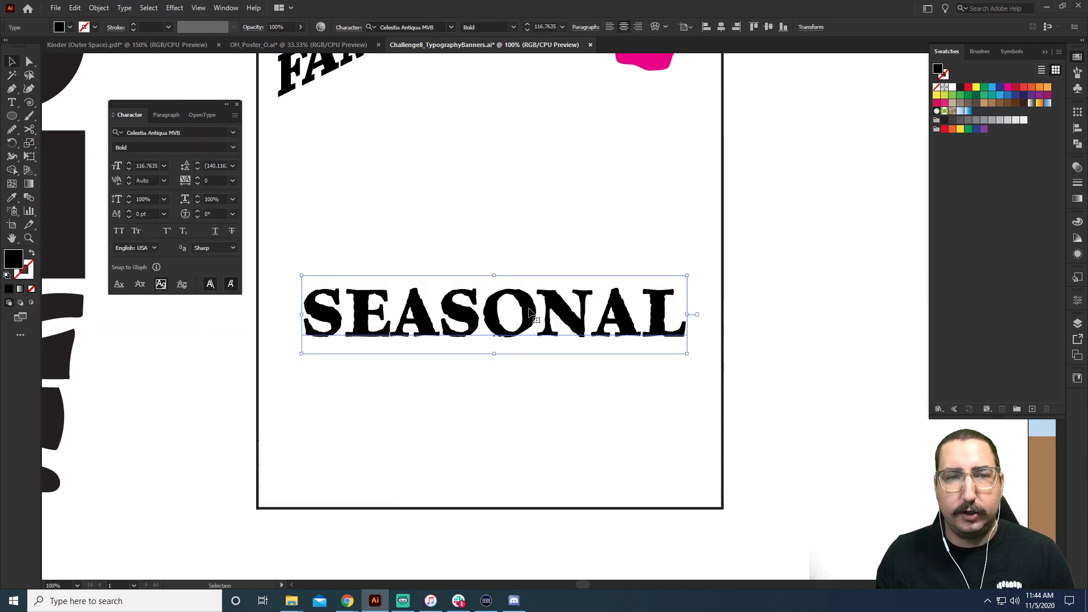
# Apply an Arc Lower warp with a horizontal bend of -21% to the SEASONAL text, following the reference shapes.
pyautogui.moveTo(342, 379); pyautogui.dragTo(962, 365)
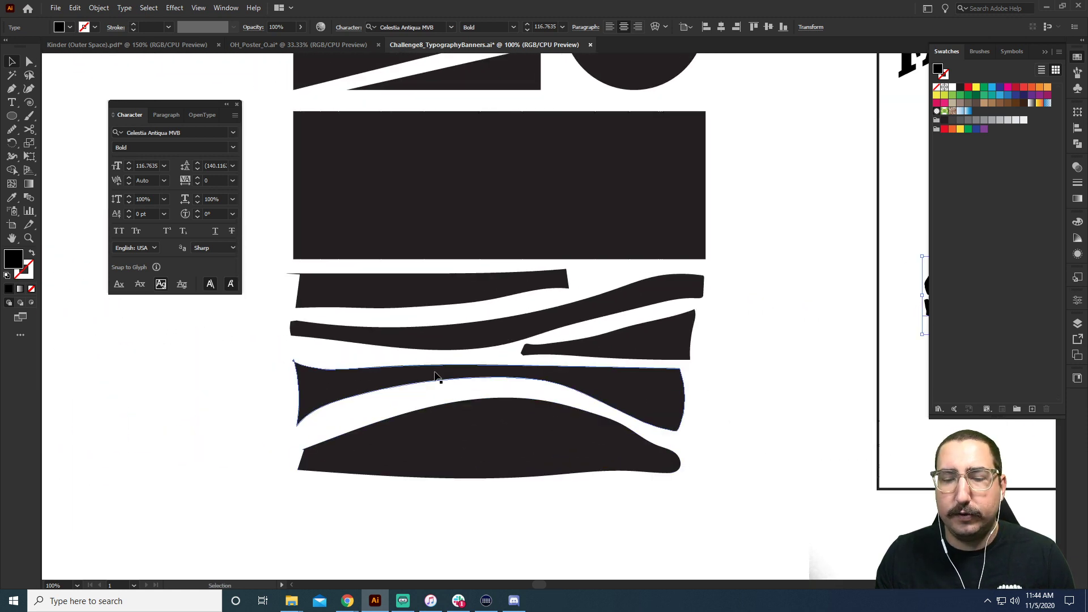
pyautogui.moveTo(554, 438); pyautogui.dragTo(211, 323)
pyautogui.click(503, 332)
pyautogui.moveTo(542, 332); pyautogui.dragTo(503, 344)
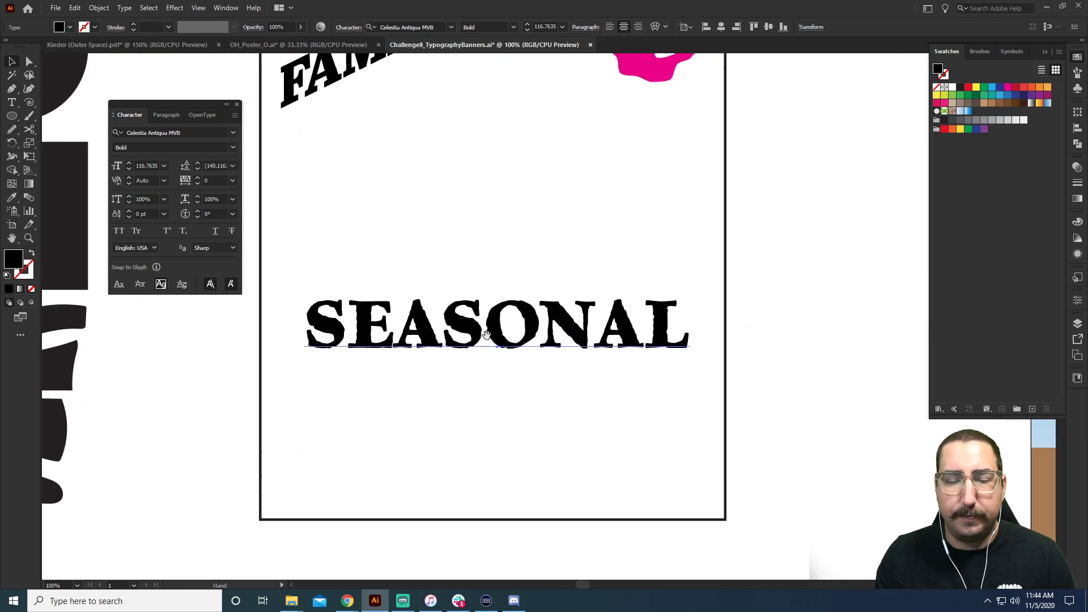
pyautogui.click(176, 8)
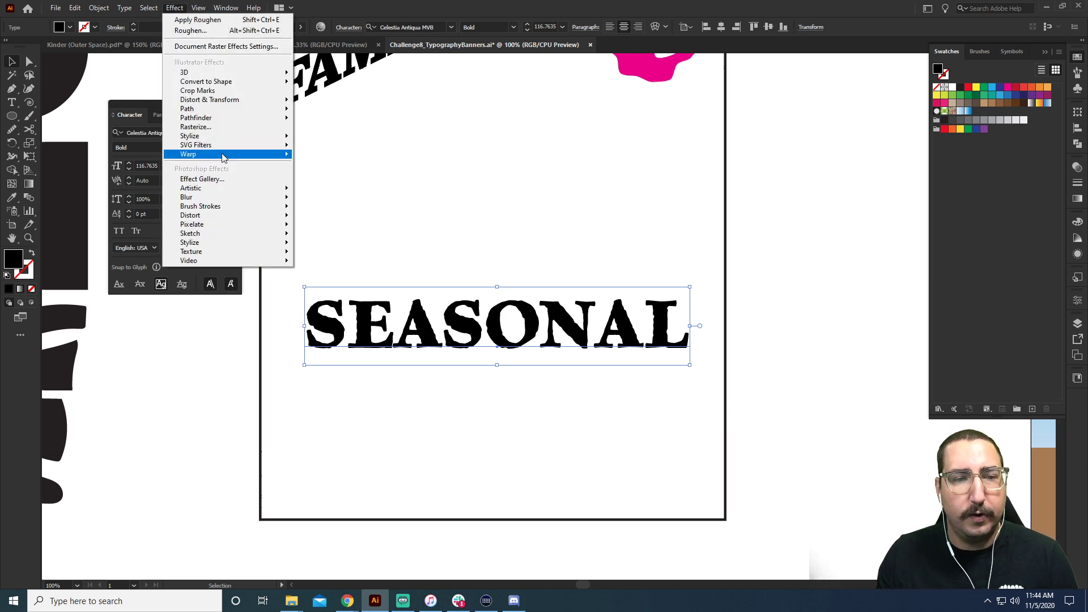
pyautogui.moveTo(285, 162)
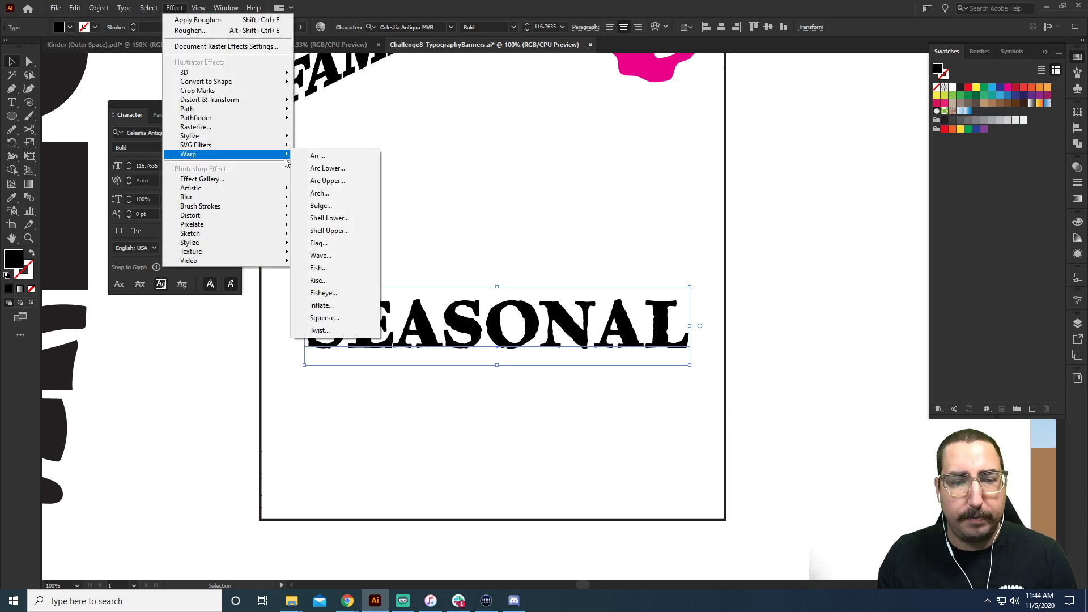
pyautogui.click(340, 169)
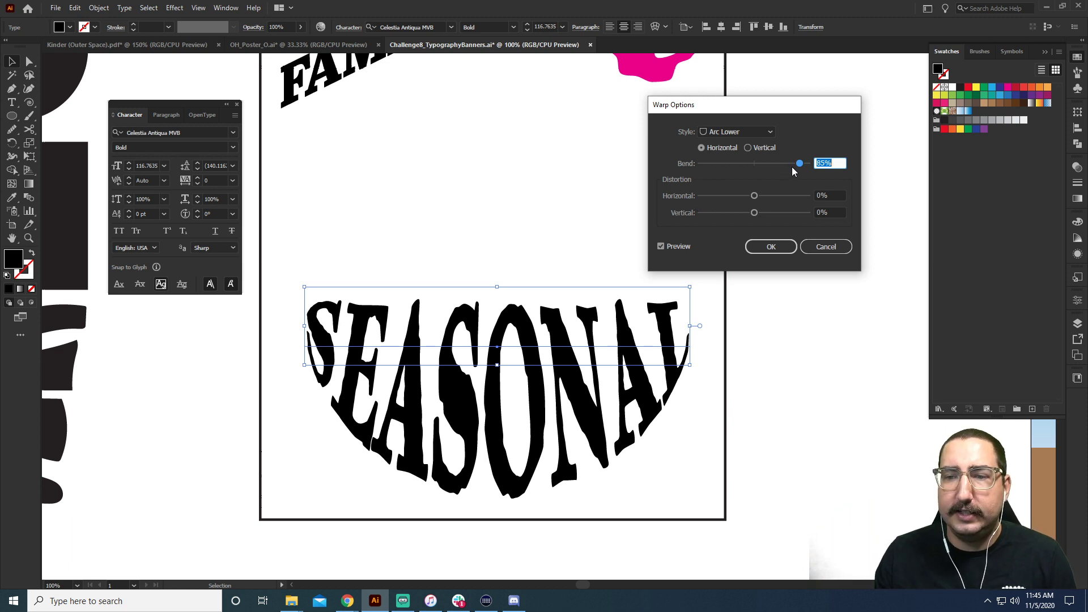
pyautogui.moveTo(800, 168); pyautogui.dragTo(744, 165)
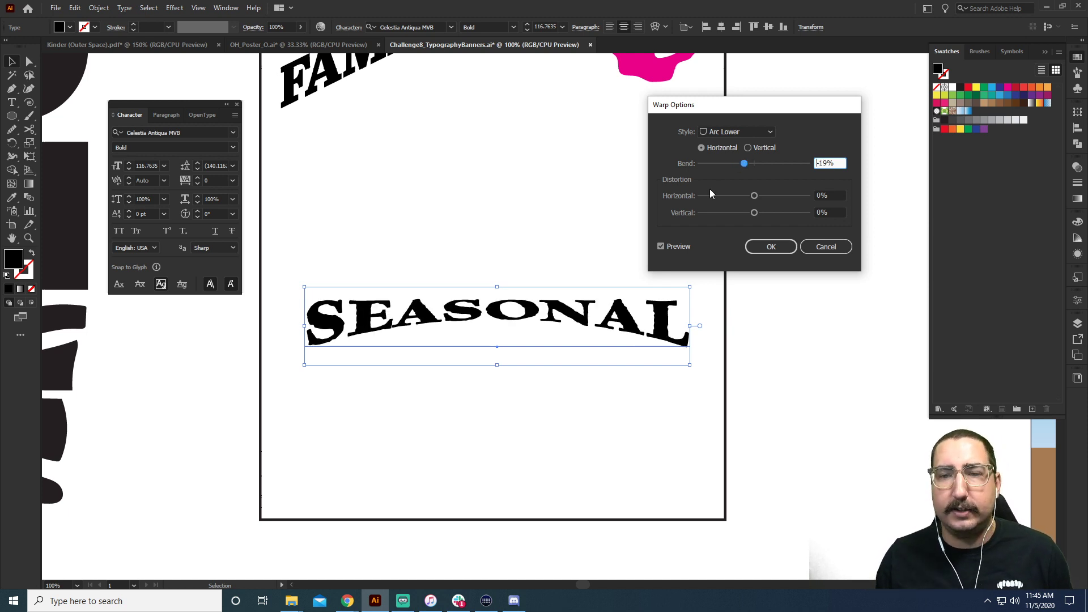
pyautogui.click(712, 164)
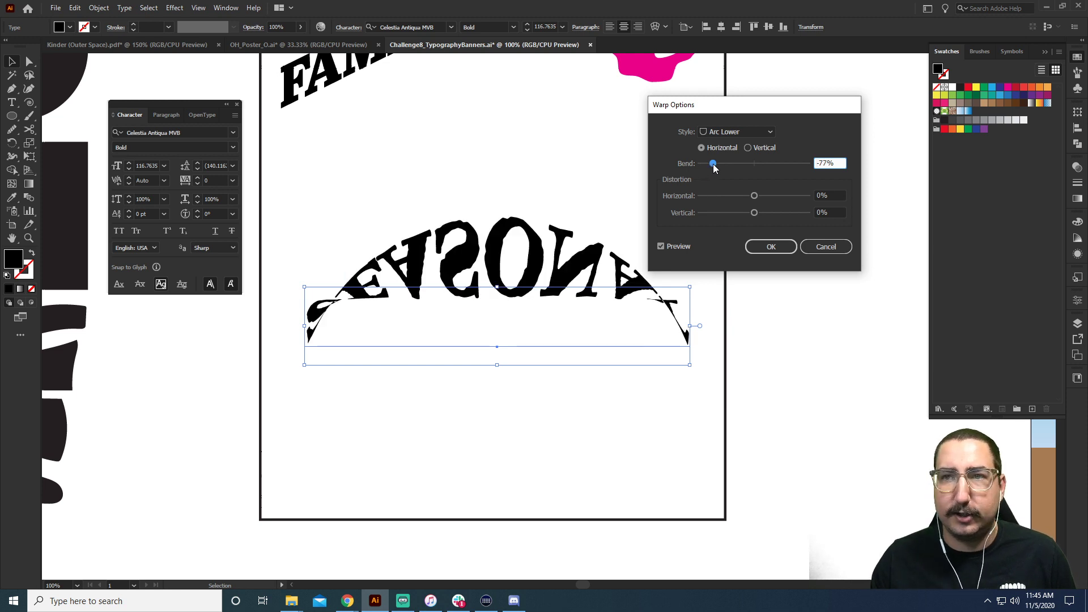
pyautogui.click(743, 163)
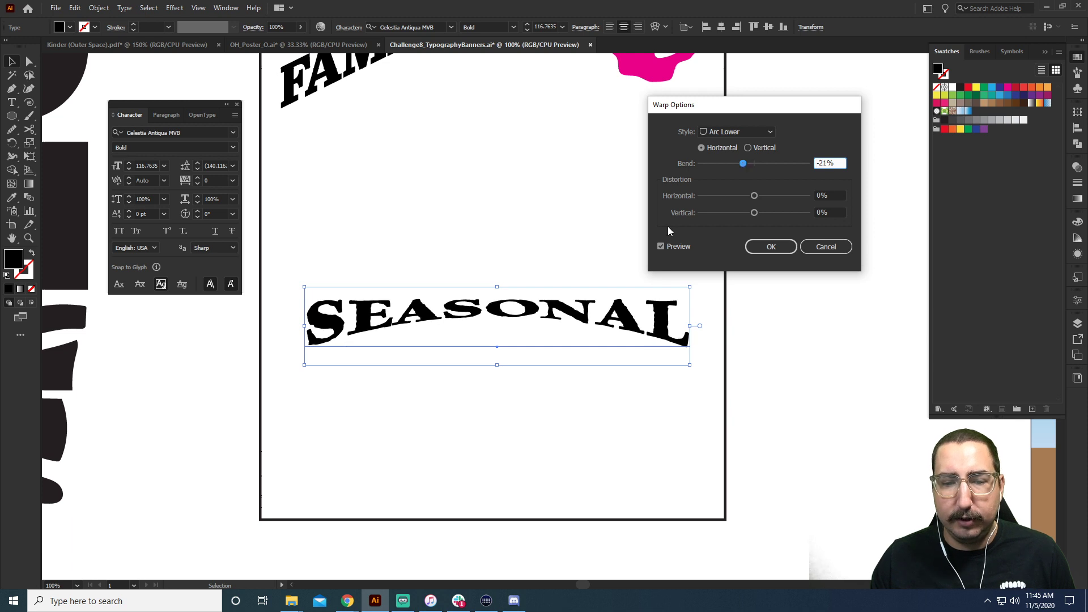
pyautogui.click(757, 249)
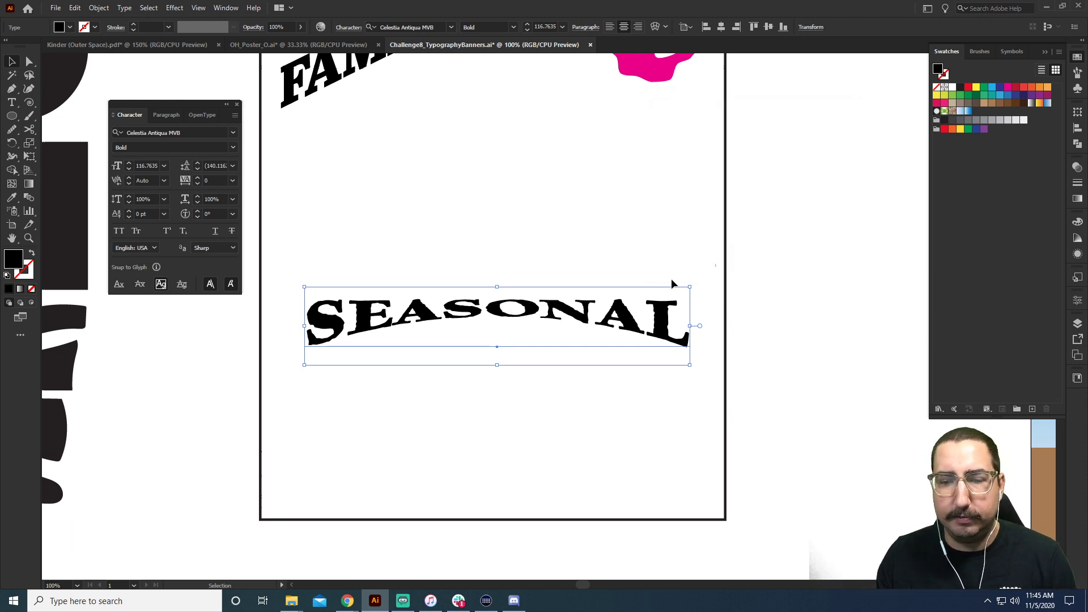
# Narrow the SEASONAL text about its centre to about 49% horizontal scale and enlarge it proportionally to about 229 pt.
pyautogui.moveTo(304, 327); pyautogui.dragTo(404, 323)
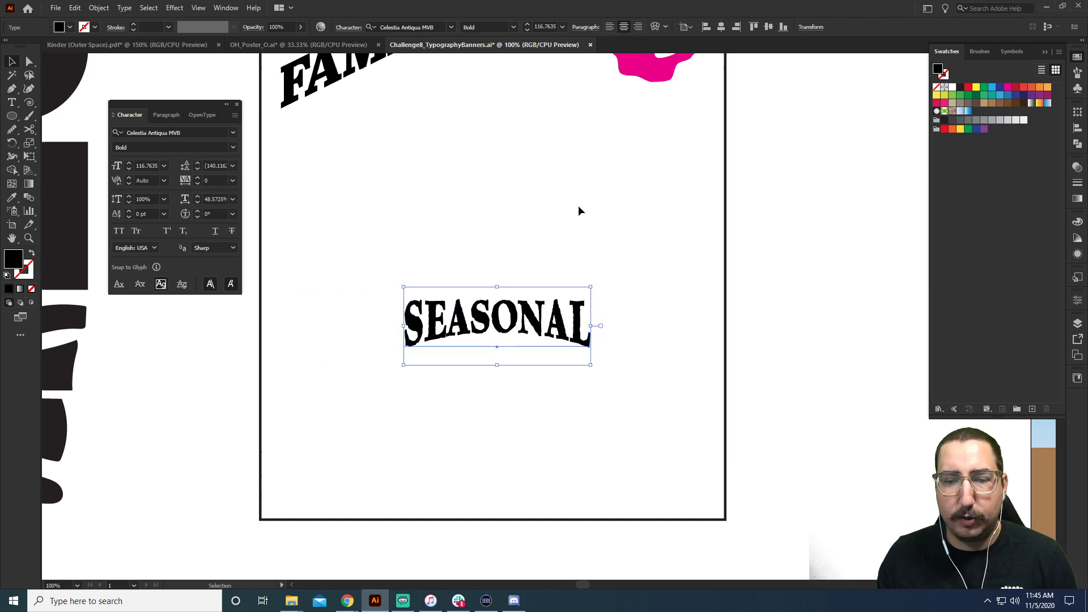
pyautogui.click(579, 206)
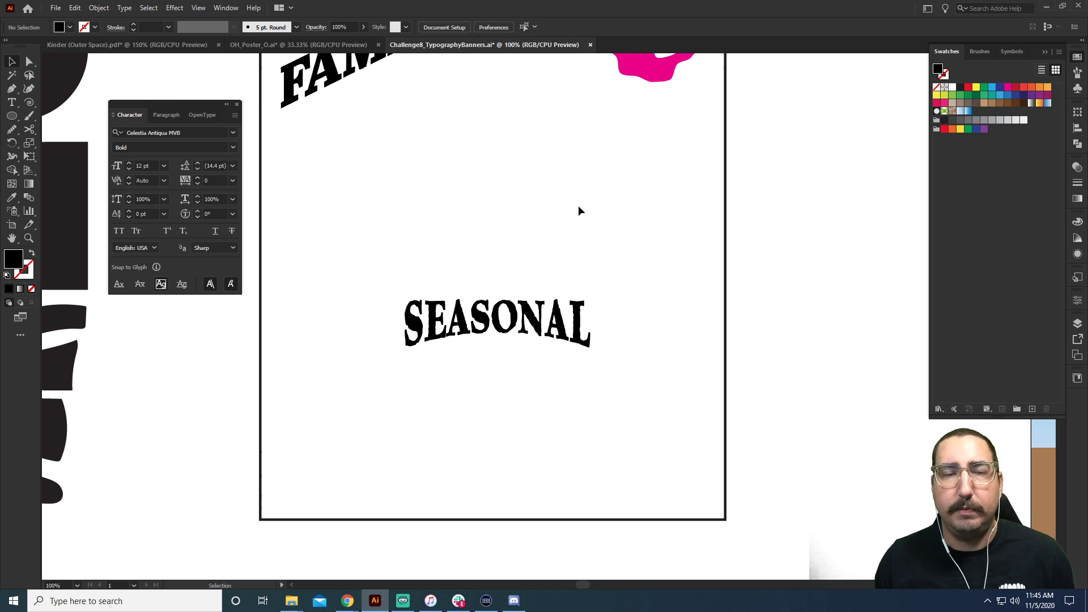
pyautogui.click(584, 322)
pyautogui.press('s')
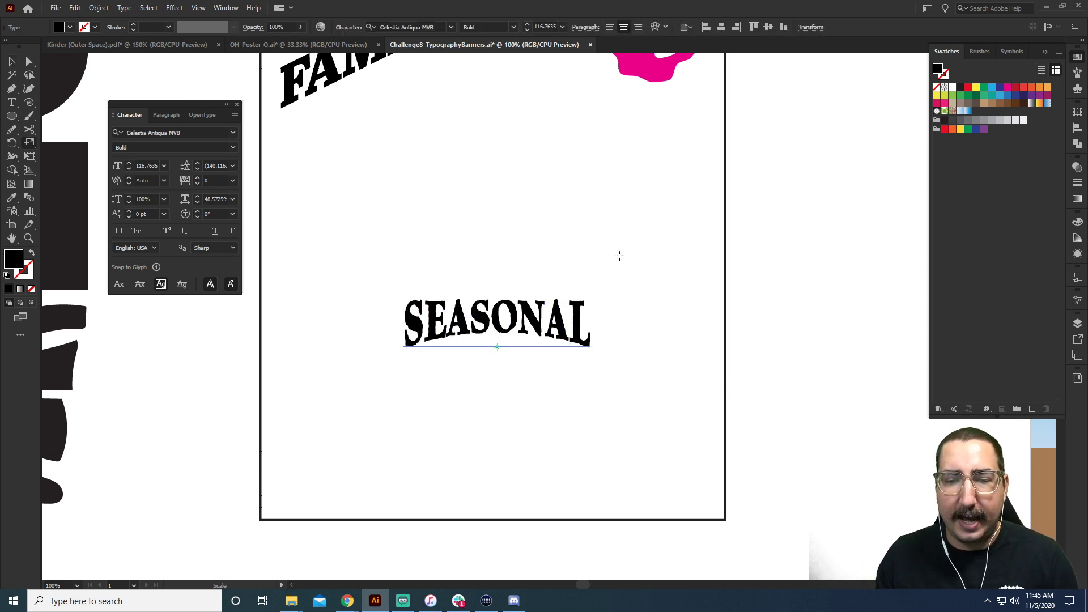
pyautogui.moveTo(620, 253); pyautogui.dragTo(712, 177)
pyautogui.press('v')
pyautogui.click(765, 236)
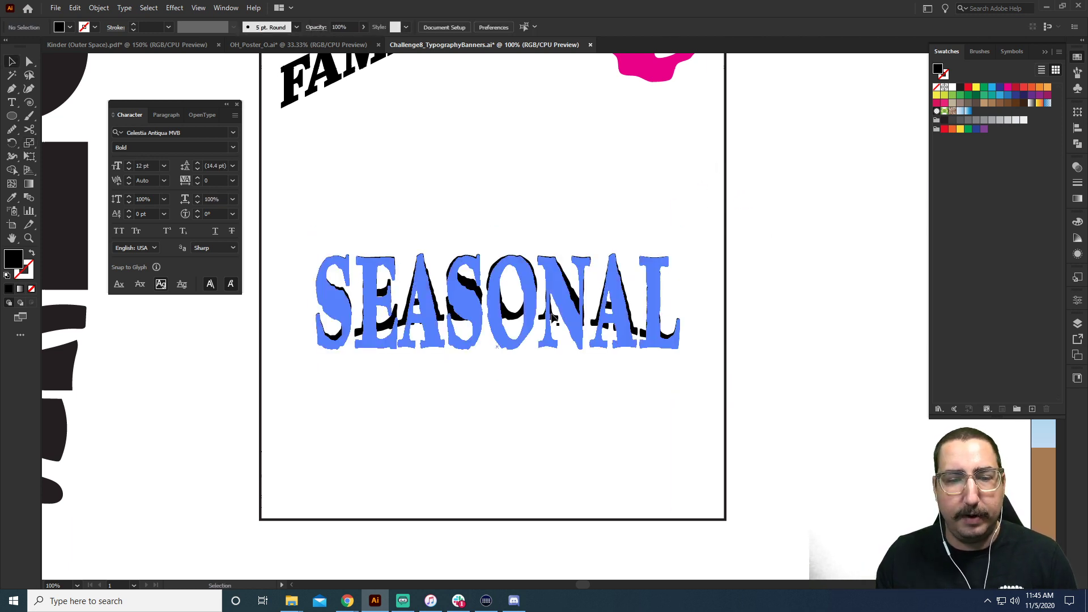
pyautogui.click(393, 249)
pyautogui.click(825, 256)
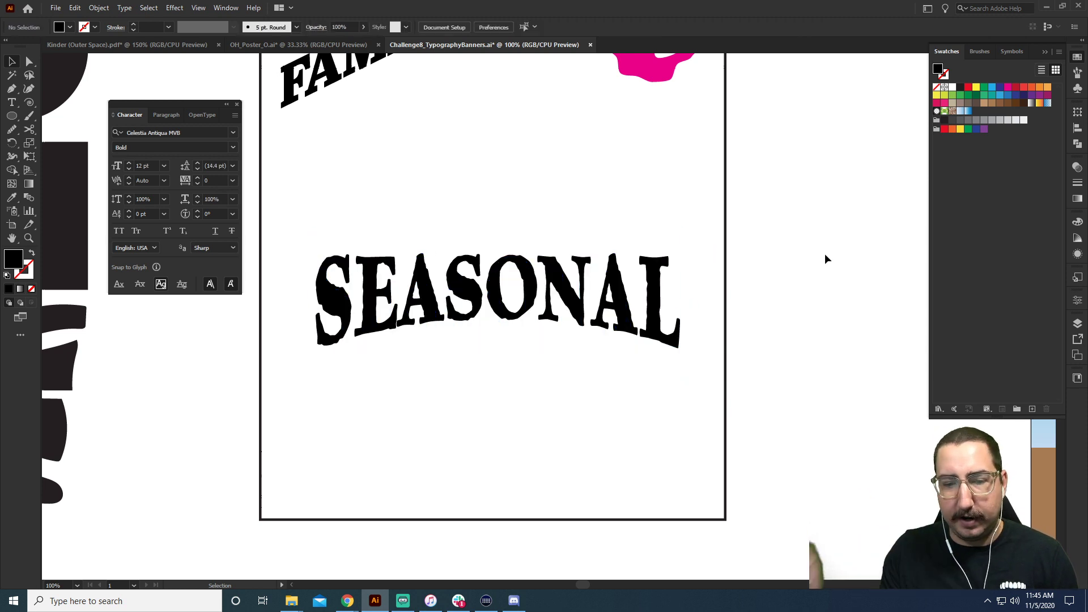
# Edit the SEASONAL text's existing Arc Lower warp to a stronger negative bend.
pyautogui.click(622, 306)
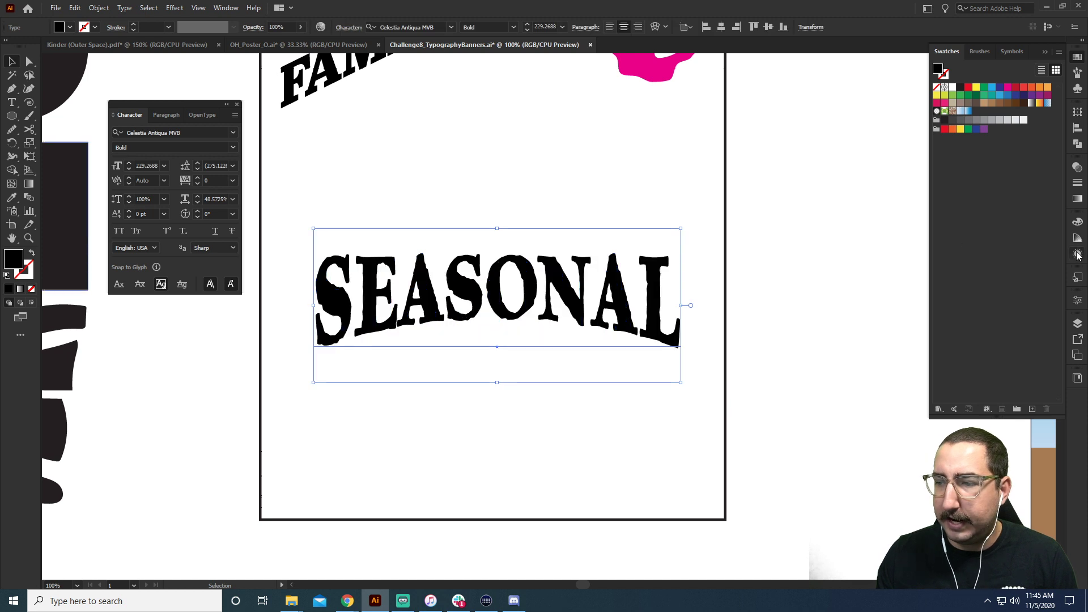
pyautogui.click(1078, 254)
pyautogui.click(991, 250)
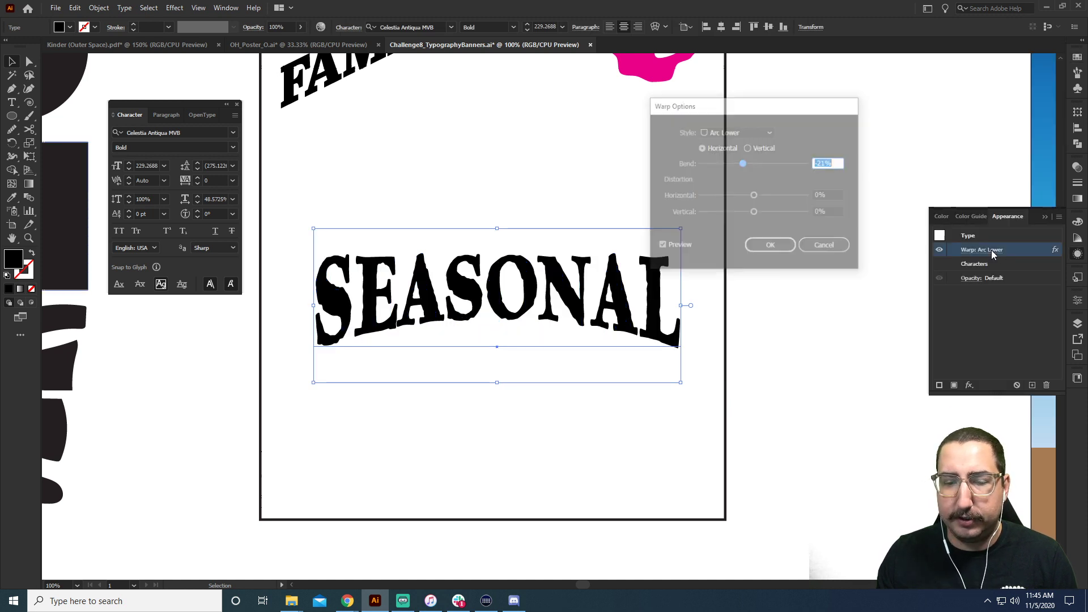
pyautogui.scroll(-8, 817, 160)
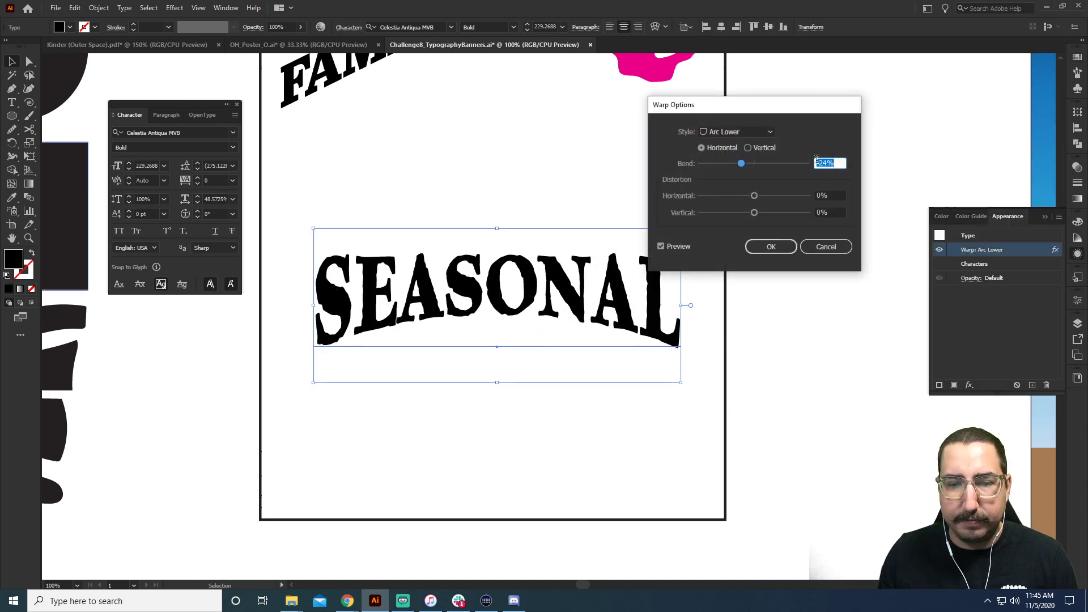
pyautogui.press('Return')
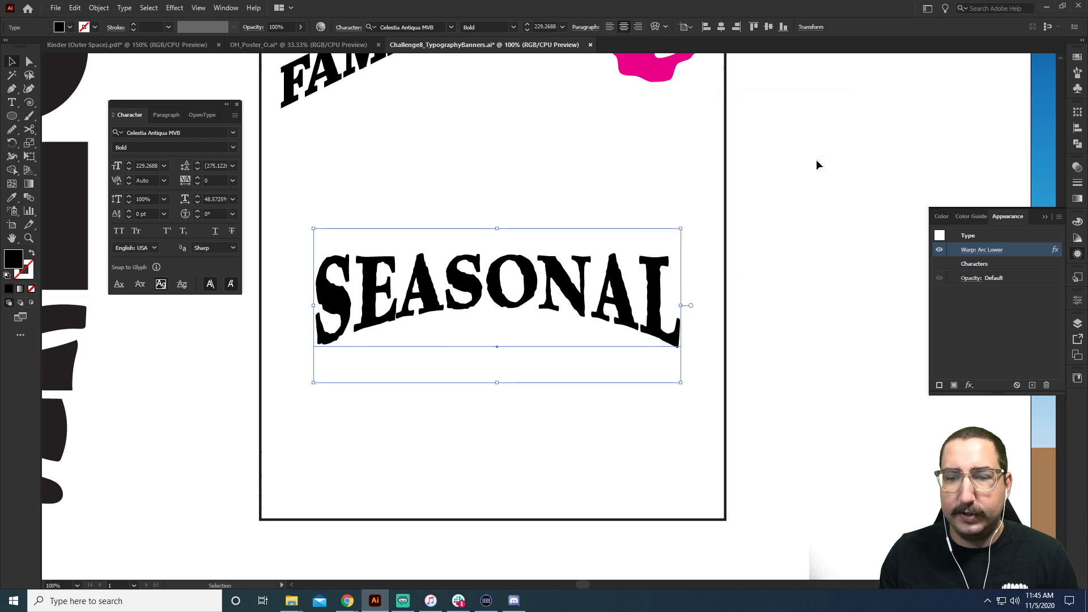
pyautogui.click(791, 183)
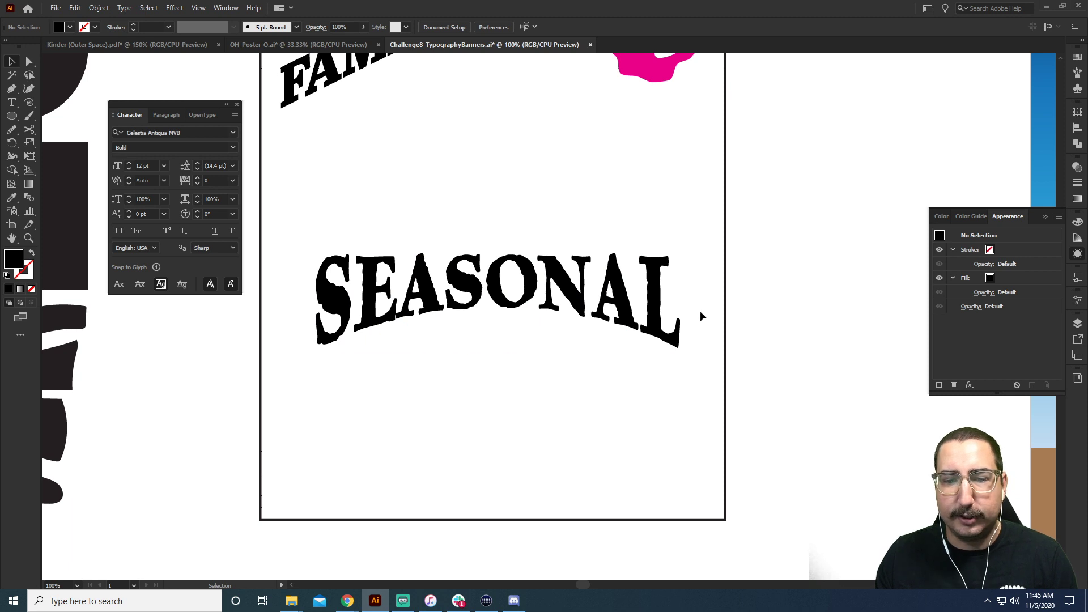
# Replace the warped SEASONAL wording with FALL HARVEST.
pyautogui.click(494, 296)
pyautogui.doubleClick(498, 291)
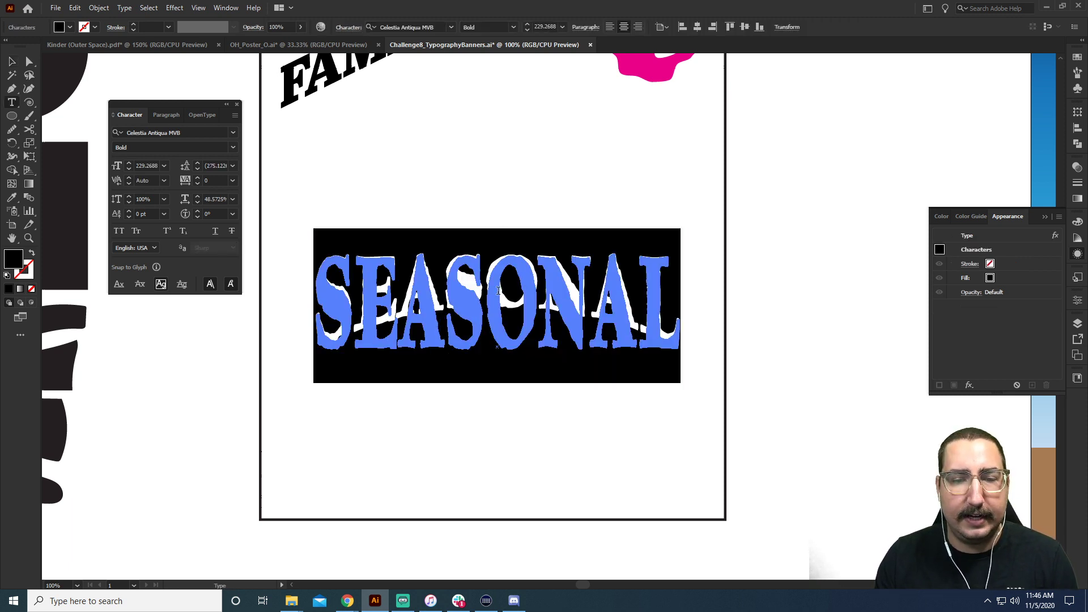
pyautogui.write('FALL ')
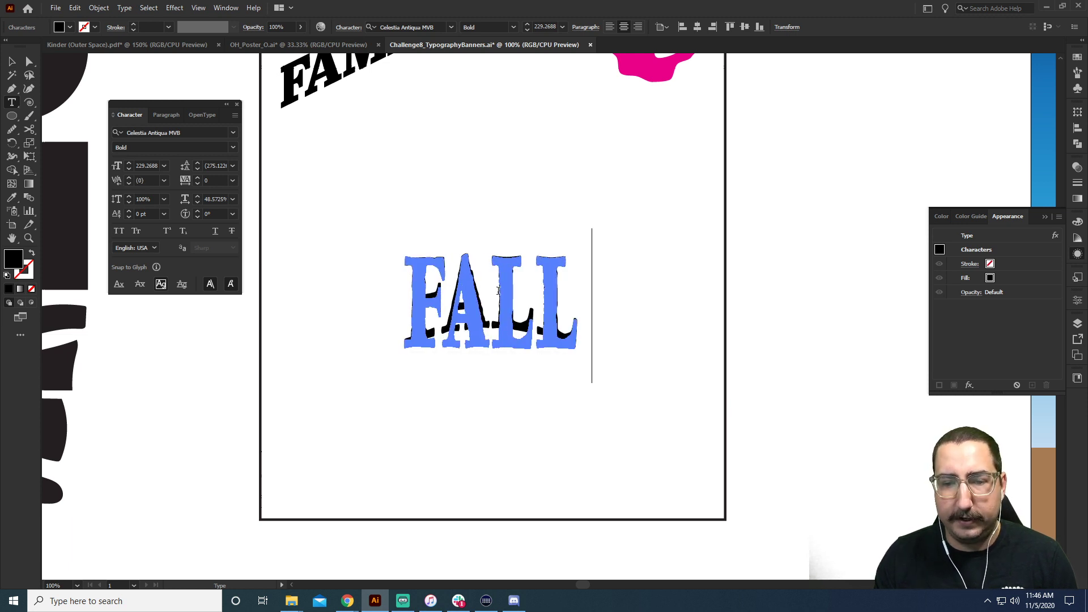
pyautogui.write('HARVEST')
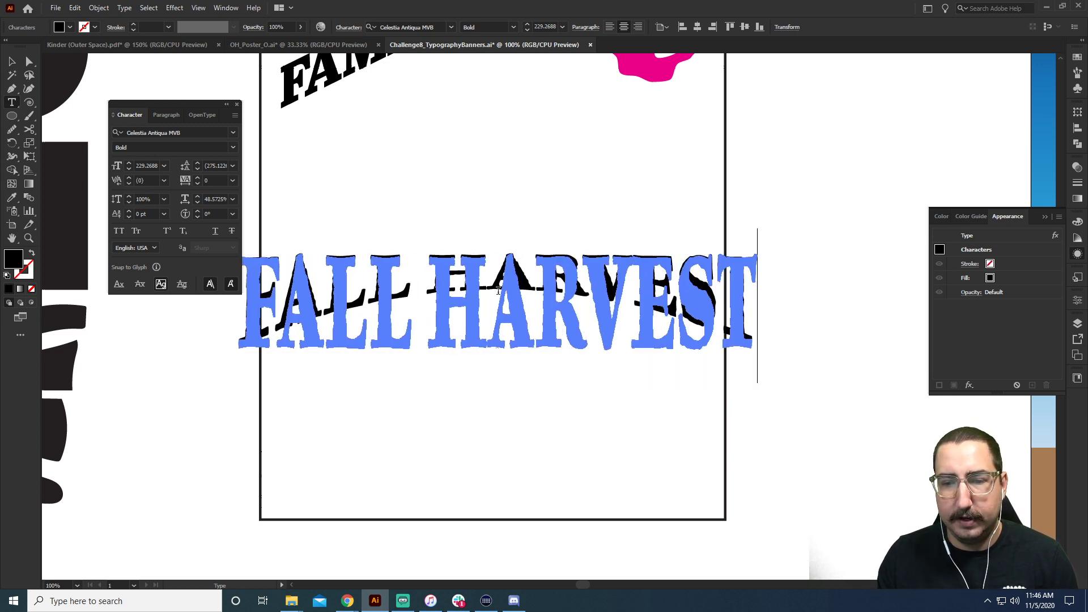
pyautogui.press('Escape')
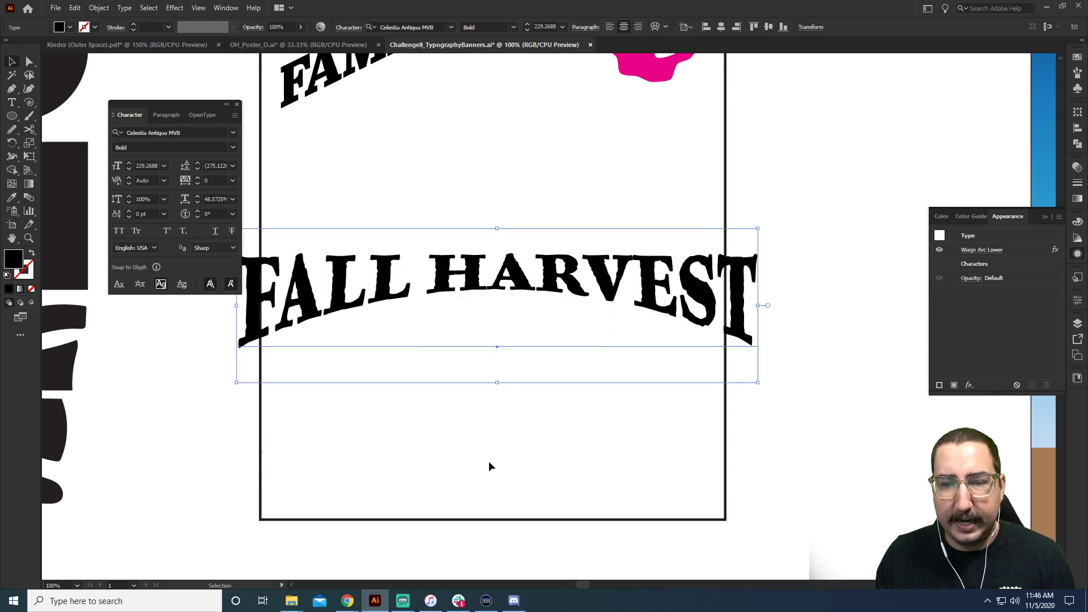
pyautogui.click(491, 464)
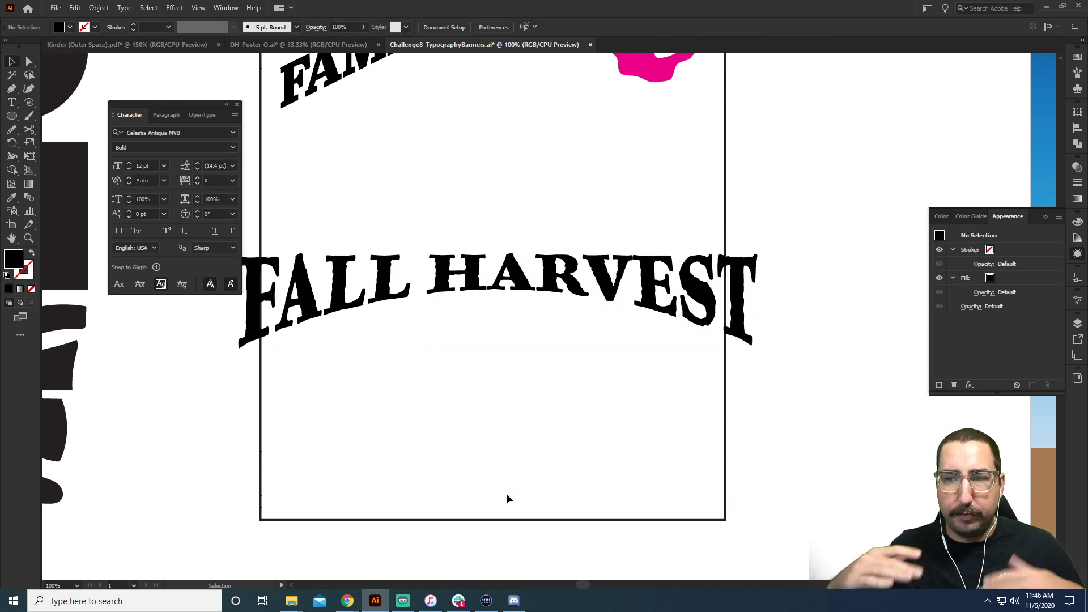
# Narrow the FALL HARVEST text about its centre so it fits inside the frame with a margin on both sides.
pyautogui.click(523, 378)
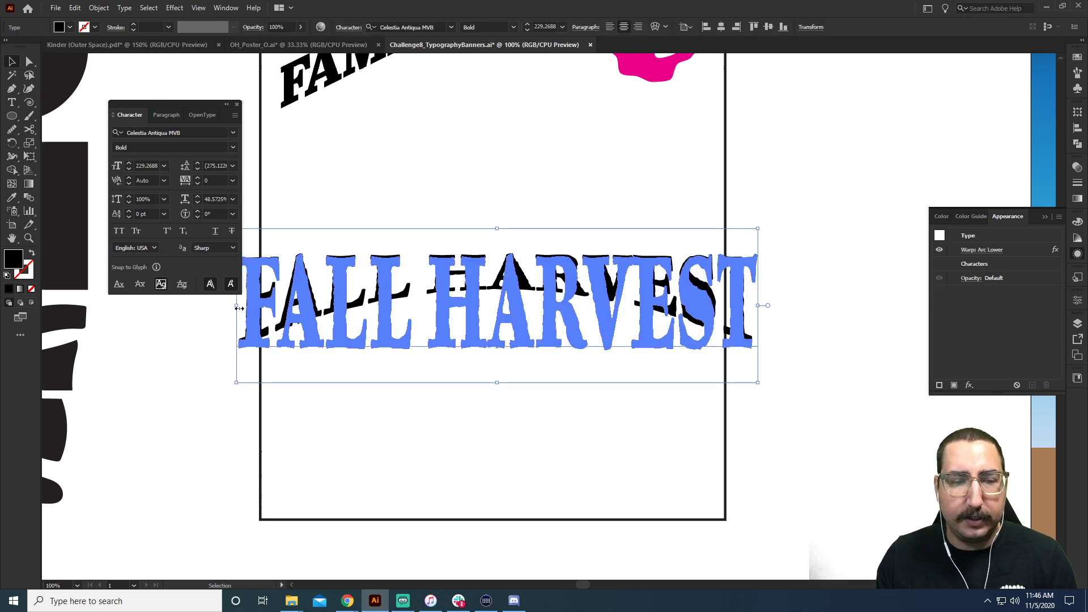
pyautogui.moveTo(237, 305); pyautogui.dragTo(369, 304)
pyautogui.click(400, 460)
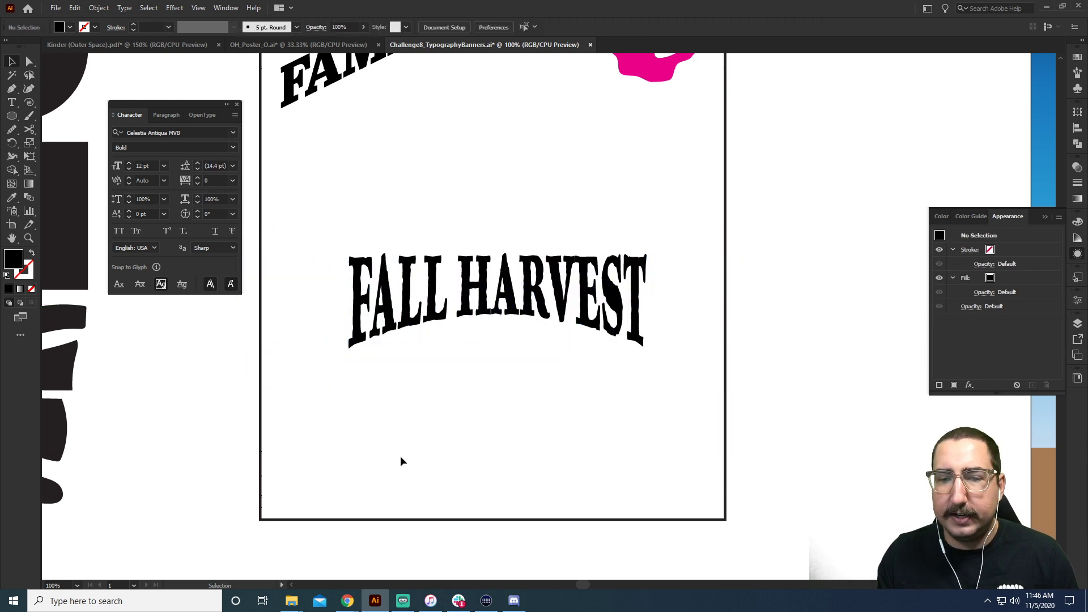
pyautogui.moveTo(397, 338); pyautogui.dragTo(391, 335)
pyautogui.moveTo(347, 305); pyautogui.dragTo(324, 305)
pyautogui.click(495, 445)
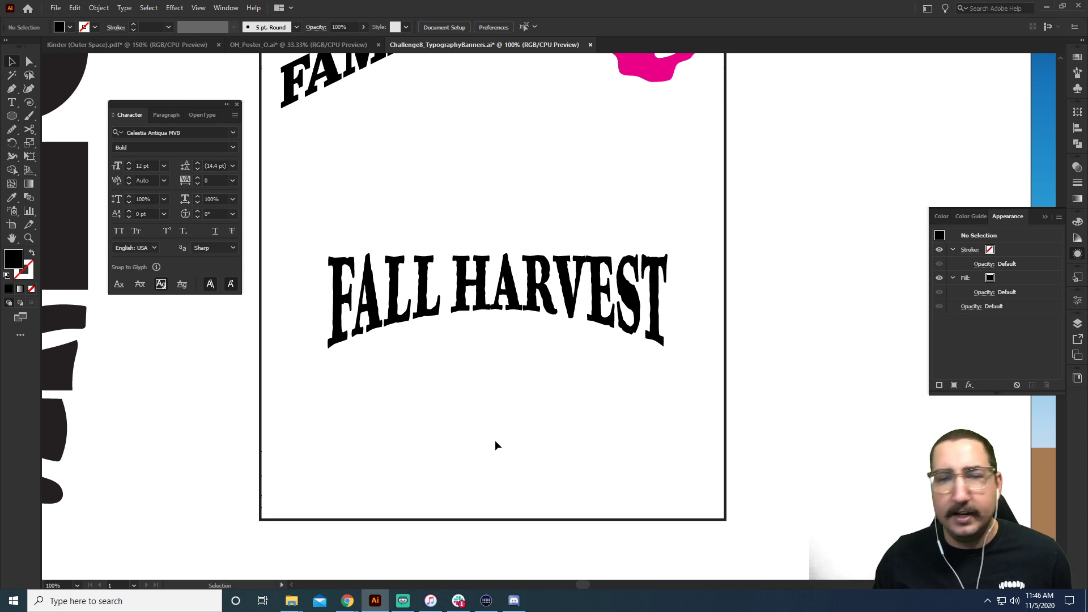
pyautogui.moveTo(505, 345); pyautogui.dragTo(476, 356)
pyautogui.click(364, 448)
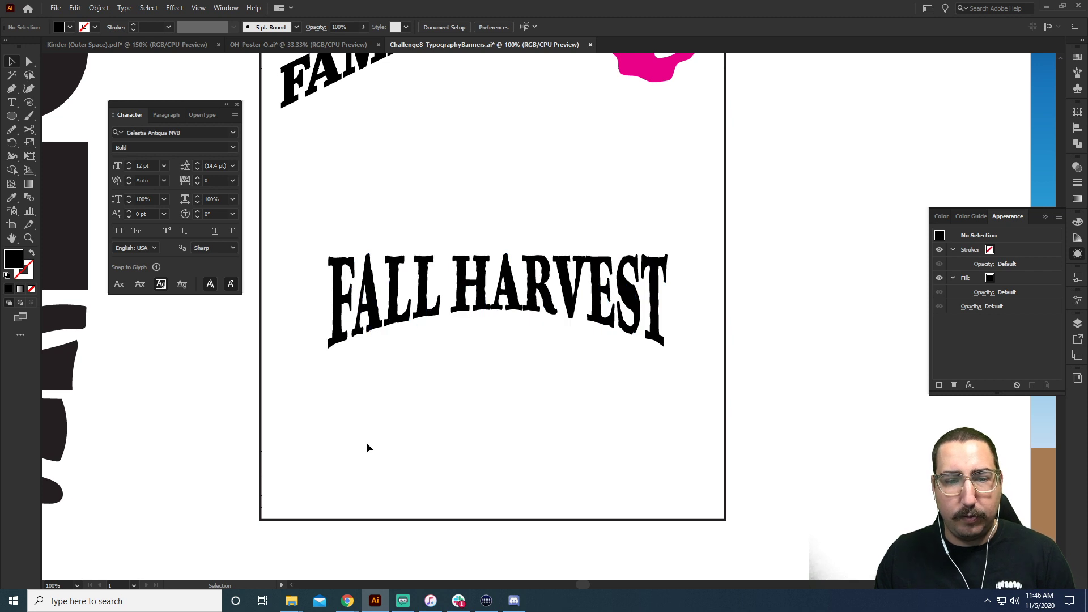
# Add the text ZUCCINNI below FALL HARVEST in the frame's lower part.
pyautogui.press('t')
pyautogui.click(396, 436)
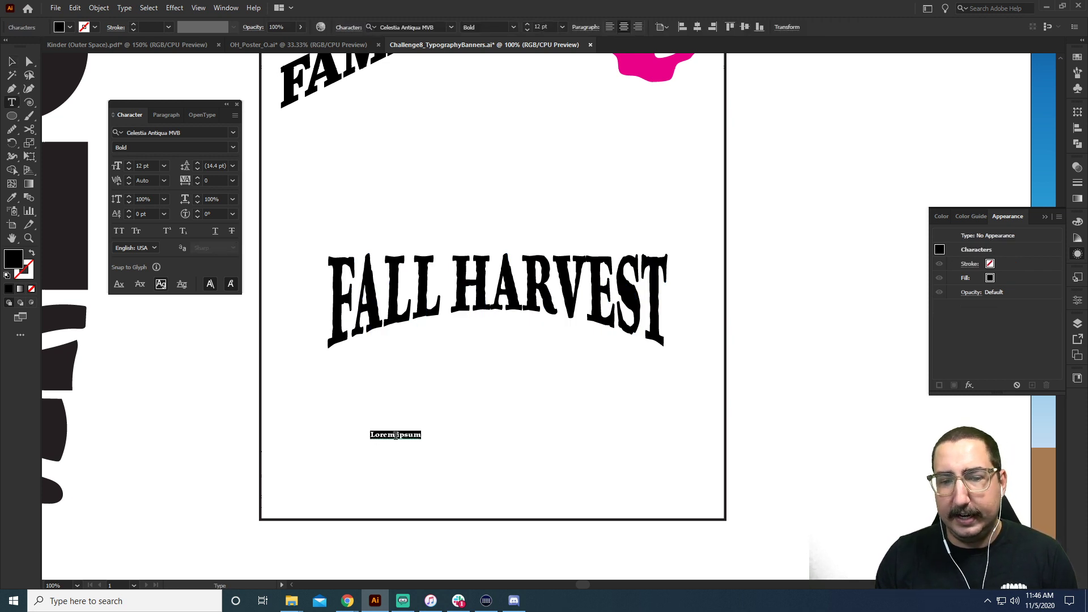
pyautogui.press('BackSpace')
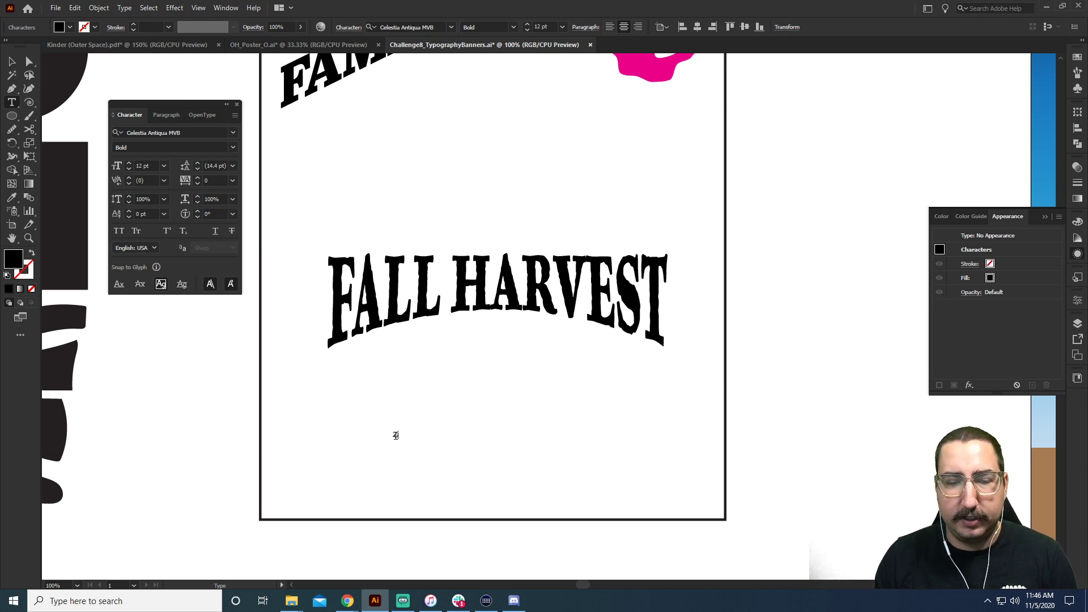
pyautogui.write('ZUC')
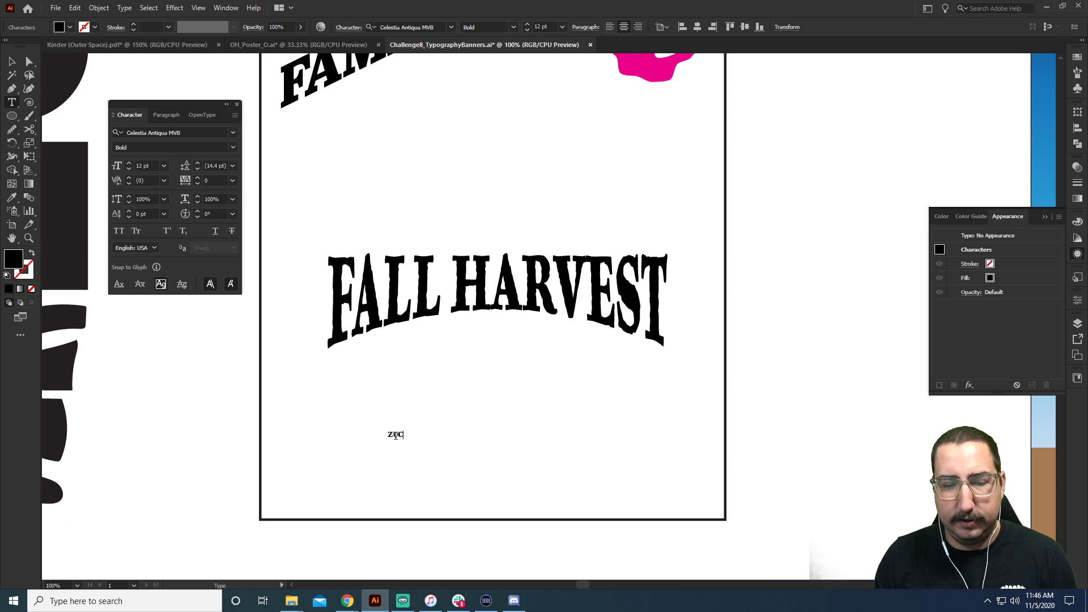
pyautogui.write('CIN')
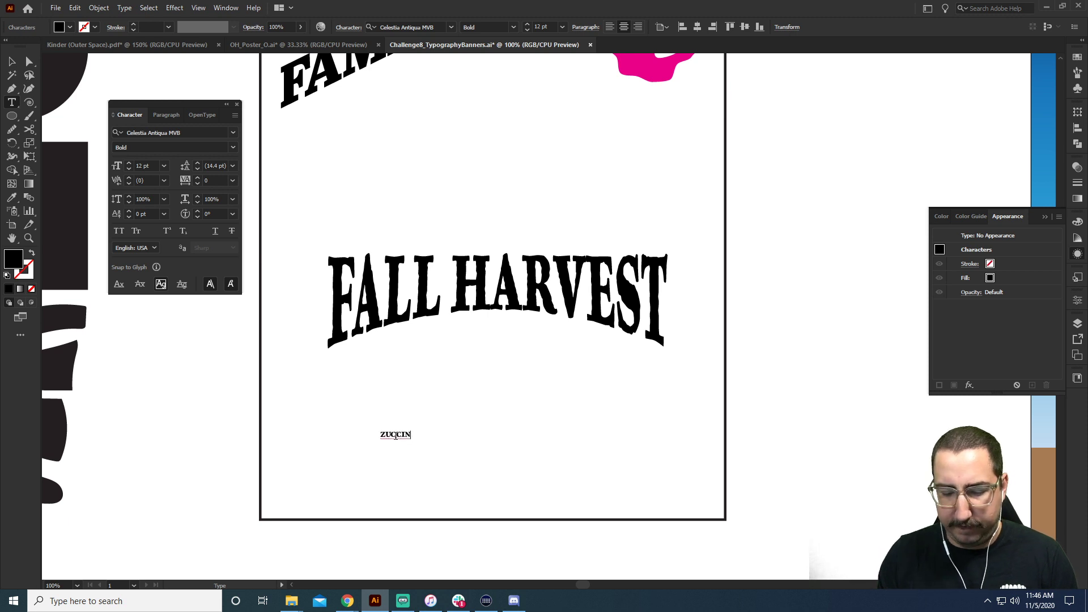
pyautogui.write('NI')
pyautogui.press('Escape')
# Enlarge the ZUCCINNI text to about 114 pt, set its font style to Adornado and place it beneath FALL HARVEST.
pyautogui.press('s')
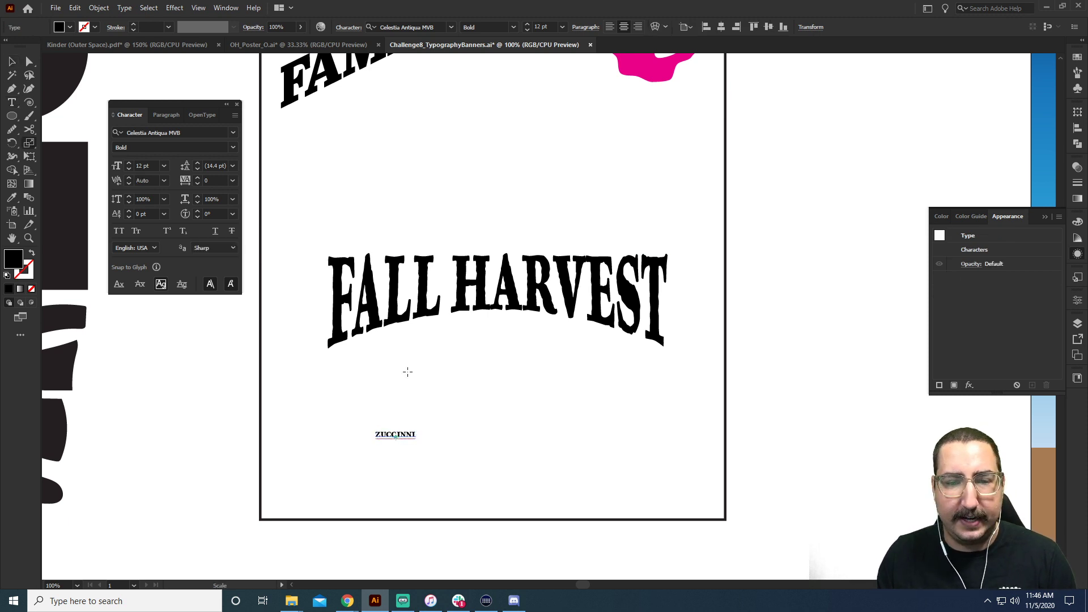
pyautogui.moveTo(407, 372); pyautogui.dragTo(635, 309)
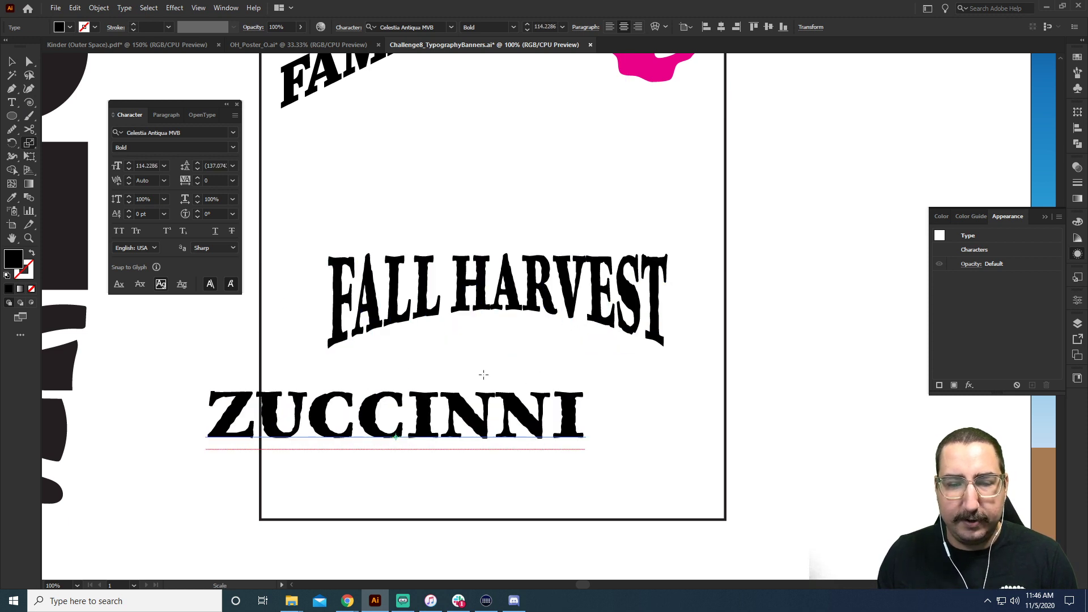
pyautogui.click(231, 148)
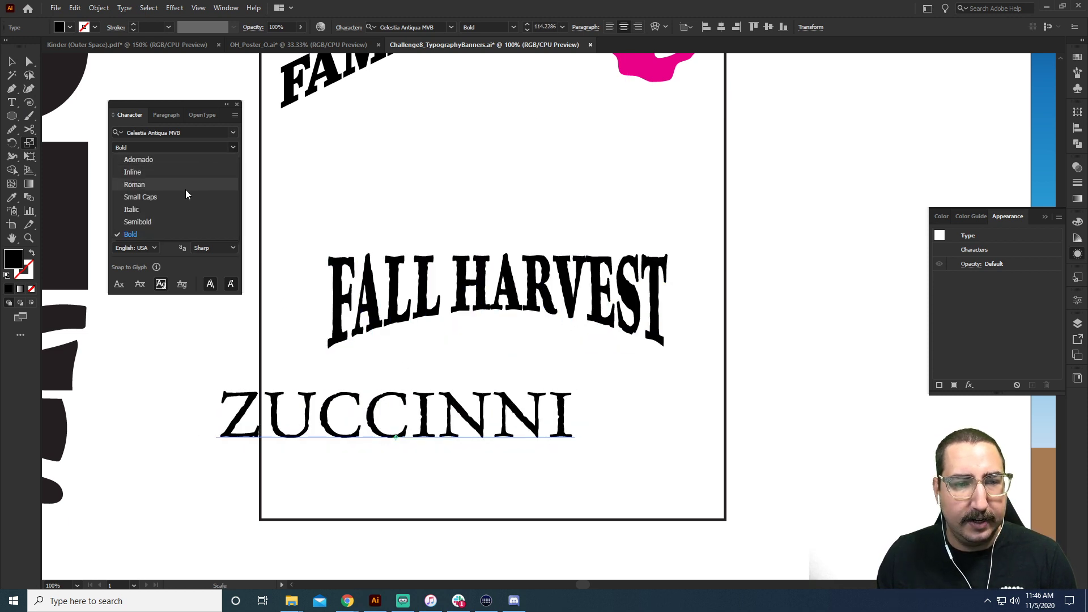
pyautogui.click(184, 161)
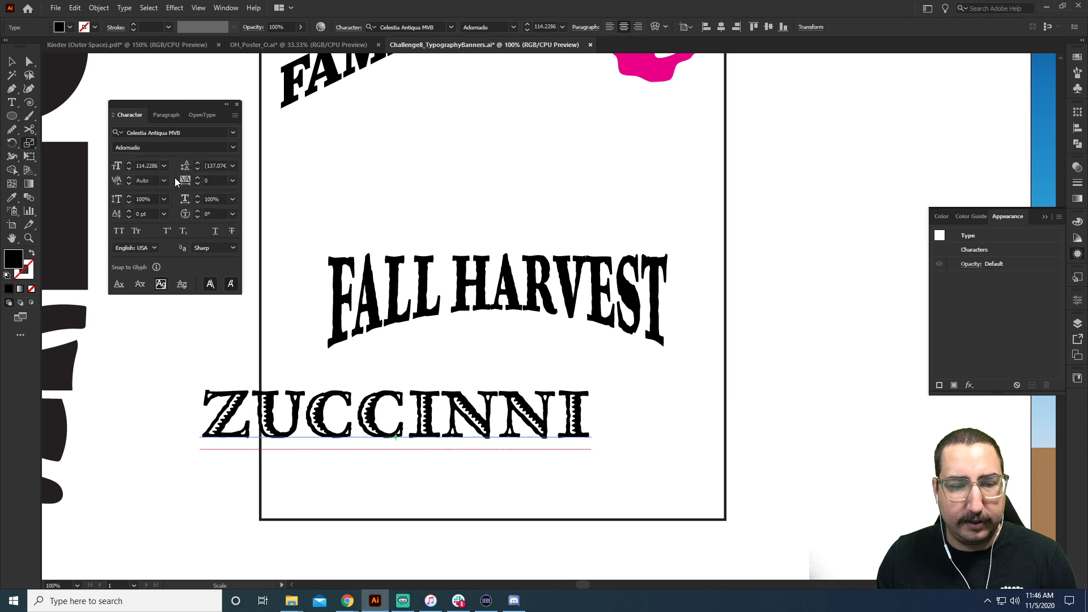
pyautogui.click(12, 62)
pyautogui.moveTo(459, 415); pyautogui.dragTo(536, 369)
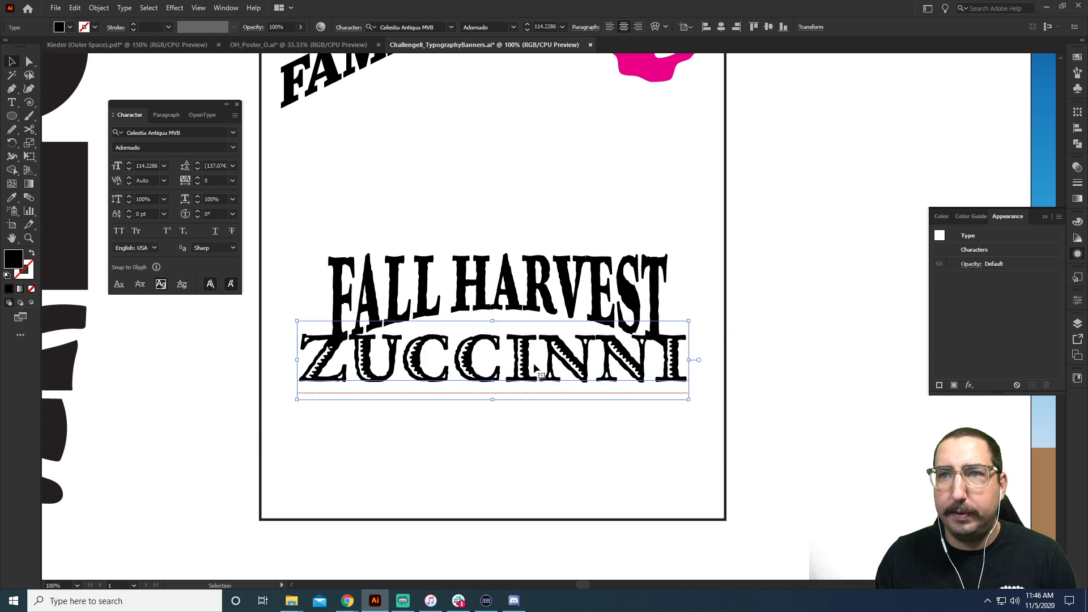
# Apply a horizontal Arc Upper warp to the ZUCCINNI text with a 32% bend.
pyautogui.click(174, 9)
pyautogui.moveTo(215, 155)
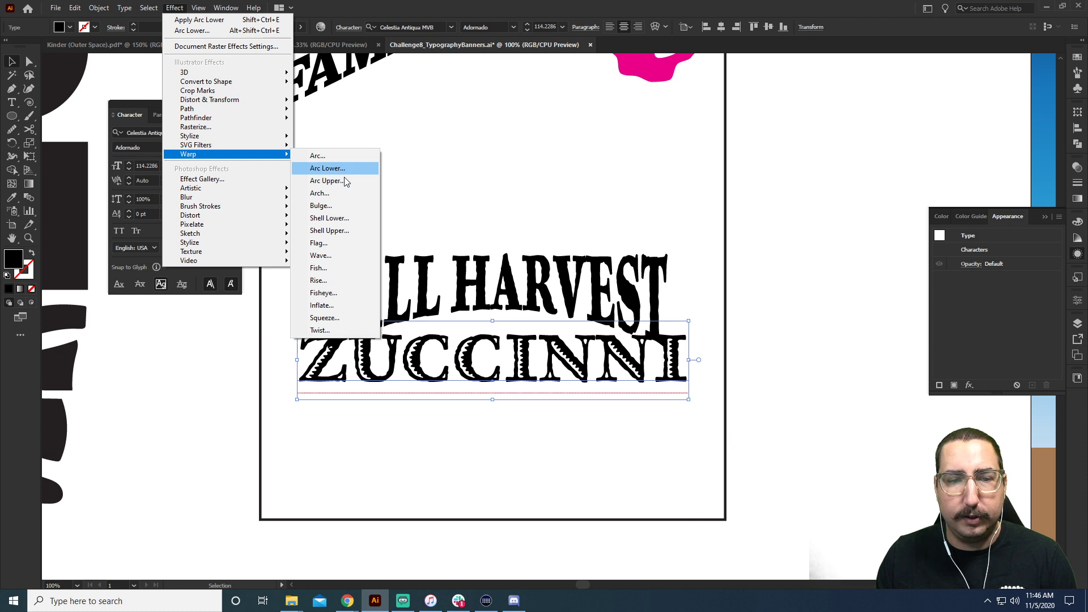
pyautogui.click(346, 181)
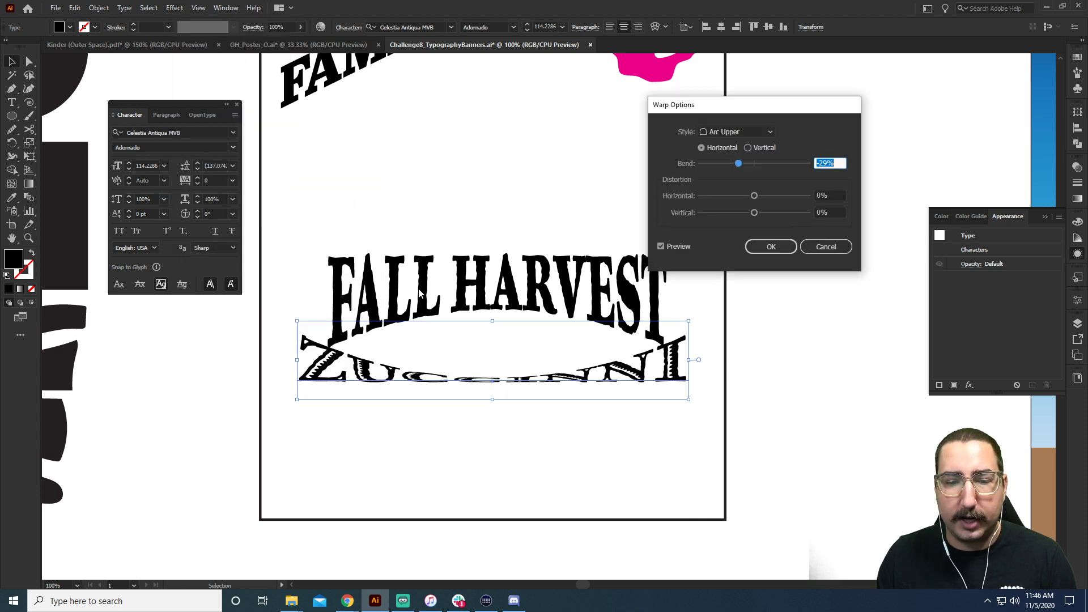
pyautogui.moveTo(760, 163); pyautogui.dragTo(772, 162)
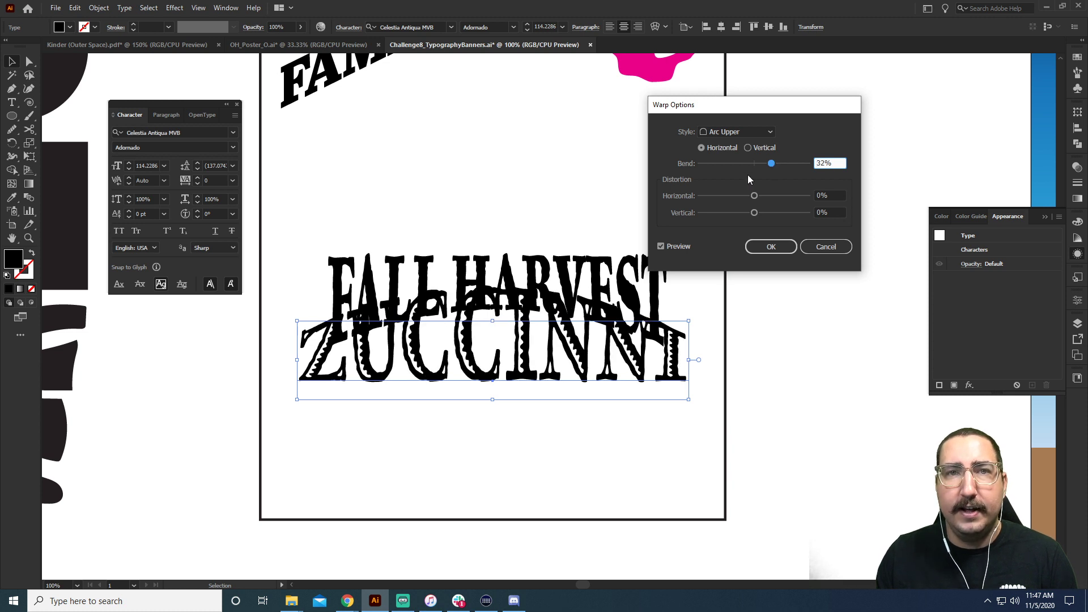
pyautogui.click(768, 247)
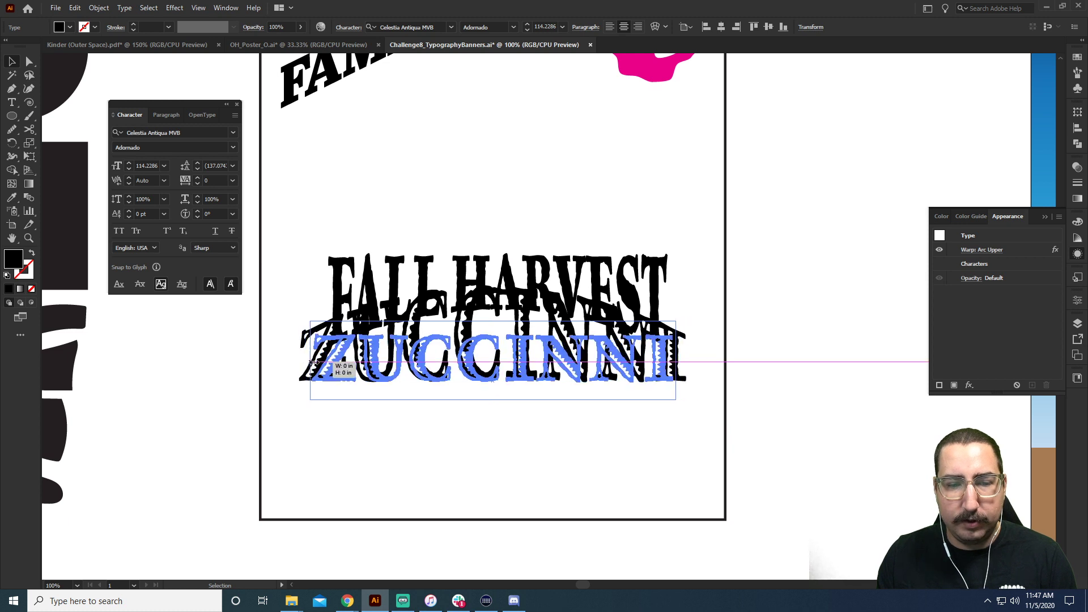
# Narrow ZUCCINNI to about 84% horizontal scale, move it just below FALL HARVEST and enlarge it slightly to about 116 pt.
pyautogui.moveTo(314, 362); pyautogui.dragTo(332, 362)
pyautogui.moveTo(441, 375); pyautogui.dragTo(443, 398)
pyautogui.press('s')
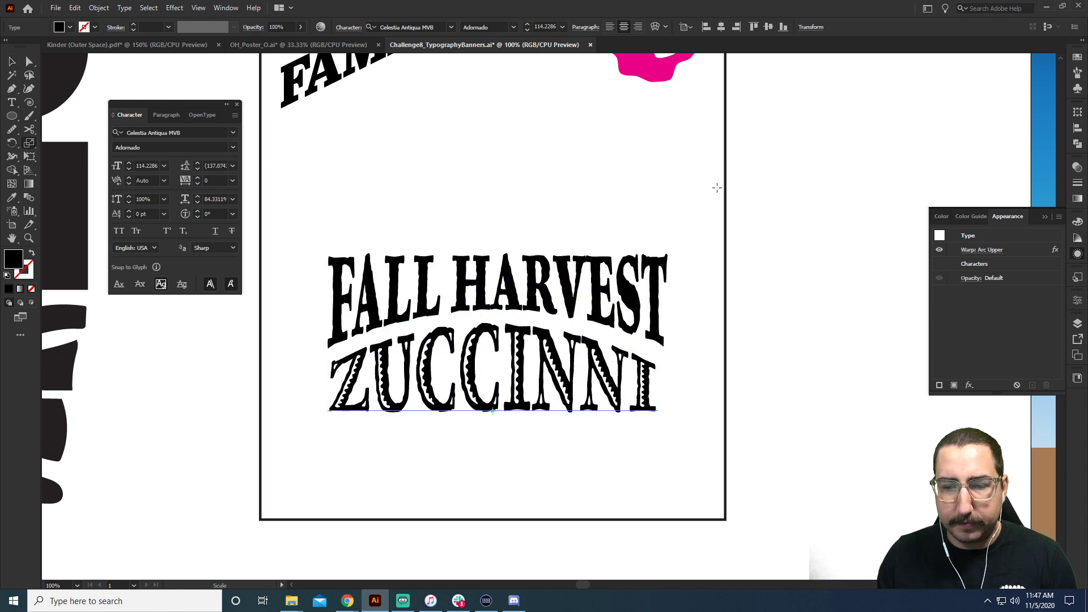
pyautogui.moveTo(716, 188)
pyautogui.mouseDown()
pyautogui.moveTo(737, 188)
pyautogui.moveTo(720, 185)
pyautogui.mouseUp()
# Reduce the bend of ZUCCINNI's Arc Upper warp to 28%.
pyautogui.click(984, 250)
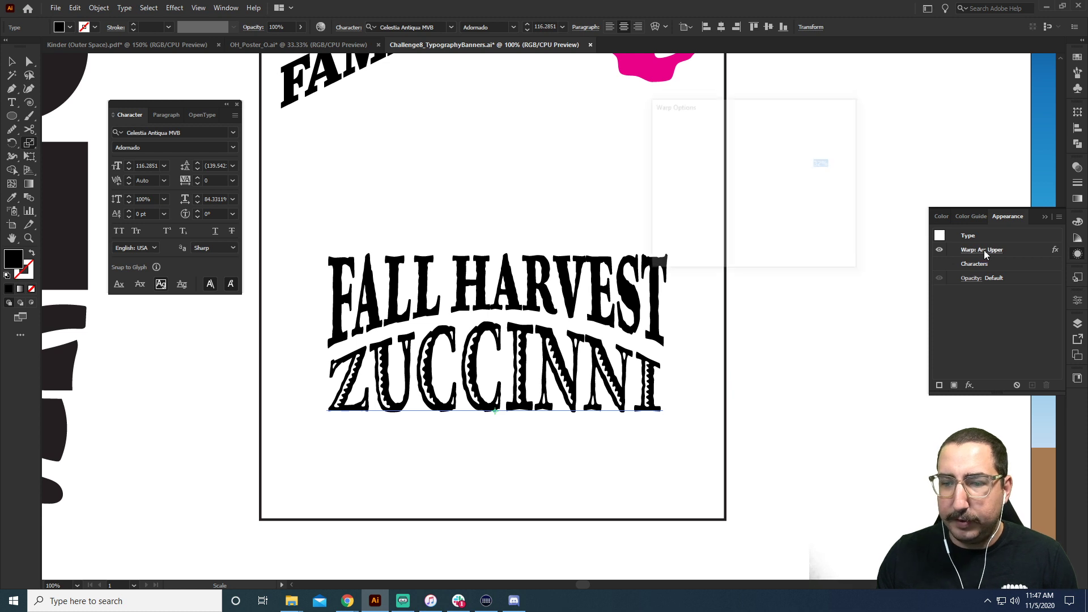
pyautogui.press('Down')
pyautogui.press('Down')
pyautogui.press('Down')
pyautogui.press('Down')
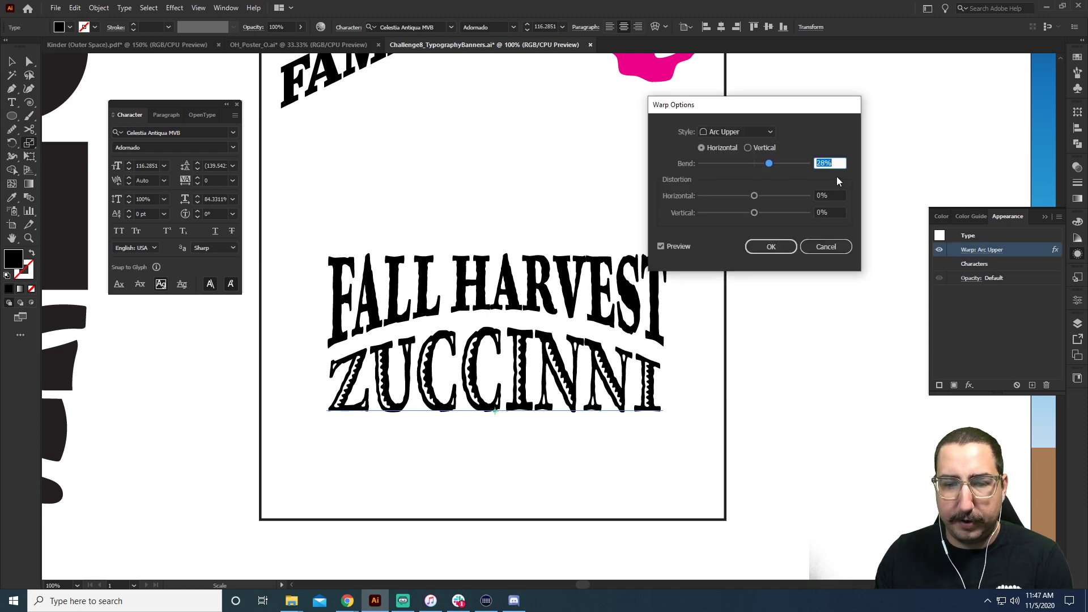
pyautogui.click(773, 246)
# Nudge the ZUCCINNI text up slightly to tighten the gap below FALL HARVEST.
pyautogui.press('v')
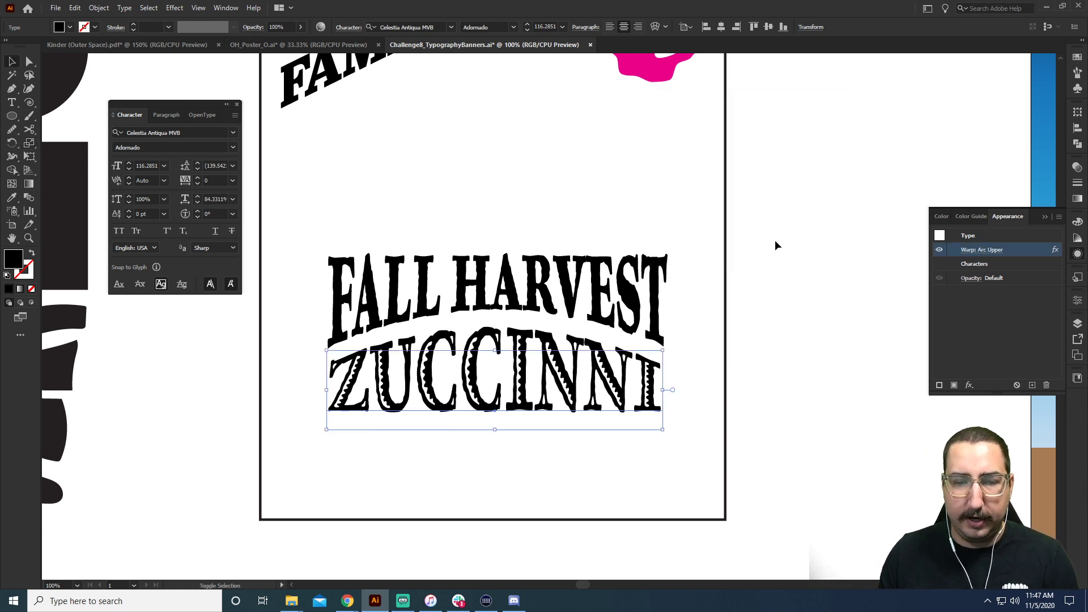
pyautogui.press('Up')
pyautogui.press('Up')
pyautogui.press('Up')
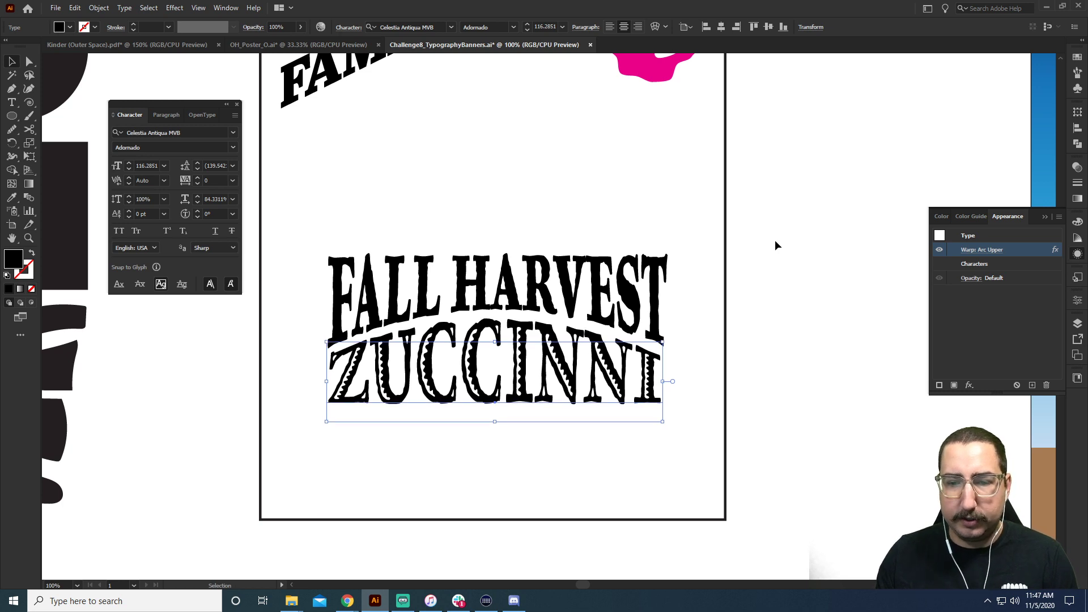
# Enlarge FALL HARVEST and ZUCCINNI together until they nearly span the frame's width.
pyautogui.moveTo(675, 233); pyautogui.dragTo(471, 396)
pyautogui.press('s')
pyautogui.moveTo(703, 210); pyautogui.dragTo(720, 178)
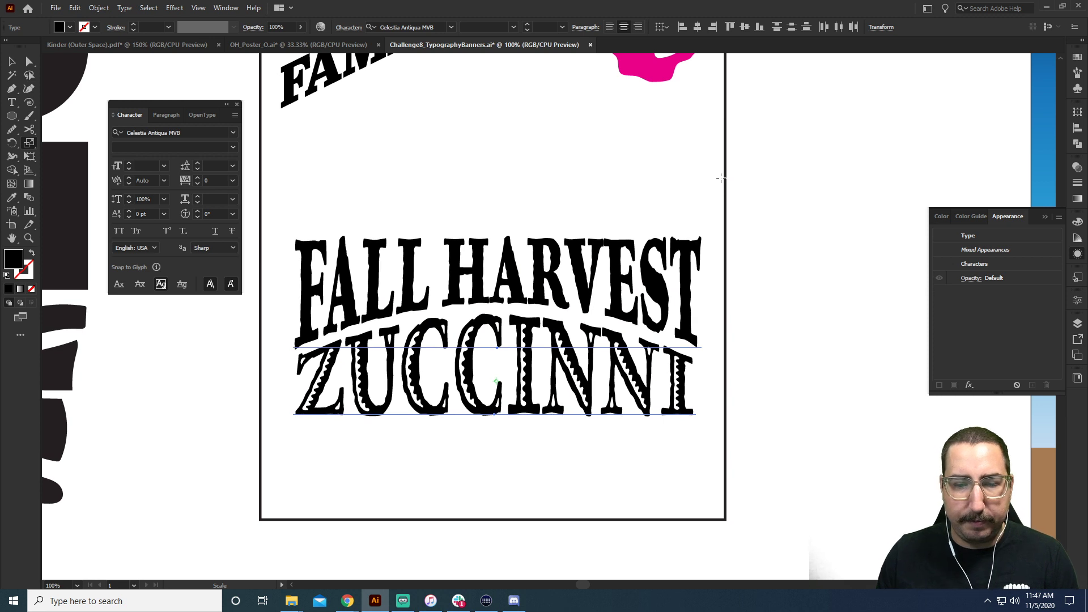
# Move the FALL HARVEST and ZUCCINNI texts down together to sit just above the frame's bottom edge, and deselect them.
pyautogui.hotkey('shift', 'Down')
pyautogui.hotkey('shift', 'Down')
pyautogui.hotkey('shift', 'Down')
pyautogui.hotkey('shift', 'Down')
pyautogui.hotkey('shift', 'Down')
pyautogui.hotkey('shift', 'Down')
pyautogui.hotkey('shift', 'Down')
pyautogui.hotkey('shift', 'Down')
pyautogui.hotkey('shift', 'Down')
pyautogui.hotkey('shift', 'Down')
pyautogui.hotkey('shift', 'Down')
pyautogui.hotkey('shift', 'Down')
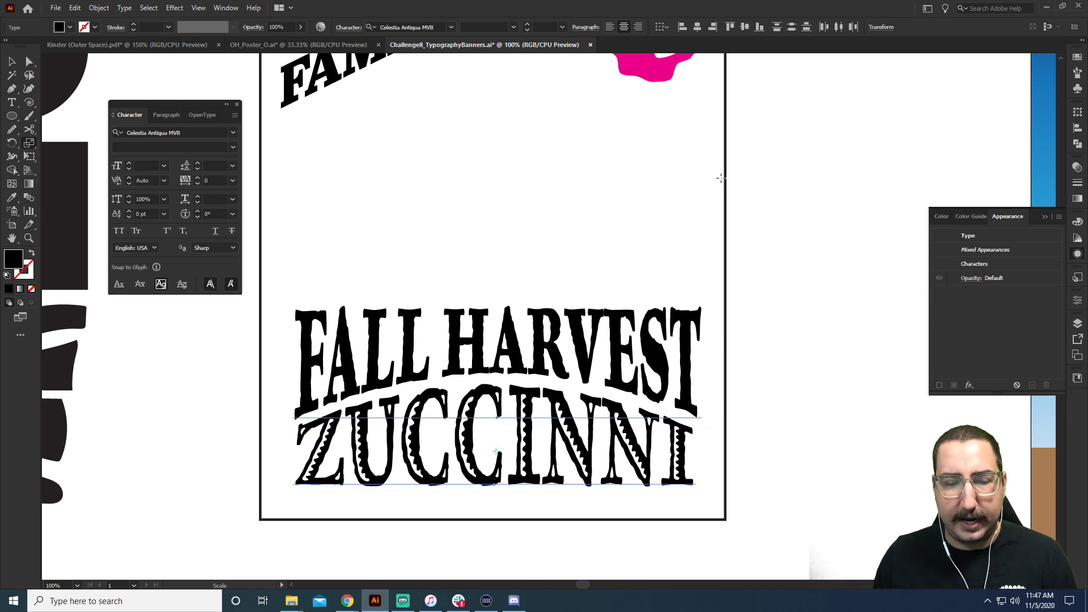
pyautogui.press('v')
pyautogui.click(790, 226)
# Add the text OCTOBER in the empty area between FAMILY and FALL HARVEST.
pyautogui.press('z')
pyautogui.hotkey('ctrl', '-')
pyautogui.hotkey('ctrl', '-')
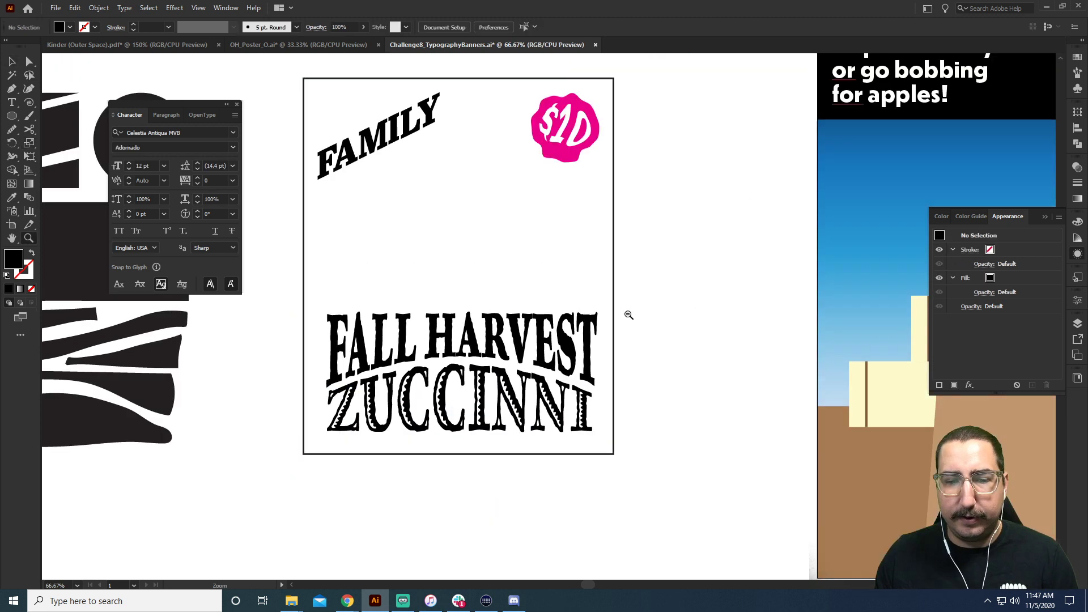
pyautogui.moveTo(543, 327); pyautogui.dragTo(711, 307)
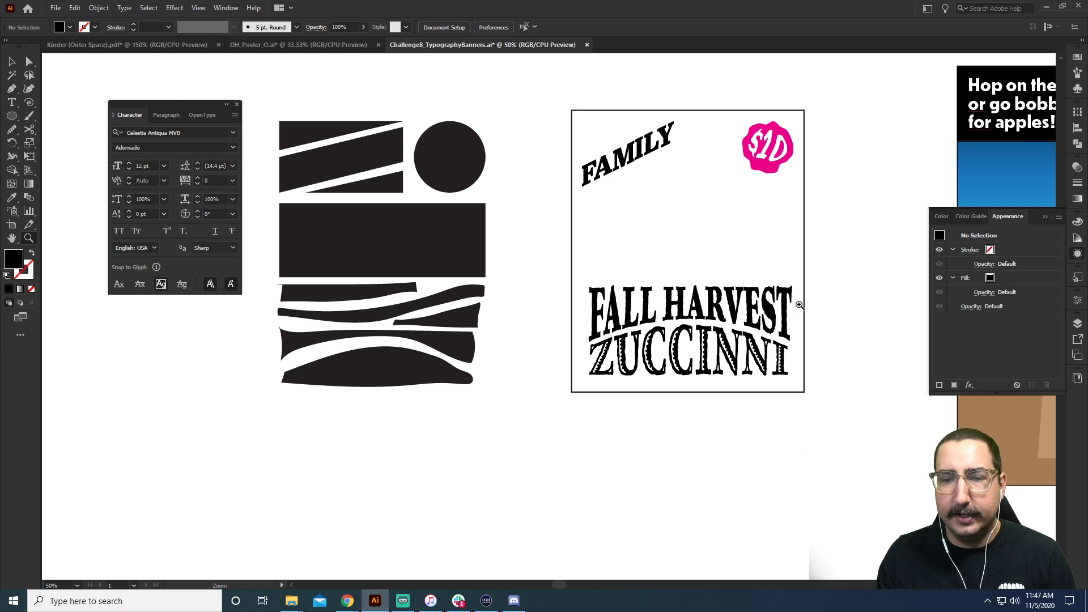
pyautogui.click(719, 263)
pyautogui.moveTo(633, 319); pyautogui.dragTo(657, 332)
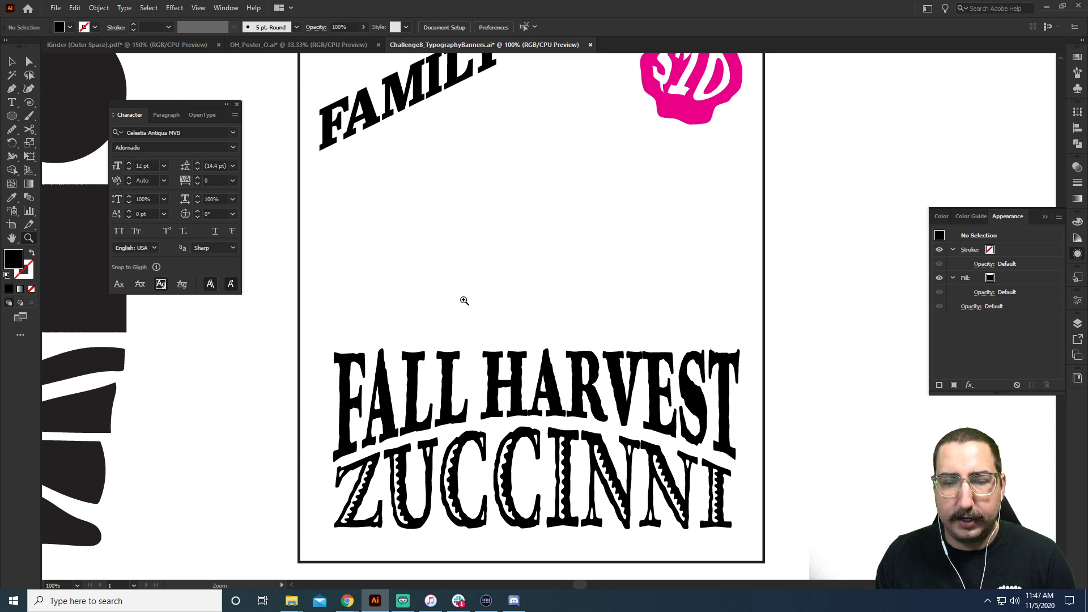
pyautogui.press('t')
pyautogui.click(415, 272)
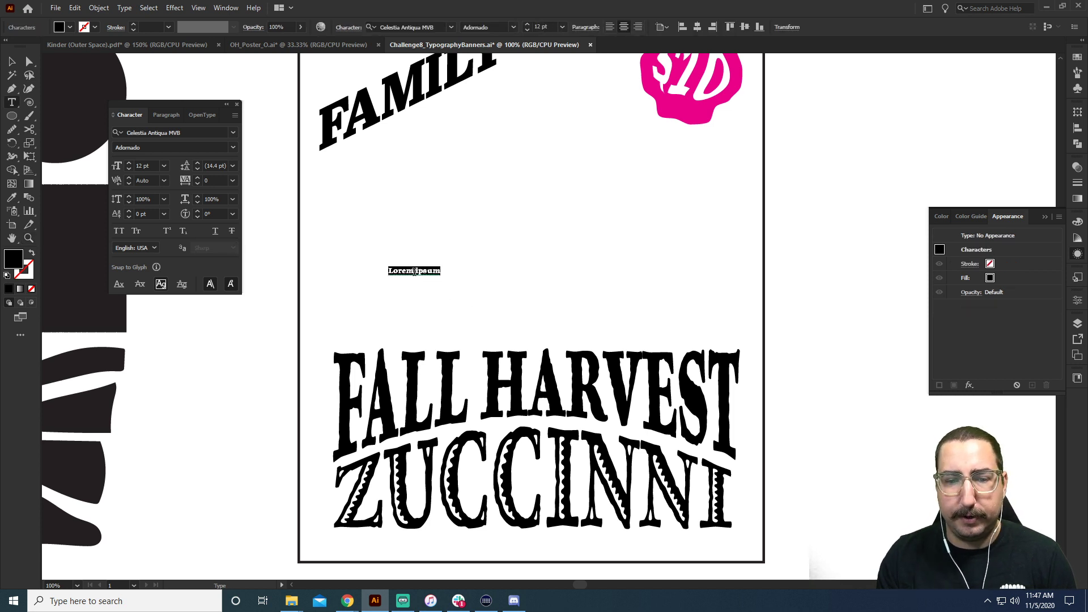
pyautogui.write('OCTOBER')
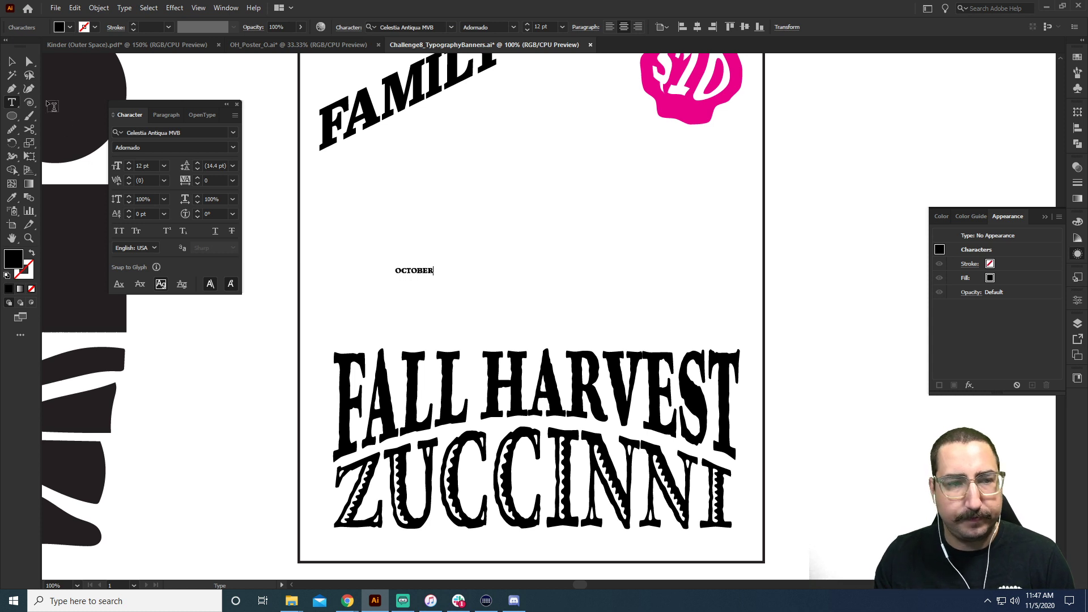
pyautogui.press('Escape')
# Scale up the OCTOBER text and copy the FAMILY text's character formatting onto it with the Eyedropper.
pyautogui.press('s')
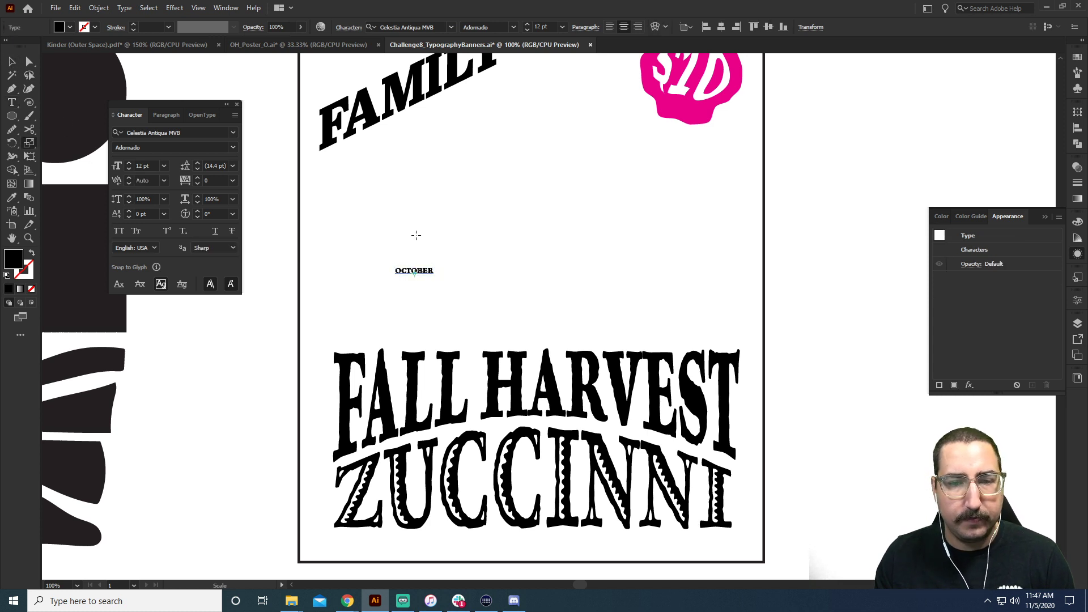
pyautogui.moveTo(414, 236); pyautogui.dragTo(408, 165)
pyautogui.press('i')
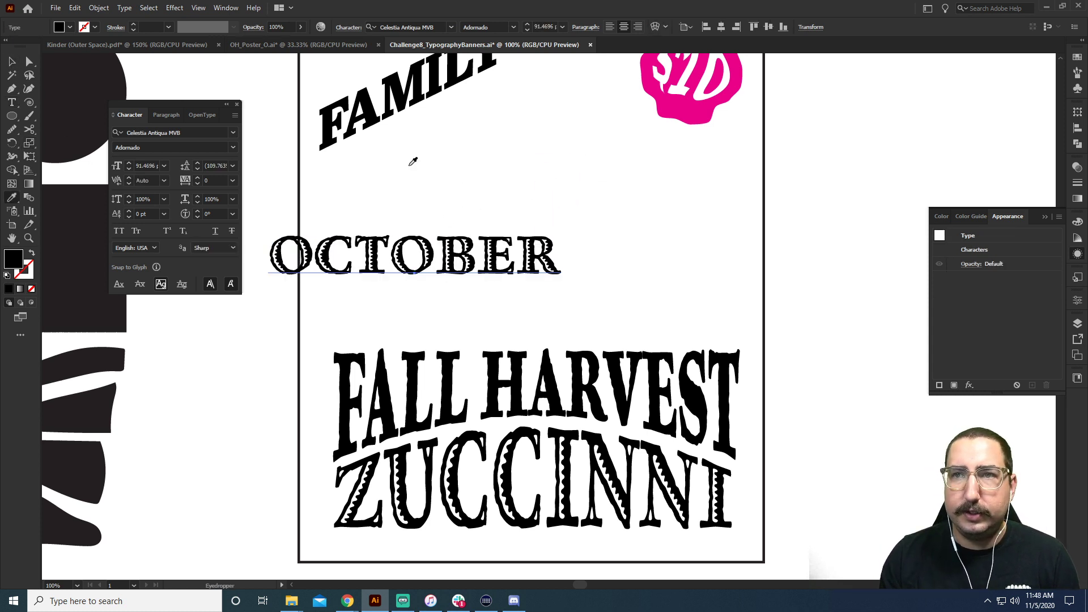
pyautogui.click(381, 98)
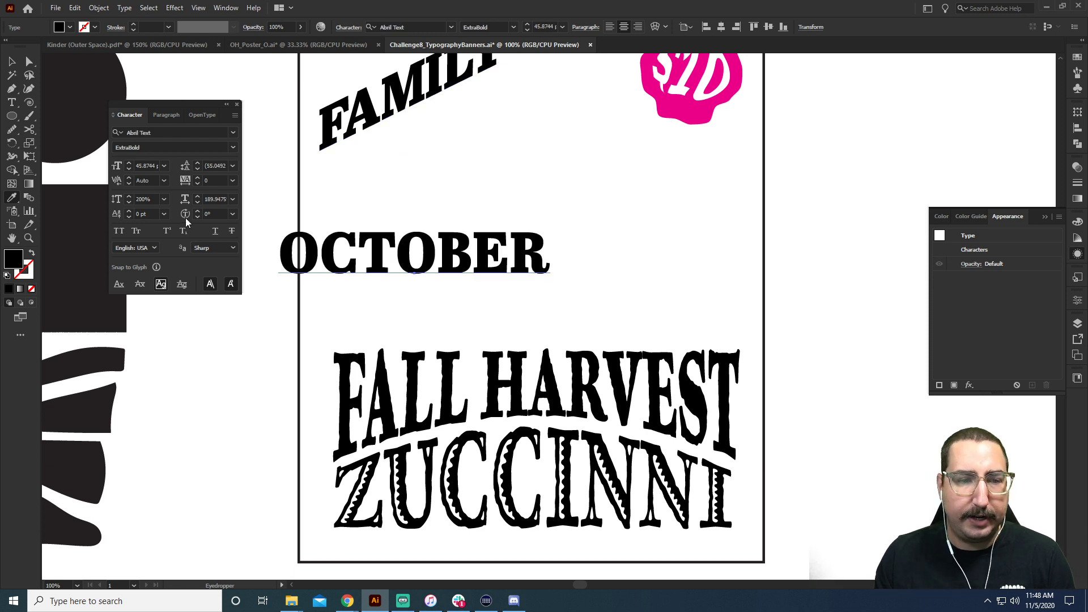
# Enlarge OCTOBER to about 57 pt and move it to the middle of the frame above FALL HARVEST.
pyautogui.click(12, 65)
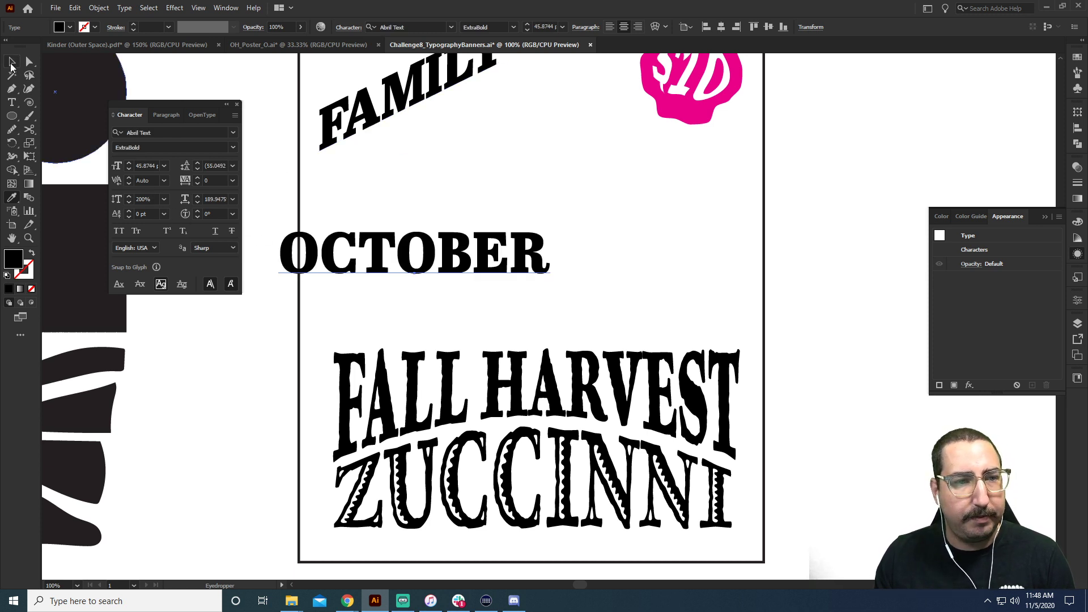
pyautogui.press('s')
pyautogui.moveTo(522, 189); pyautogui.dragTo(569, 173)
pyautogui.press('v')
pyautogui.moveTo(483, 253); pyautogui.dragTo(591, 270)
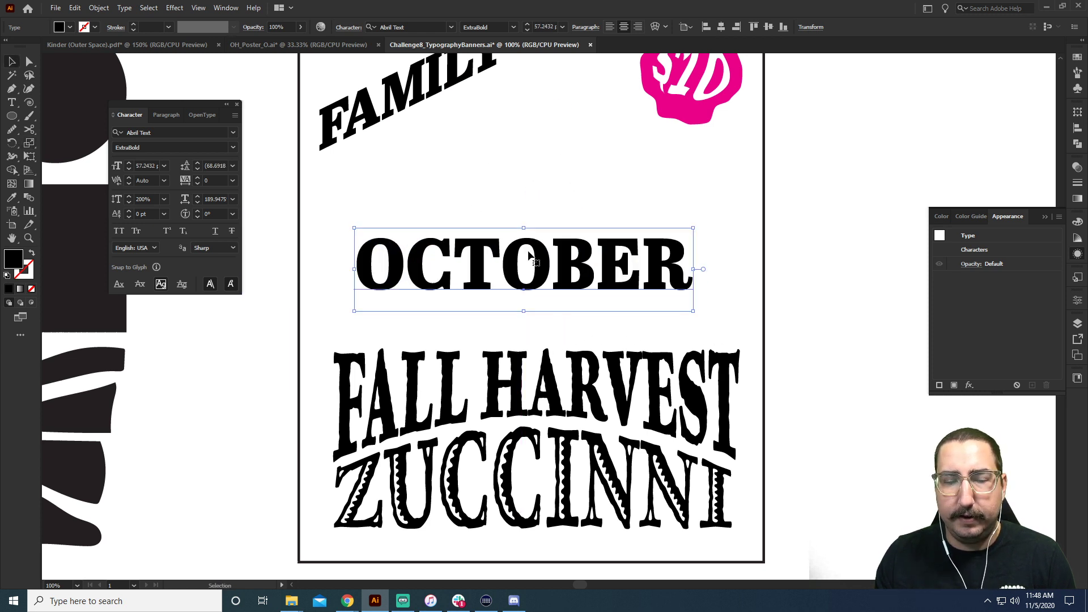
# Apply a horizontal Rise warp to the OCTOBER text with a 100% bend.
pyautogui.click(181, 11)
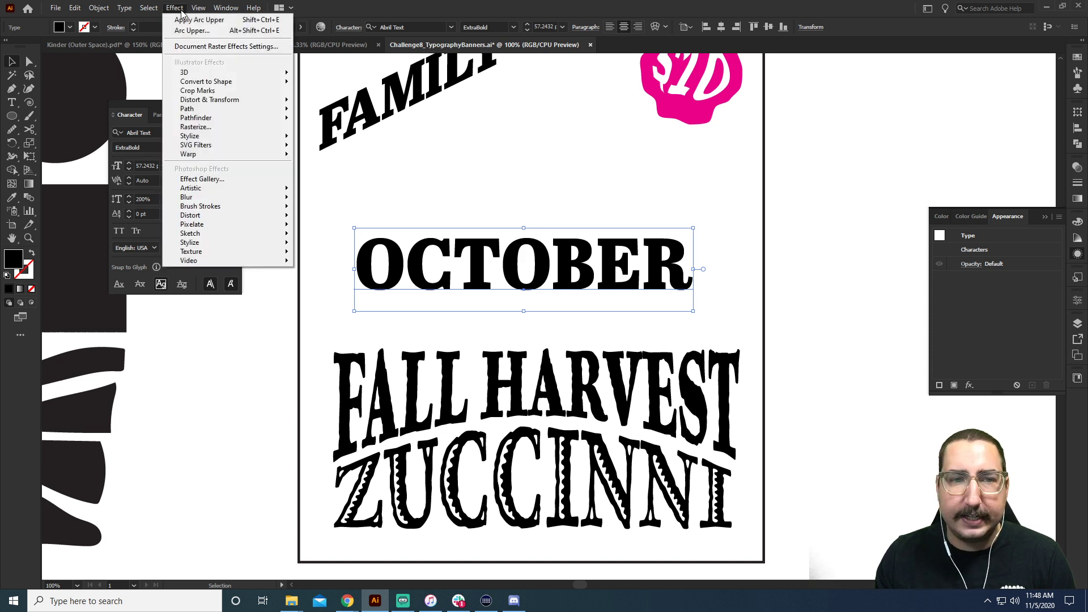
pyautogui.moveTo(266, 154)
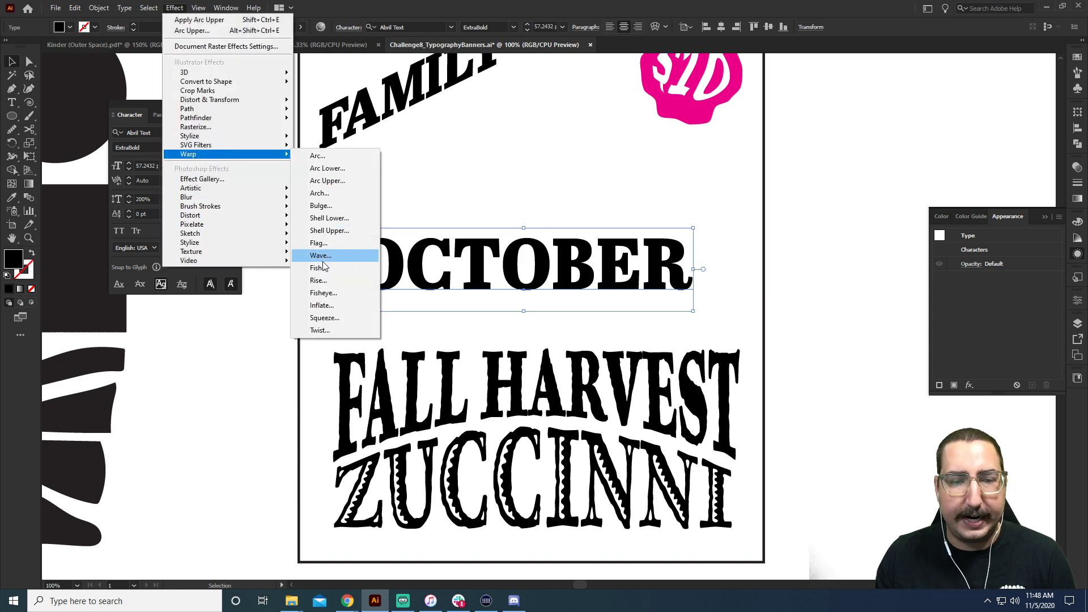
pyautogui.click(320, 281)
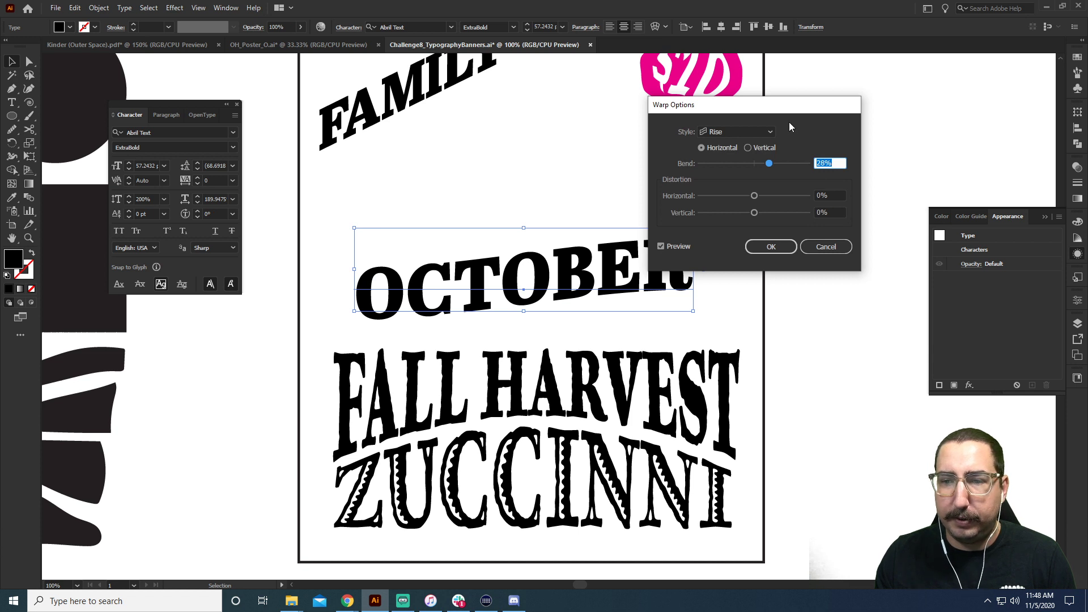
pyautogui.moveTo(788, 111); pyautogui.dragTo(916, 112)
pyautogui.moveTo(853, 164); pyautogui.dragTo(817, 166)
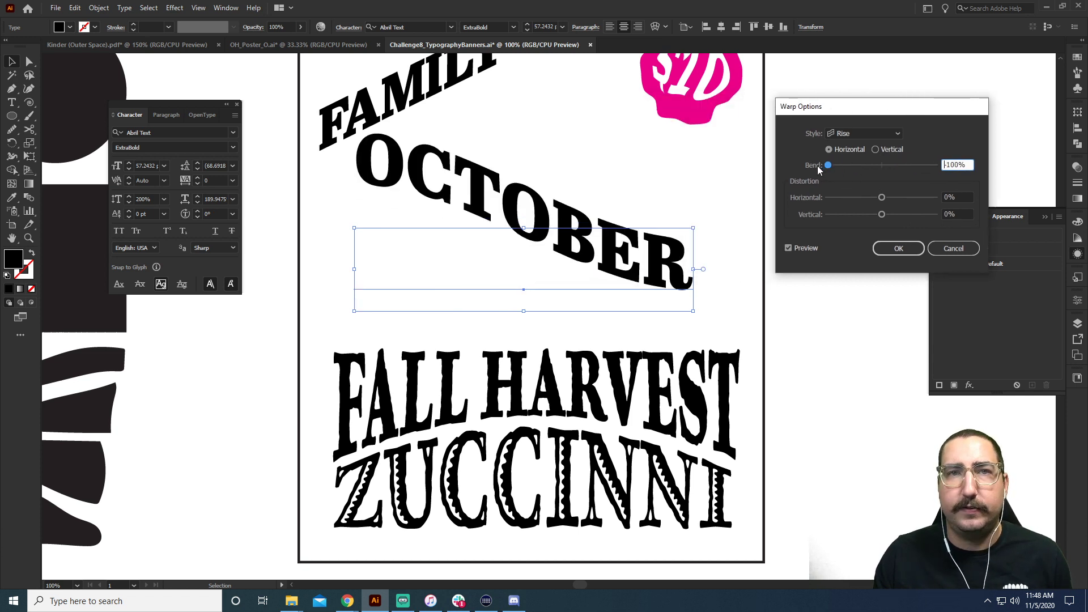
pyautogui.press('Delete')
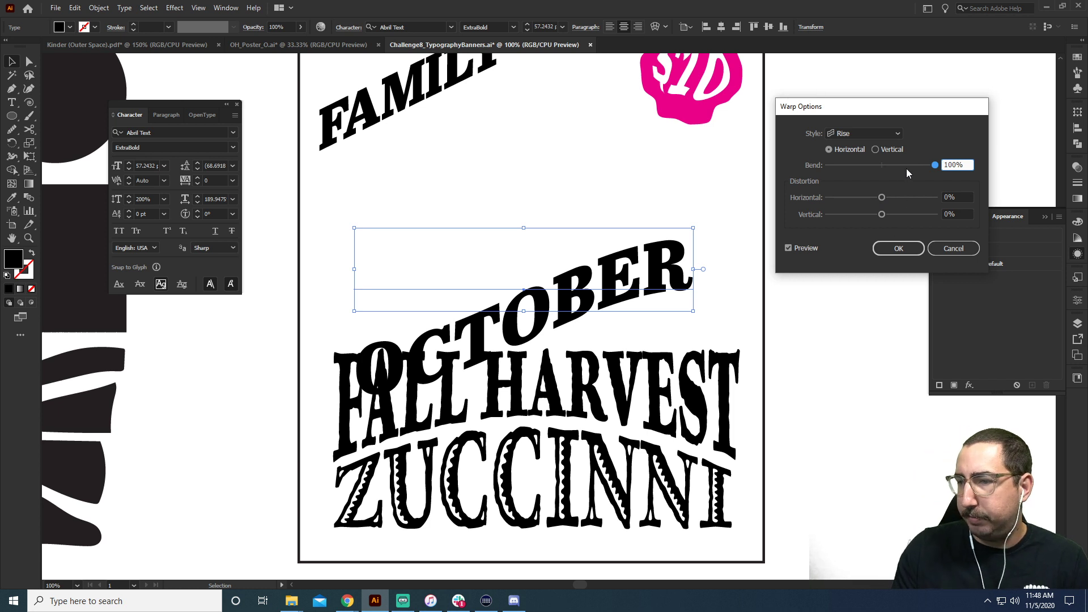
pyautogui.moveTo(903, 106); pyautogui.dragTo(869, 93)
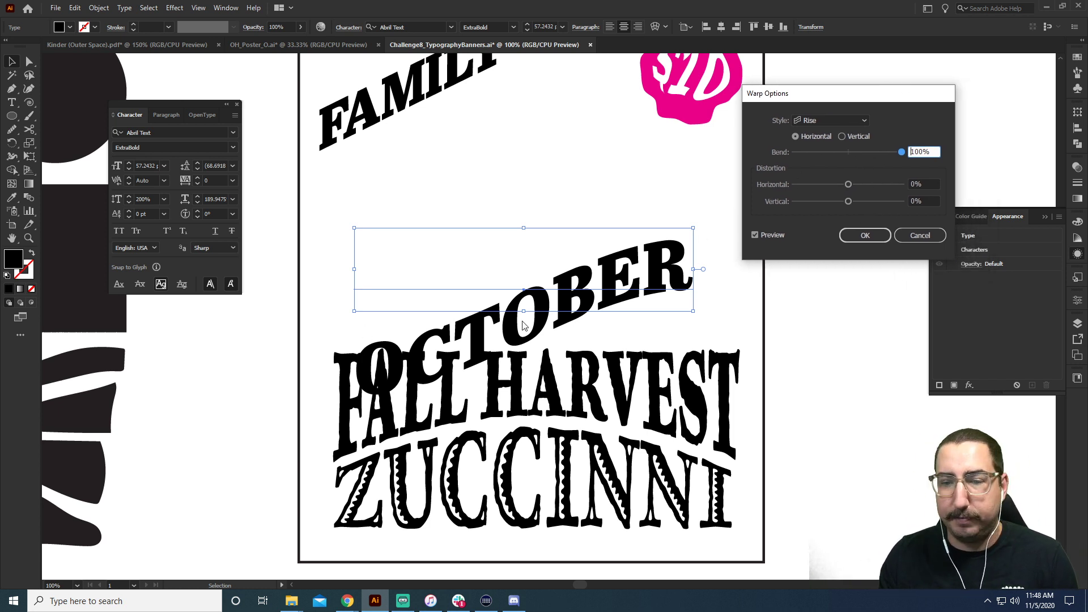
pyautogui.click(858, 233)
# Move the warped OCTOBER text up clear of FALL HARVEST and replace its wording with NOVEMBER.
pyautogui.moveTo(635, 278); pyautogui.dragTo(632, 220)
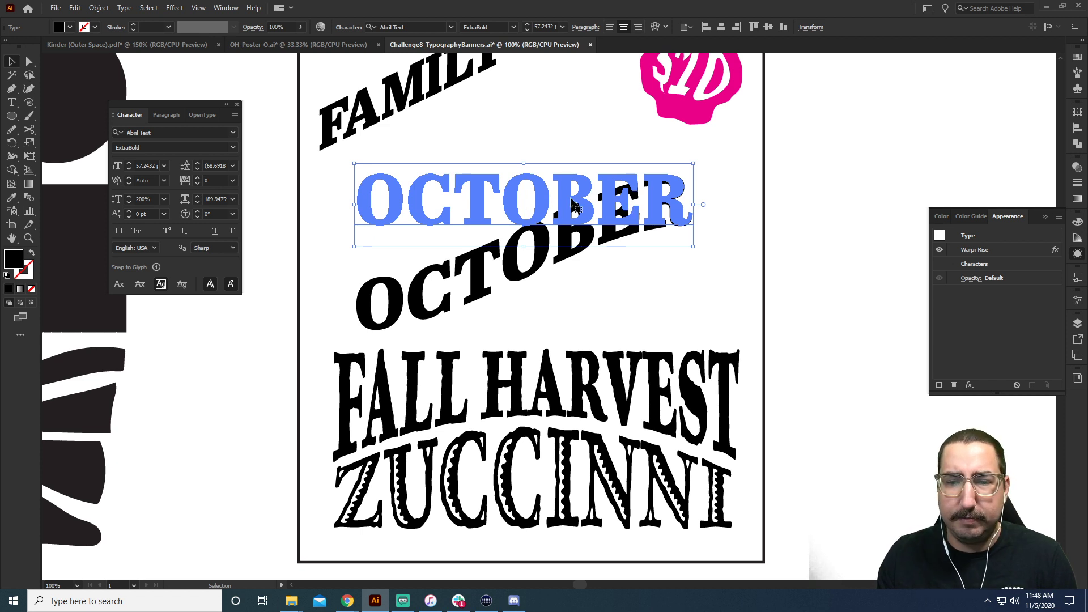
pyautogui.doubleClick(558, 195)
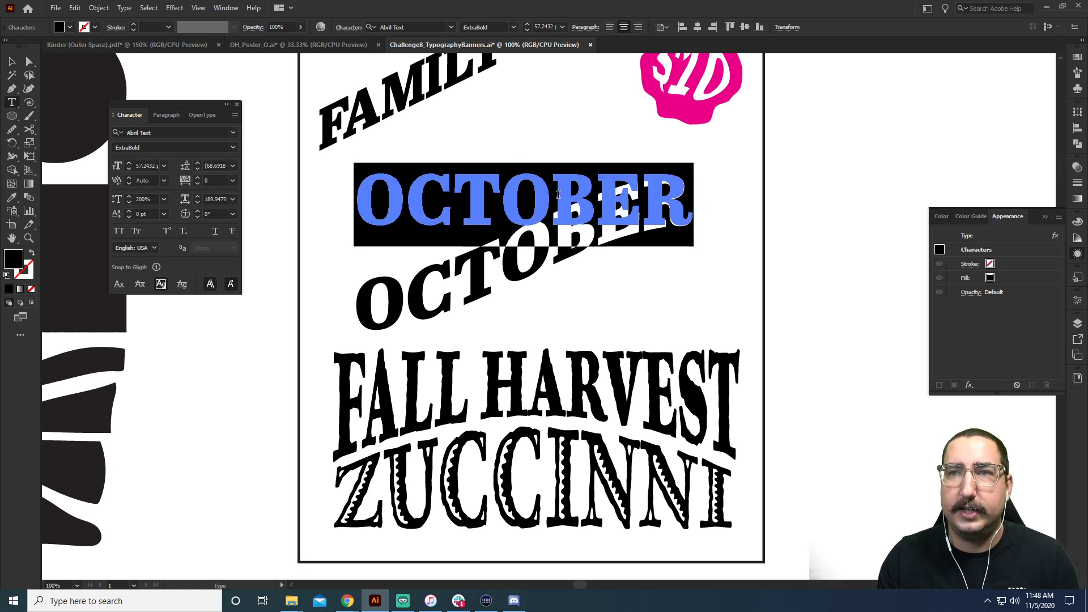
pyautogui.write('NOVEMBER')
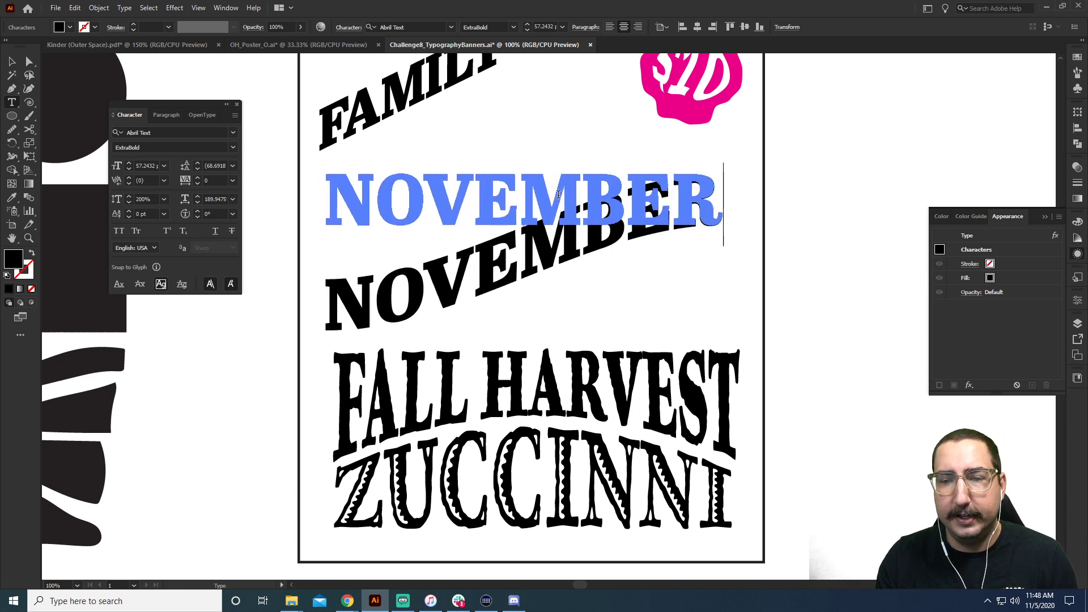
# Finish editing the NOVEMBER text and shift the warped text slightly so it sits more centrally above FALL HARVEST.
pyautogui.press('Escape')
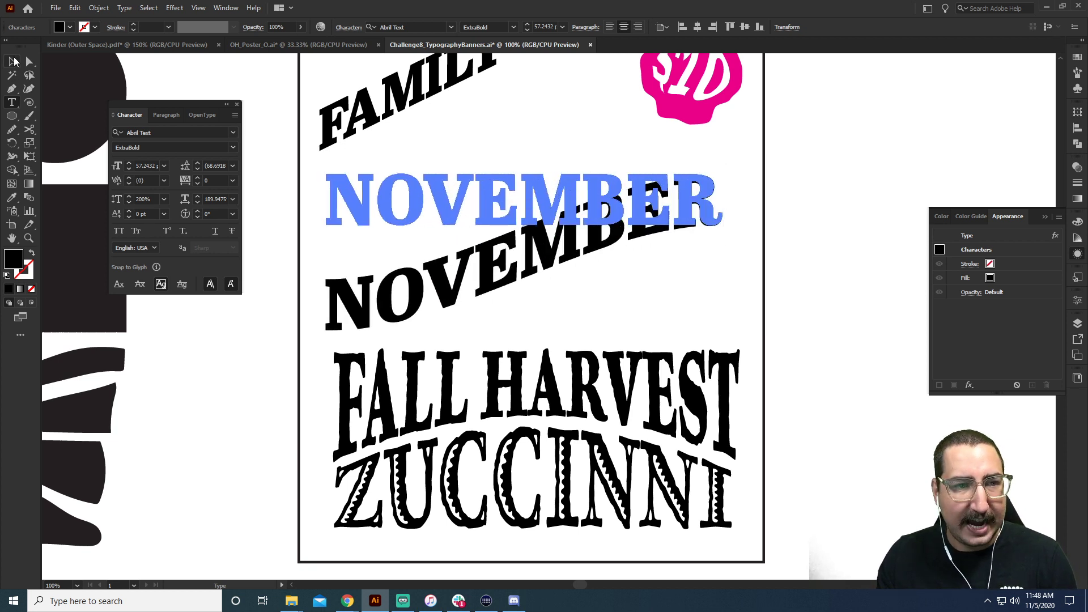
pyautogui.moveTo(578, 195); pyautogui.dragTo(586, 205)
pyautogui.click(787, 221)
pyautogui.press('z')
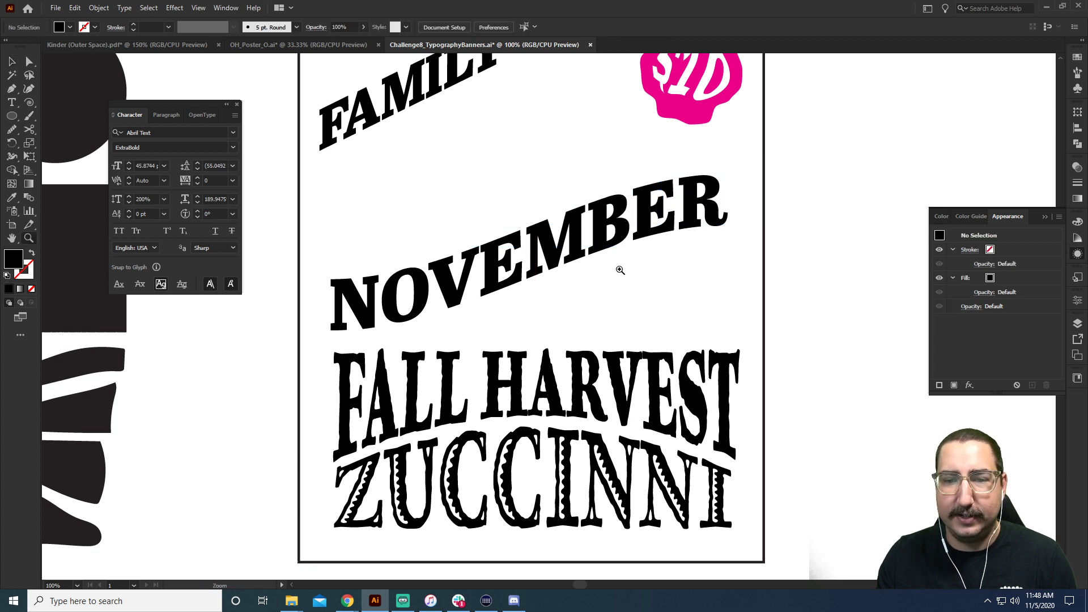
pyautogui.keyDown('alt'); pyautogui.click(619, 273); pyautogui.keyUp('alt')
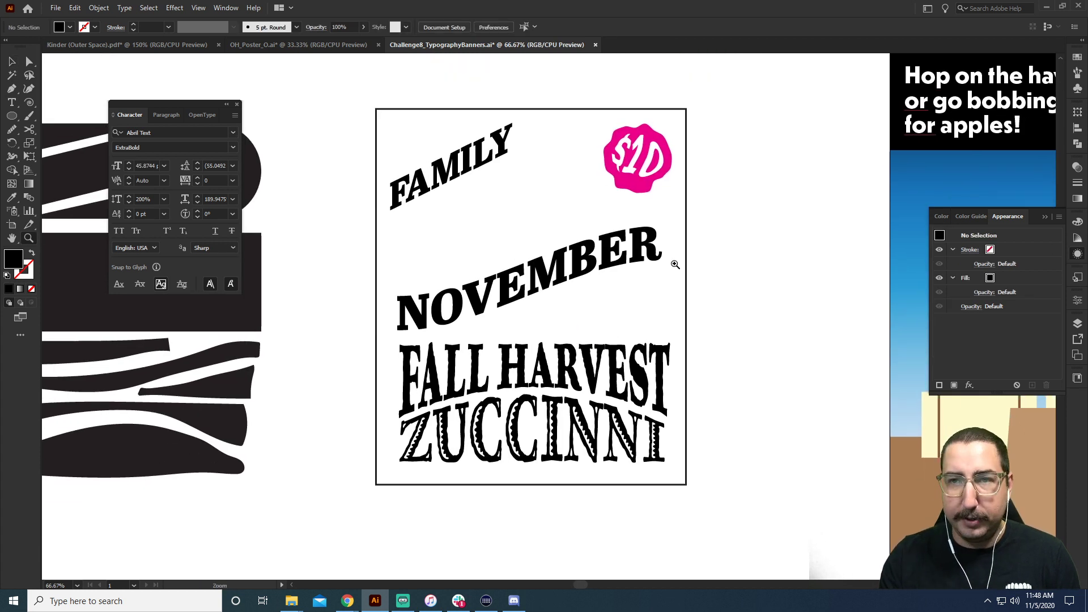
# Examine the banner lettering in outline view and check the unwarped baseline of the NOVEMBER text.
pyautogui.hotkey('ctrl', 'y')
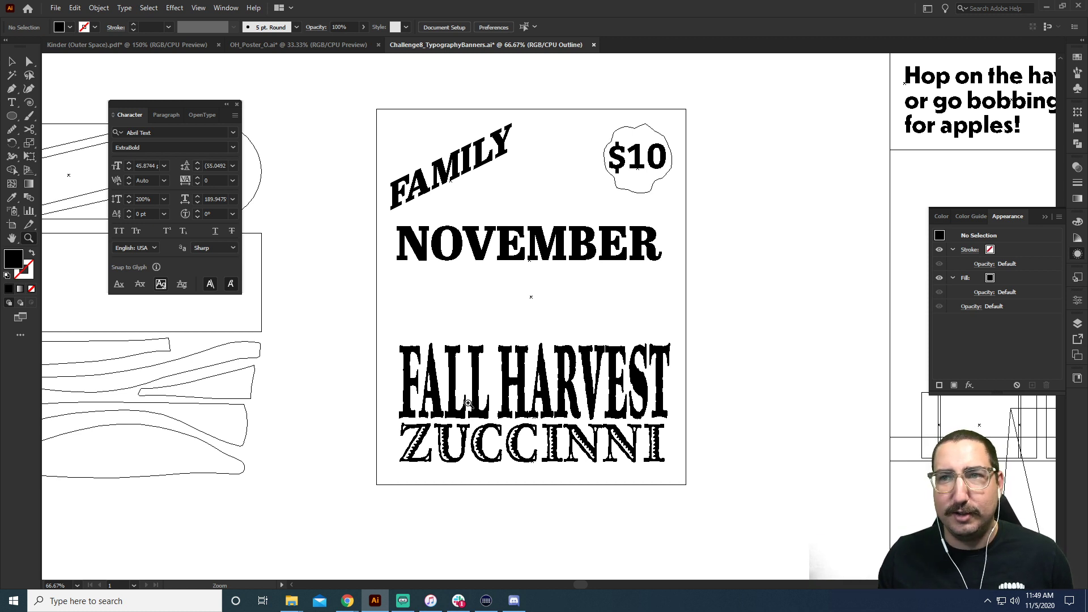
pyautogui.hotkey('ctrl', 'y')
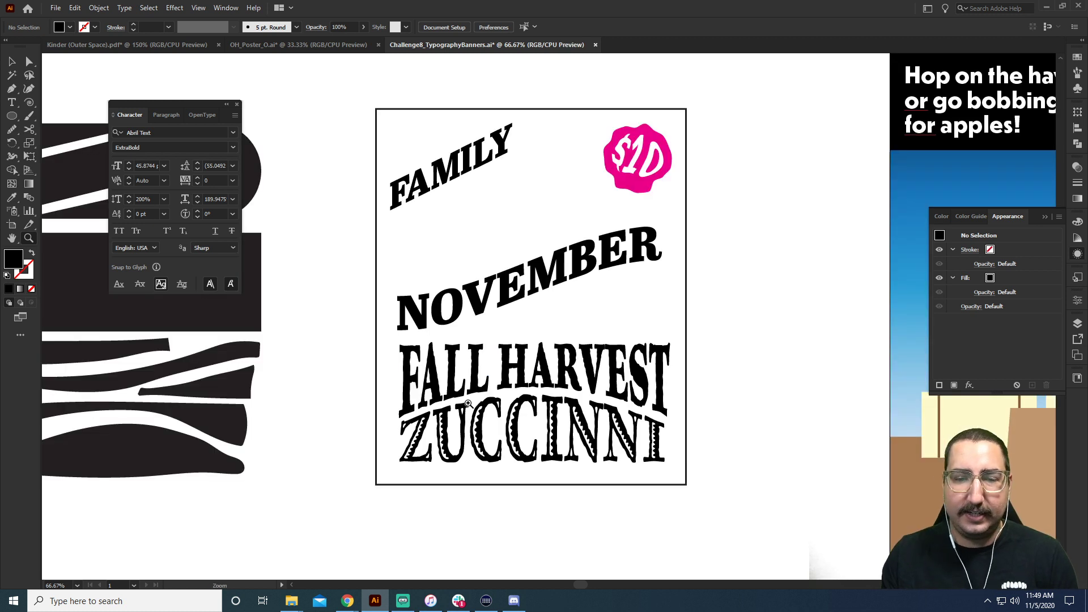
pyautogui.press('v')
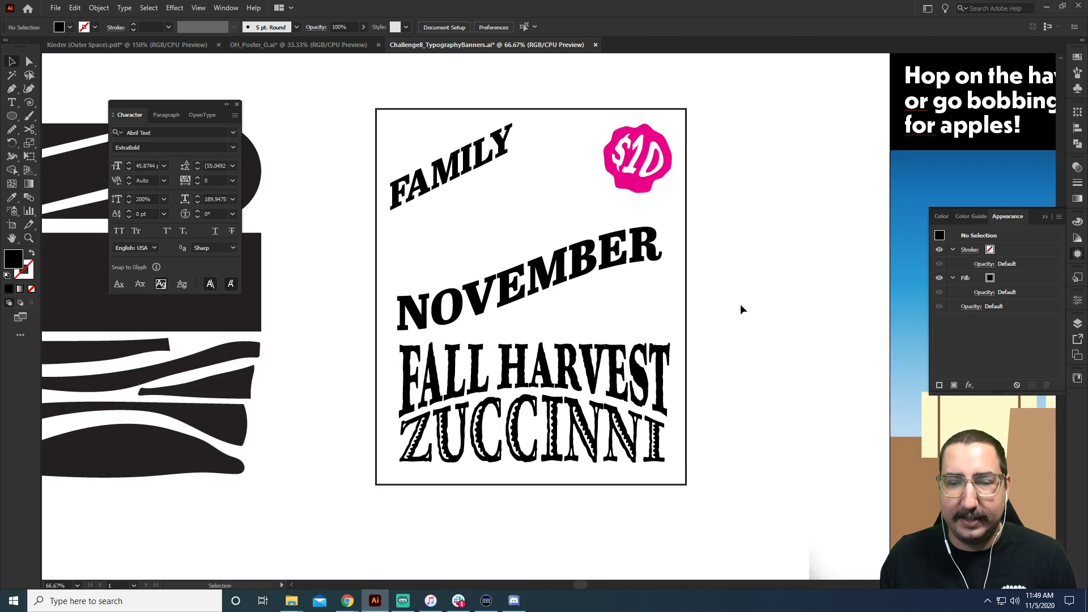
pyautogui.click(560, 280)
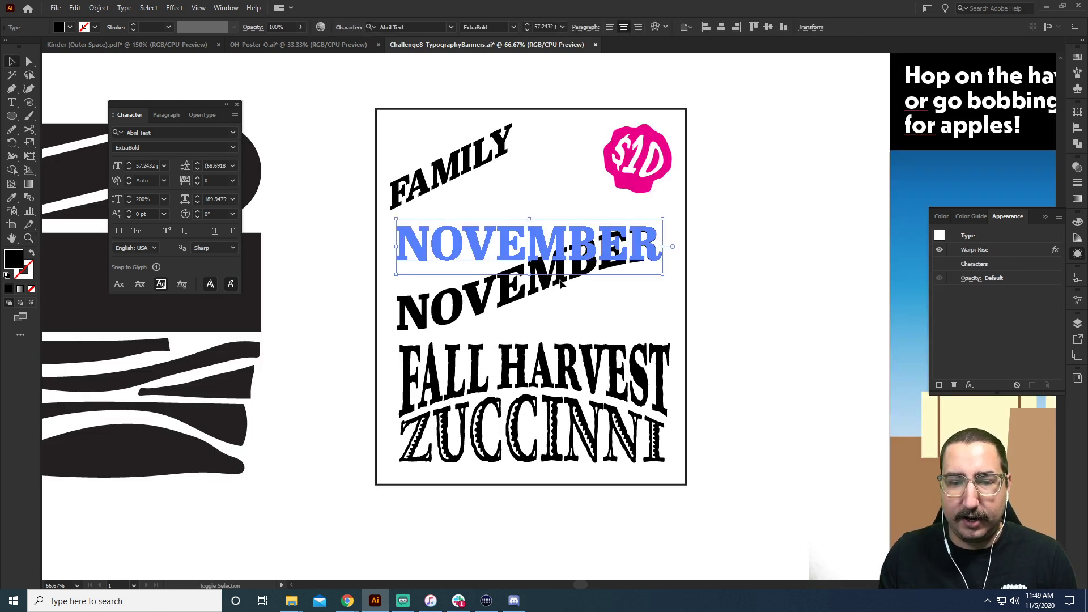
pyautogui.click(664, 289)
# Draw an open Pen path beneath NOVEMBER with a short vertical end below the V and an S-curve rising to below the R.
pyautogui.press('z')
pyautogui.click(558, 280)
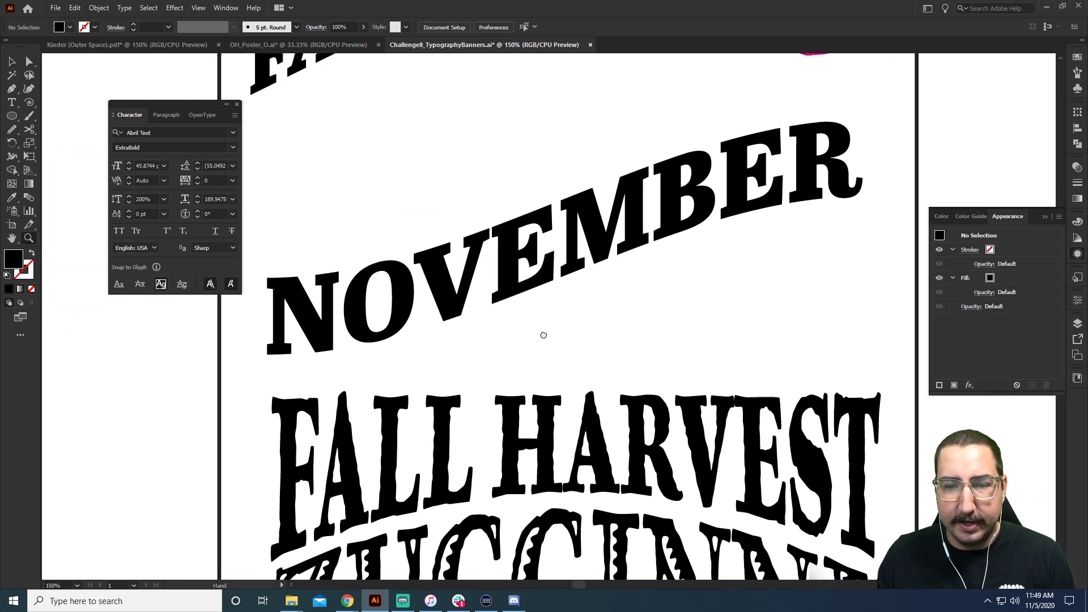
pyautogui.moveTo(547, 335); pyautogui.dragTo(491, 353)
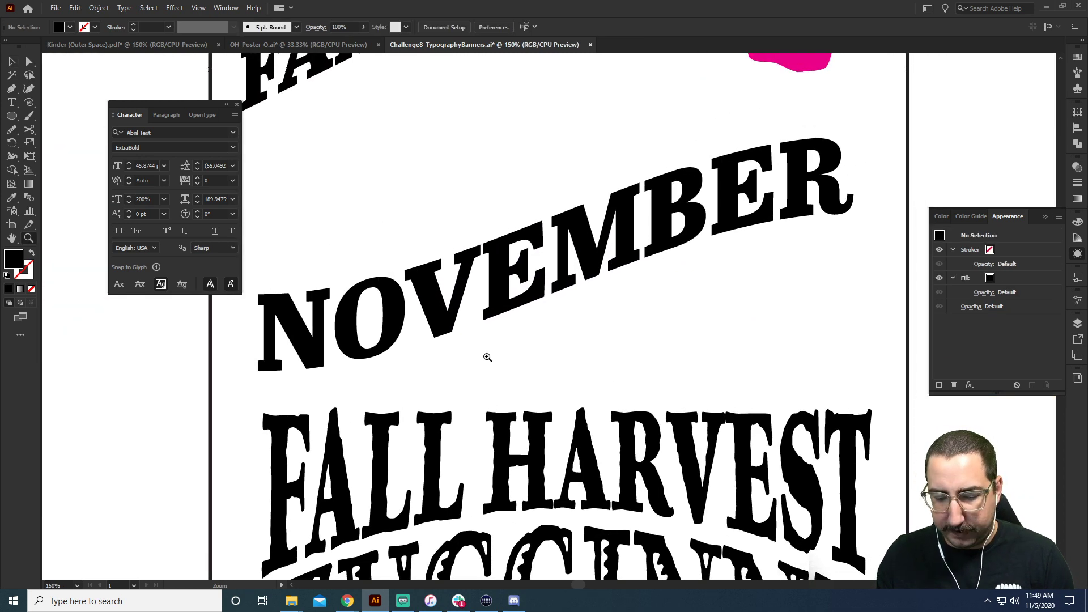
pyautogui.press('p')
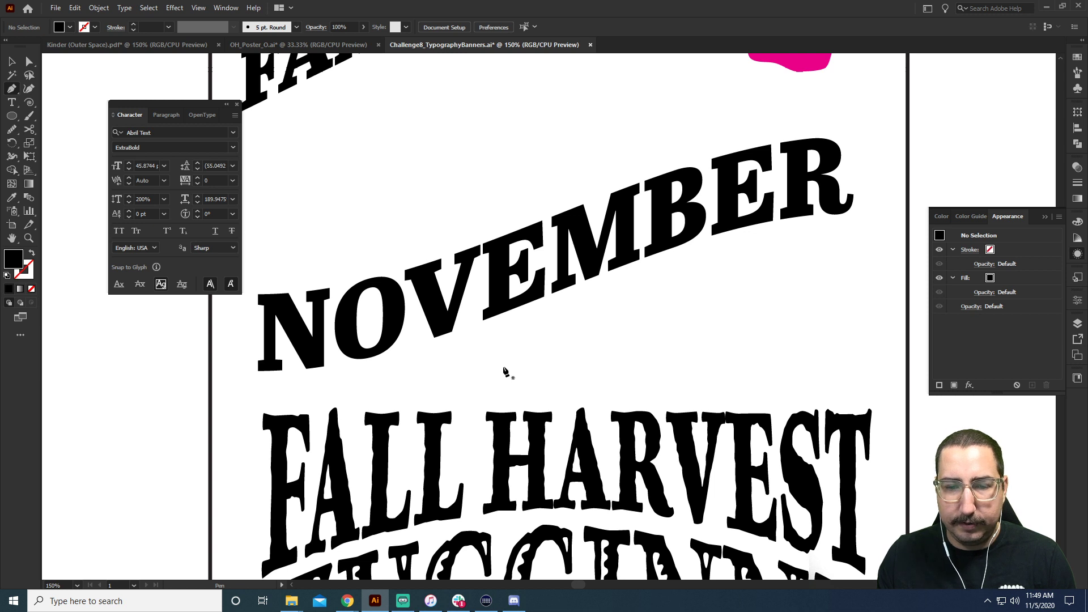
pyautogui.moveTo(459, 368); pyautogui.dragTo(460, 345)
pyautogui.click(459, 344)
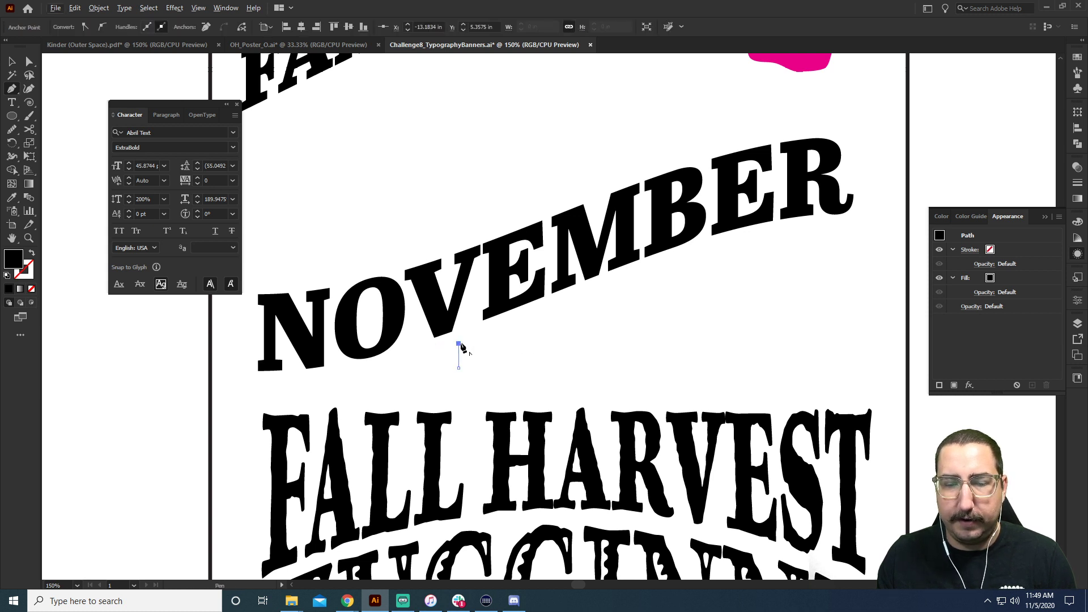
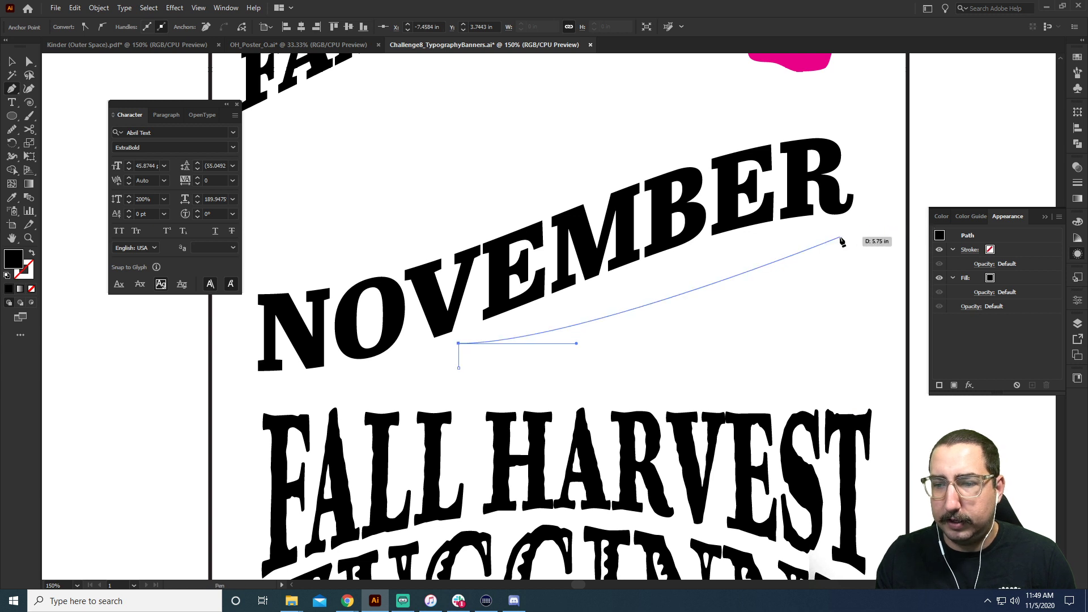
pyautogui.moveTo(850, 233); pyautogui.dragTo(950, 227)
# Adjust the handles at both ends of the curve so it parallels the lower edge of NOVEMBER, and deselect the path.
pyautogui.press('a')
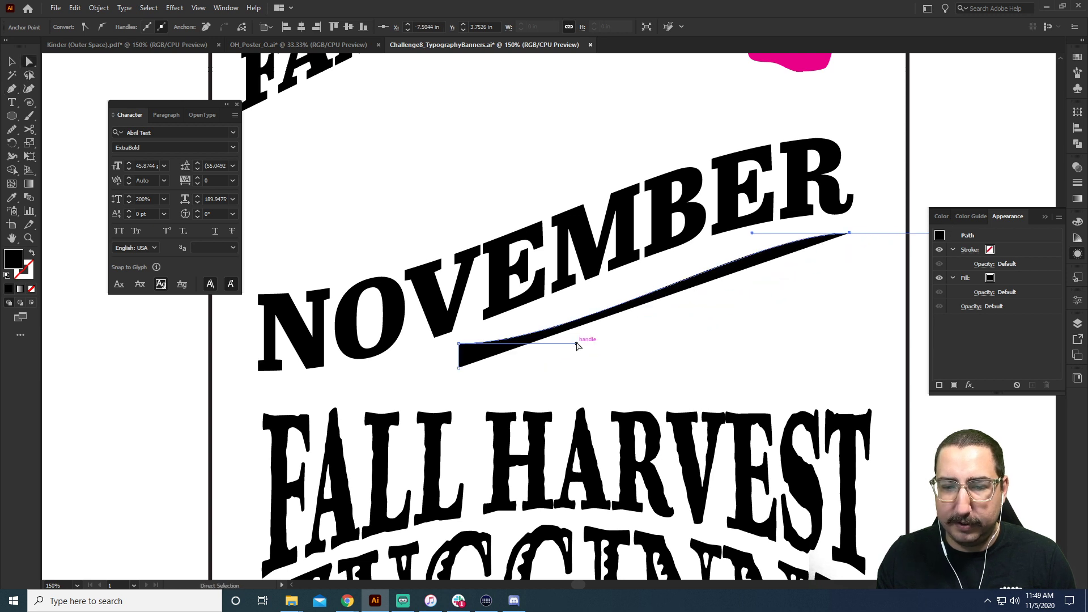
pyautogui.moveTo(576, 341); pyautogui.dragTo(528, 345)
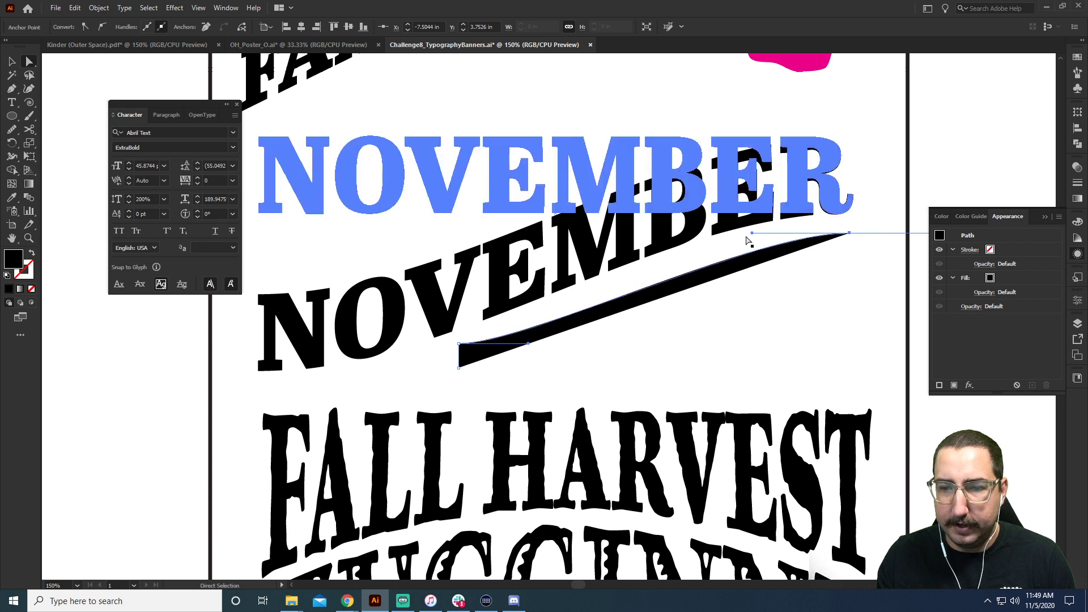
pyautogui.moveTo(752, 235); pyautogui.dragTo(690, 238)
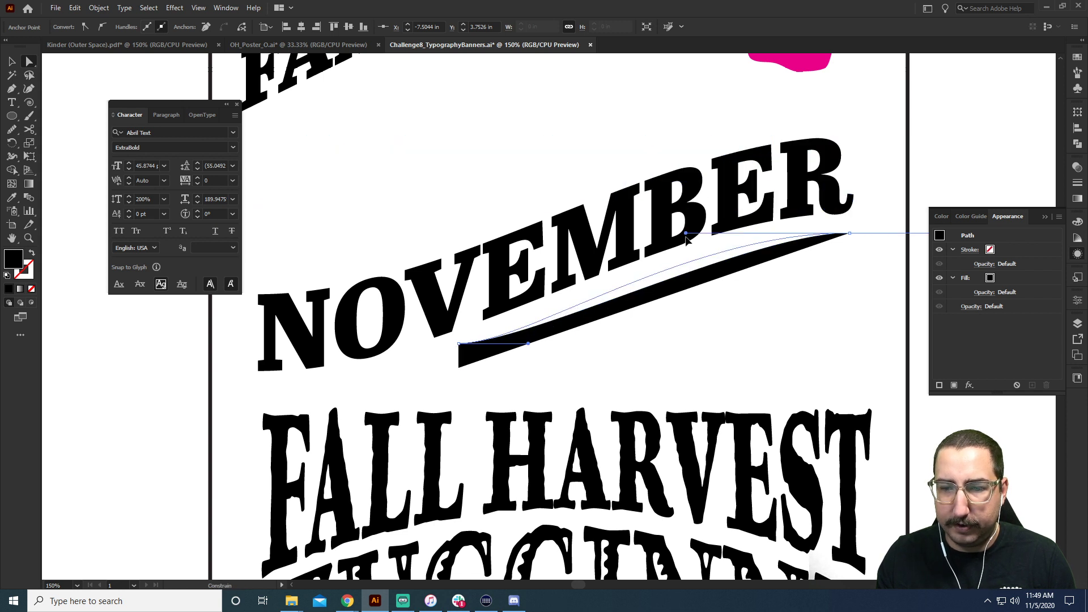
pyautogui.press('v')
pyautogui.click(792, 323)
# Extend the path straight down and across to close it into a black shape about 5.7 in wide and 2 in high.
pyautogui.press('p')
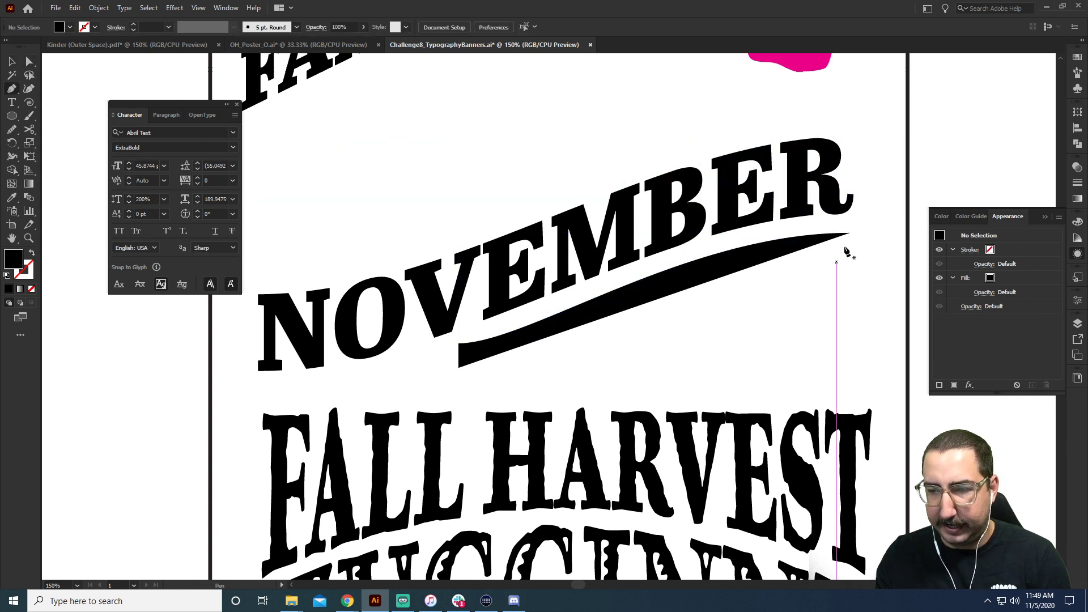
pyautogui.moveTo(849, 233); pyautogui.dragTo(854, 337)
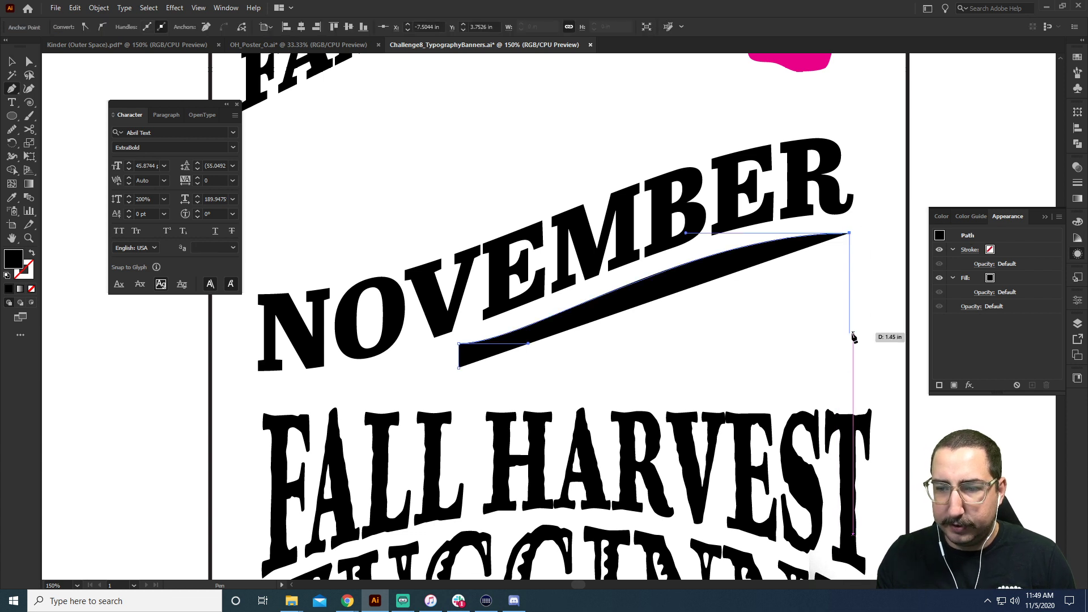
pyautogui.click(849, 367)
pyautogui.click(458, 367)
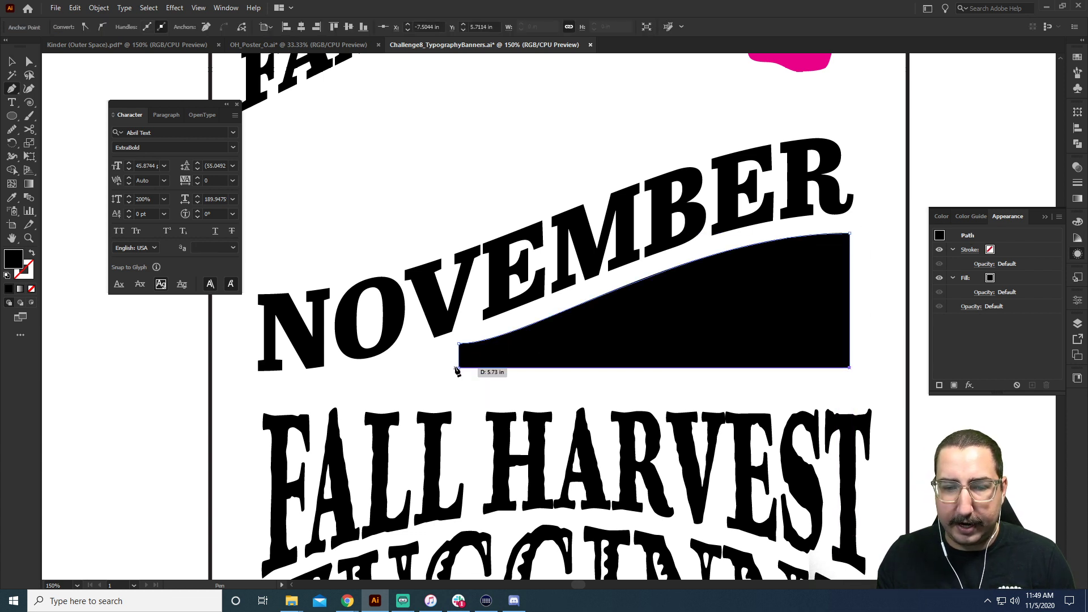
pyautogui.press('v')
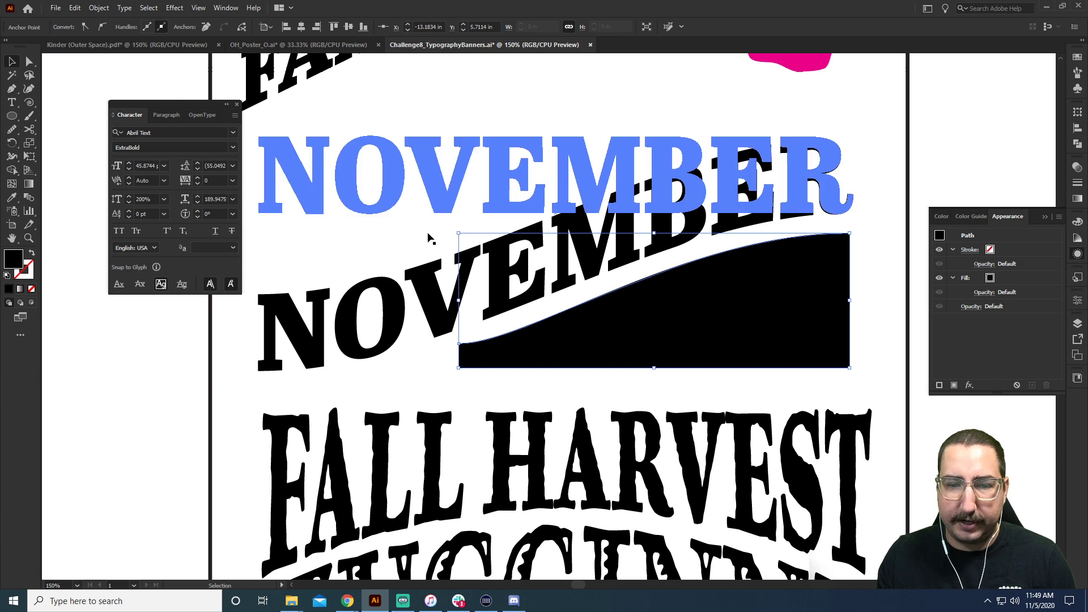
pyautogui.click(428, 374)
pyautogui.hotkey('ctrl', 'shift', 'a')
# Duplicate the black shape, rotated 180 degrees, and place the copy above NOVEMBER so its curve follows the text's upper edge.
pyautogui.click(778, 294)
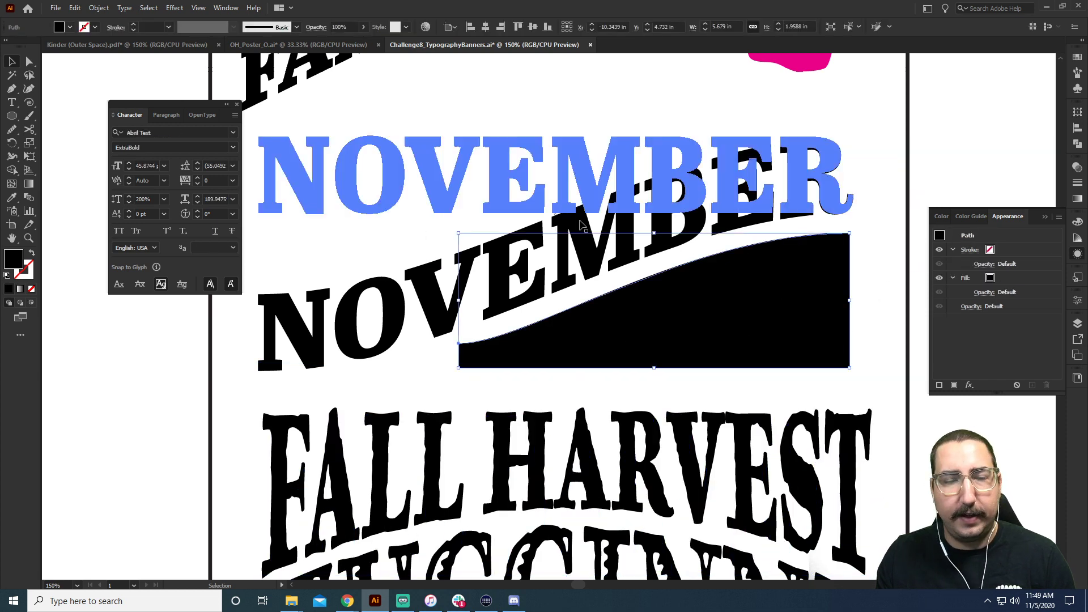
pyautogui.press('r')
pyautogui.moveTo(515, 170); pyautogui.dragTo(825, 418)
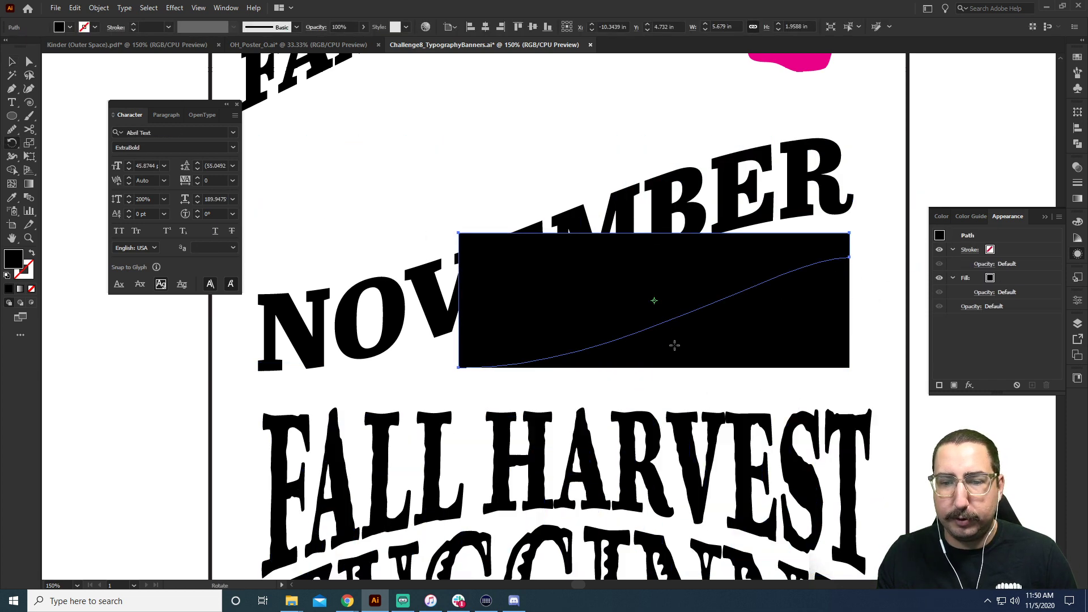
pyautogui.press('v')
pyautogui.moveTo(595, 292); pyautogui.dragTo(391, 195)
pyautogui.click(217, 367)
pyautogui.press('z')
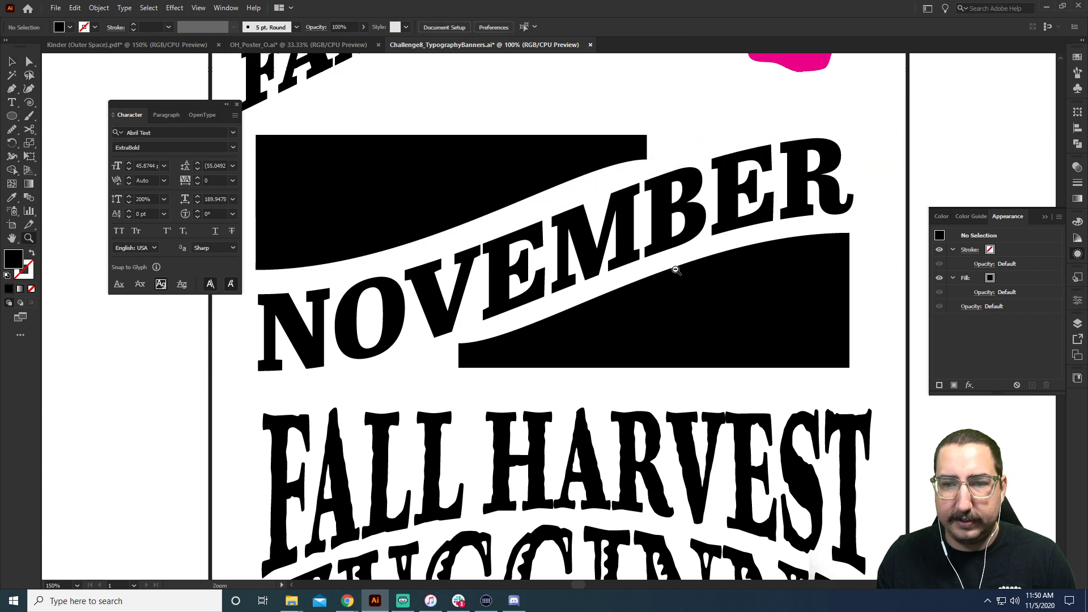
pyautogui.keyDown('alt'); pyautogui.click(676, 269); pyautogui.keyUp('alt')
pyautogui.keyDown('alt'); pyautogui.click(583, 278); pyautogui.keyUp('alt')
pyautogui.moveTo(488, 322); pyautogui.dragTo(560, 295)
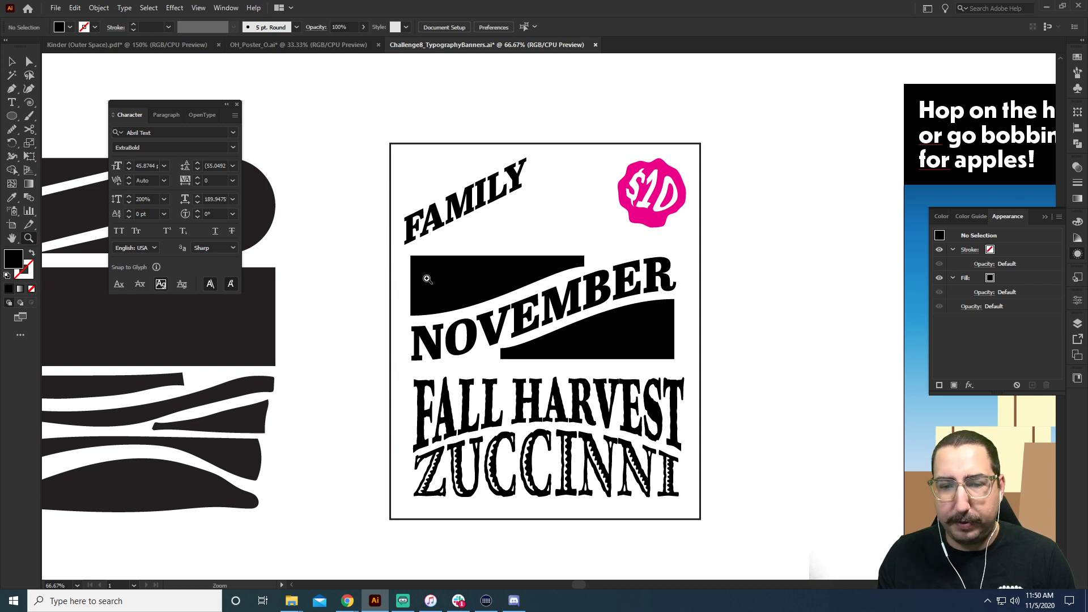
# Group NOVEMBER with both black shapes, squash the group to about 2.4 in high, and move it down just above FALL HARVEST.
pyautogui.press('v')
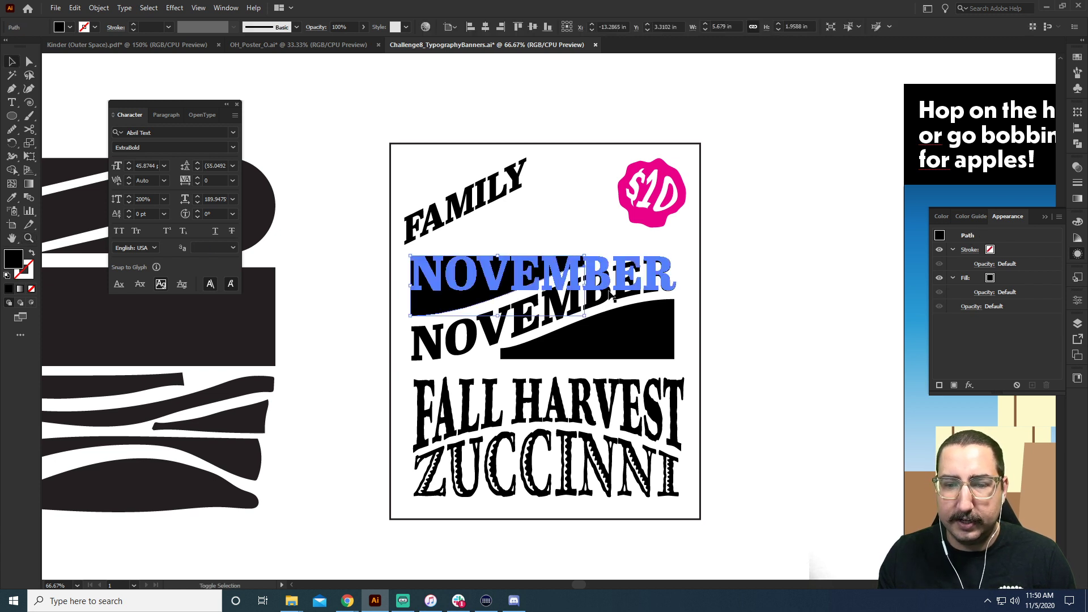
pyautogui.click(627, 337)
pyautogui.hotkey('ctrl', 'g')
pyautogui.moveTo(543, 248); pyautogui.dragTo(548, 288)
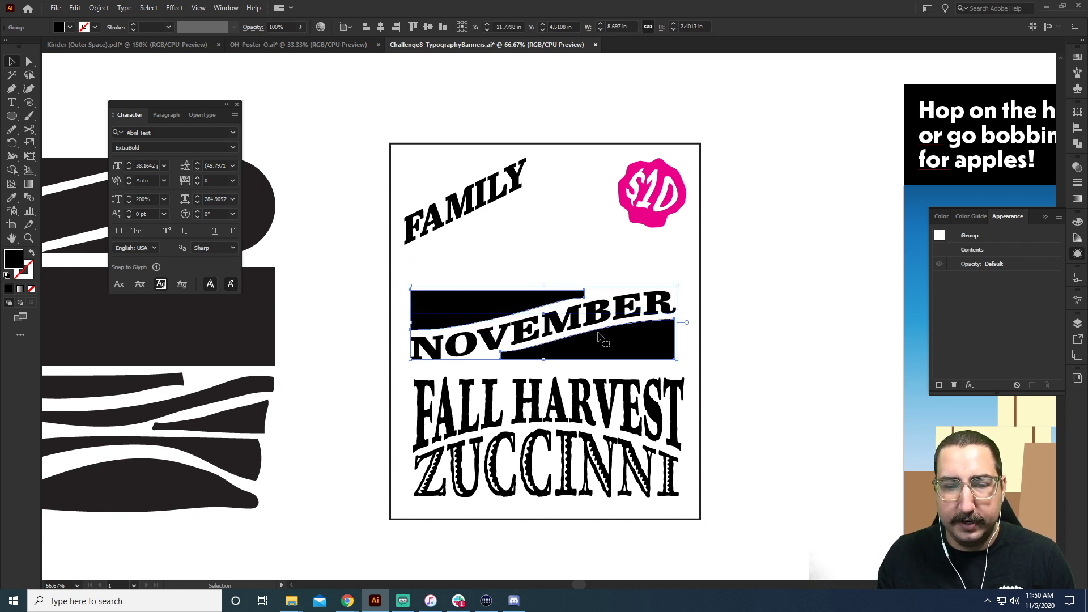
pyautogui.moveTo(602, 340)
pyautogui.mouseDown()
pyautogui.moveTo(613, 356)
pyautogui.moveTo(605, 347)
pyautogui.mouseUp()
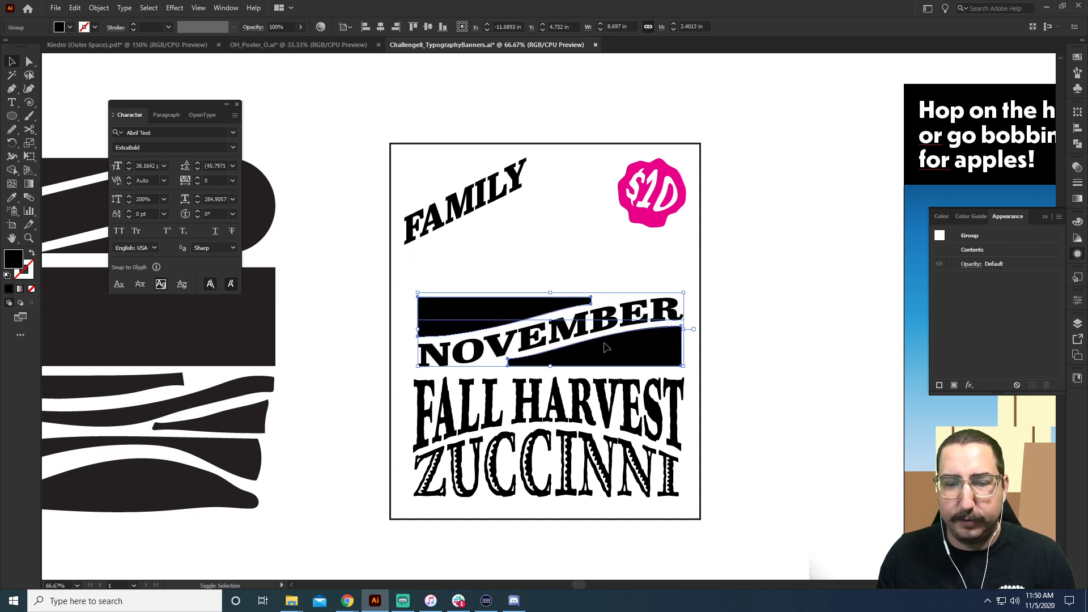
# Select the top corner points of the upper black shape and nudge its top edge down.
pyautogui.click(787, 268)
pyautogui.press('a')
pyautogui.moveTo(437, 282); pyautogui.dragTo(608, 303)
pyautogui.click(608, 303)
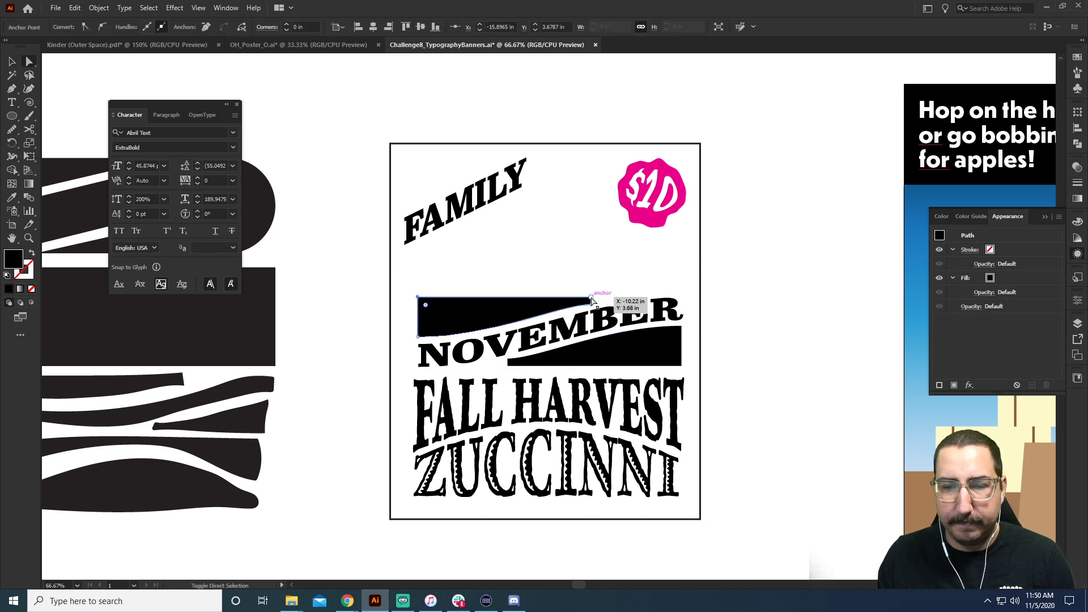
pyautogui.hotkey('shift', 'Down')
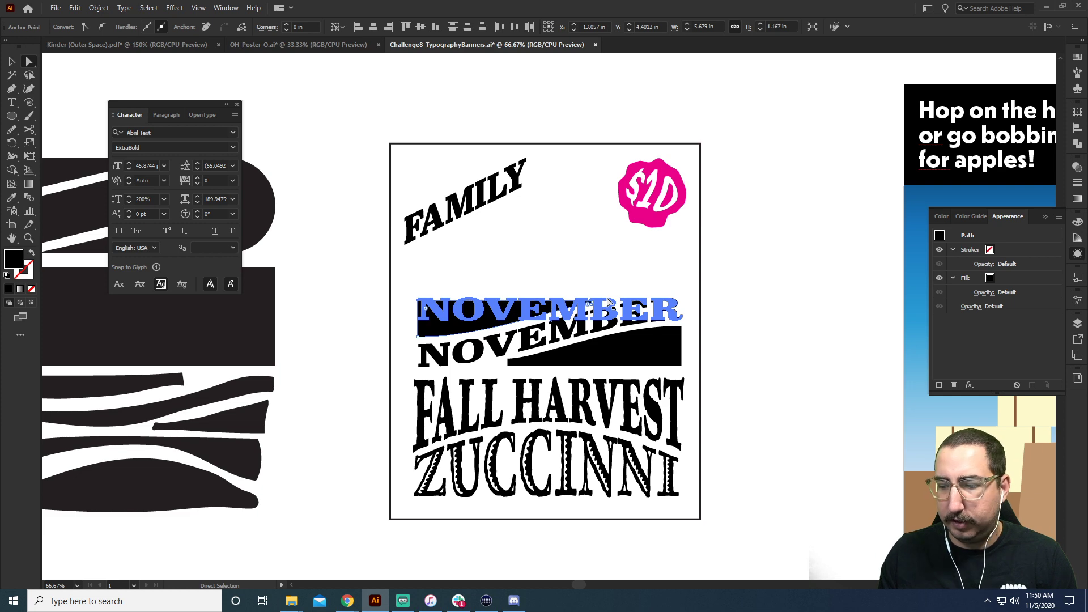
# Add a new point text reading JOIN US over the upper black shape.
pyautogui.click(787, 331)
pyautogui.press('z')
pyautogui.click(583, 325)
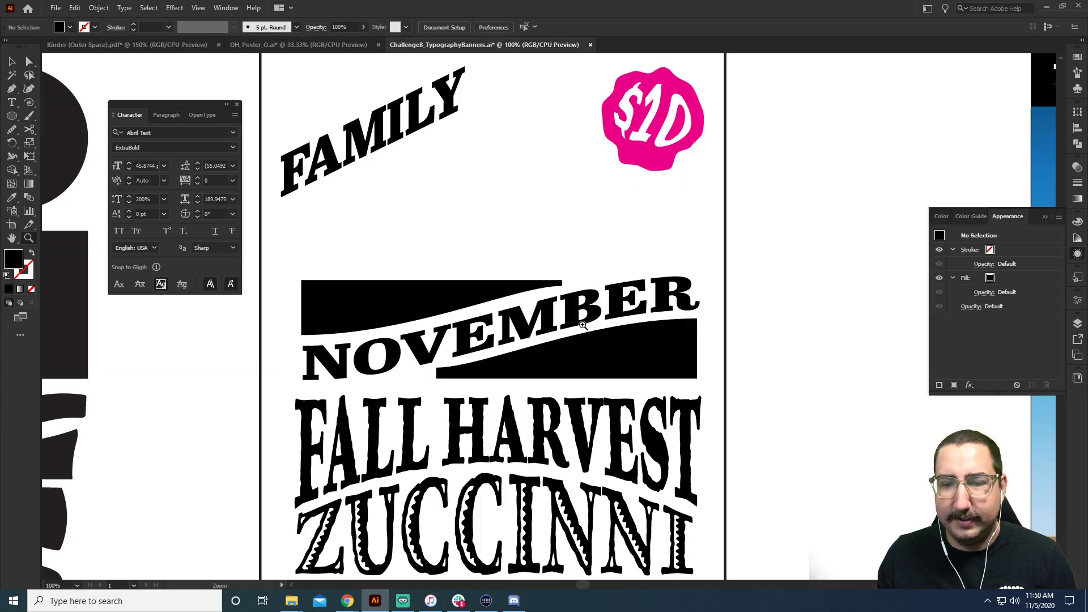
pyautogui.click(361, 280)
pyautogui.press('t')
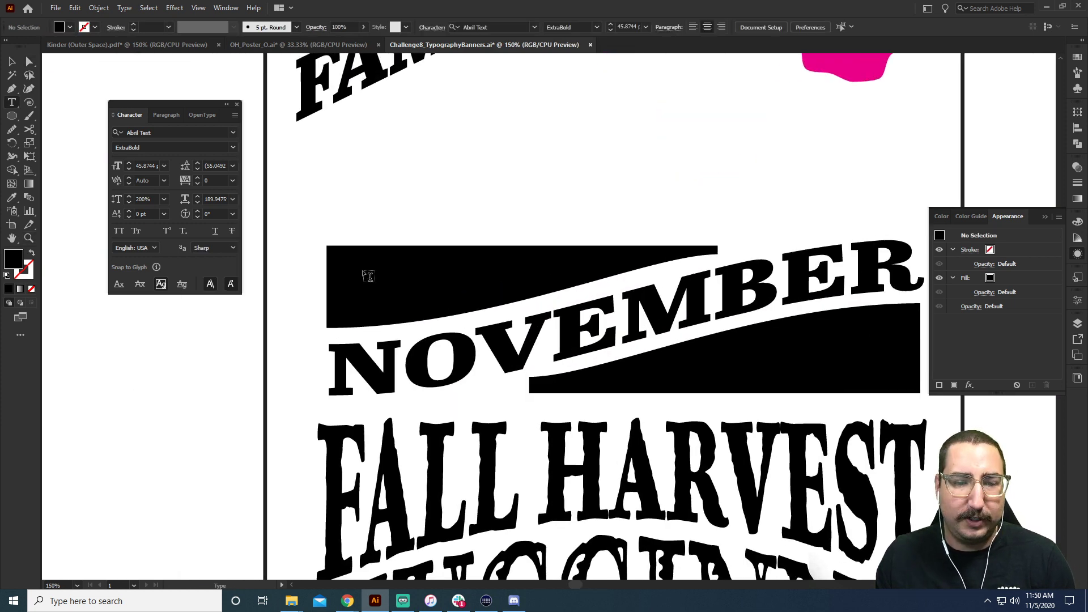
pyautogui.click(363, 270)
pyautogui.write('JOIN US')
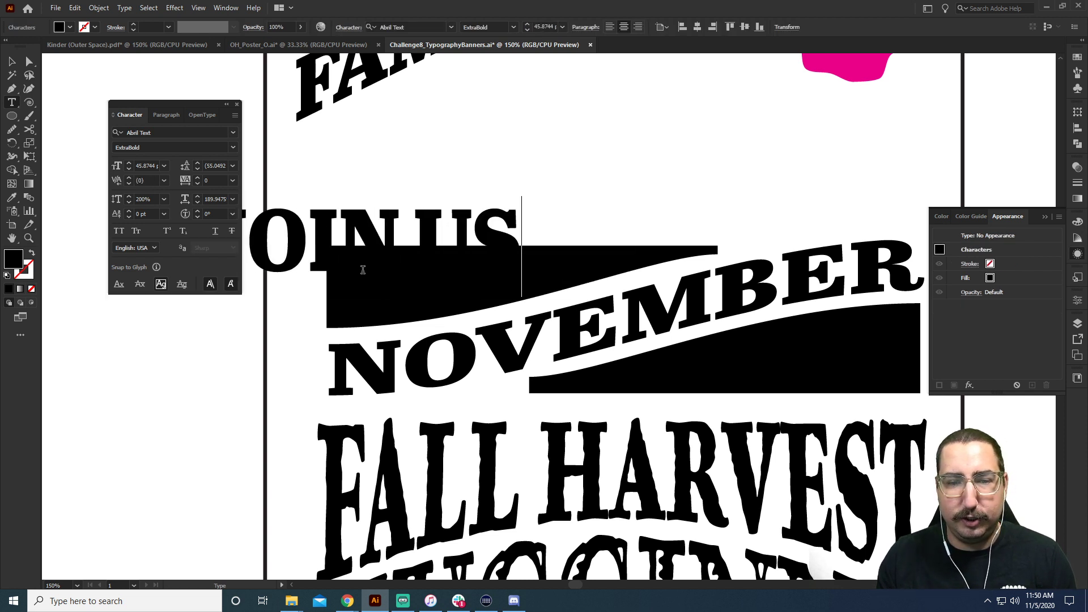
# Set the font style of the JOIN US text to SemiBold Italic.
pyautogui.hotkey('ctrl', 'a')
pyautogui.click(233, 148)
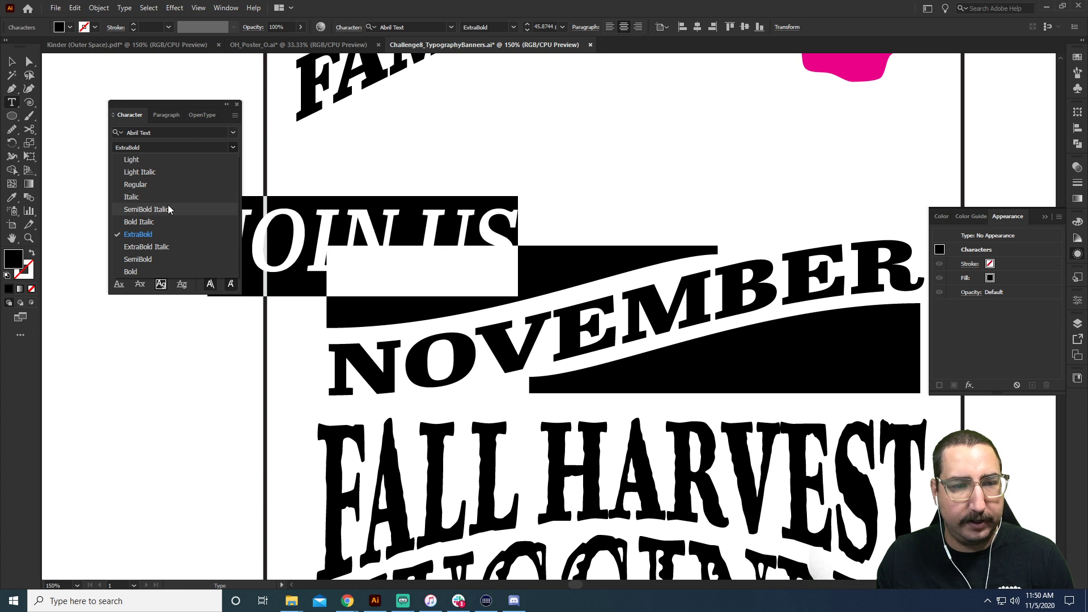
pyautogui.click(174, 209)
pyautogui.press('Escape')
# Scale the JOIN US text down to about 25 pt and make it white with the Eyedropper.
pyautogui.press('s')
pyautogui.moveTo(369, 162); pyautogui.dragTo(454, 176)
pyautogui.press('i')
pyautogui.click(415, 238)
pyautogui.press('v')
# Copy the JOIN US text onto the lower black shape and replace the copy's wording with "10th at 9PM".
pyautogui.moveTo(422, 266); pyautogui.dragTo(730, 305)
pyautogui.click(492, 203)
pyautogui.doubleClick(746, 302)
pyautogui.hotkey('ctrl', 'a')
pyautogui.write('10')
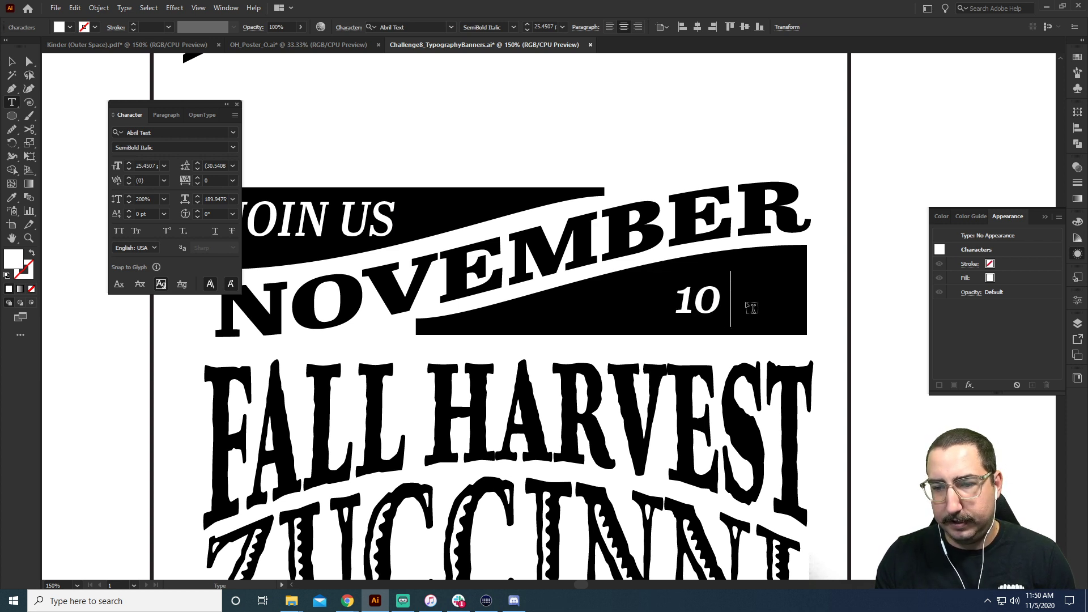
pyautogui.write(' 1')
pyautogui.press('BackSpace')
pyautogui.write('th')
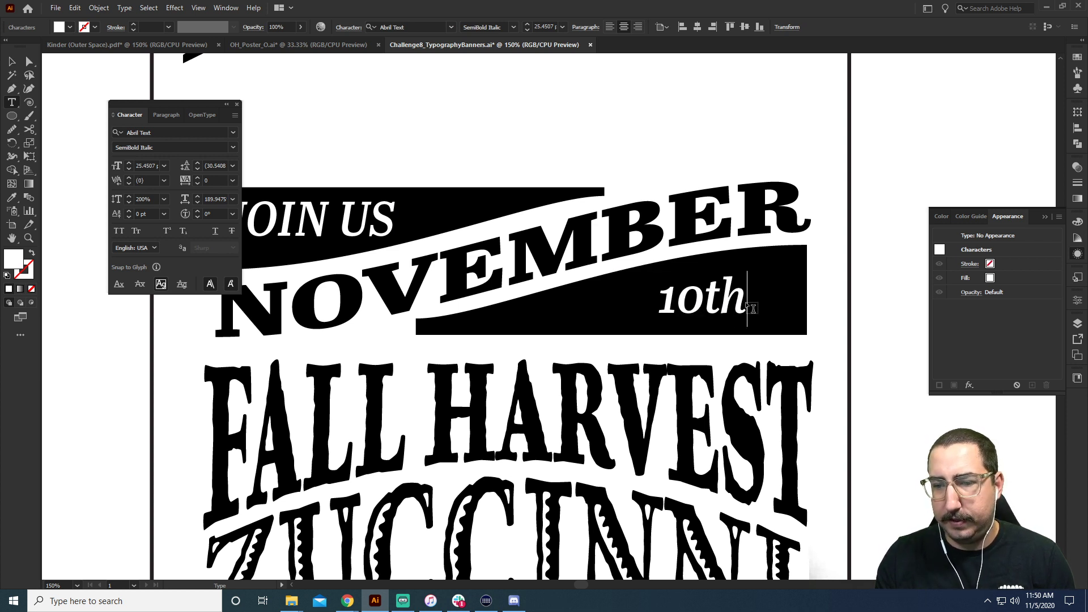
pyautogui.write(' at 9PM')
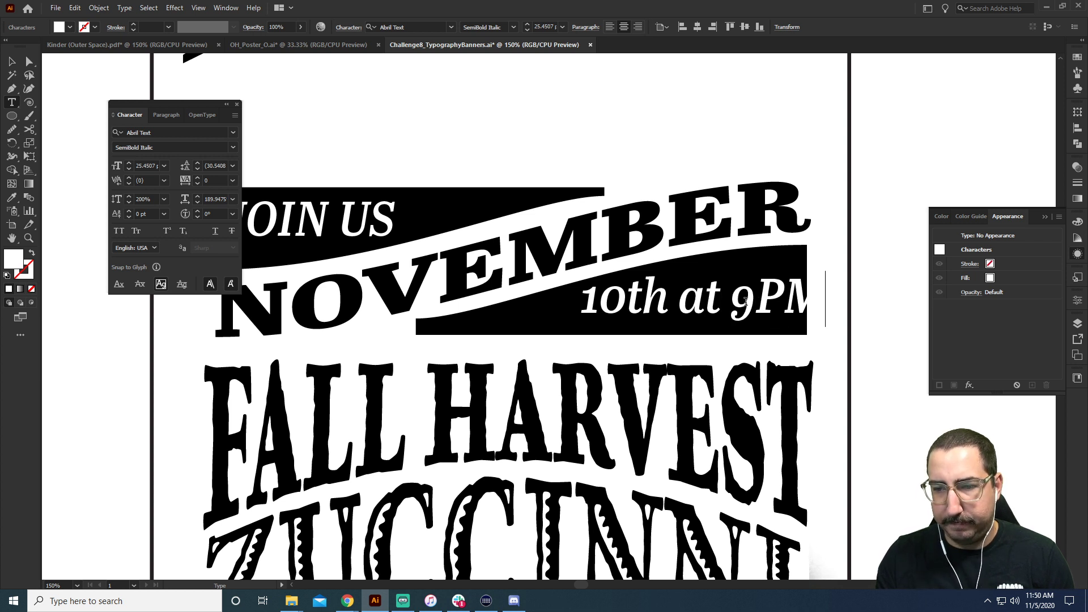
# Change the ending of the lower black shape's text to lowercase so it reads "10th at 9pm".
pyautogui.press('BackSpace')
pyautogui.press('BackSpace')
pyautogui.write('pm')
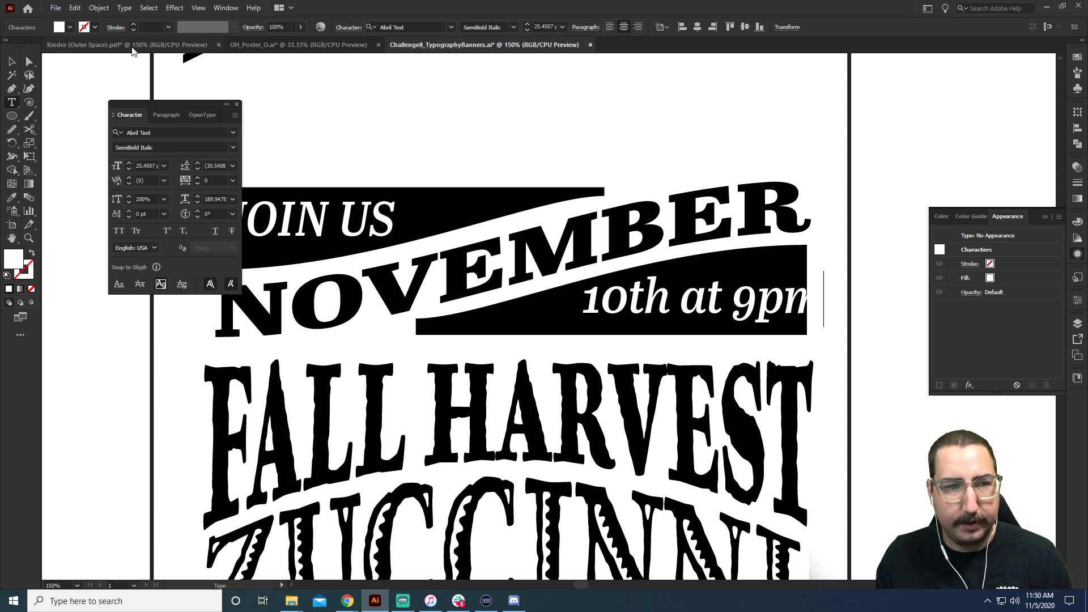
# Scale the "10th at 9pm" text down to about 22 pt and nudge it into place inside the lower black shape.
pyautogui.click(12, 61)
pyautogui.press('s')
pyautogui.moveTo(873, 161); pyautogui.dragTo(850, 180)
pyautogui.press('v')
pyautogui.hotkey('shift', 'Right')
pyautogui.press('Right')
pyautogui.press('Right')
pyautogui.press('Right')
pyautogui.press('Right')
pyautogui.press('Up')
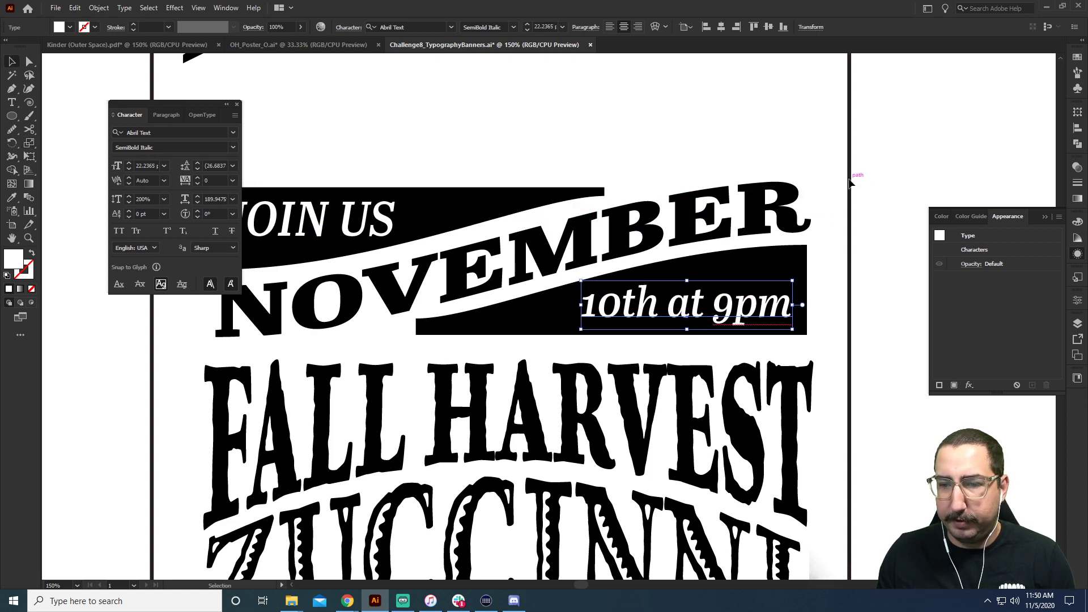
# Replace the JOIN US wording with "Join" and move the text toward the left end of the upper black shape.
pyautogui.hscroll(-5, 680, 227)
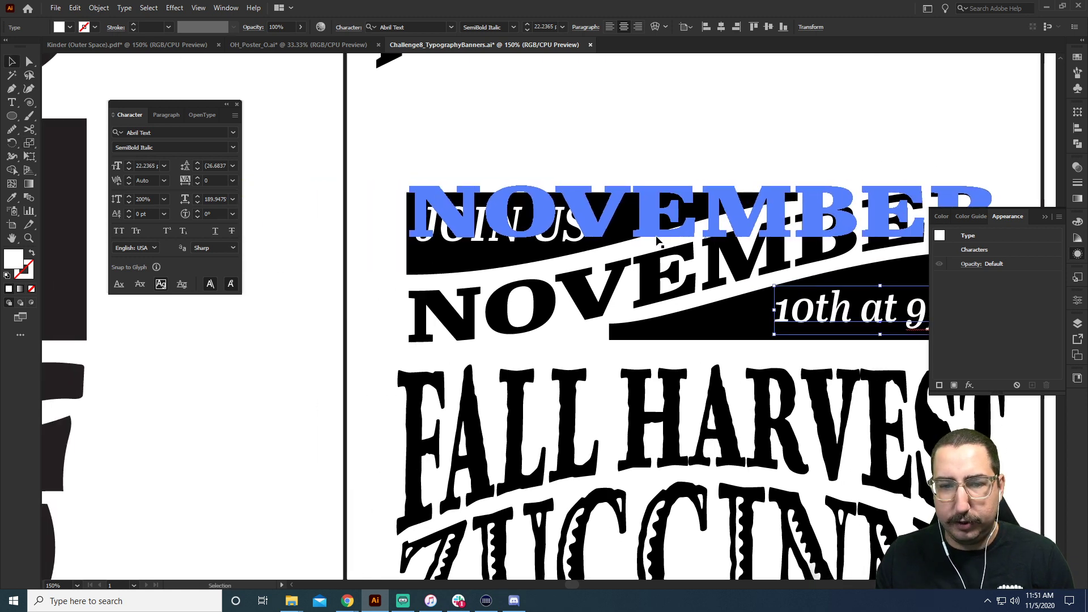
pyautogui.tripleClick(552, 218)
pyautogui.write('Join')
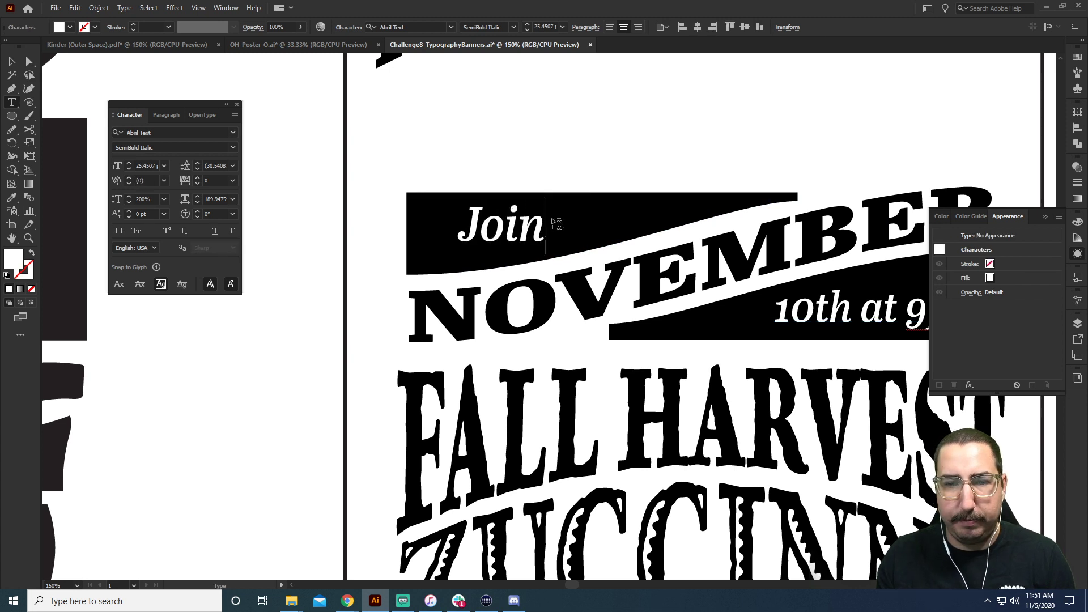
pyautogui.press('Escape')
pyautogui.moveTo(492, 228); pyautogui.dragTo(454, 229)
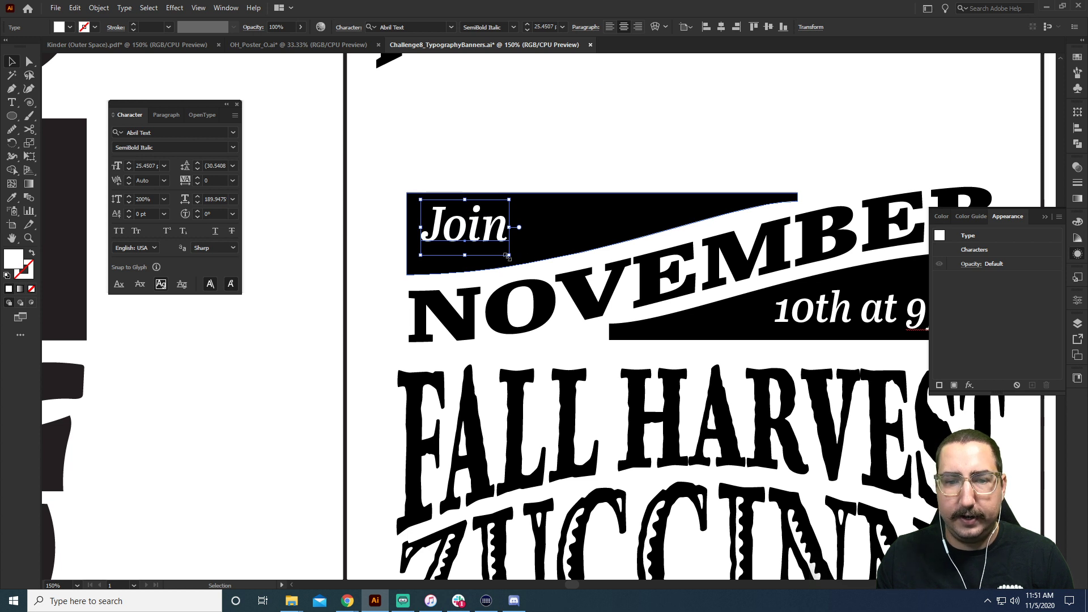
# Enlarge the "Join" text on the upper black shape to about 29.6 pt.
pyautogui.moveTo(506, 256); pyautogui.dragTo(520, 267)
pyautogui.click(539, 122)
pyautogui.press('z')
pyautogui.keyDown('alt'); pyautogui.click(598, 252); pyautogui.keyUp('alt')
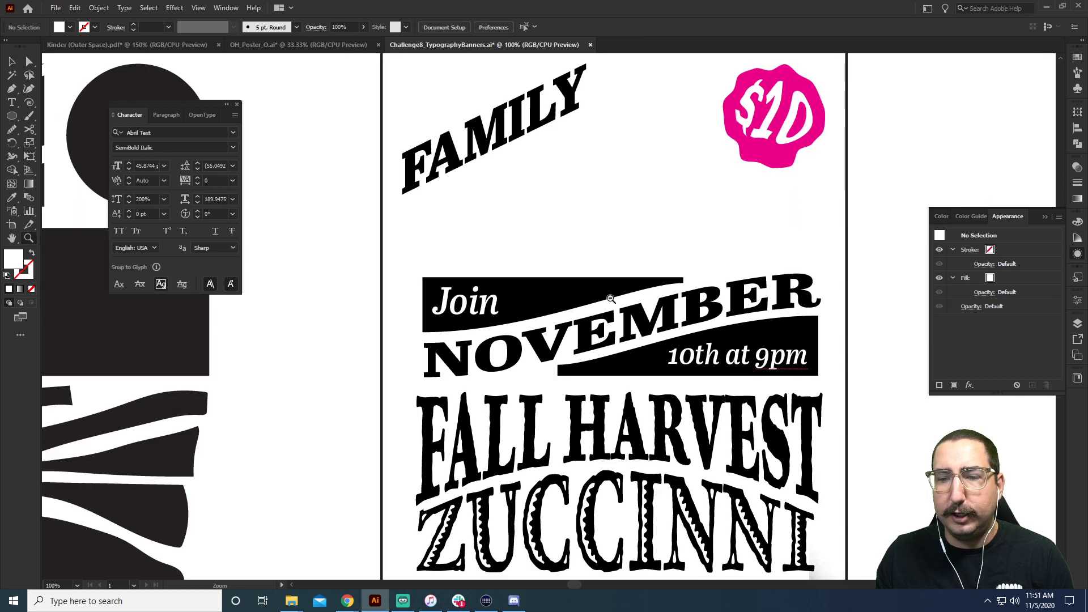
# Extend the upper shape's text to read "Join us" and reposition it to fit inside the black shape.
pyautogui.keyDown('alt'); pyautogui.click(611, 299); pyautogui.keyUp('alt')
pyautogui.press('t')
pyautogui.click(412, 294)
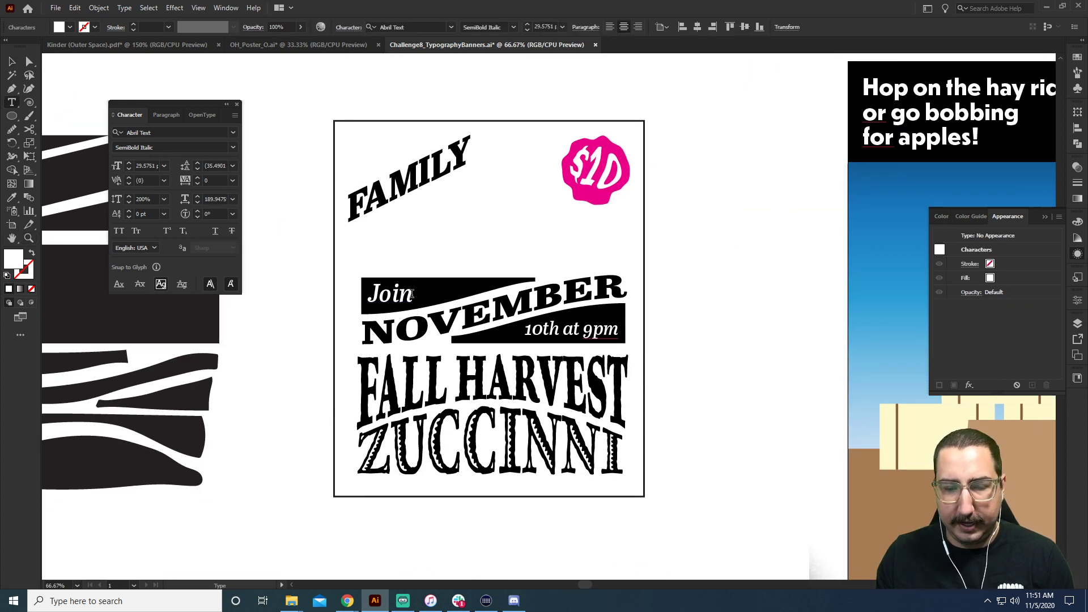
pyautogui.write('us')
pyautogui.press('Escape')
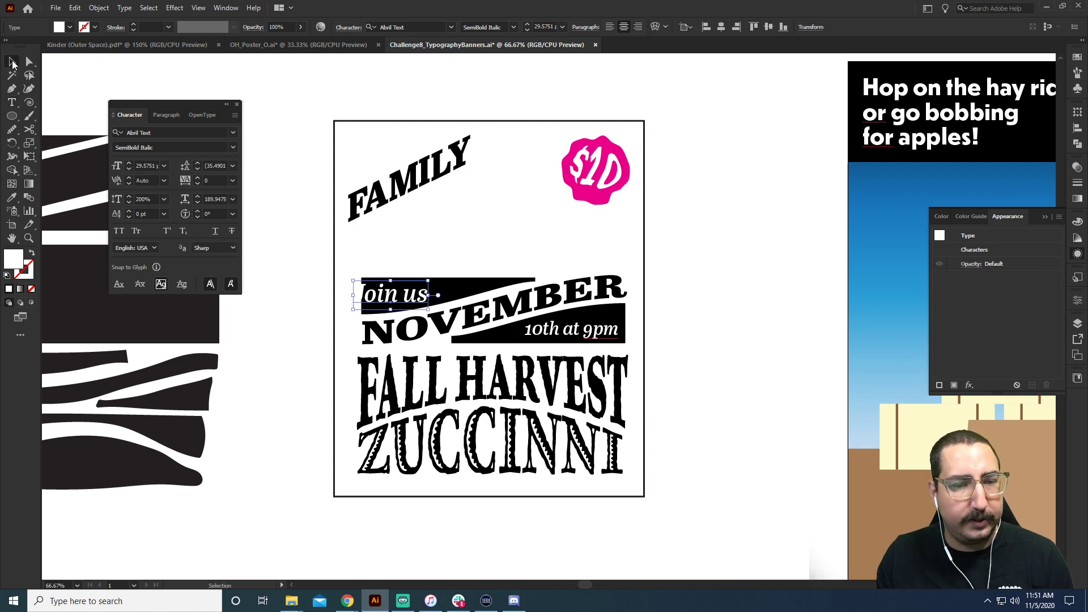
pyautogui.moveTo(412, 293); pyautogui.dragTo(441, 309)
pyautogui.click(800, 320)
pyautogui.press('z')
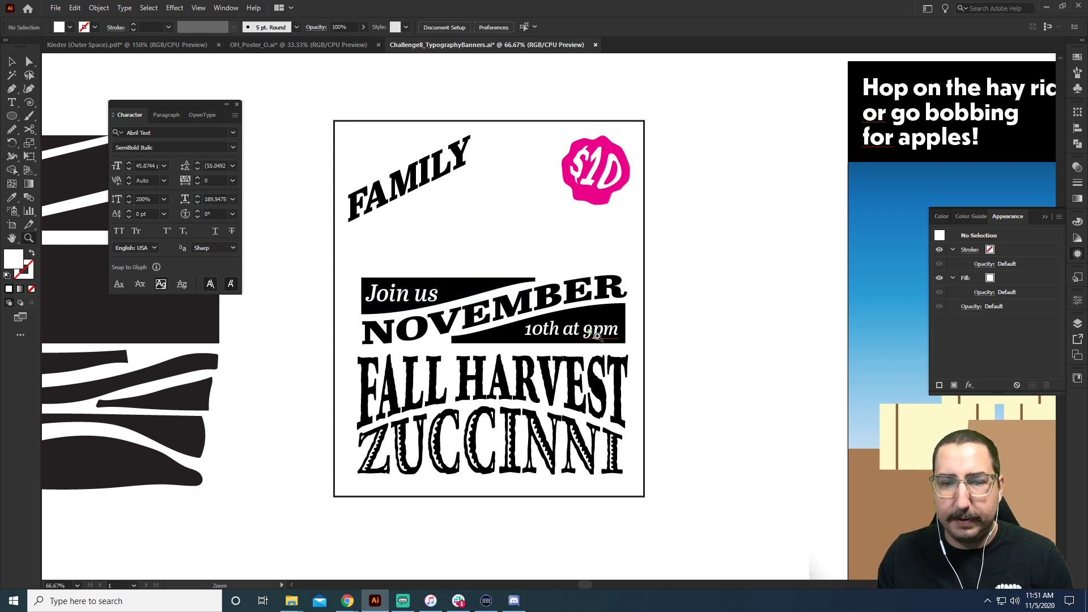
# Recolor the pink $10 badge shape black by sampling the FAMILY lettering with the Eyedropper inside the badge group.
pyautogui.keyDown('alt'); pyautogui.click(592, 315); pyautogui.keyUp('alt')
pyautogui.press('v')
pyautogui.moveTo(579, 112); pyautogui.dragTo(274, 467)
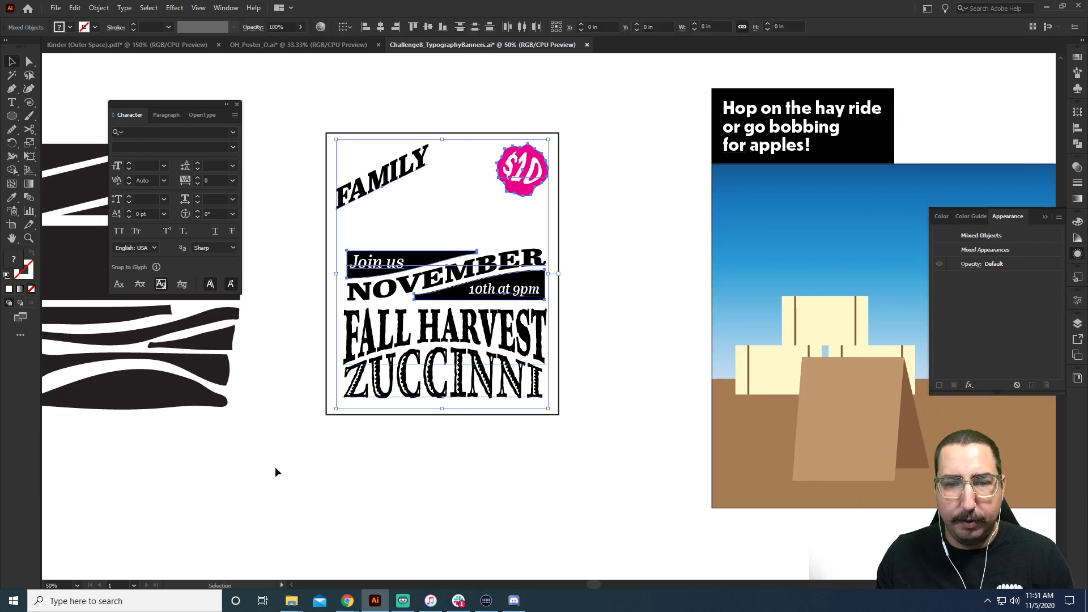
pyautogui.click(538, 159)
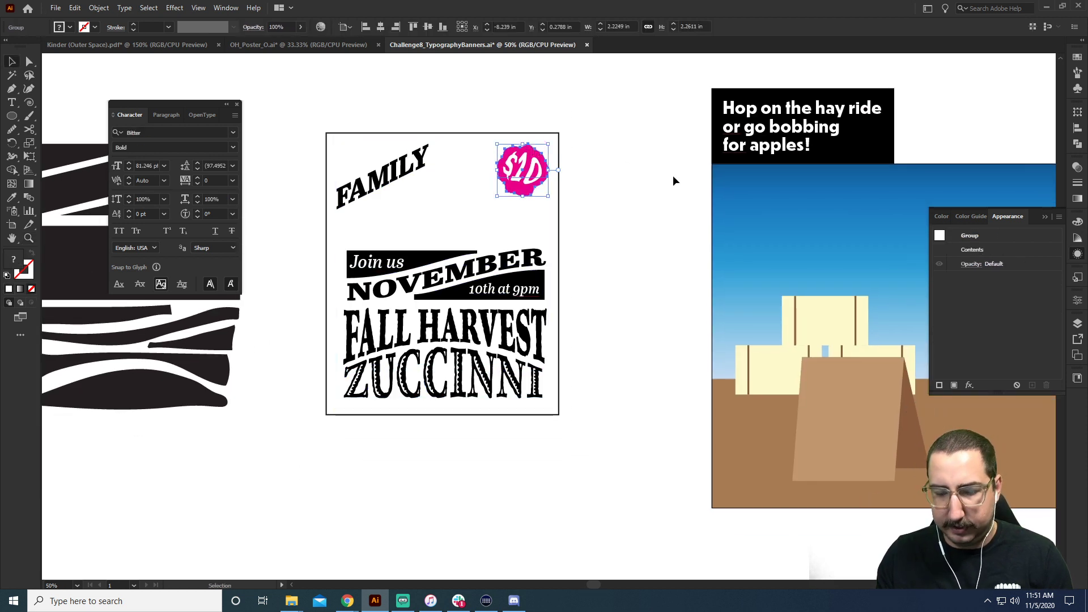
pyautogui.click(543, 148)
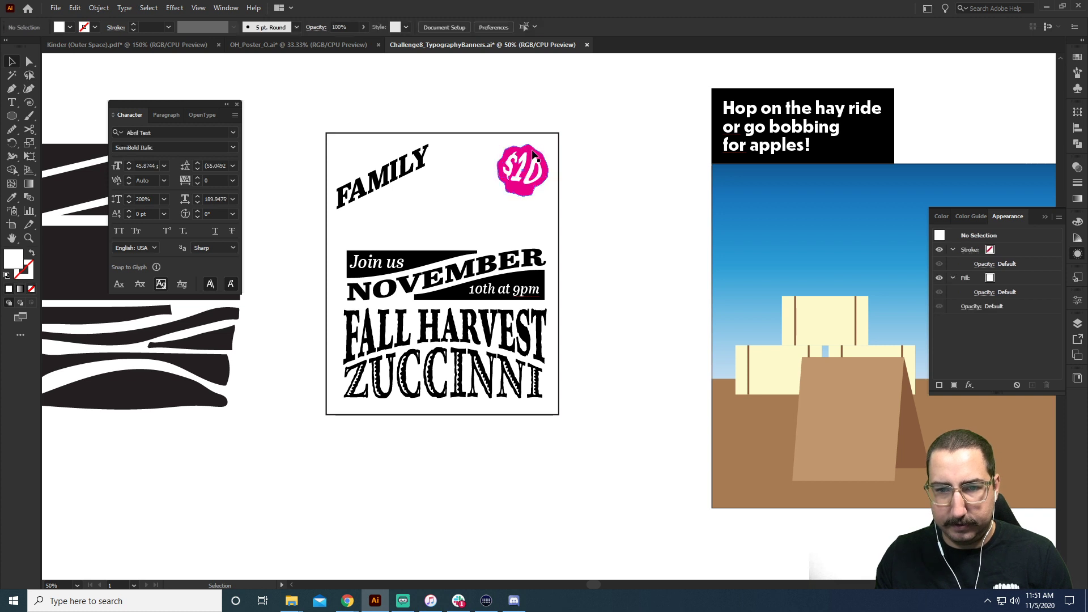
pyautogui.click(534, 152)
pyautogui.doubleClick(534, 152)
pyautogui.hotkey('ctrl', 'z')
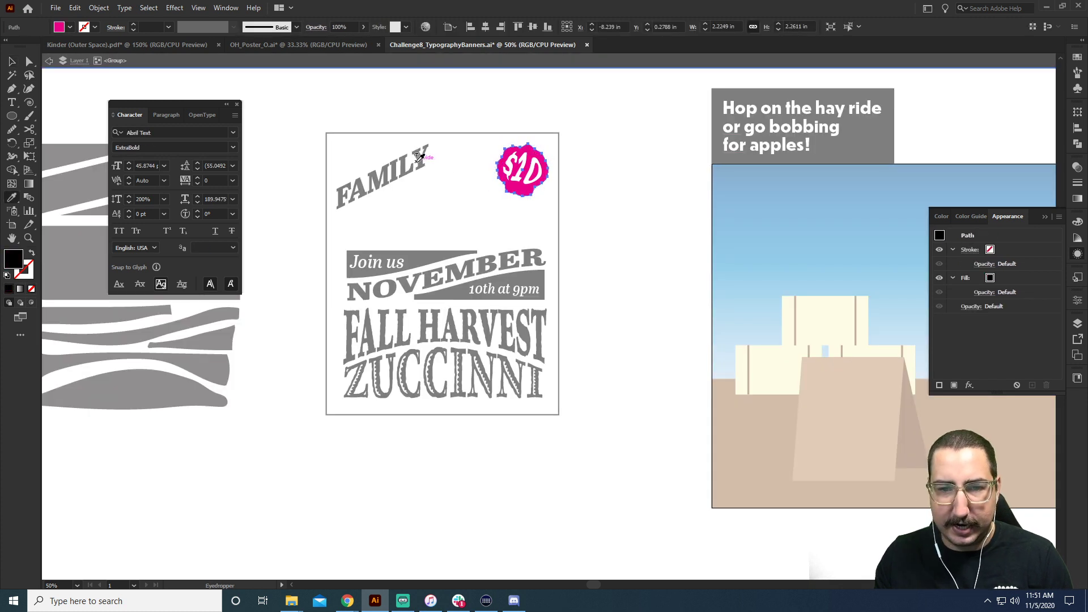
pyautogui.press('a')
pyautogui.press('Escape')
# Place a grouped copy of all the banner artwork in the empty space below the artboard.
pyautogui.moveTo(590, 122); pyautogui.dragTo(321, 419)
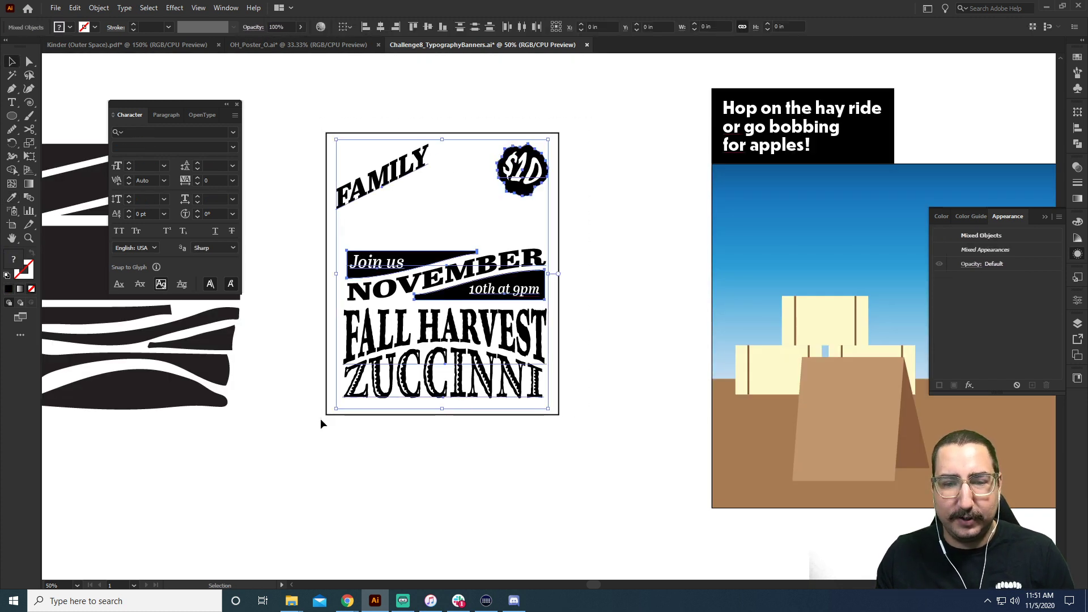
pyautogui.scroll(-3, 380, 422)
pyautogui.press('v')
pyautogui.moveTo(374, 189); pyautogui.dragTo(551, 331)
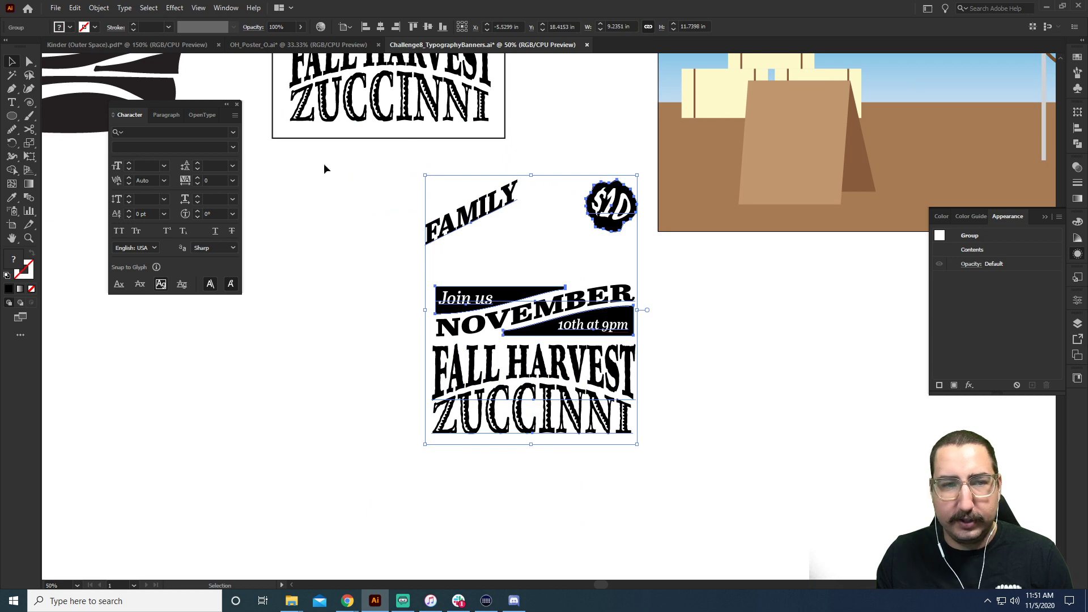
# Expand the appearance of the copied banner group and expand its text into outlined shapes.
pyautogui.click(99, 7)
pyautogui.click(143, 150)
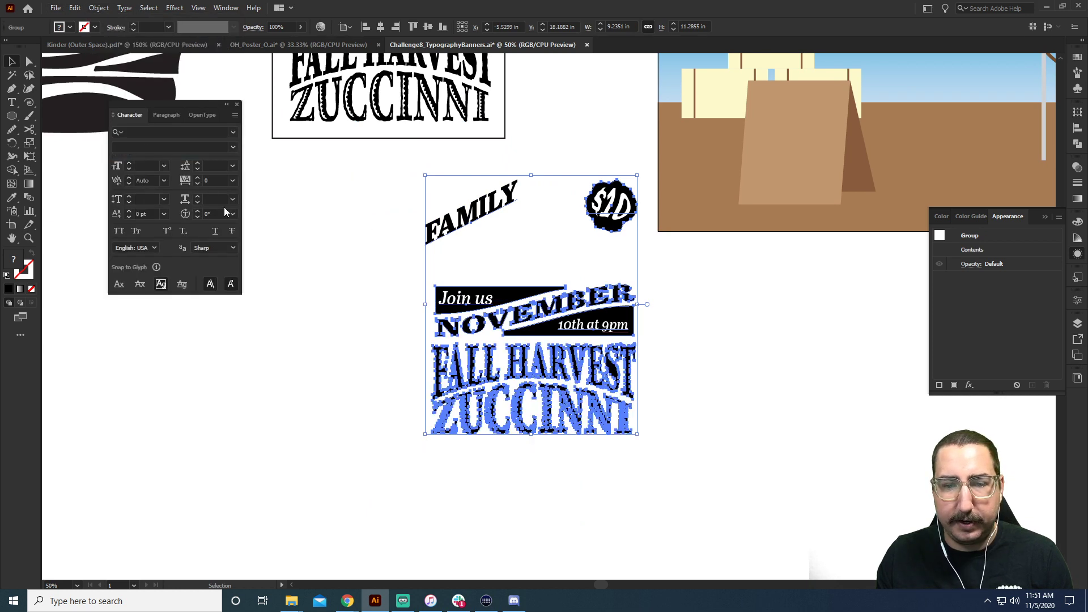
pyautogui.click(99, 7)
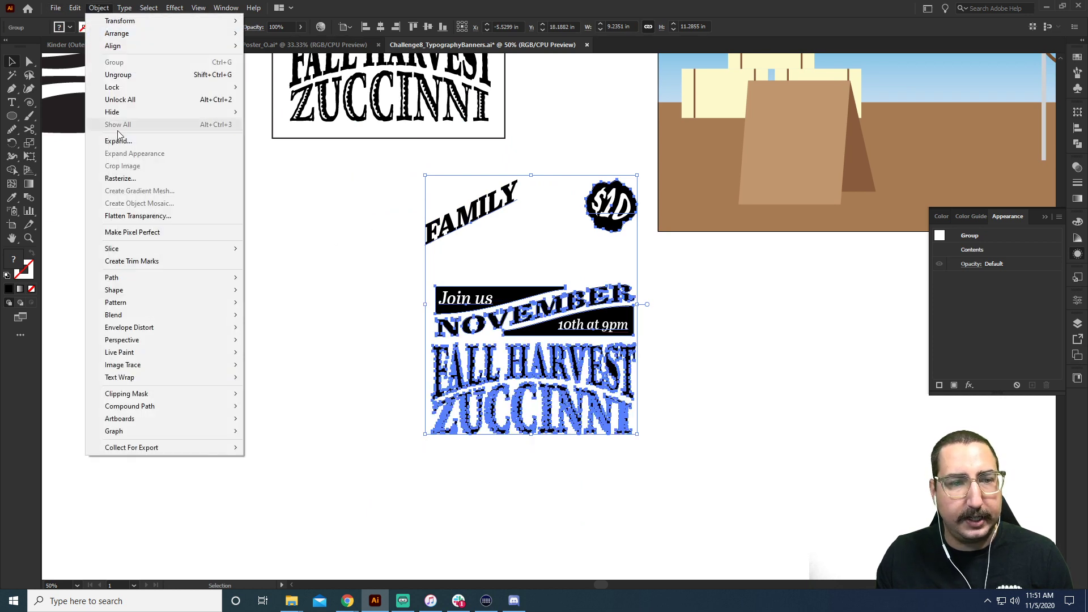
pyautogui.click(119, 138)
pyautogui.click(249, 236)
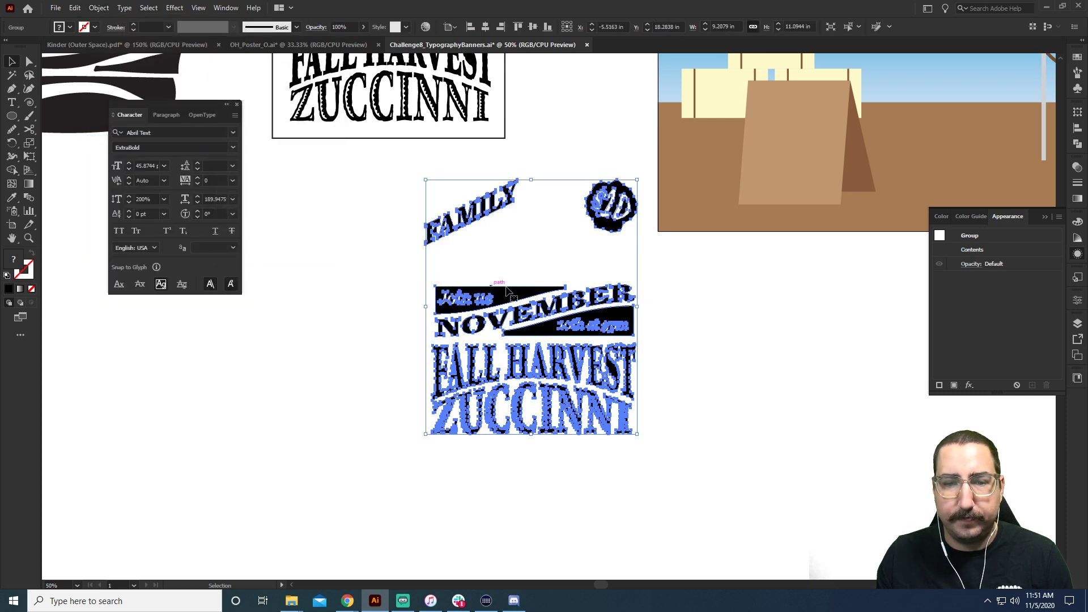
# Move the expanded banner copy onto the sandwich board in the scene and scale it down to about 4.05 in wide.
pyautogui.press('z')
pyautogui.click(603, 302)
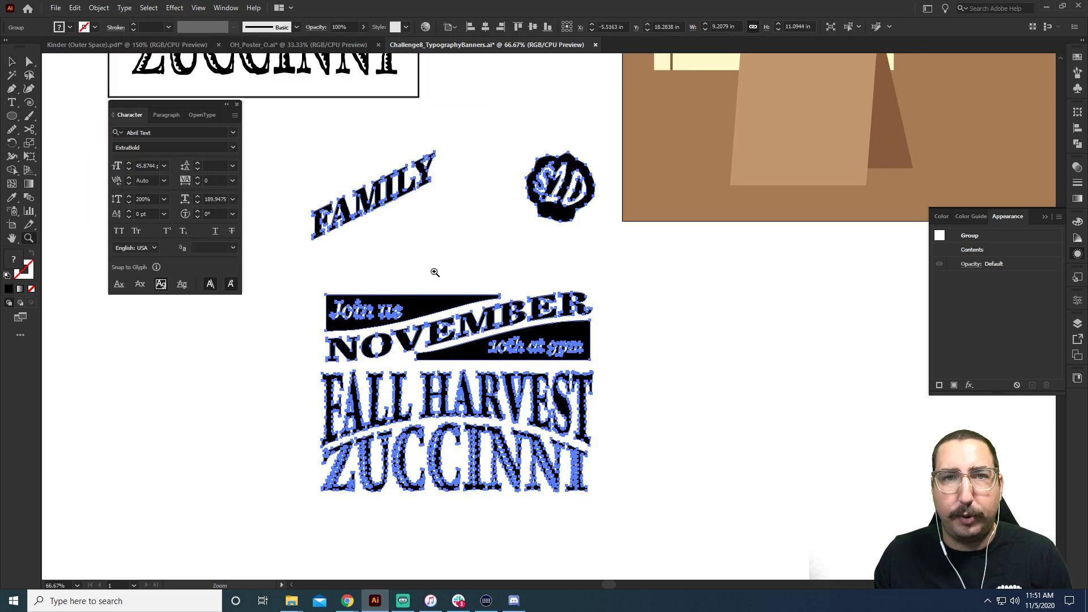
pyautogui.moveTo(544, 257); pyautogui.dragTo(489, 345)
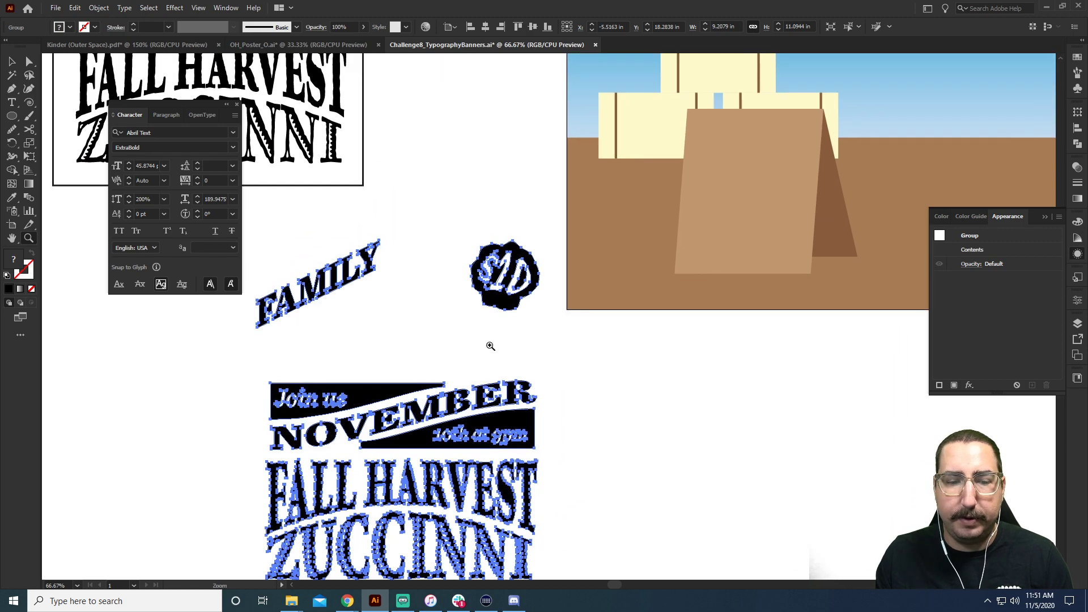
pyautogui.press('v')
pyautogui.moveTo(379, 393); pyautogui.dragTo(692, 272)
pyautogui.press('s')
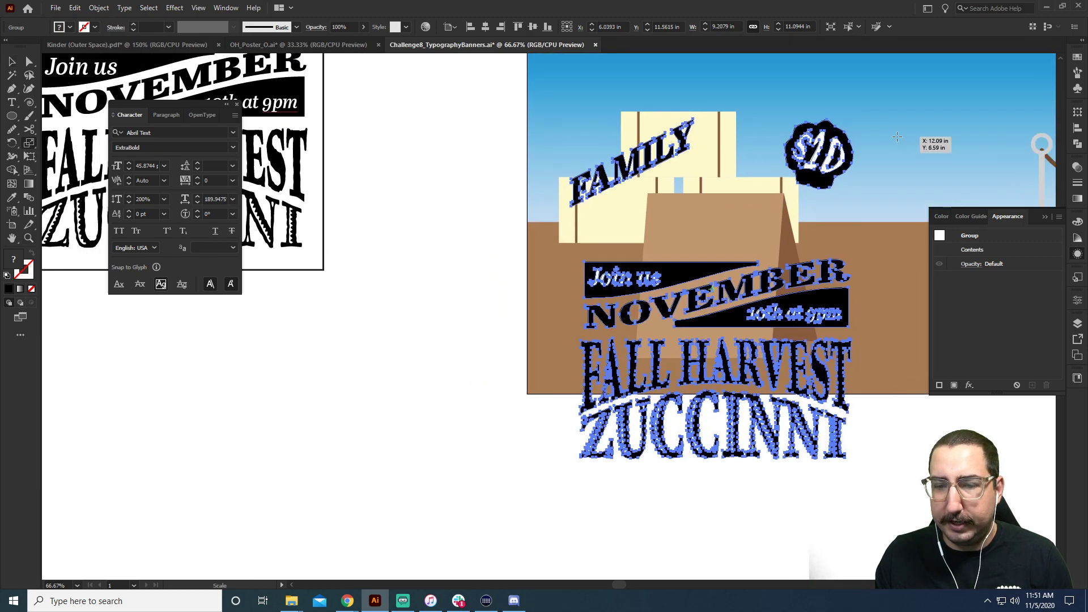
pyautogui.moveTo(930, 141); pyautogui.dragTo(823, 217)
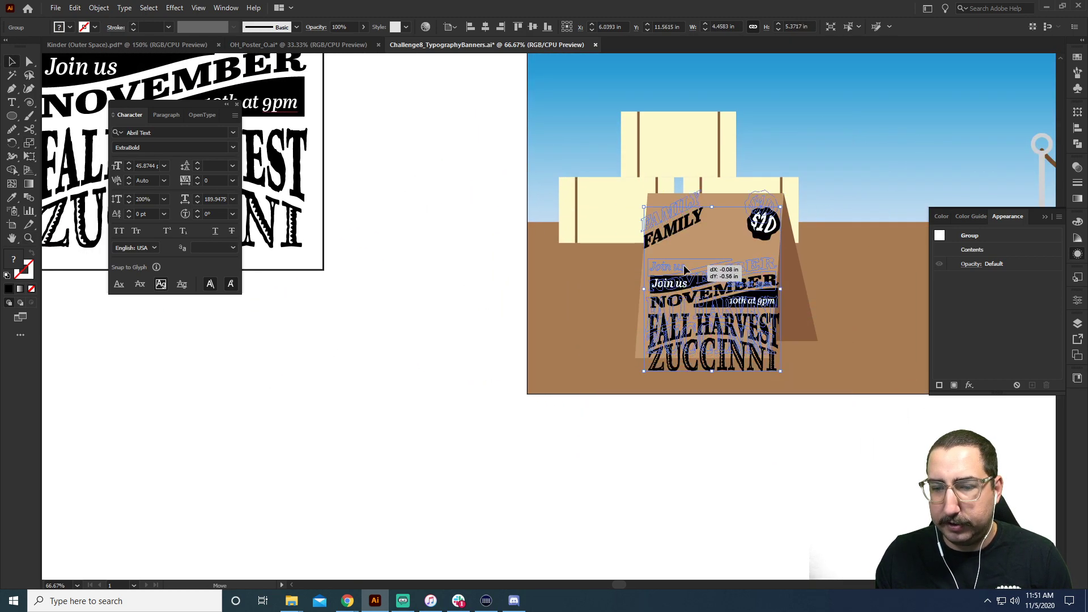
pyautogui.moveTo(928, 132); pyautogui.dragTo(911, 149)
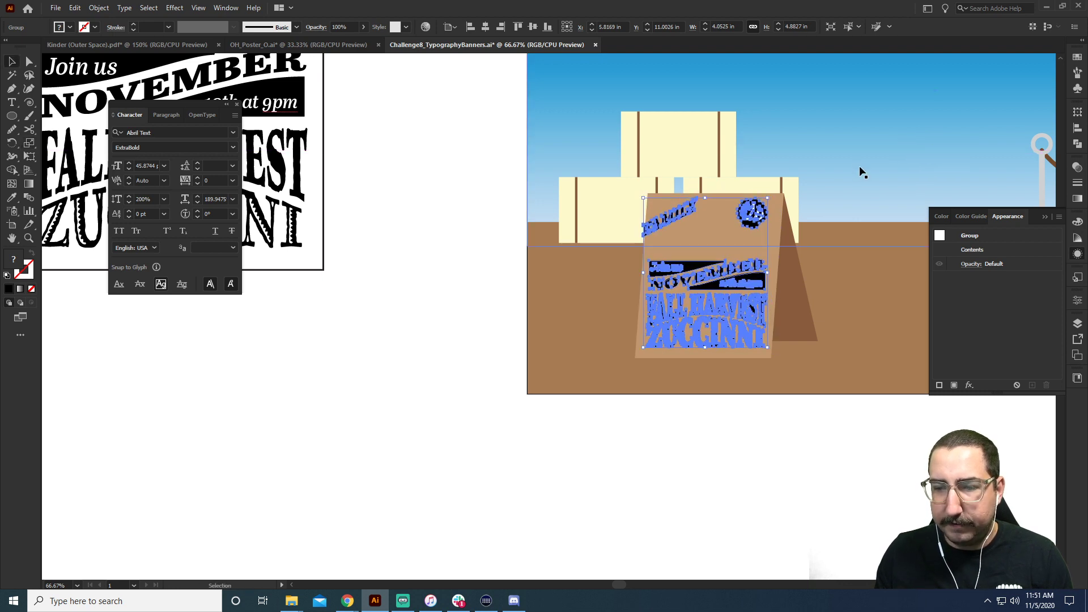
# Shear the banner artwork horizontally to match the slanted sides of the sandwich board.
pyautogui.press('v')
pyautogui.press('z')
pyautogui.click(721, 235)
pyautogui.moveTo(577, 319); pyautogui.dragTo(584, 282)
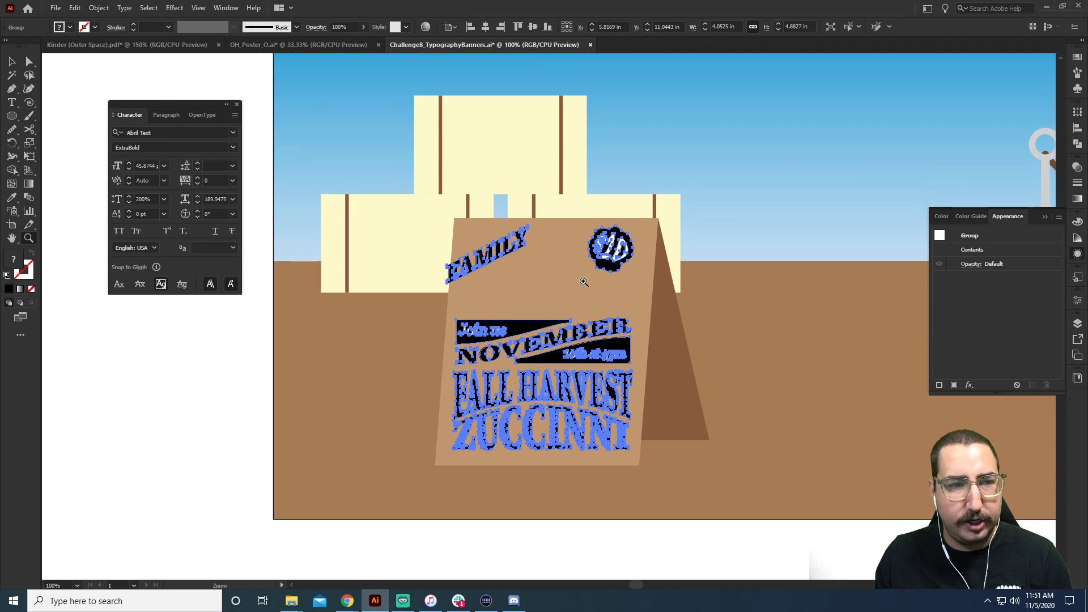
pyautogui.moveTo(36, 147); pyautogui.dragTo(68, 157)
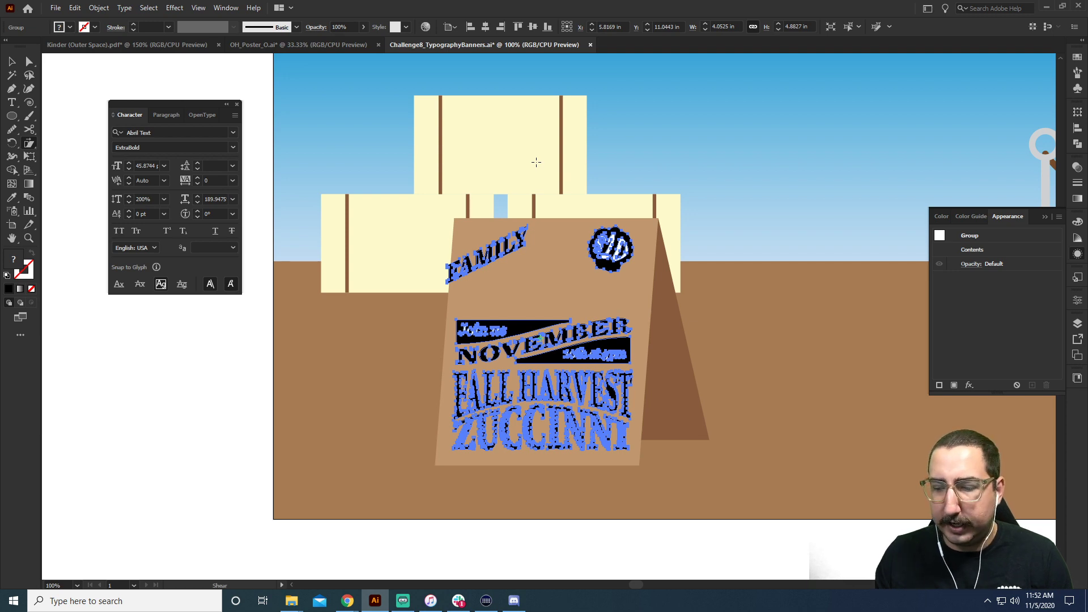
pyautogui.moveTo(536, 162)
pyautogui.mouseDown()
pyautogui.moveTo(559, 165)
pyautogui.moveTo(550, 159)
pyautogui.mouseUp()
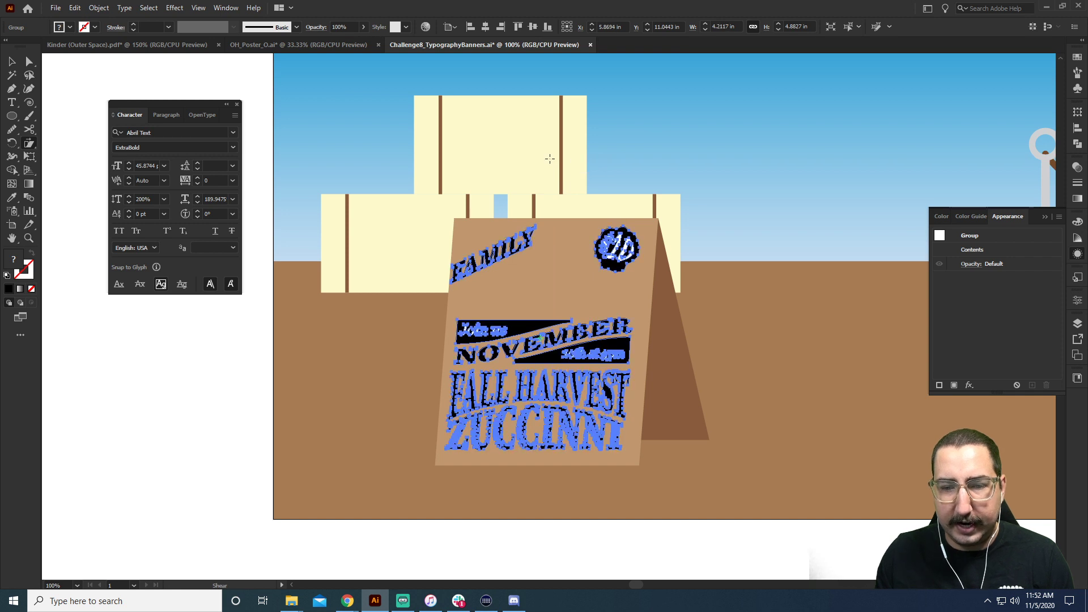
# Nudge the sheared artwork slightly right and down to center it on the sandwich board, and deselect it.
pyautogui.press('Right')
pyautogui.press('Right')
pyautogui.press('Right')
pyautogui.press('Right')
pyautogui.press('Right')
pyautogui.press('Right')
pyautogui.press('Right')
pyautogui.press('Right')
pyautogui.press('Down')
pyautogui.press('Down')
pyautogui.press('Down')
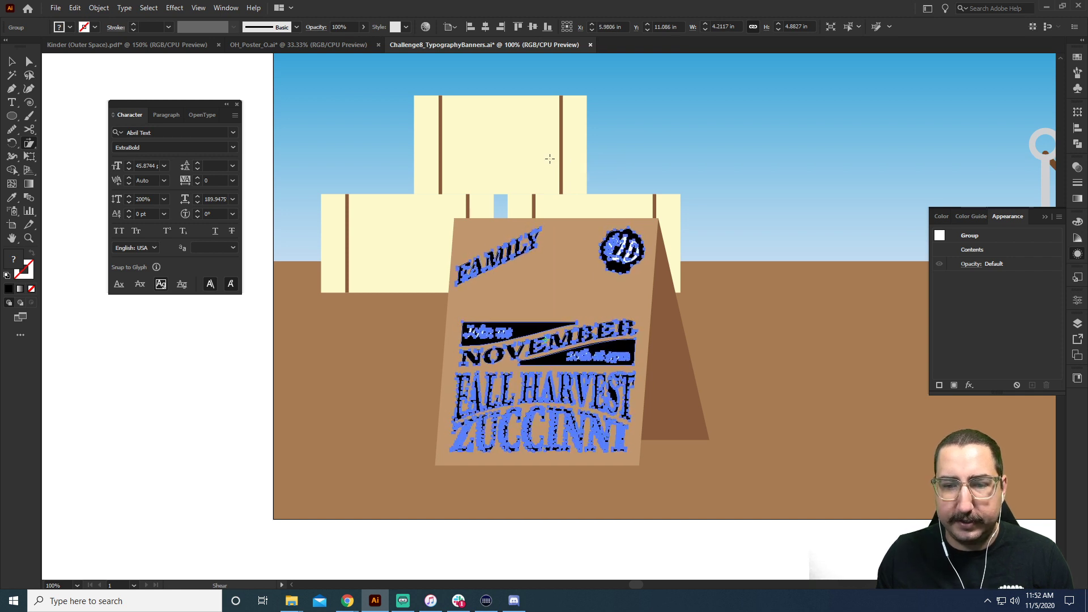
pyautogui.keyDown('ctrl'); pyautogui.click(202, 382); pyautogui.keyUp('ctrl')
pyautogui.press('z')
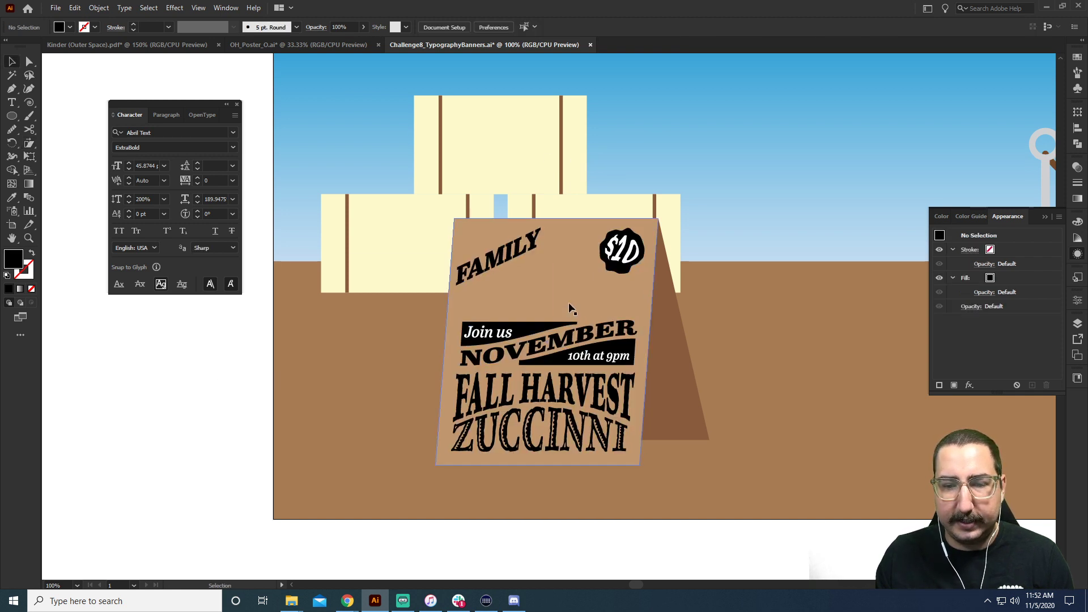
# Return to the original banner artboard and inspect its live, warped lettering in Outline view before restoring the preview.
pyautogui.moveTo(625, 304); pyautogui.dragTo(567, 297)
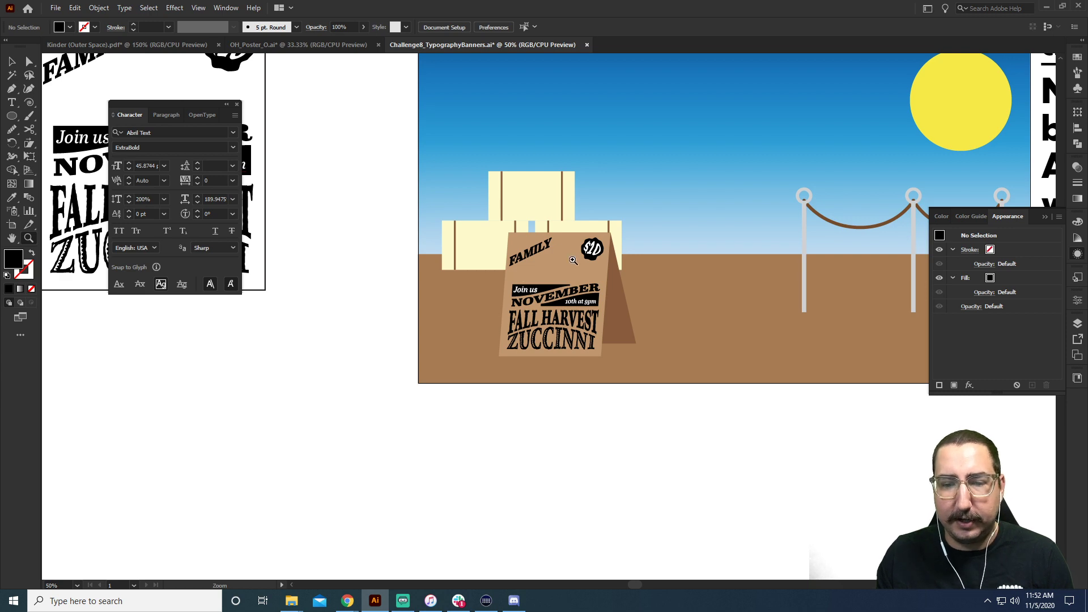
pyautogui.moveTo(400, 282); pyautogui.dragTo(532, 127)
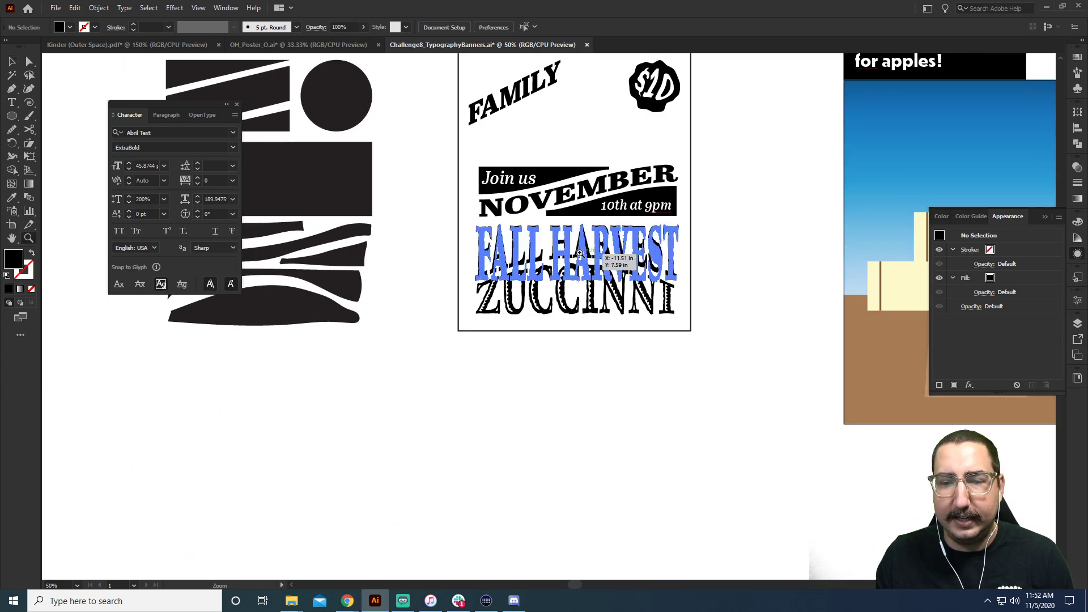
pyautogui.click(552, 292)
pyautogui.click(552, 292)
pyautogui.moveTo(552, 292); pyautogui.dragTo(536, 389)
pyautogui.keyDown('alt'); pyautogui.click(562, 321); pyautogui.keyUp('alt')
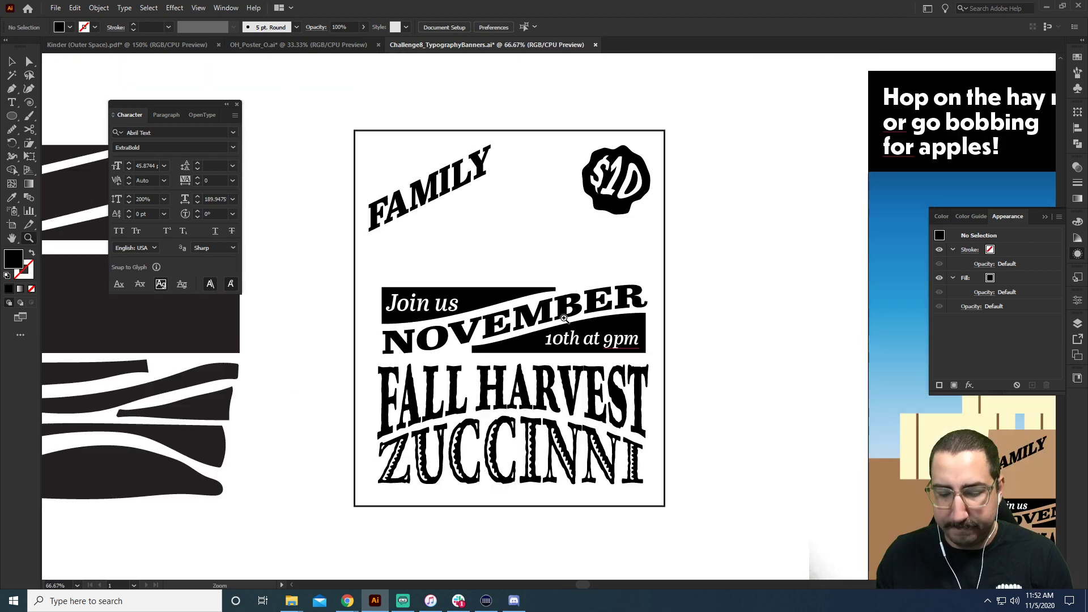
pyautogui.hotkey('ctrl', 'y')
pyautogui.press('v')
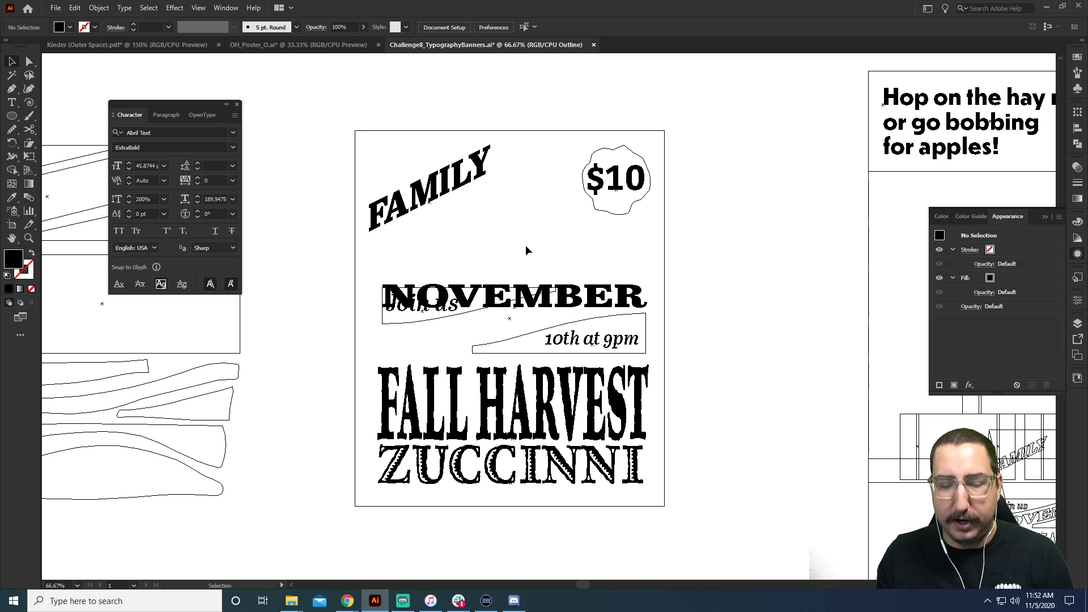
pyautogui.hotkey('ctrl', 'y')
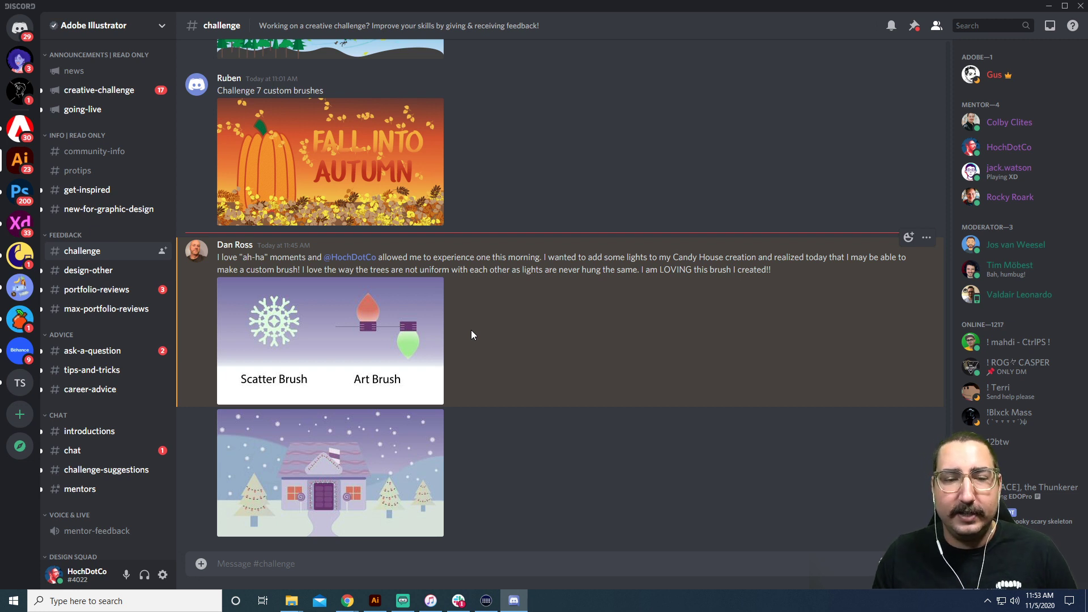
# Switch to Discord and look through the posts in the challenge channel.
pyautogui.scroll(15, 471, 334)
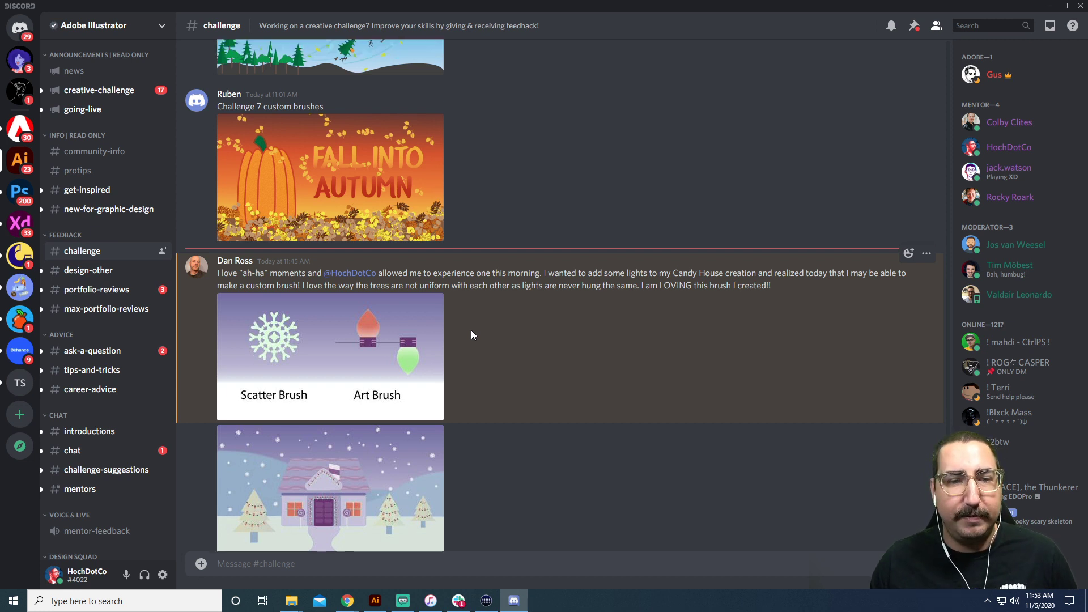
pyautogui.scroll(-10, 471, 334)
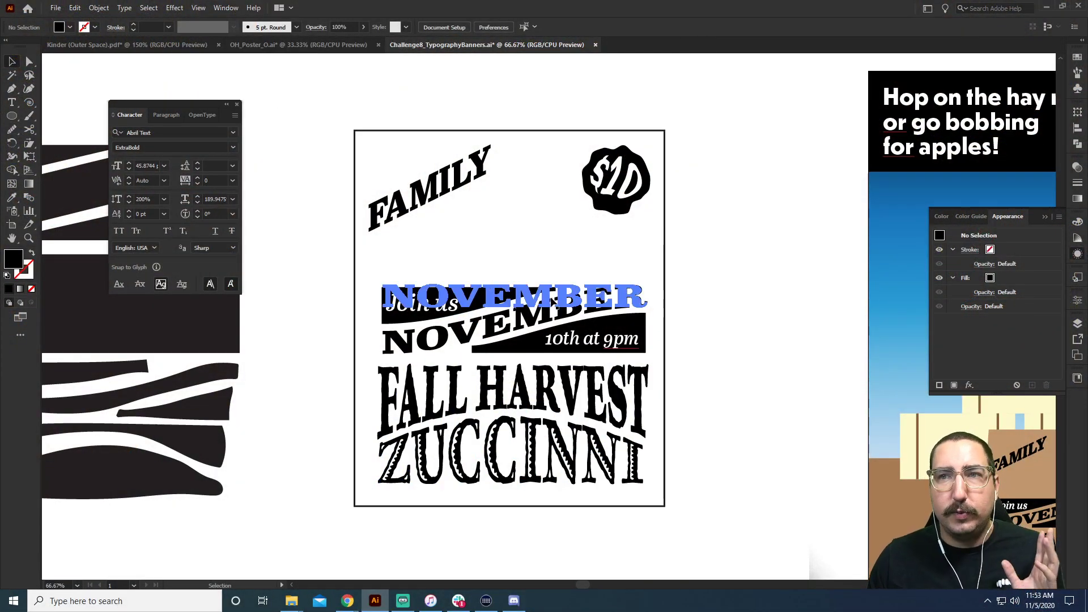
# Browse the additional Adobe Fonts filtered to decorative, heavy weight, extended width and high contrast, and close the list without choosing a font.
pyautogui.click(233, 132)
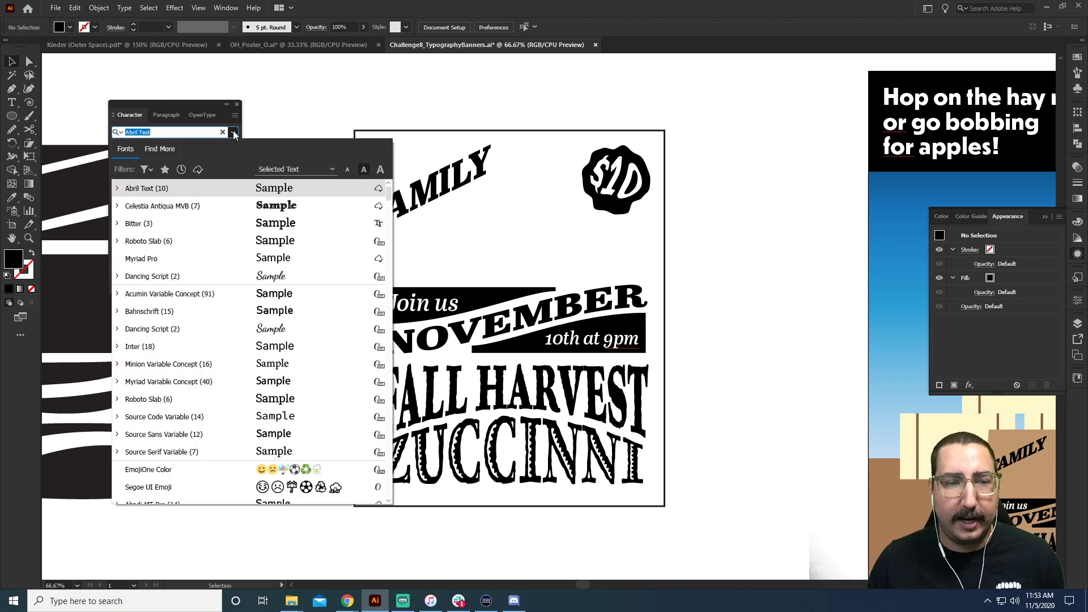
pyautogui.click(162, 148)
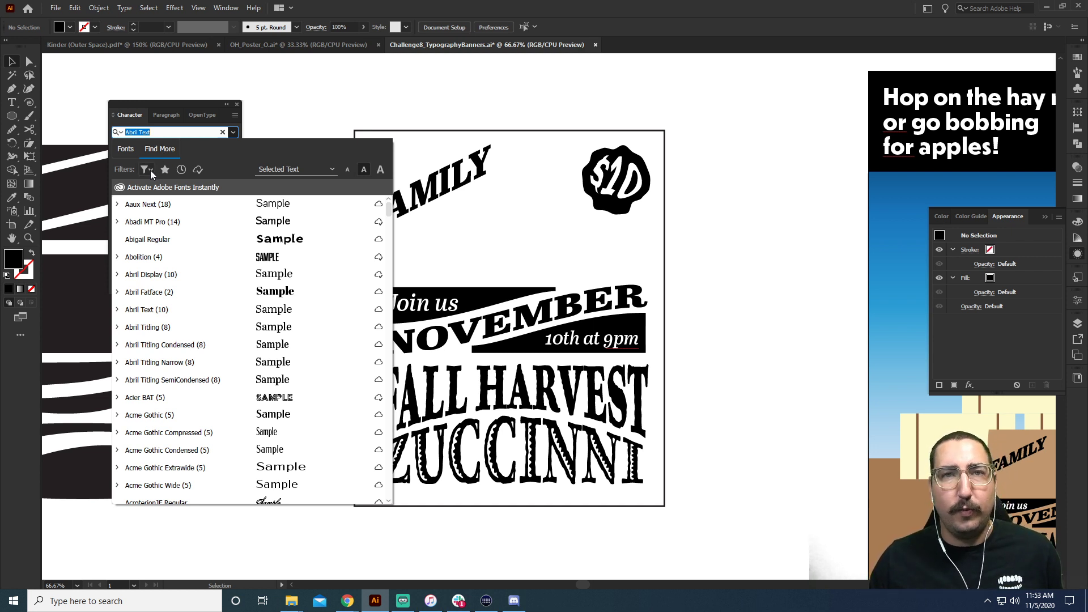
pyautogui.click(150, 170)
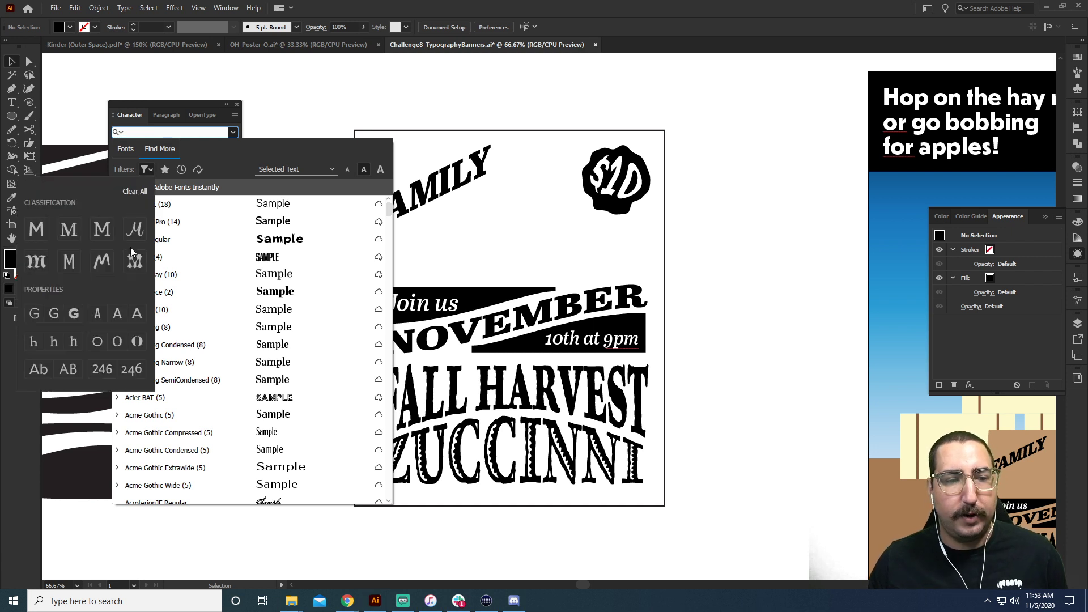
pyautogui.click(132, 264)
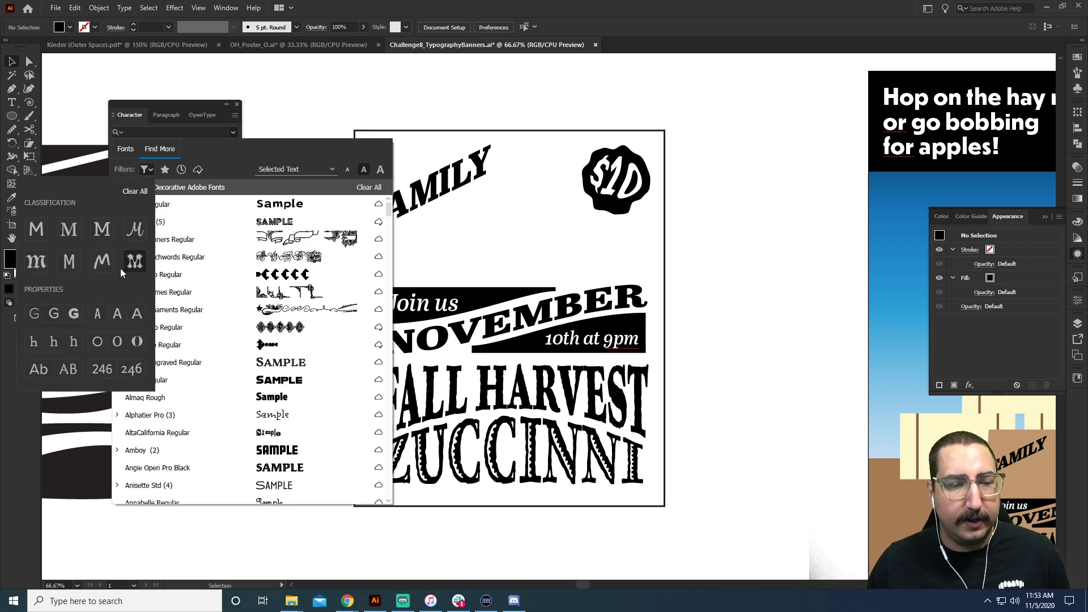
pyautogui.click(75, 315)
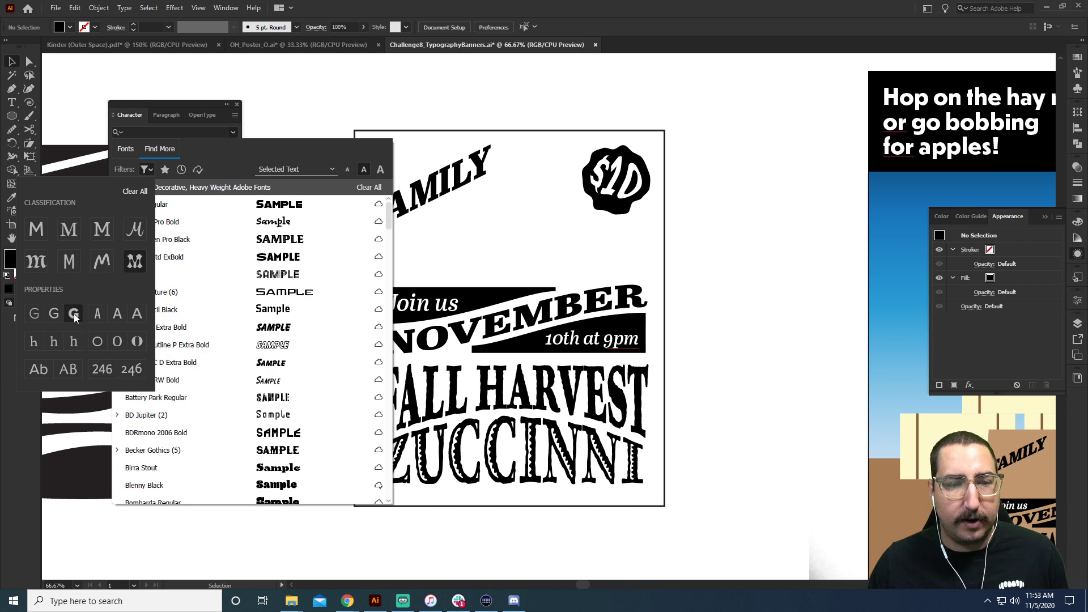
pyautogui.click(136, 317)
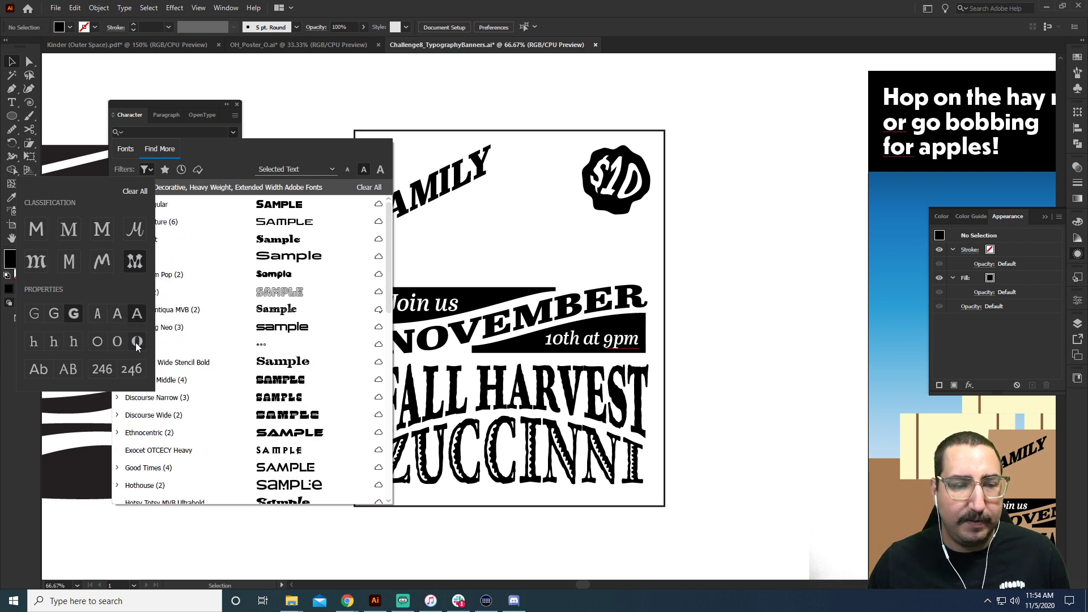
pyautogui.click(136, 343)
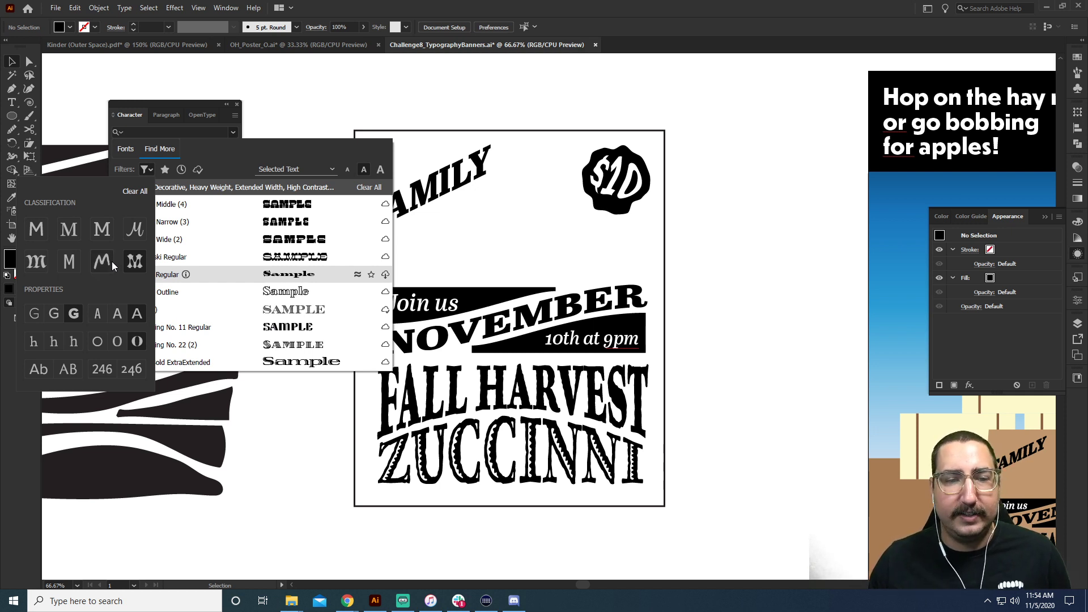
pyautogui.click(284, 100)
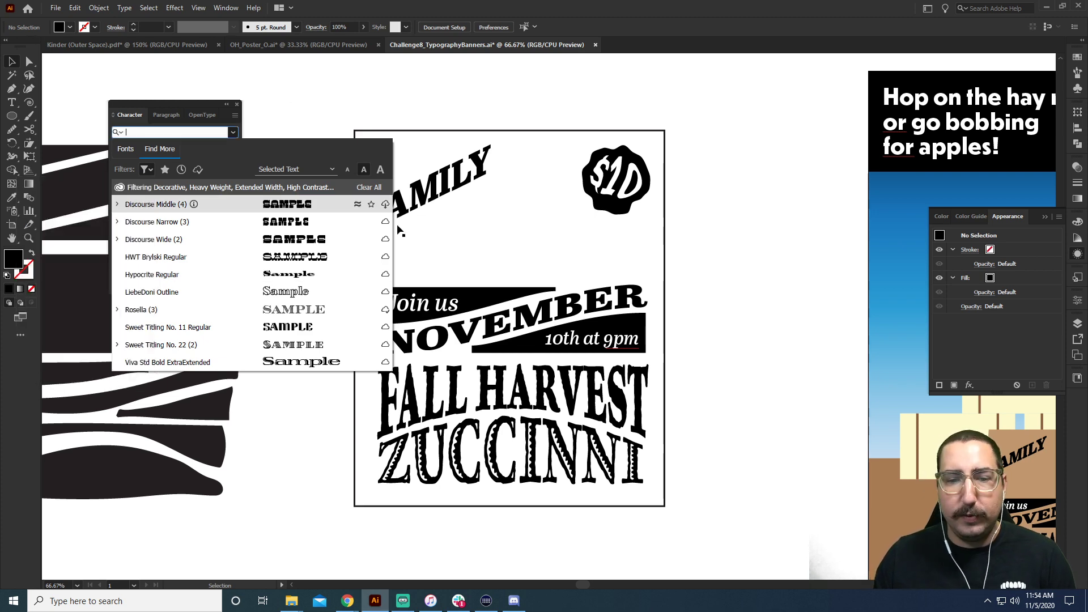
pyautogui.click(515, 352)
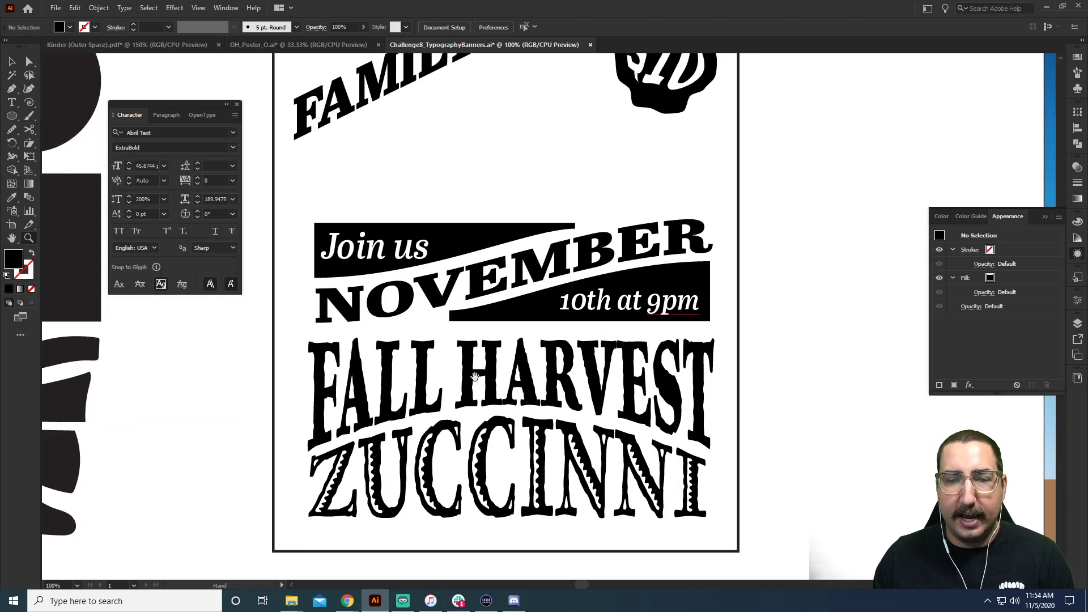
# Examine the appearance attributes of the NOVEMBER group and the warp effects on the FALL HARVEST and ZUCCINNI text.
pyautogui.click(523, 273)
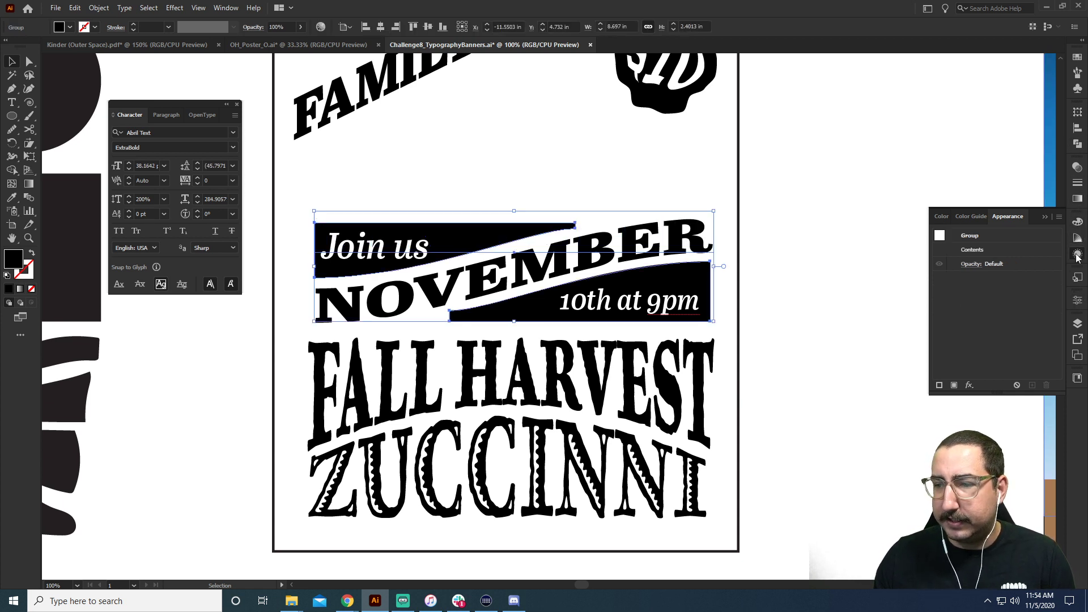
pyautogui.click(699, 367)
pyautogui.moveTo(699, 367); pyautogui.dragTo(699, 367)
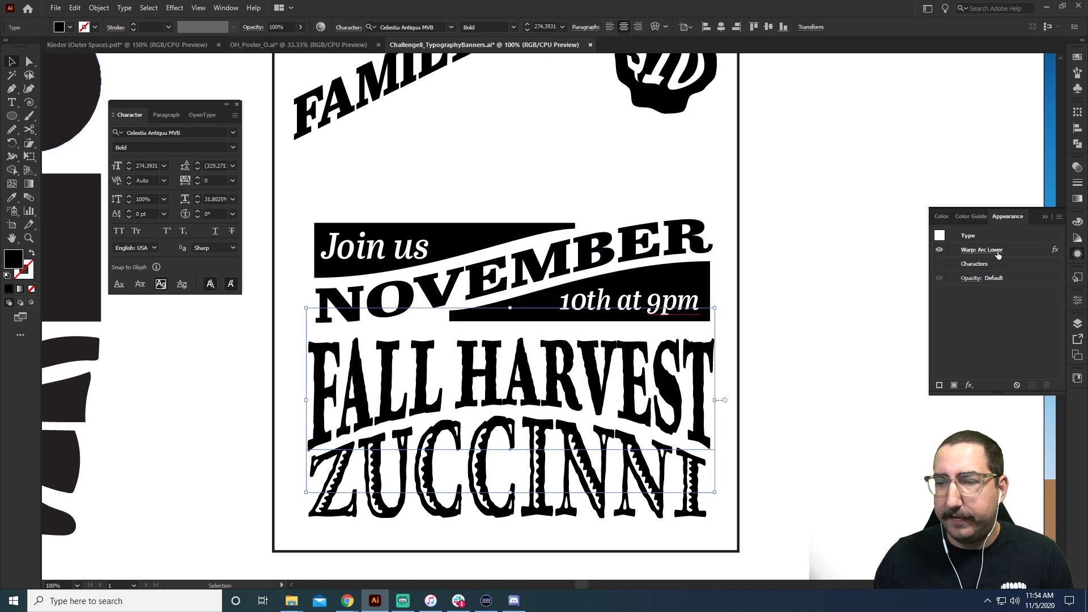
pyautogui.click(623, 487)
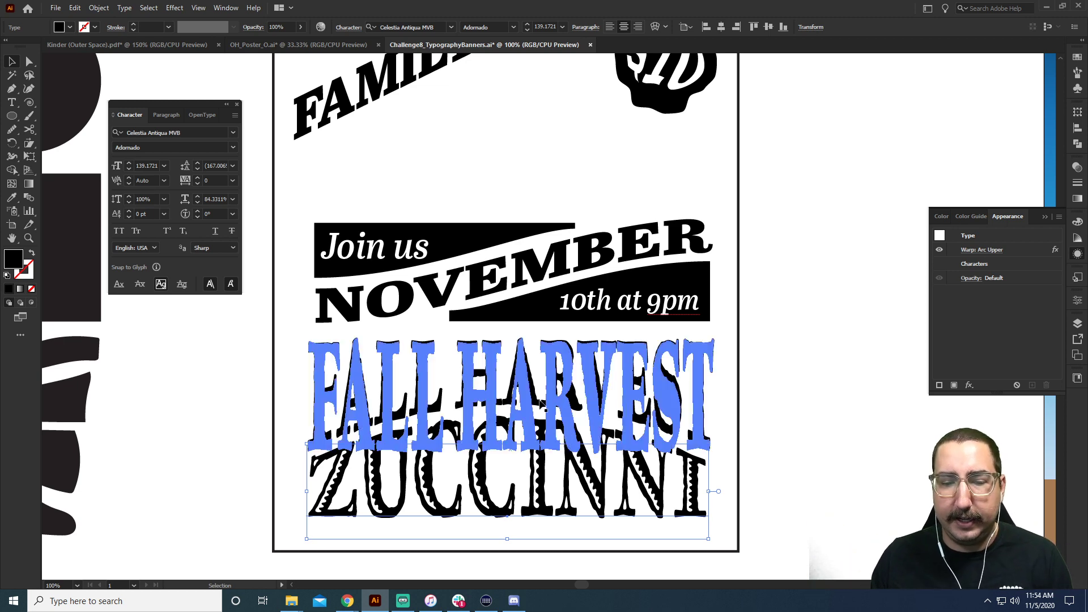
pyautogui.press('z')
pyautogui.keyDown('alt'); pyautogui.click(573, 311); pyautogui.keyUp('alt')
pyautogui.keyDown('alt'); pyautogui.click(539, 291); pyautogui.keyUp('alt')
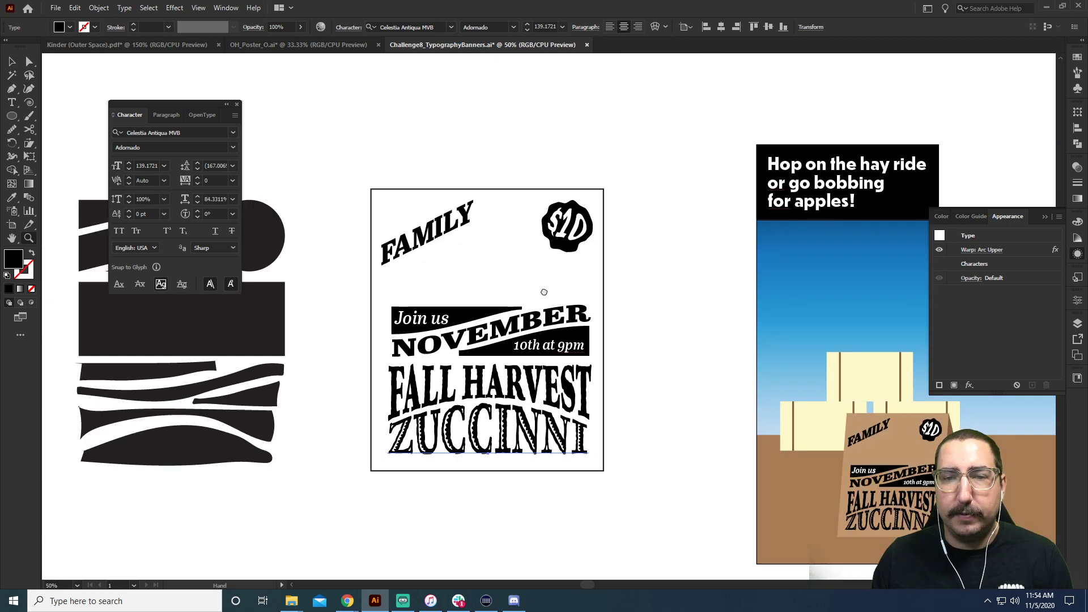